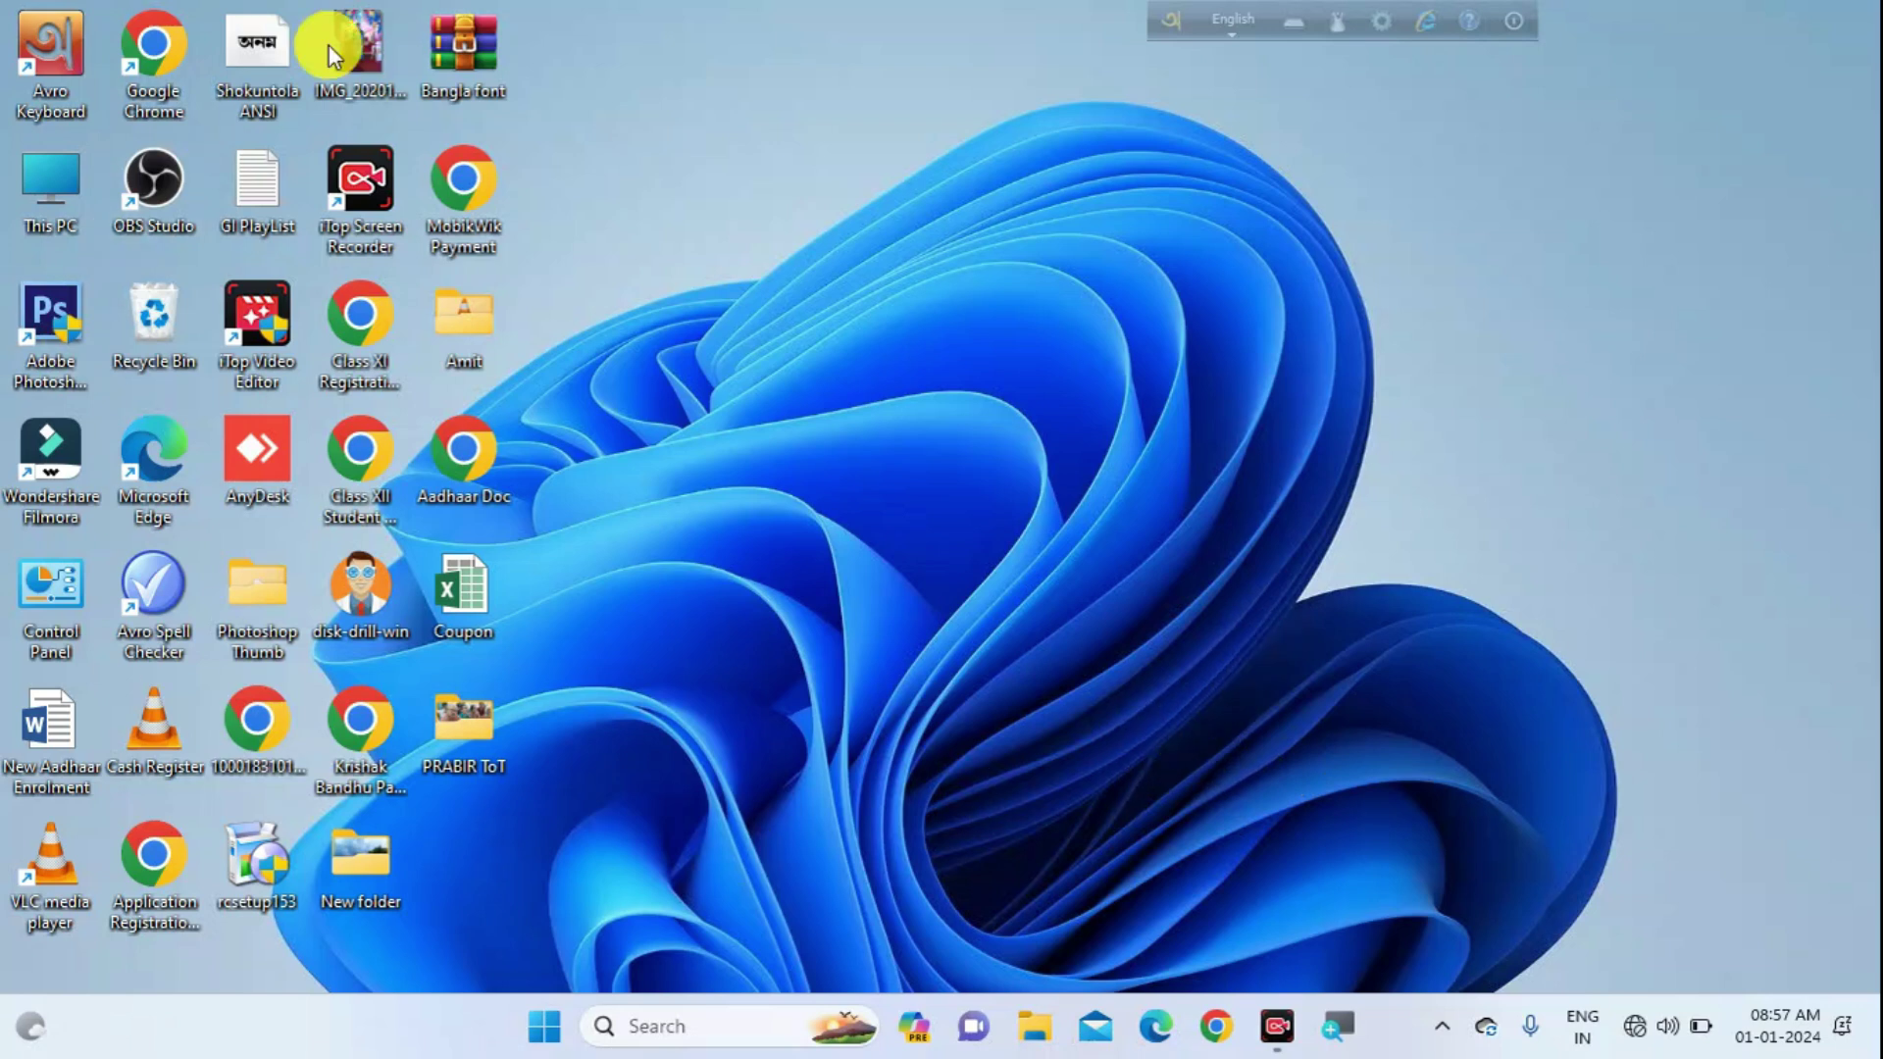
Refresh the Windows desktop from its right-click menu.
{"action": "right_click", "coordinate": [948, 338]}
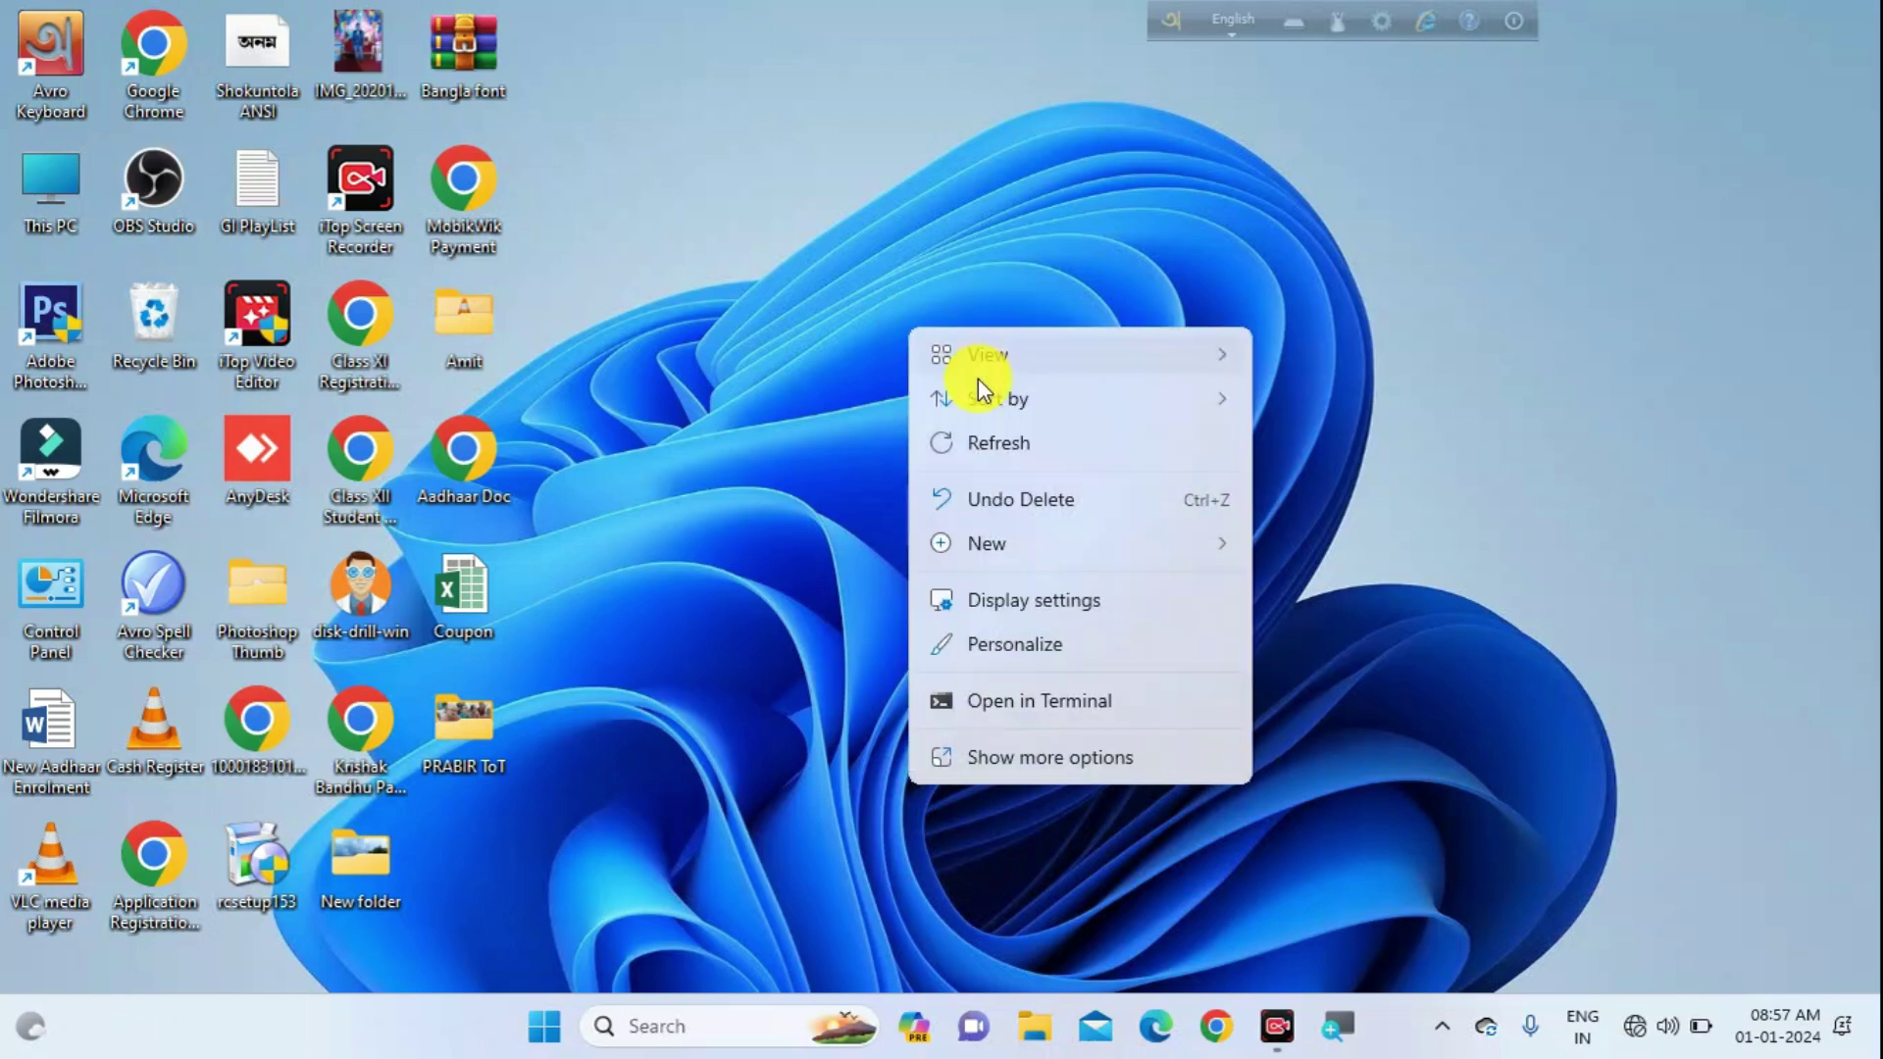
{"action": "left_click", "coordinate": [984, 436]}
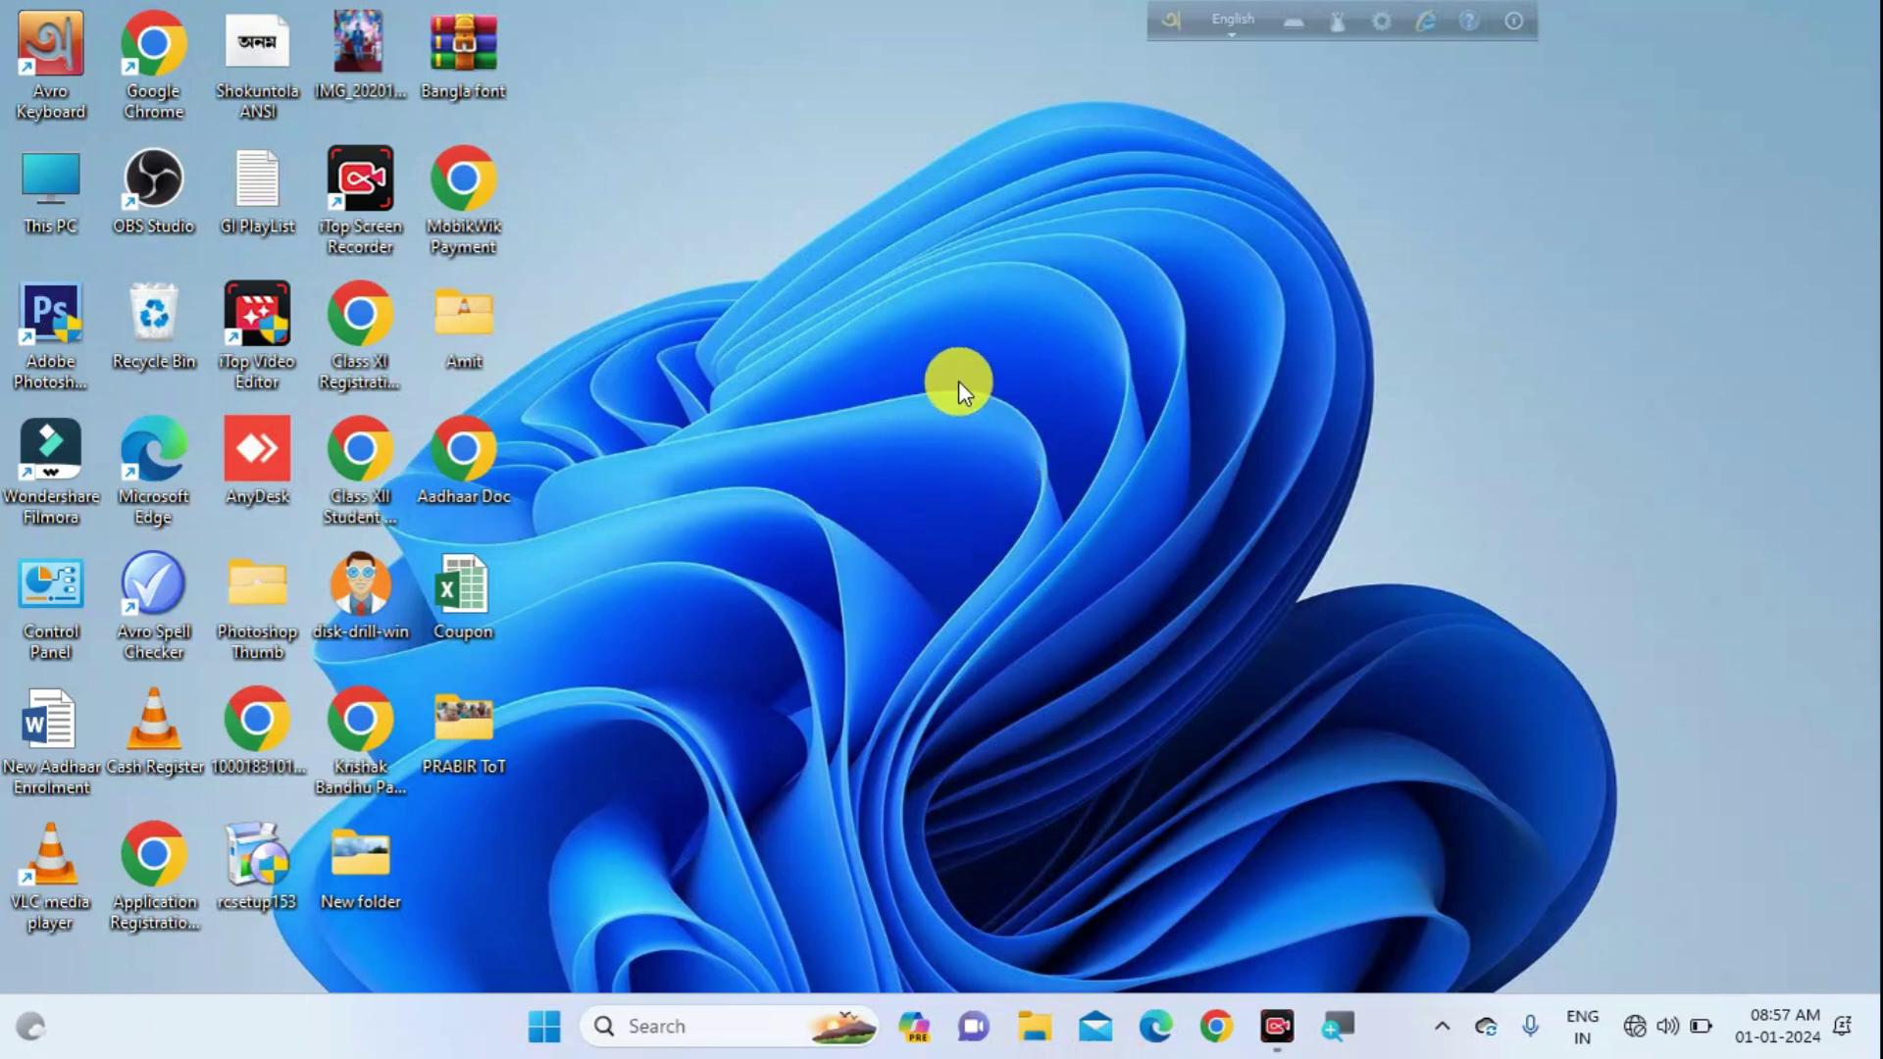
{"action": "right_click", "coordinate": [805, 331]}
{"action": "left_click", "coordinate": [719, 334]}
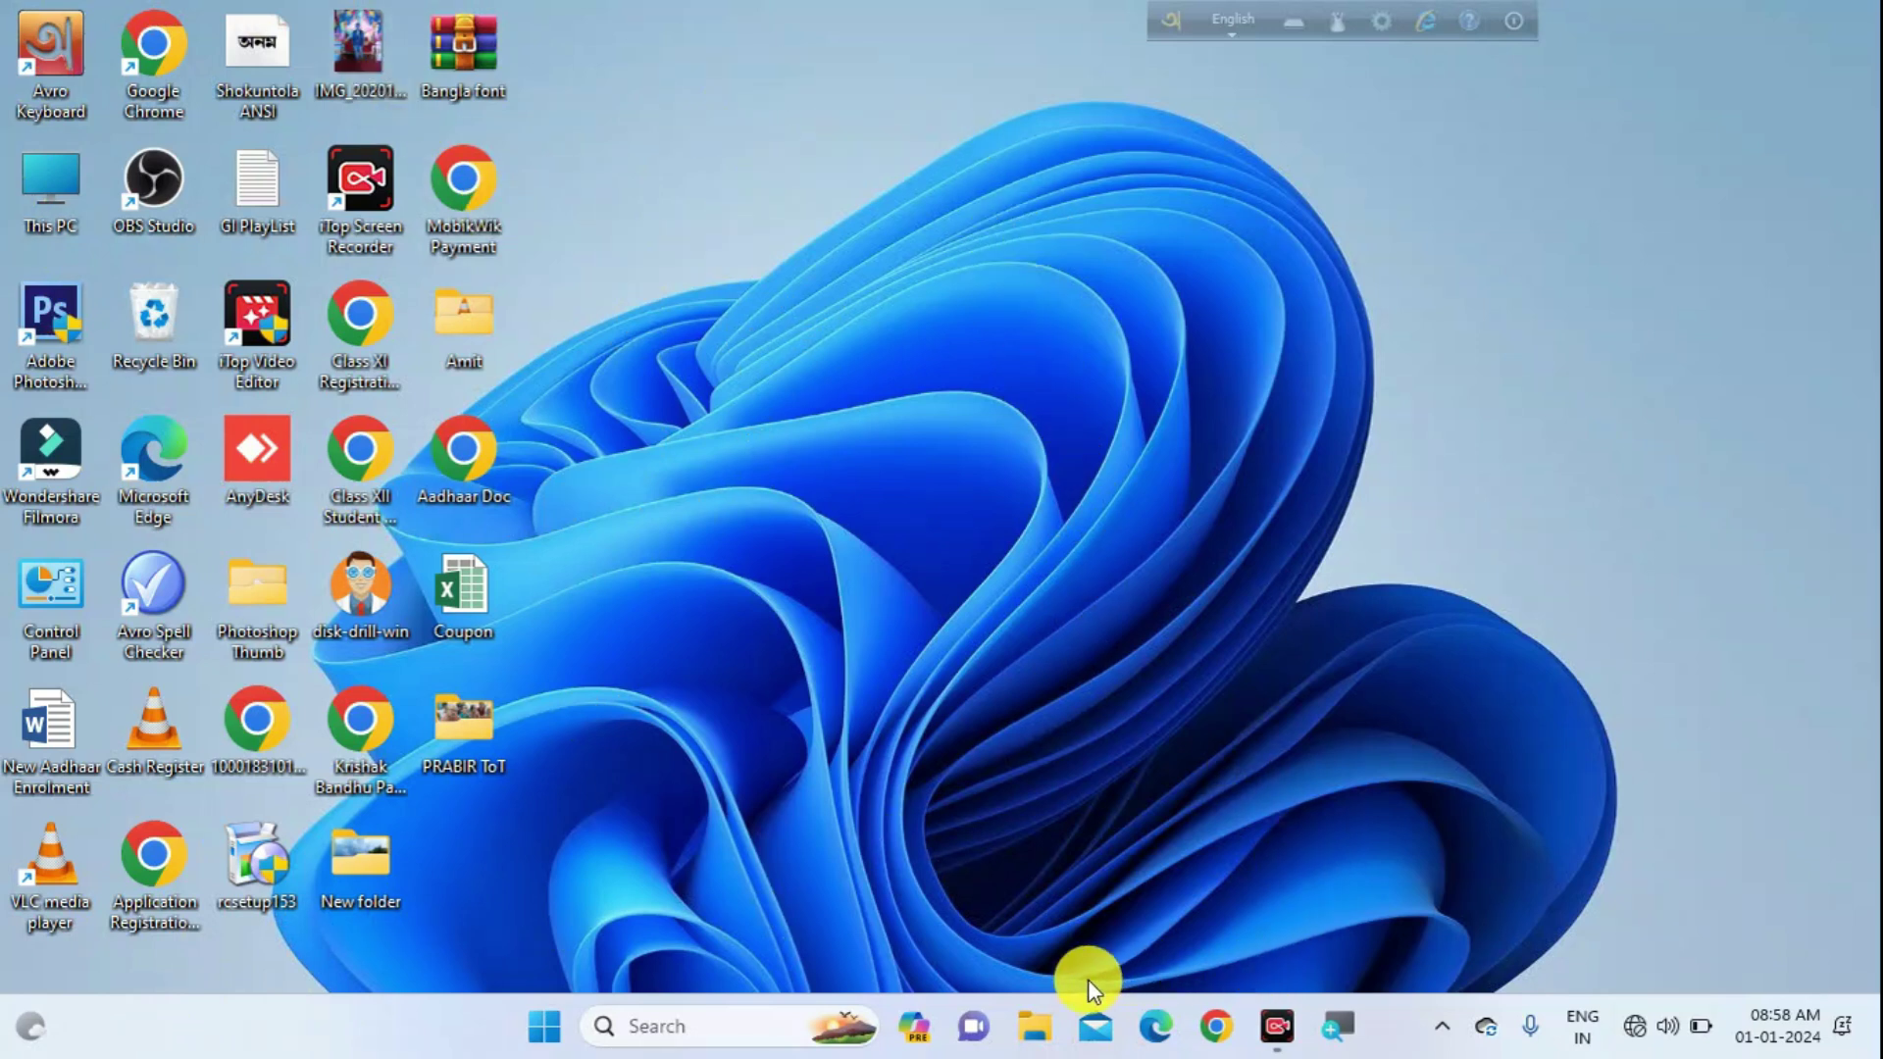
{"action": "left_click_drag", "start_coordinate": [681, 14], "coordinate": [5, 1008]}
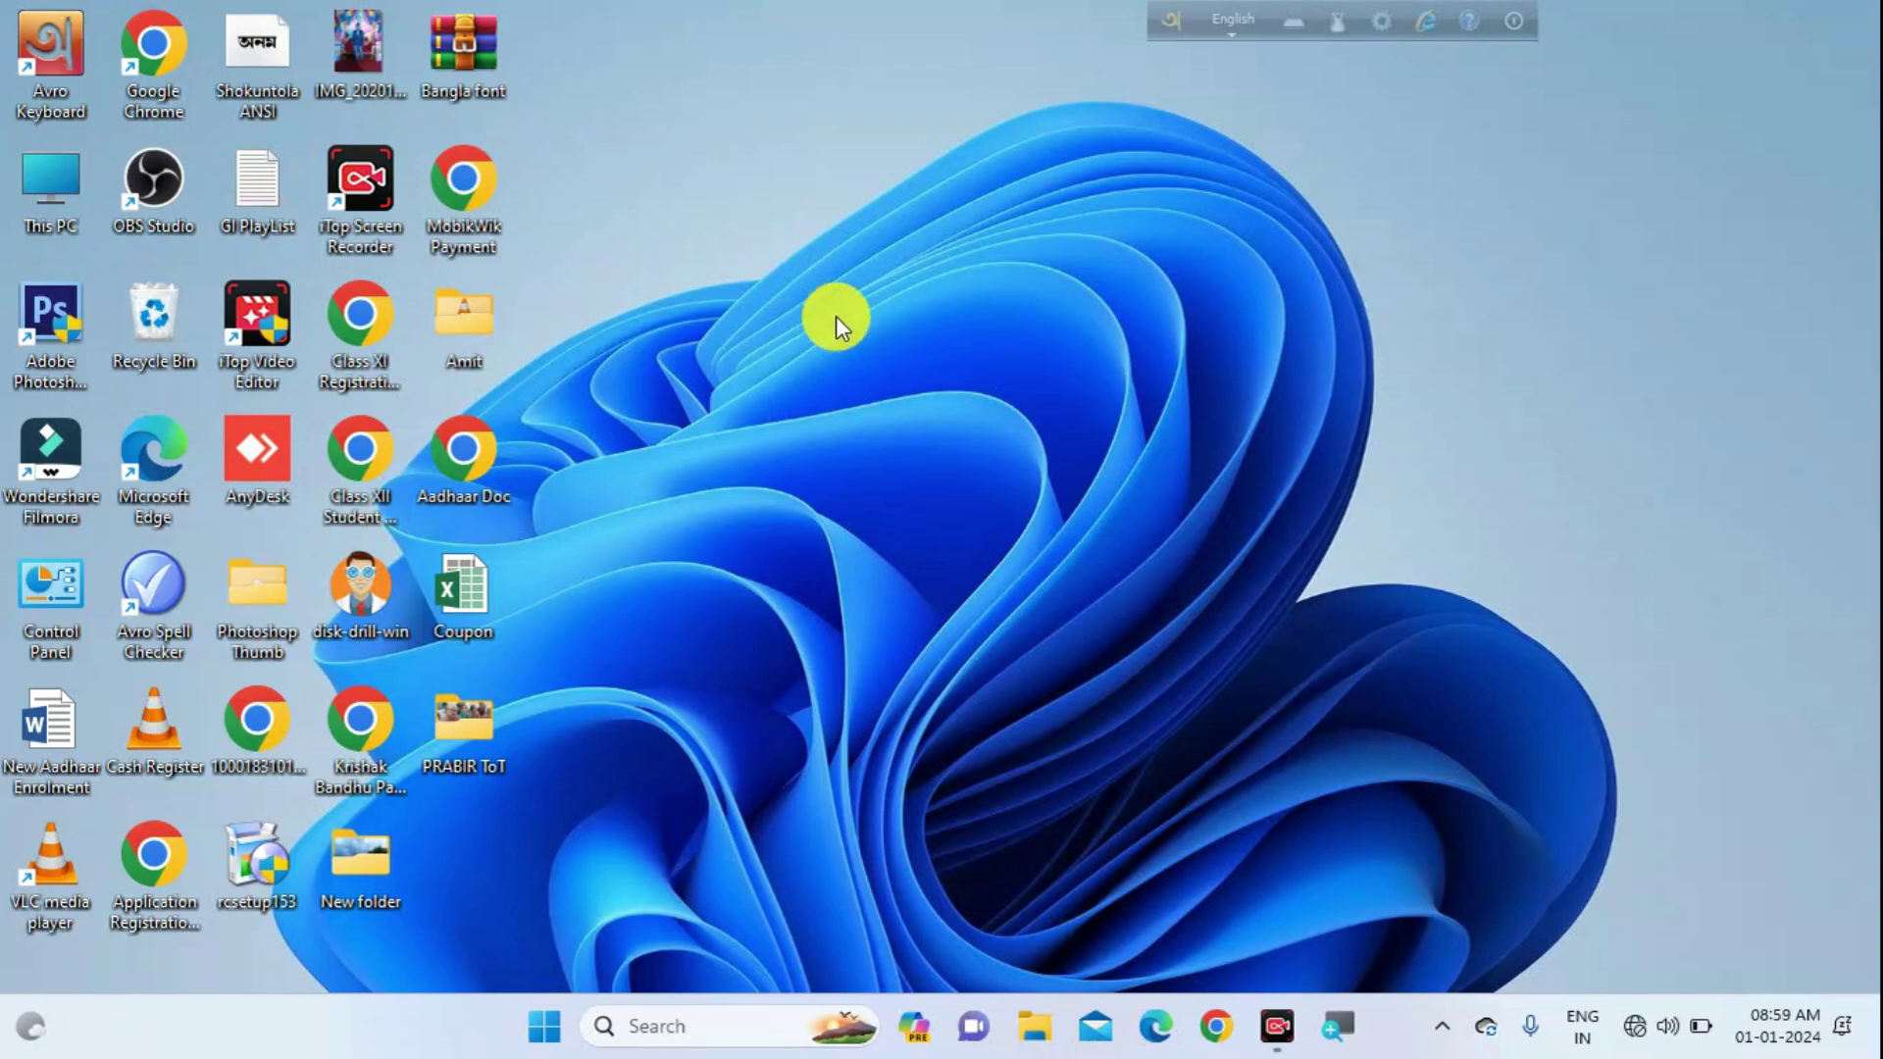
Create a new folder on the desktop from the right-click New menu.
{"action": "right_click", "coordinate": [857, 379]}
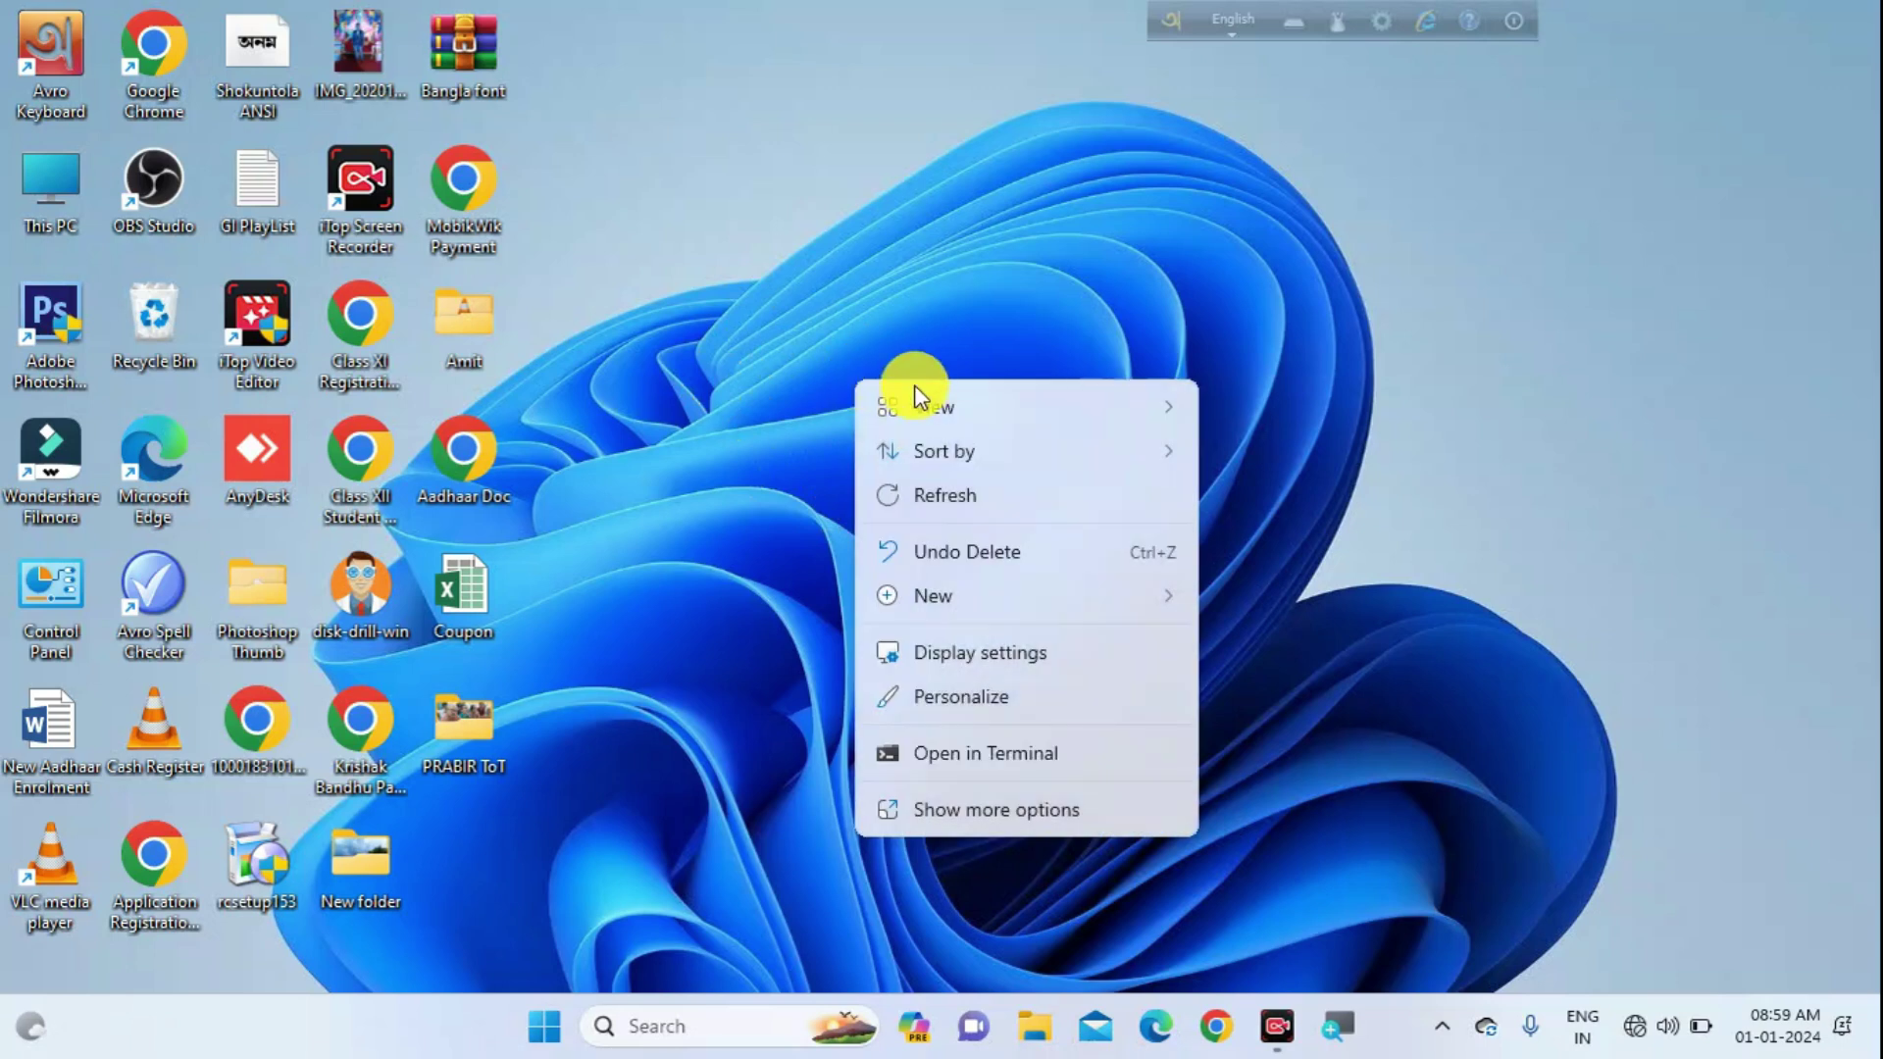
{"action": "mouse_move", "coordinate": [933, 597]}
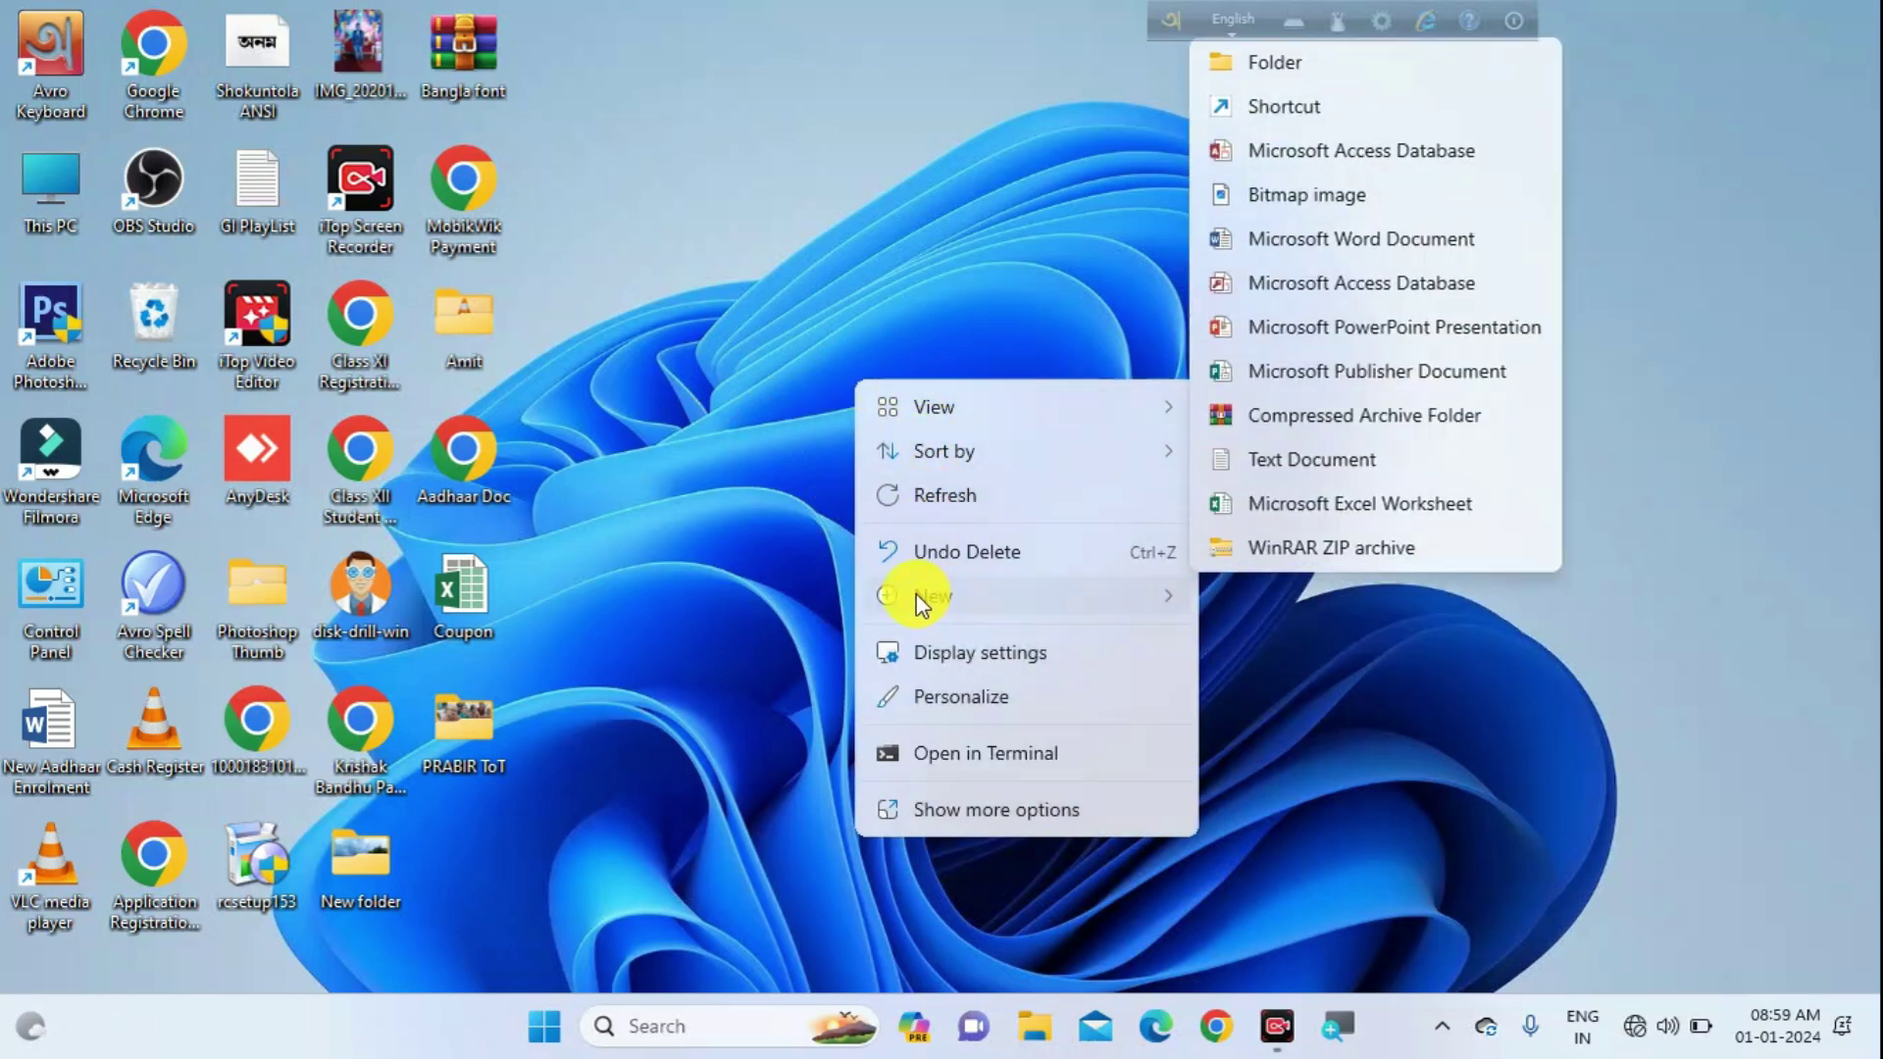
{"action": "left_click", "coordinate": [770, 441]}
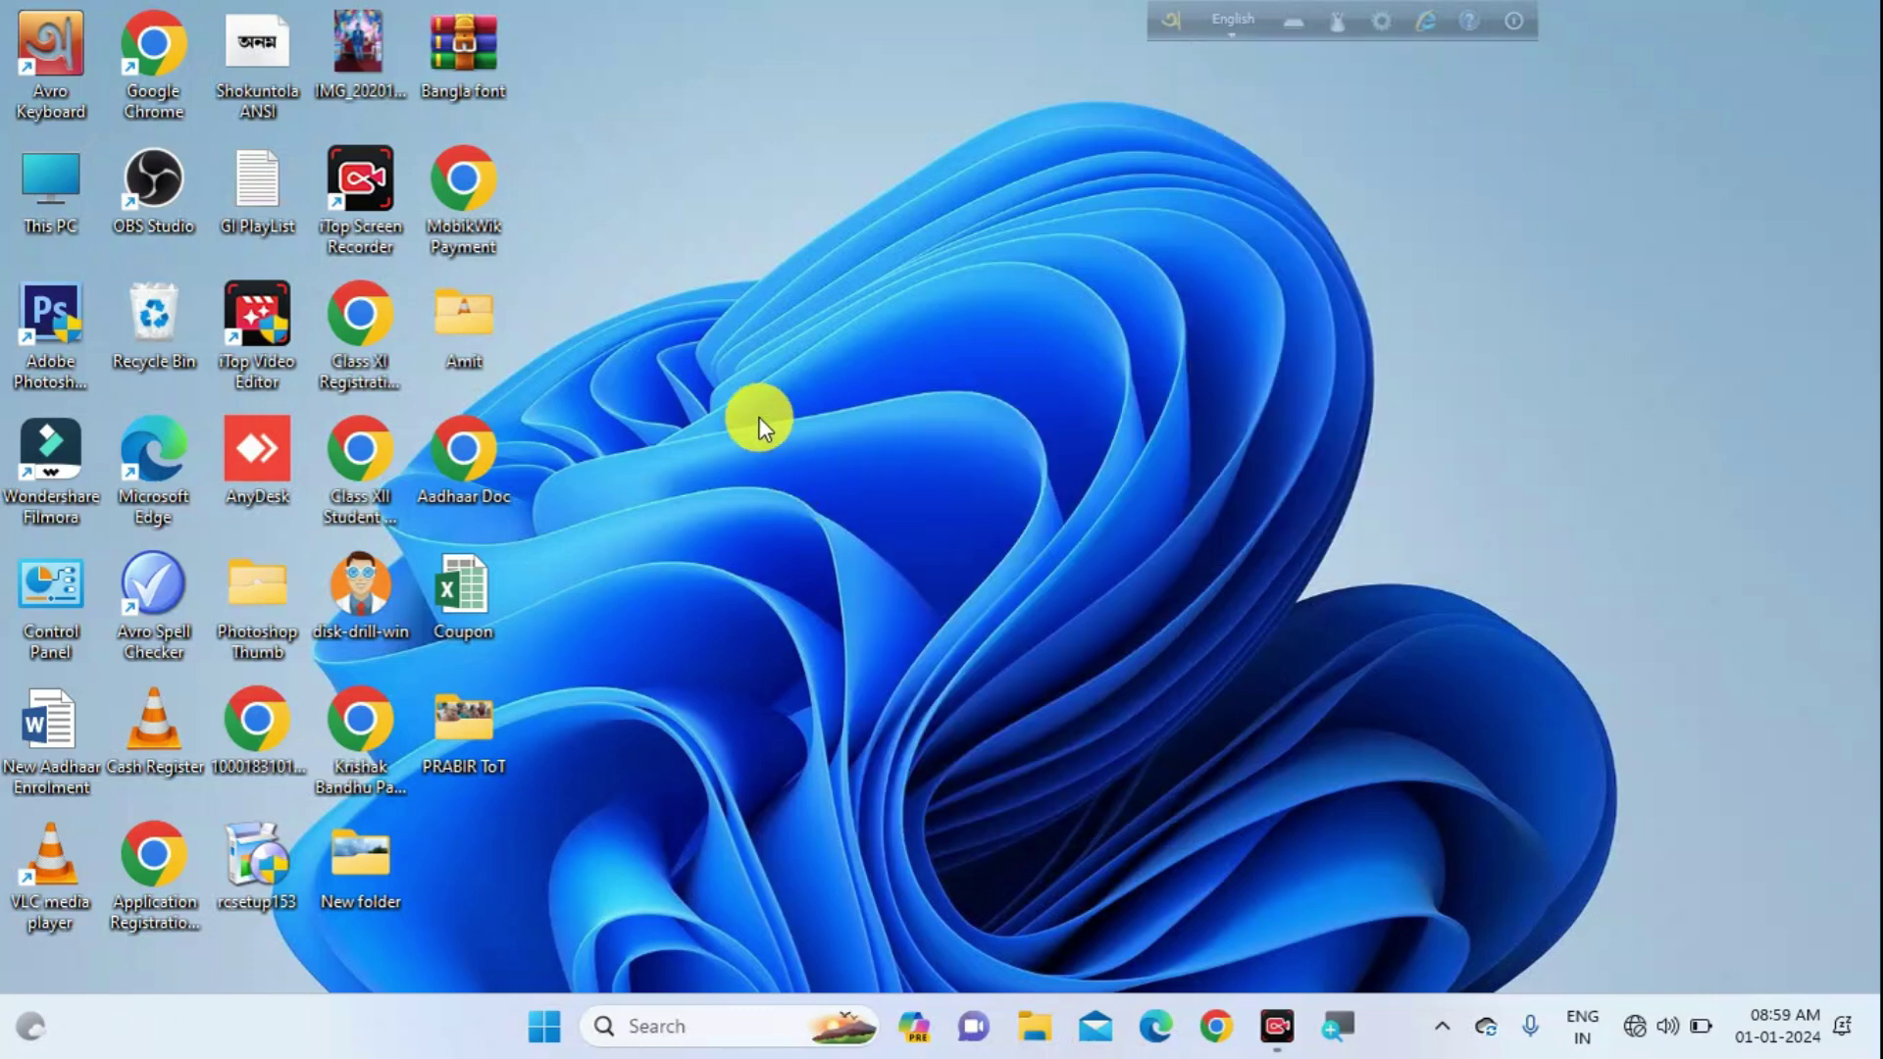
{"action": "right_click", "coordinate": [910, 316]}
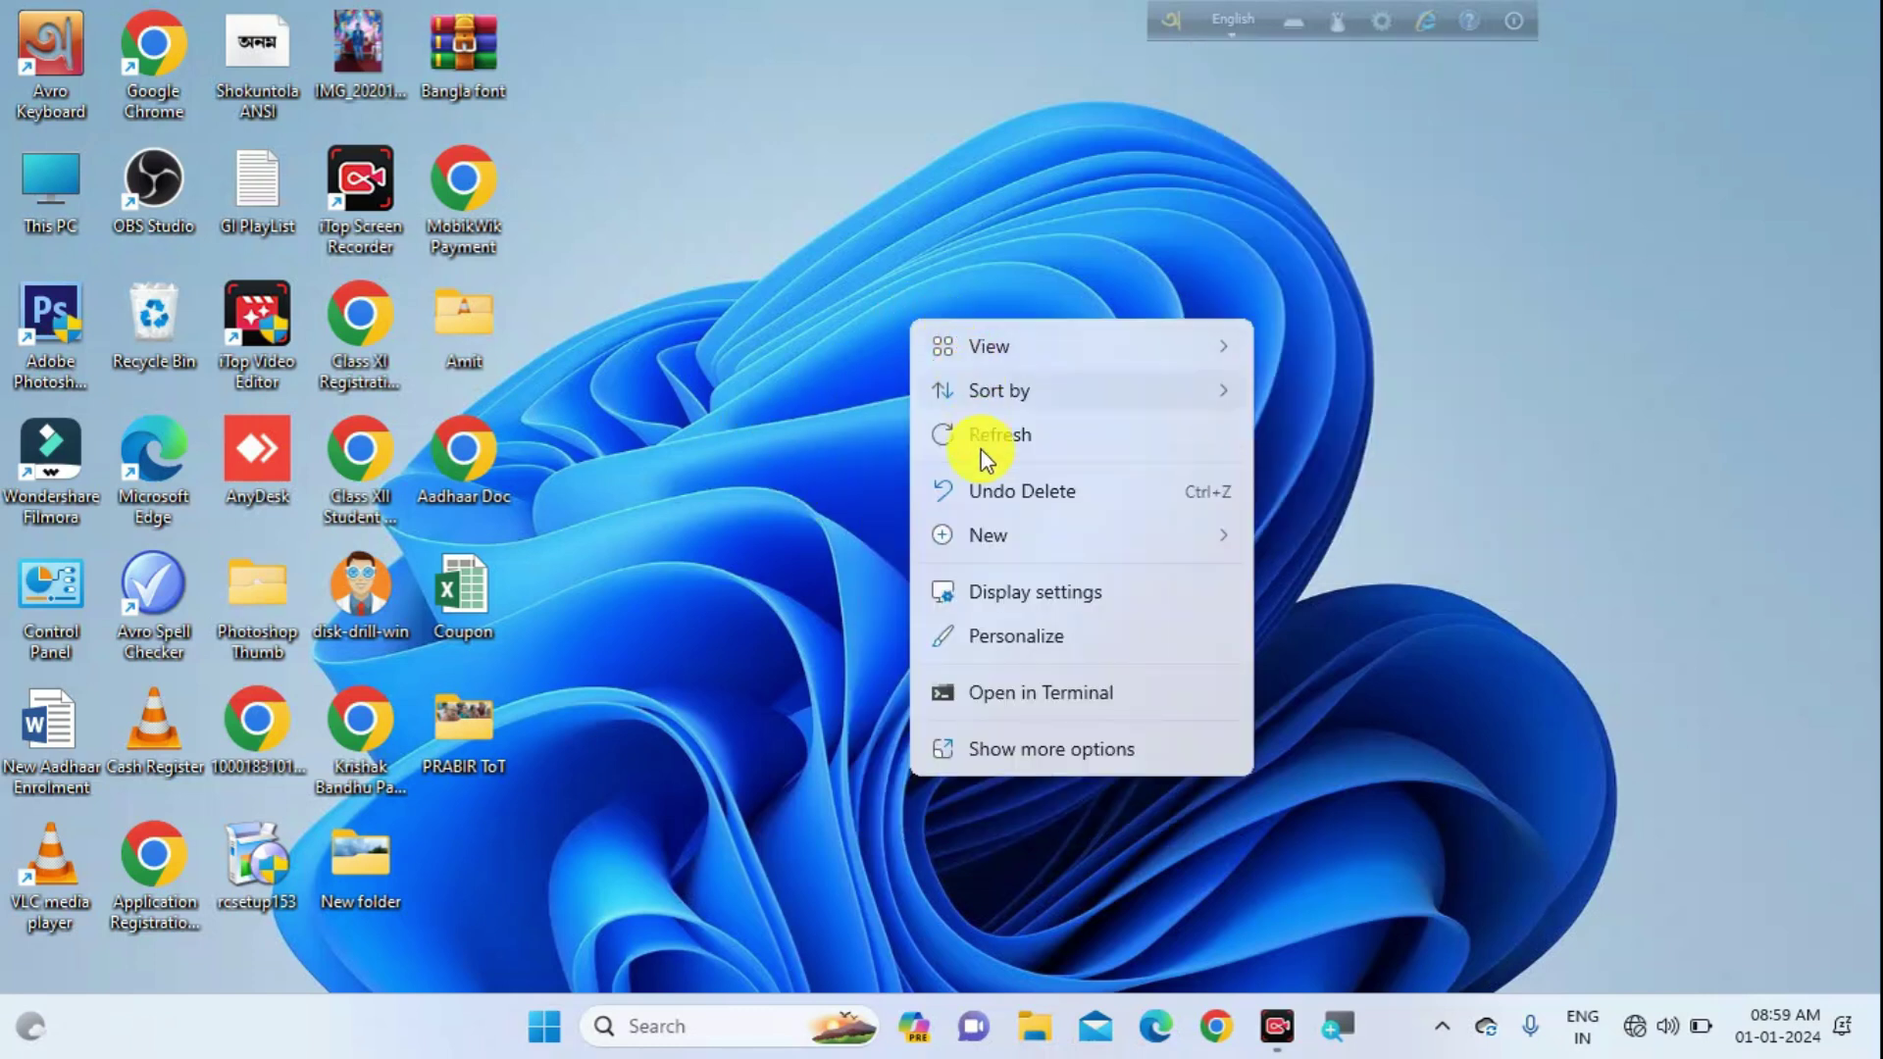
{"action": "mouse_move", "coordinate": [1030, 536]}
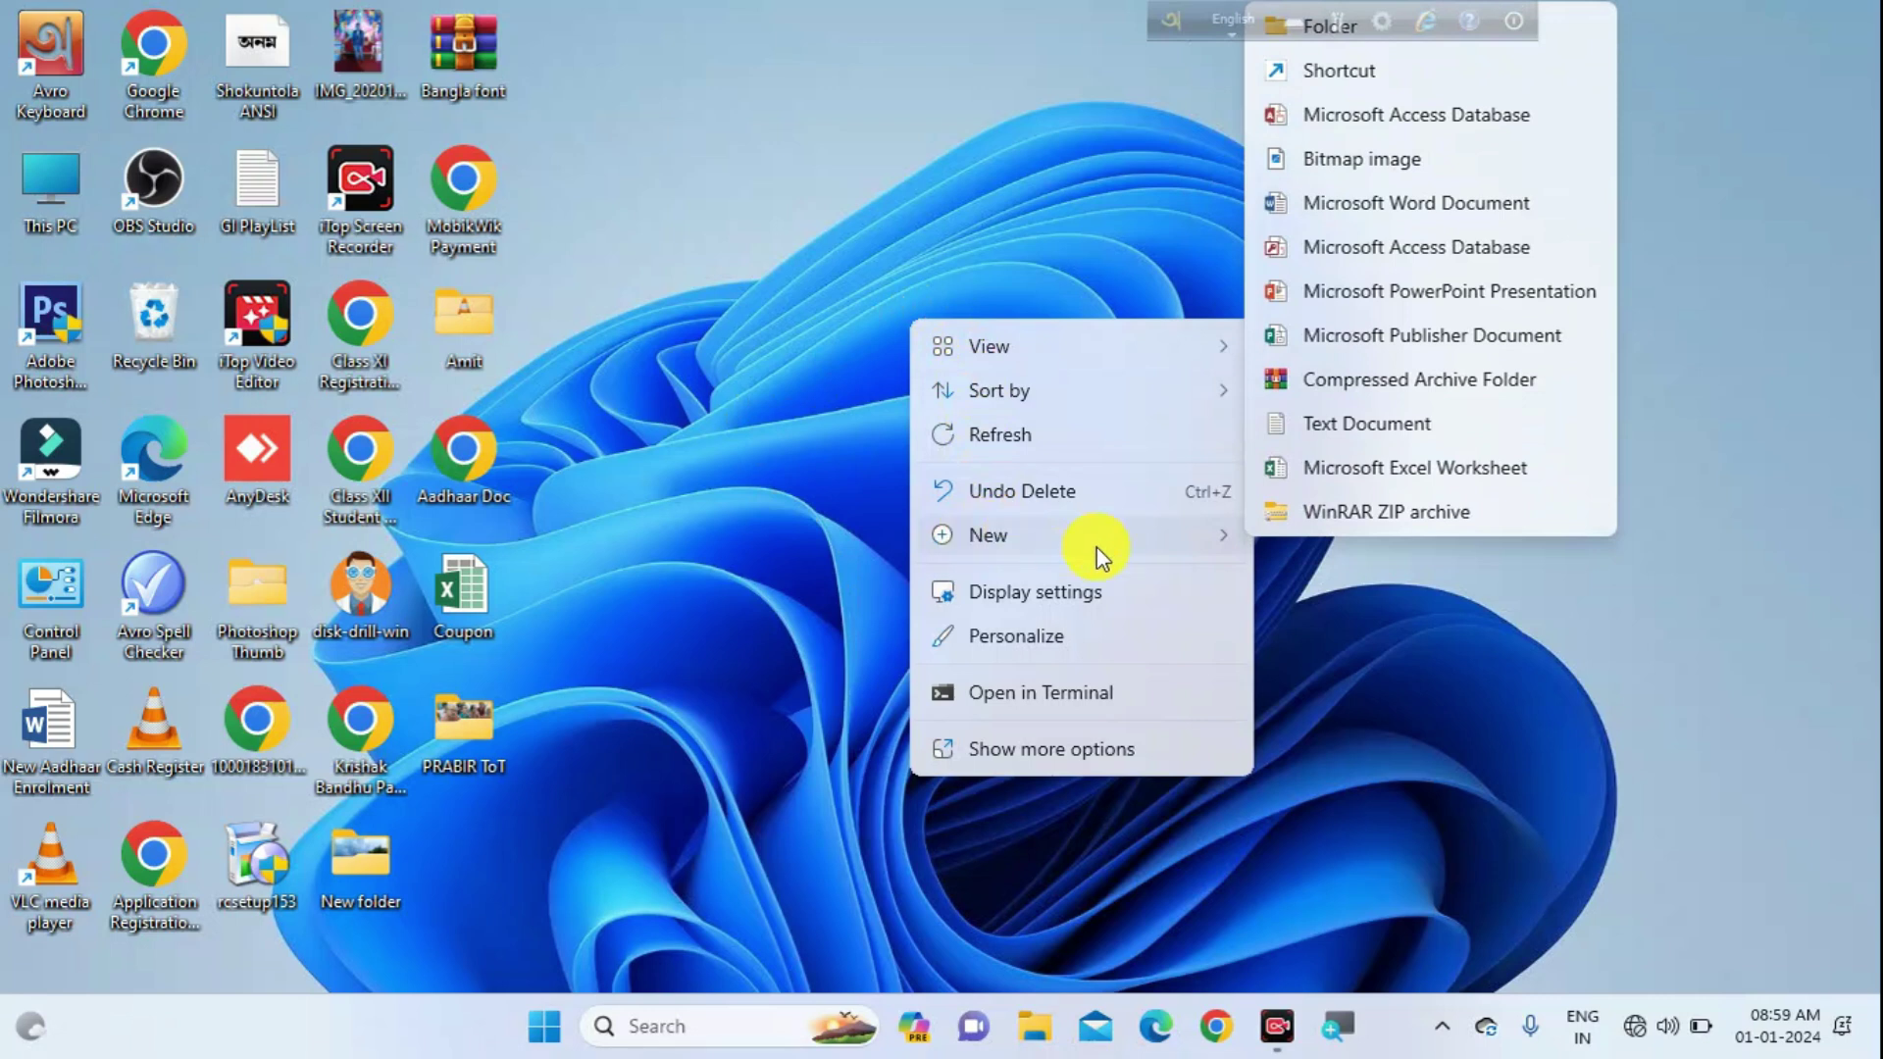
{"action": "key", "text": "Escape"}
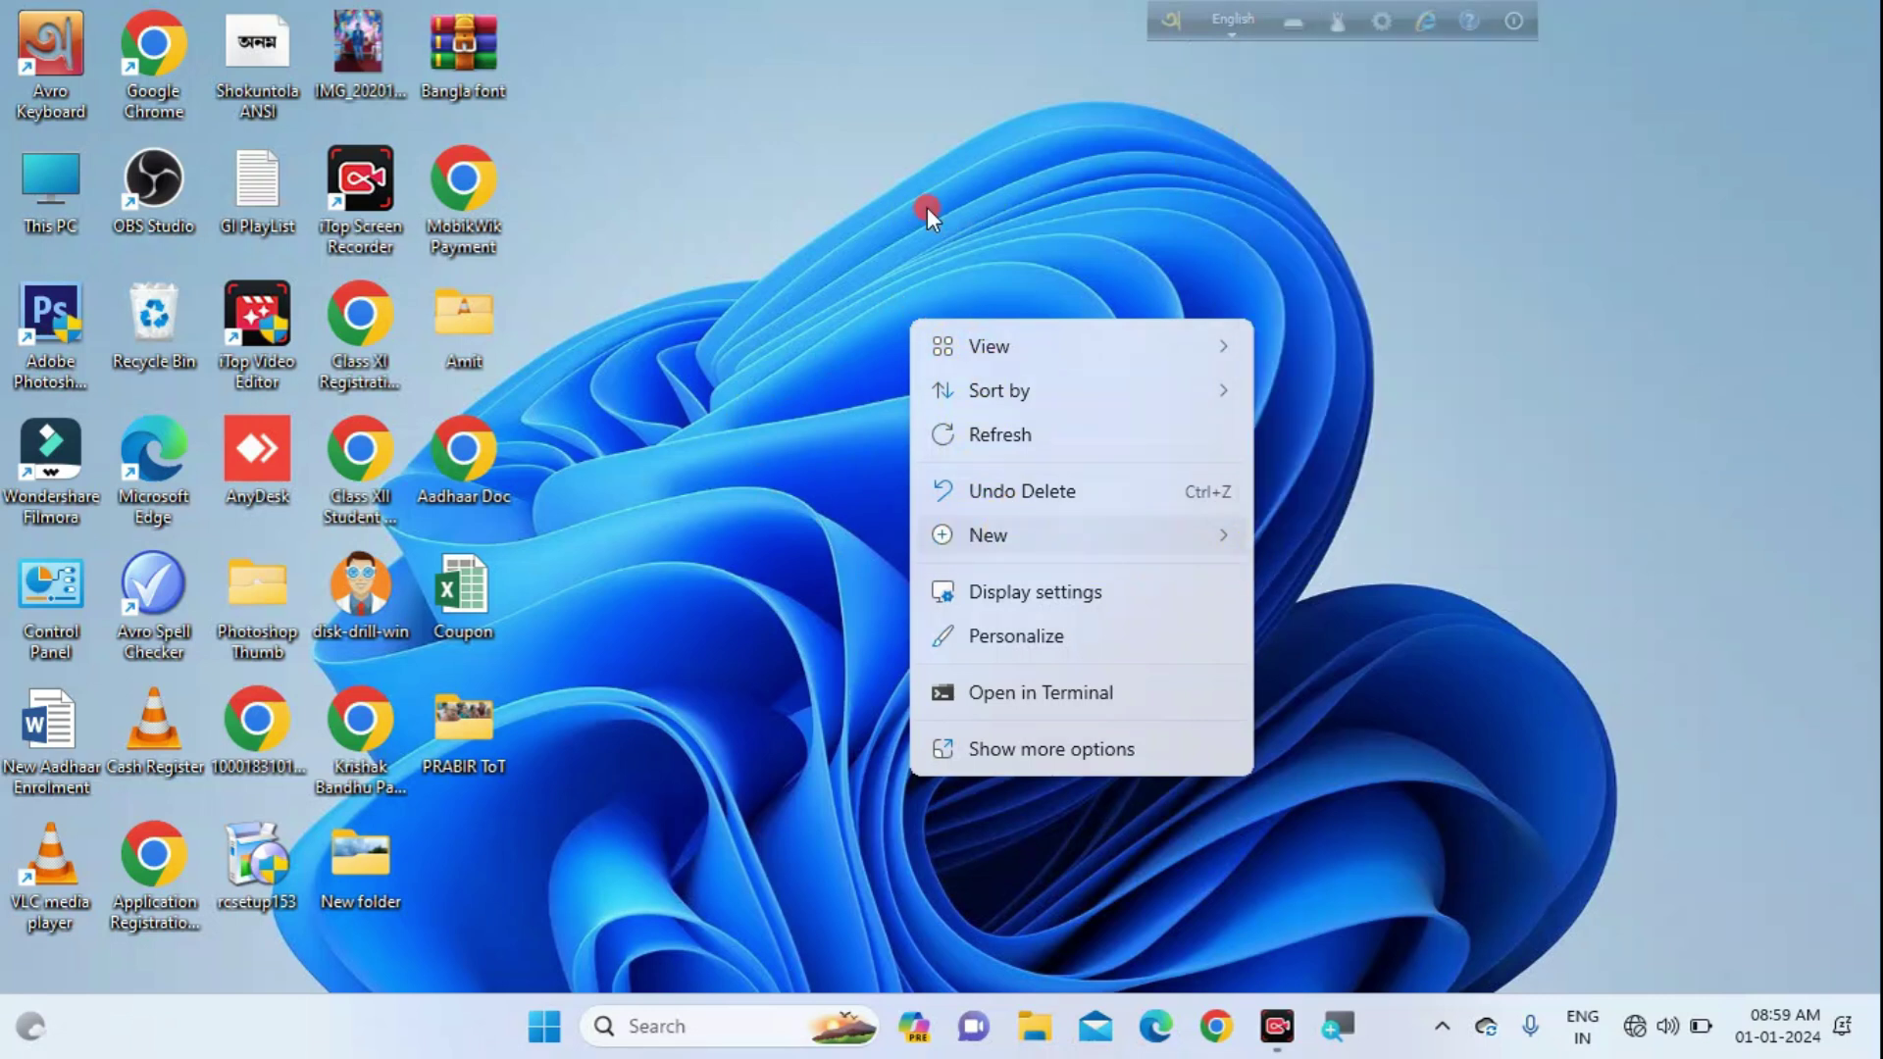
{"action": "key", "text": "Escape"}
{"action": "right_click", "coordinate": [679, 416]}
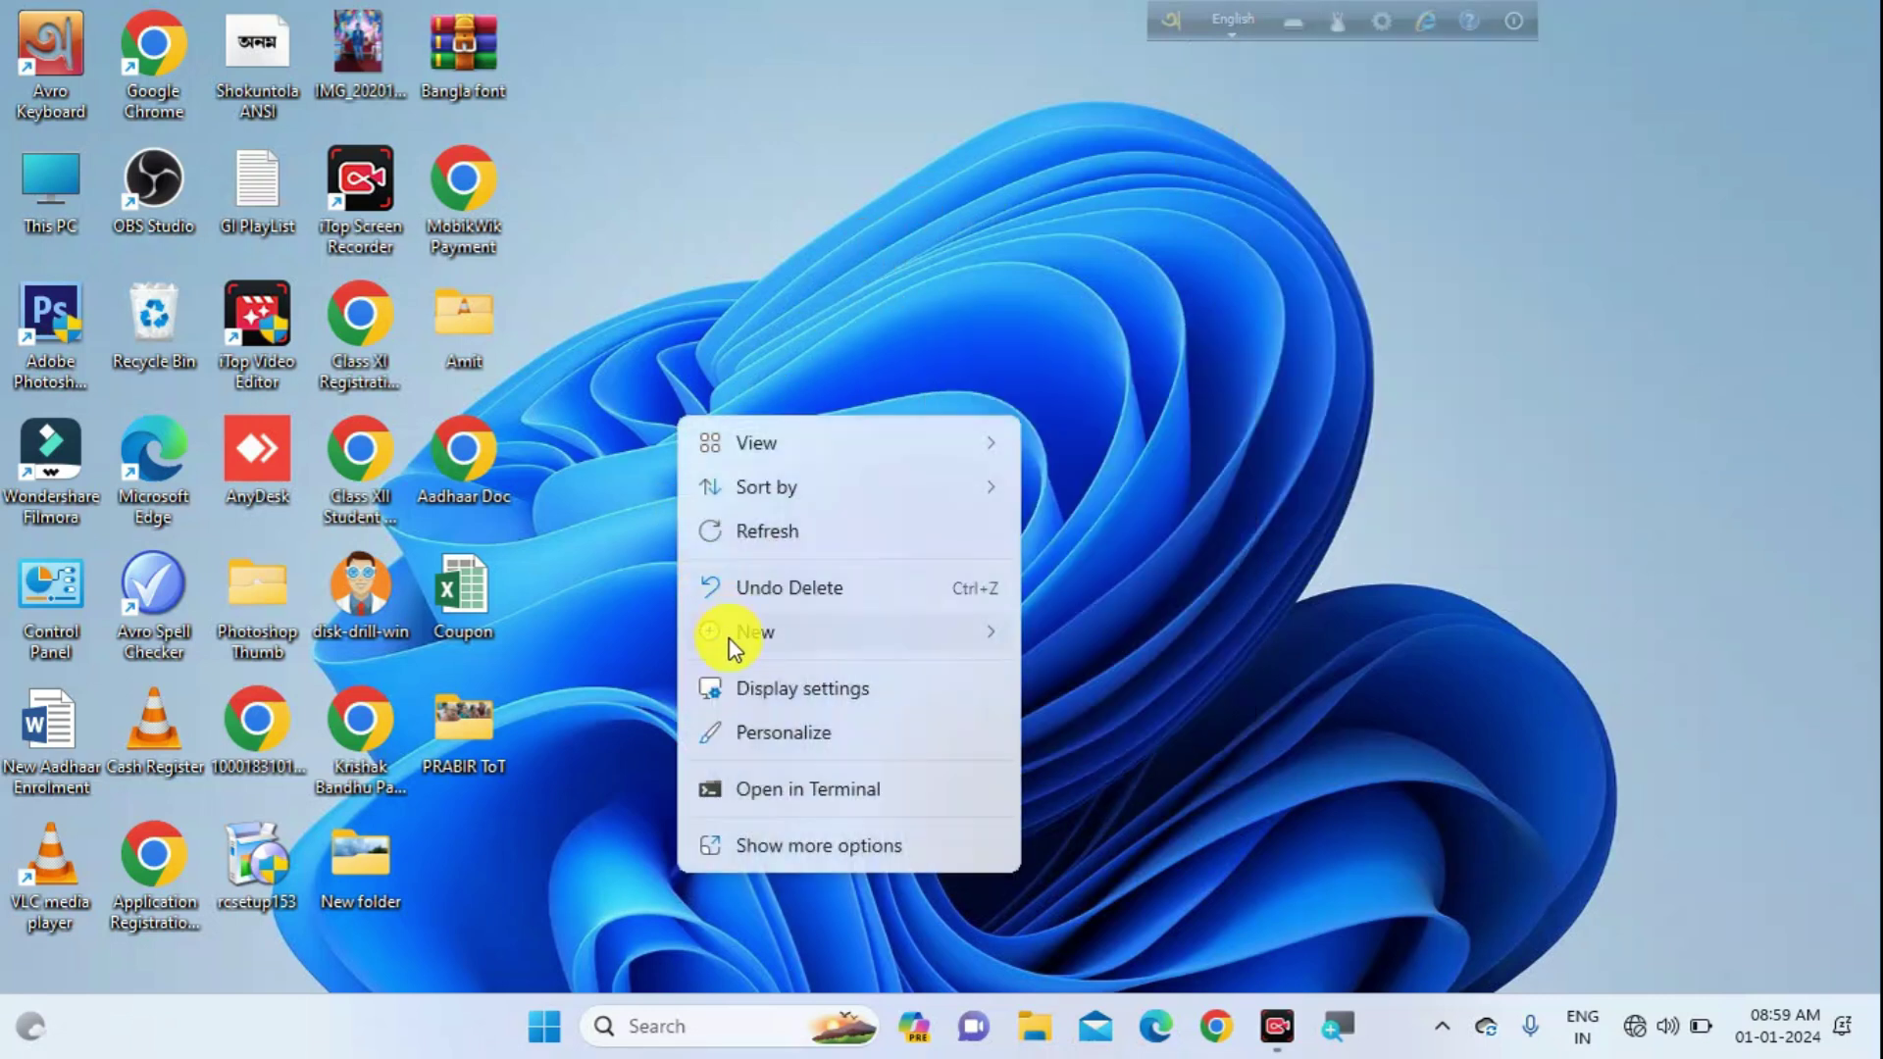
{"action": "mouse_move", "coordinate": [848, 631]}
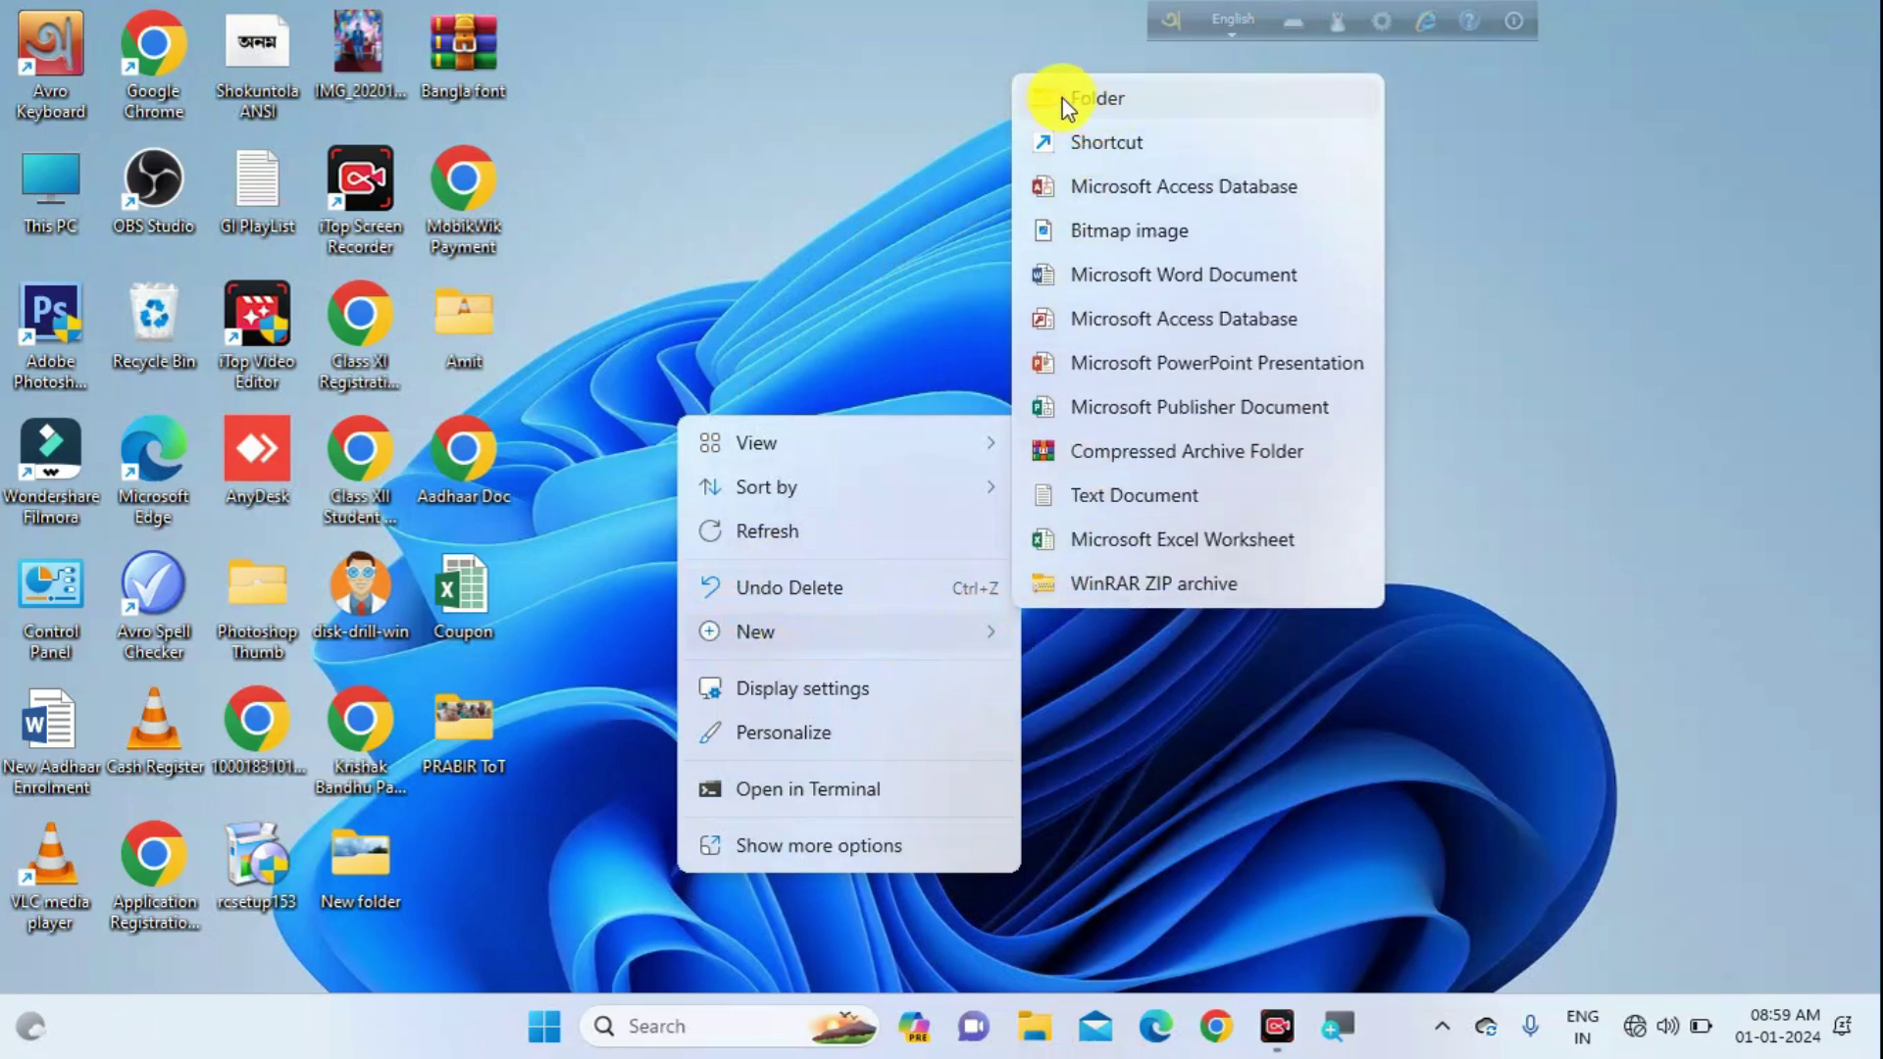
{"action": "left_click", "coordinate": [1065, 102]}
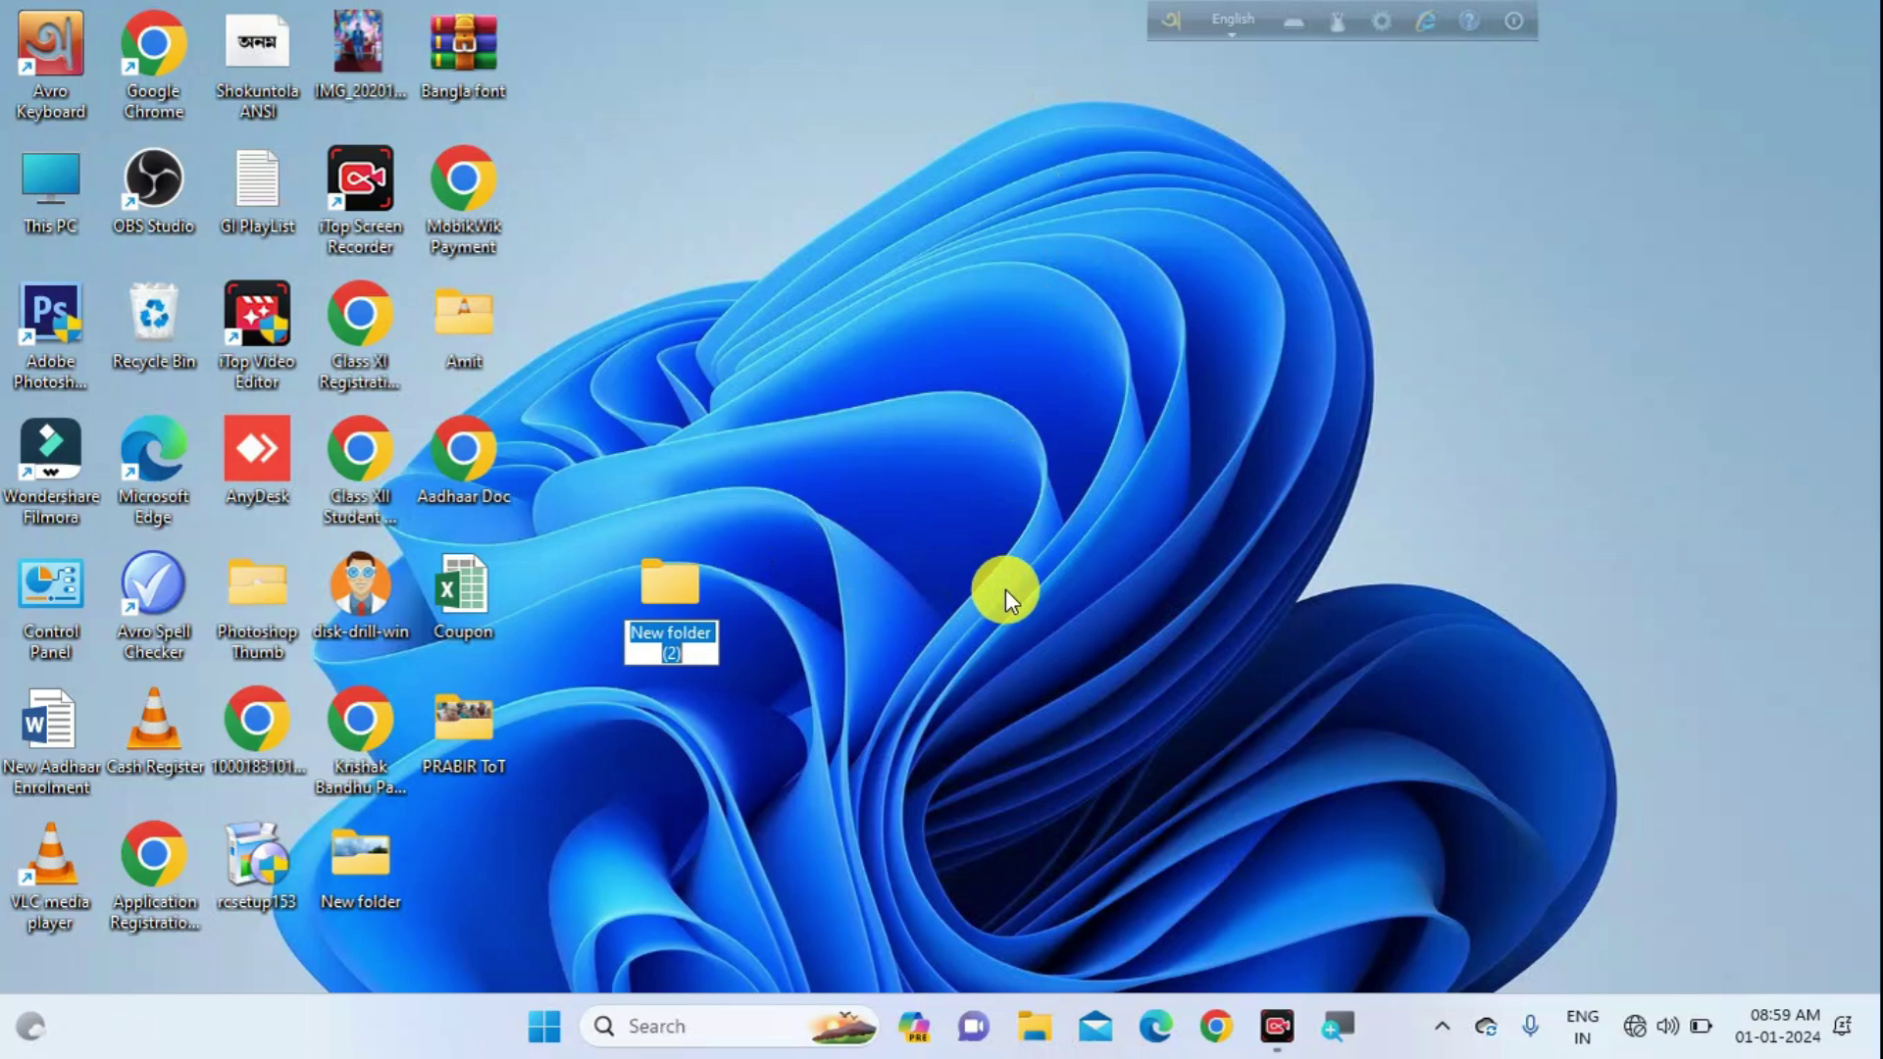
Name the new folder with the operator's name followed by _DEO01012024.
{"action": "type", "text": "P"}
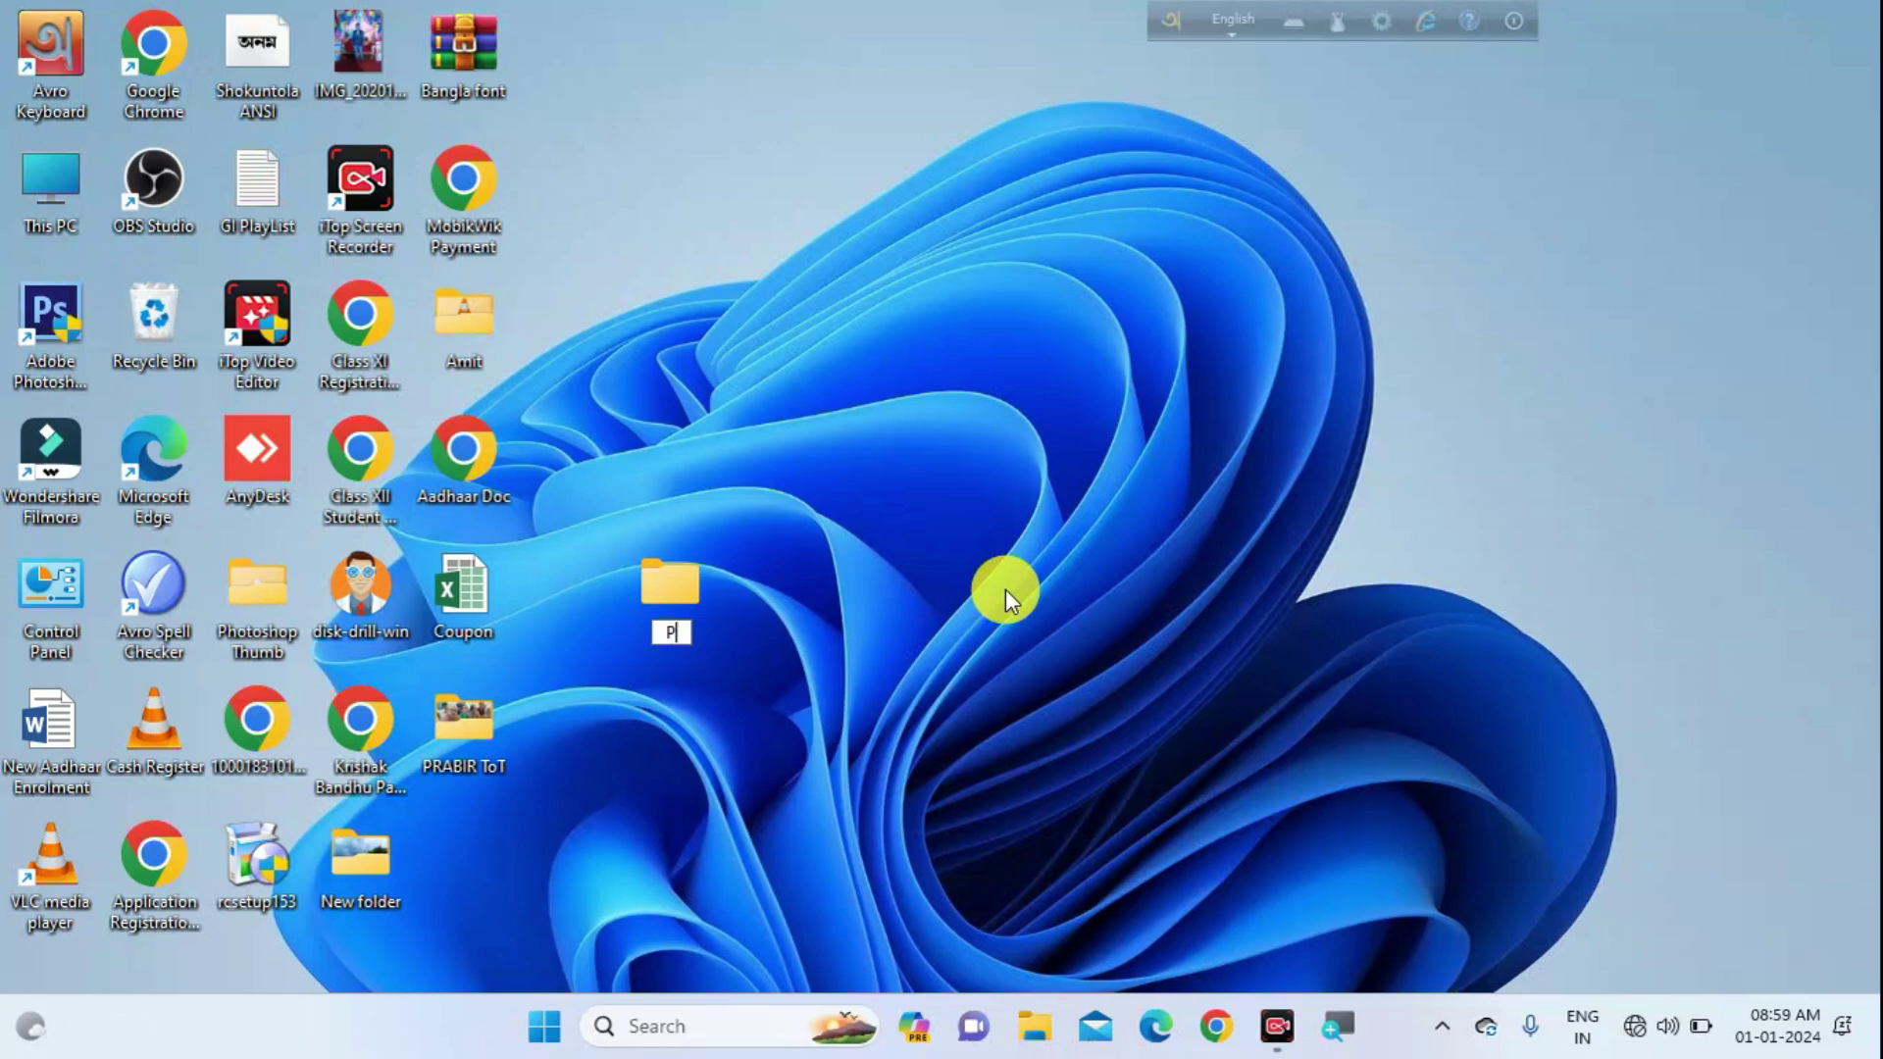
{"action": "type", "text": "ra"}
{"action": "type", "text": "bir"}
{"action": "type", "text": "Hazra"}
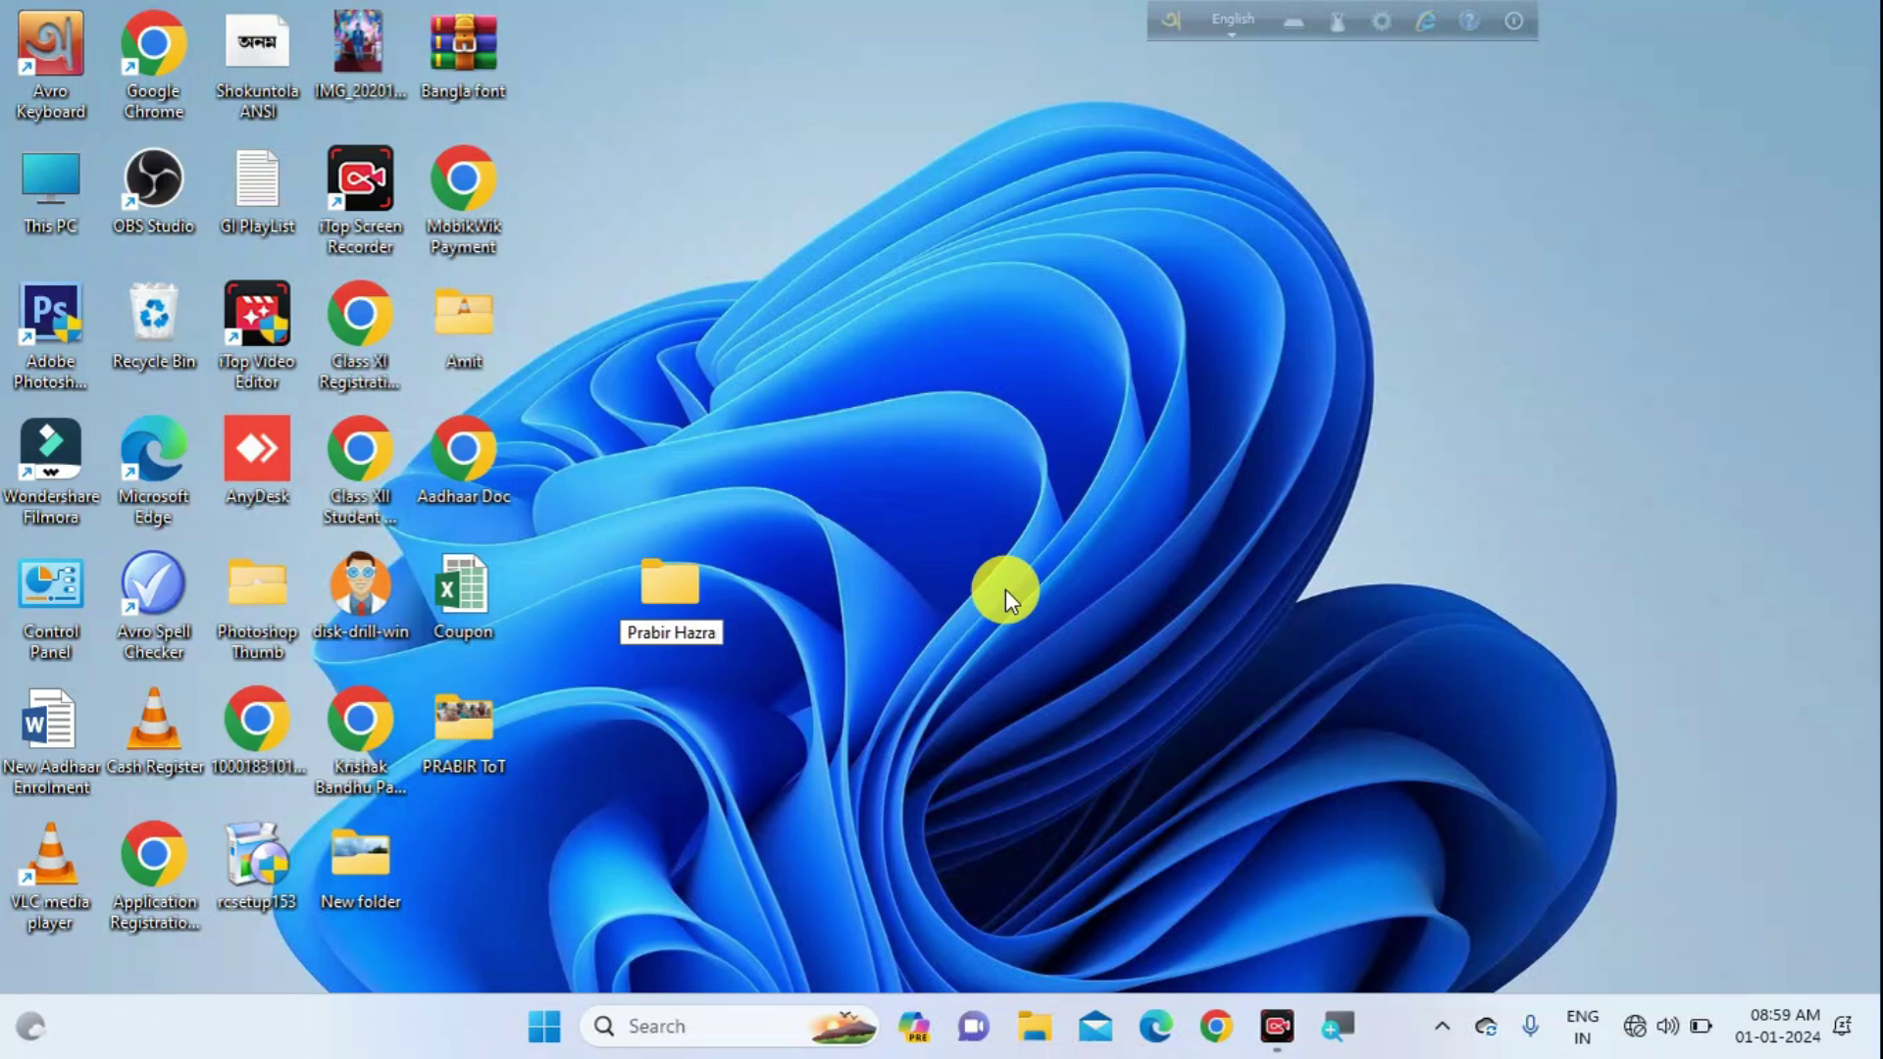
{"action": "type", "text": "_"}
{"action": "type", "text": "DE"}
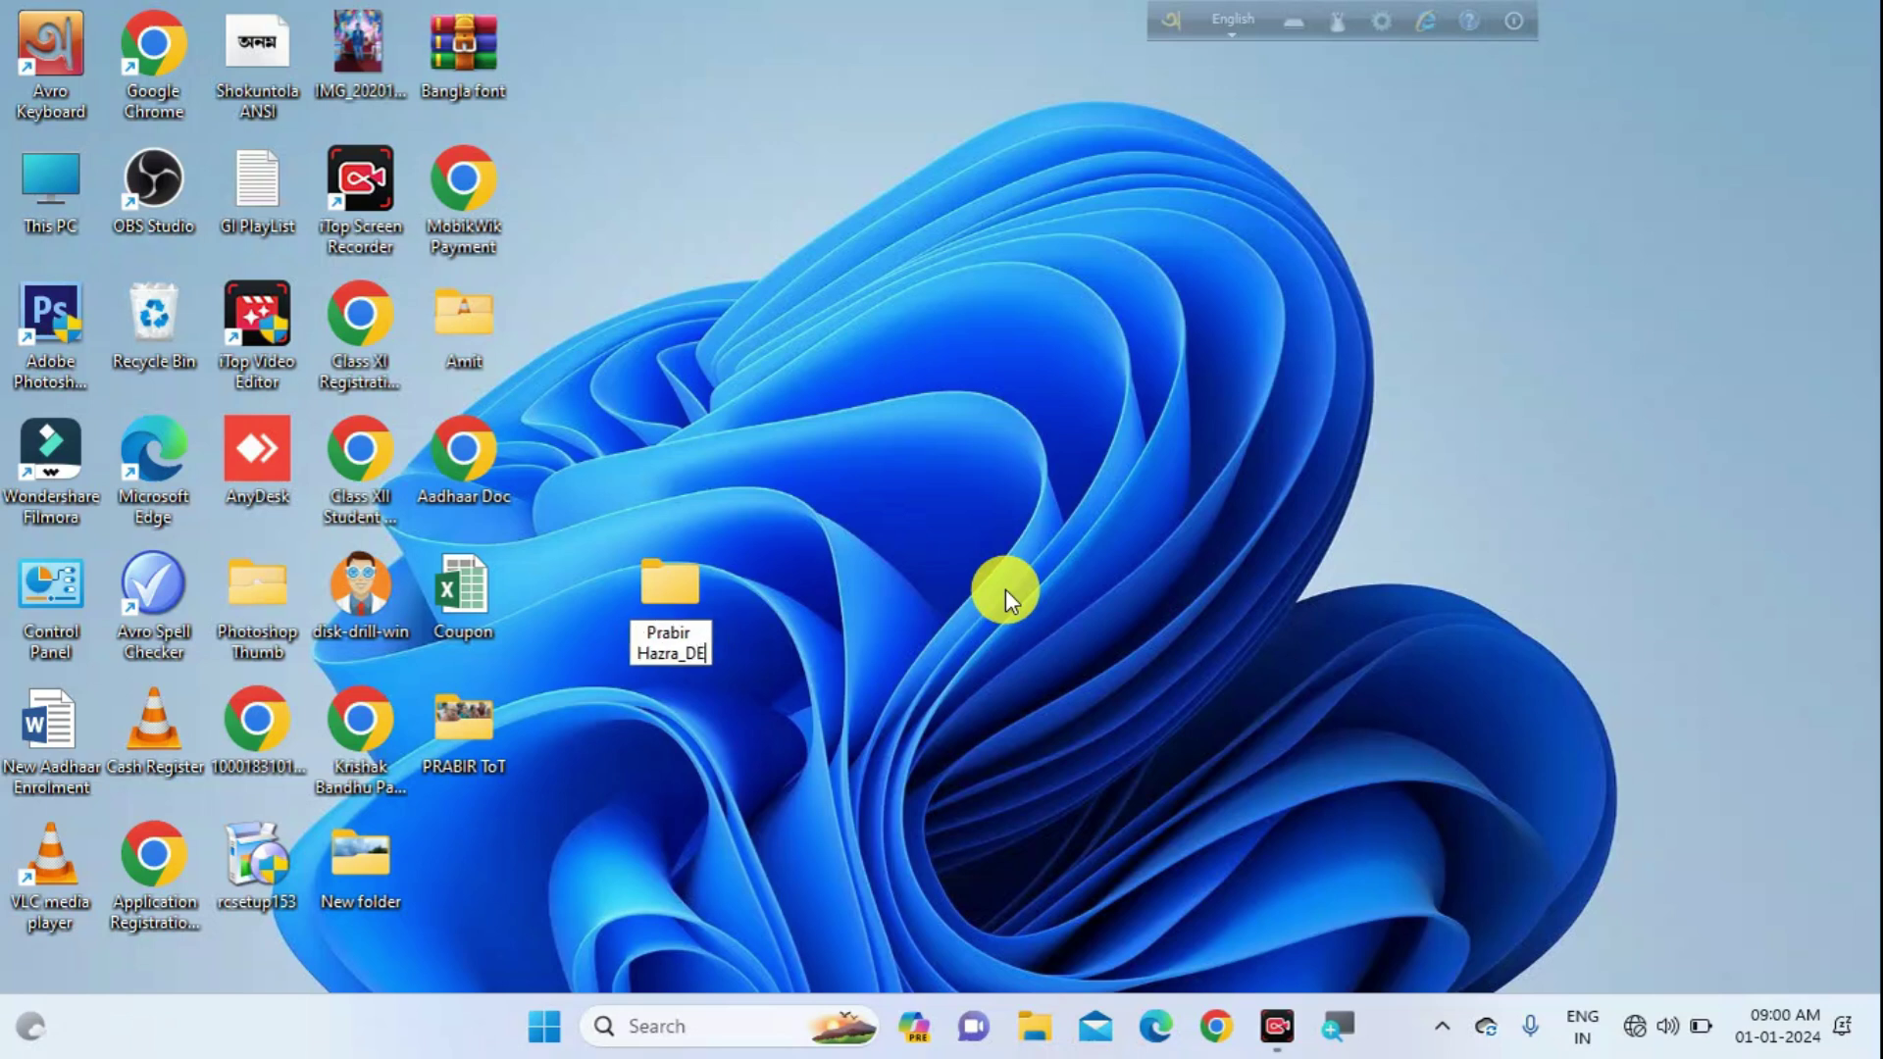
{"action": "type", "text": "O"}
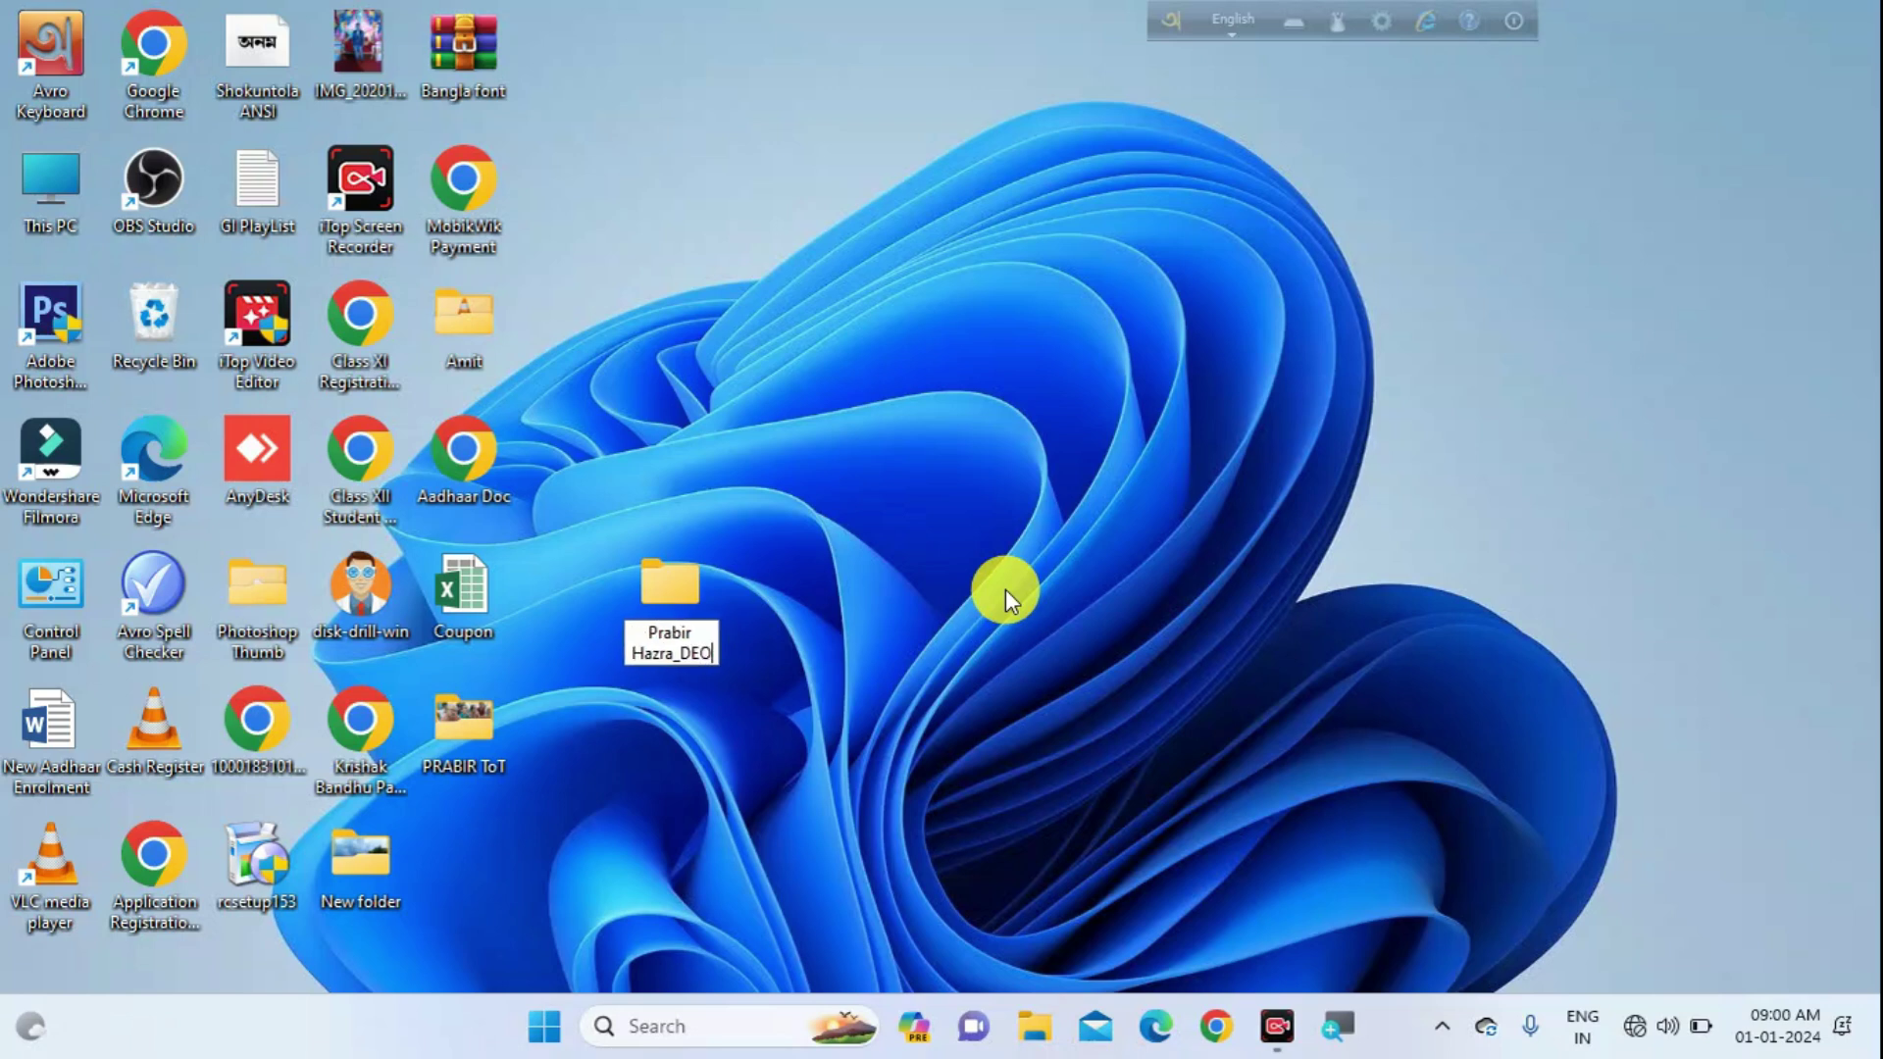
{"action": "type", "text": "0"}
{"action": "type", "text": "10120"}
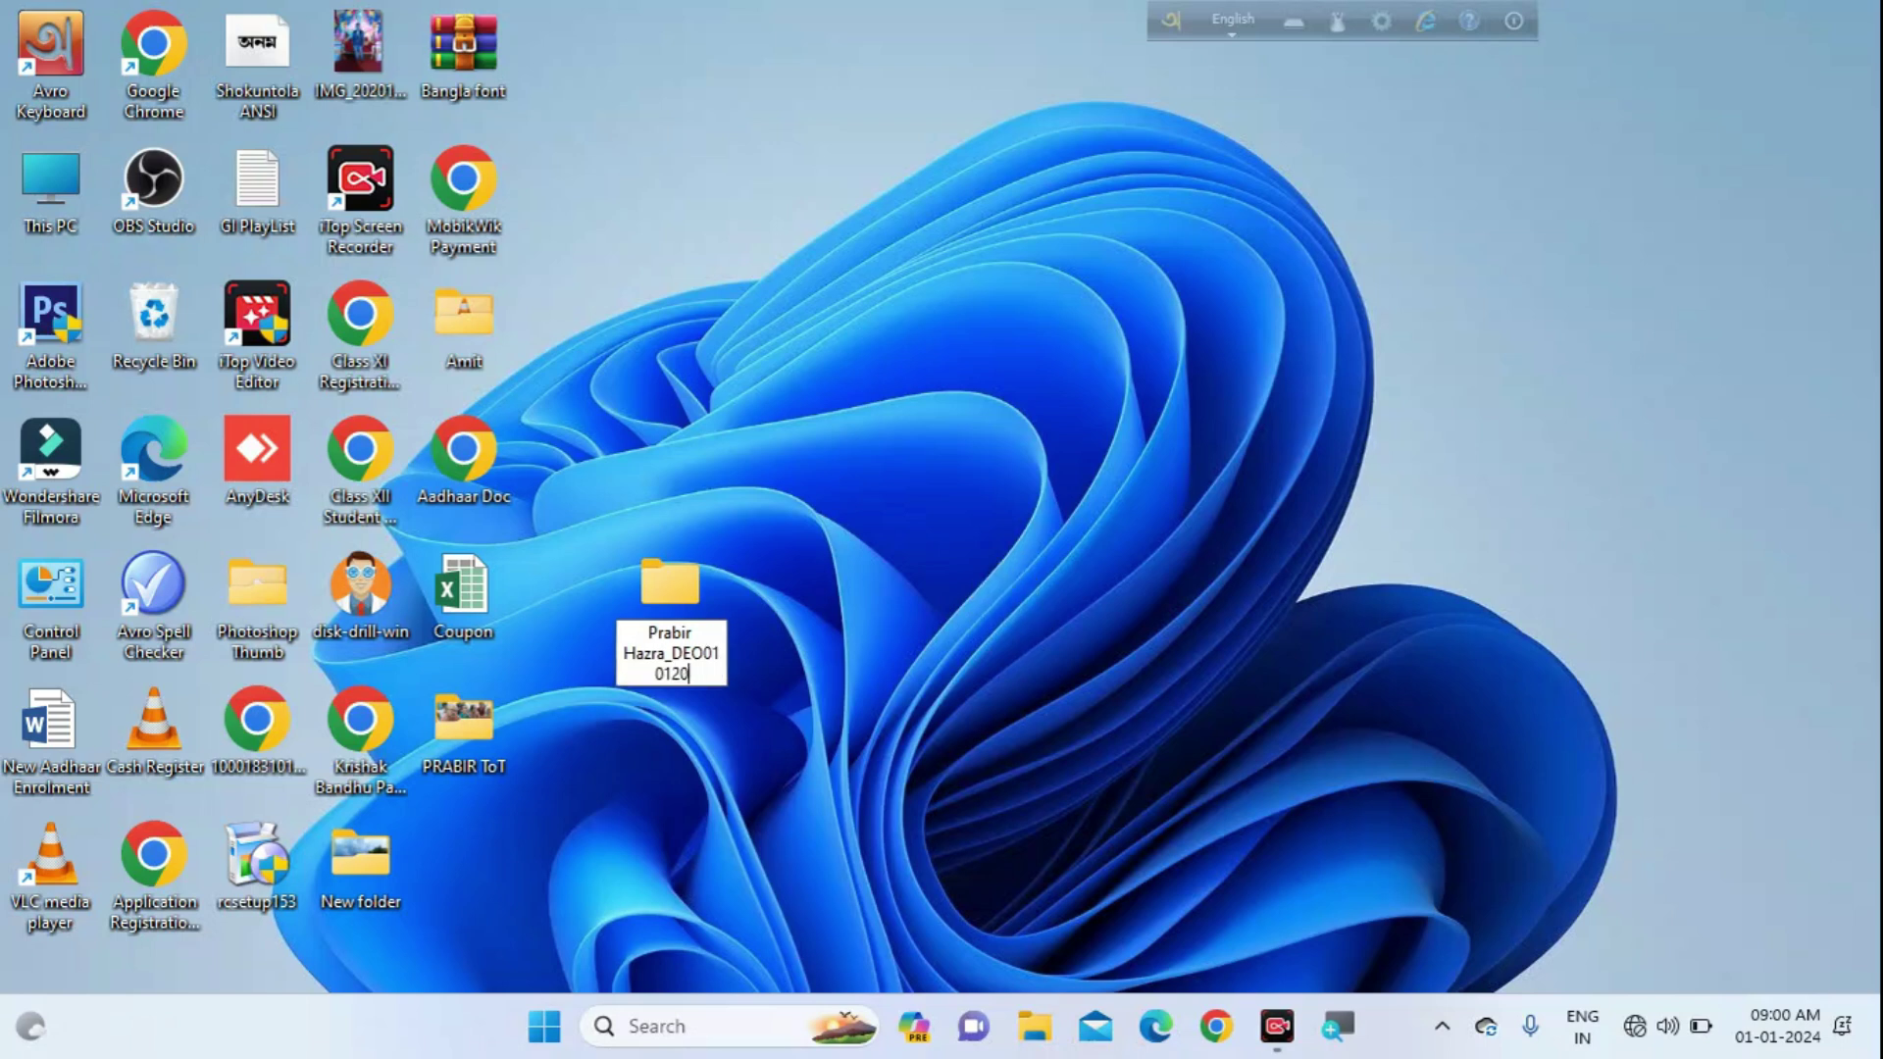
{"action": "type", "text": "24"}
{"action": "key", "text": "Return"}
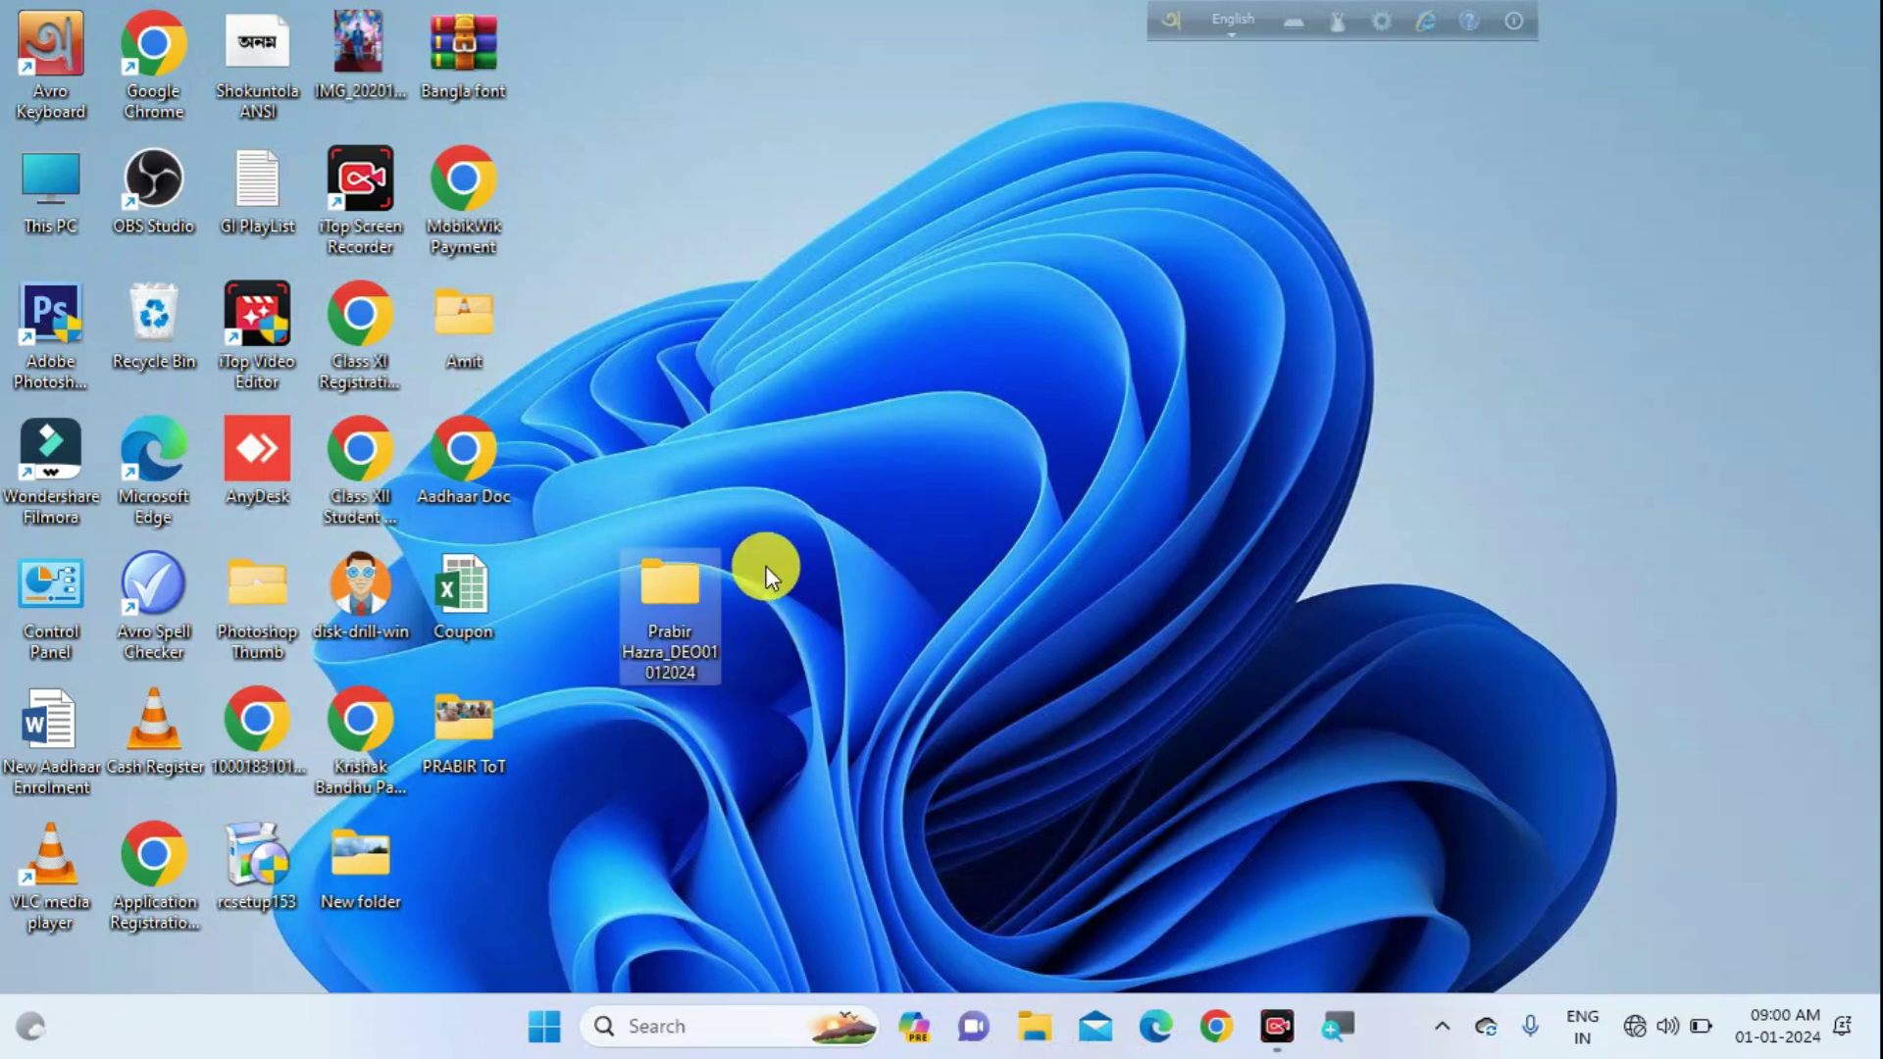
{"action": "double_click", "coordinate": [669, 601]}
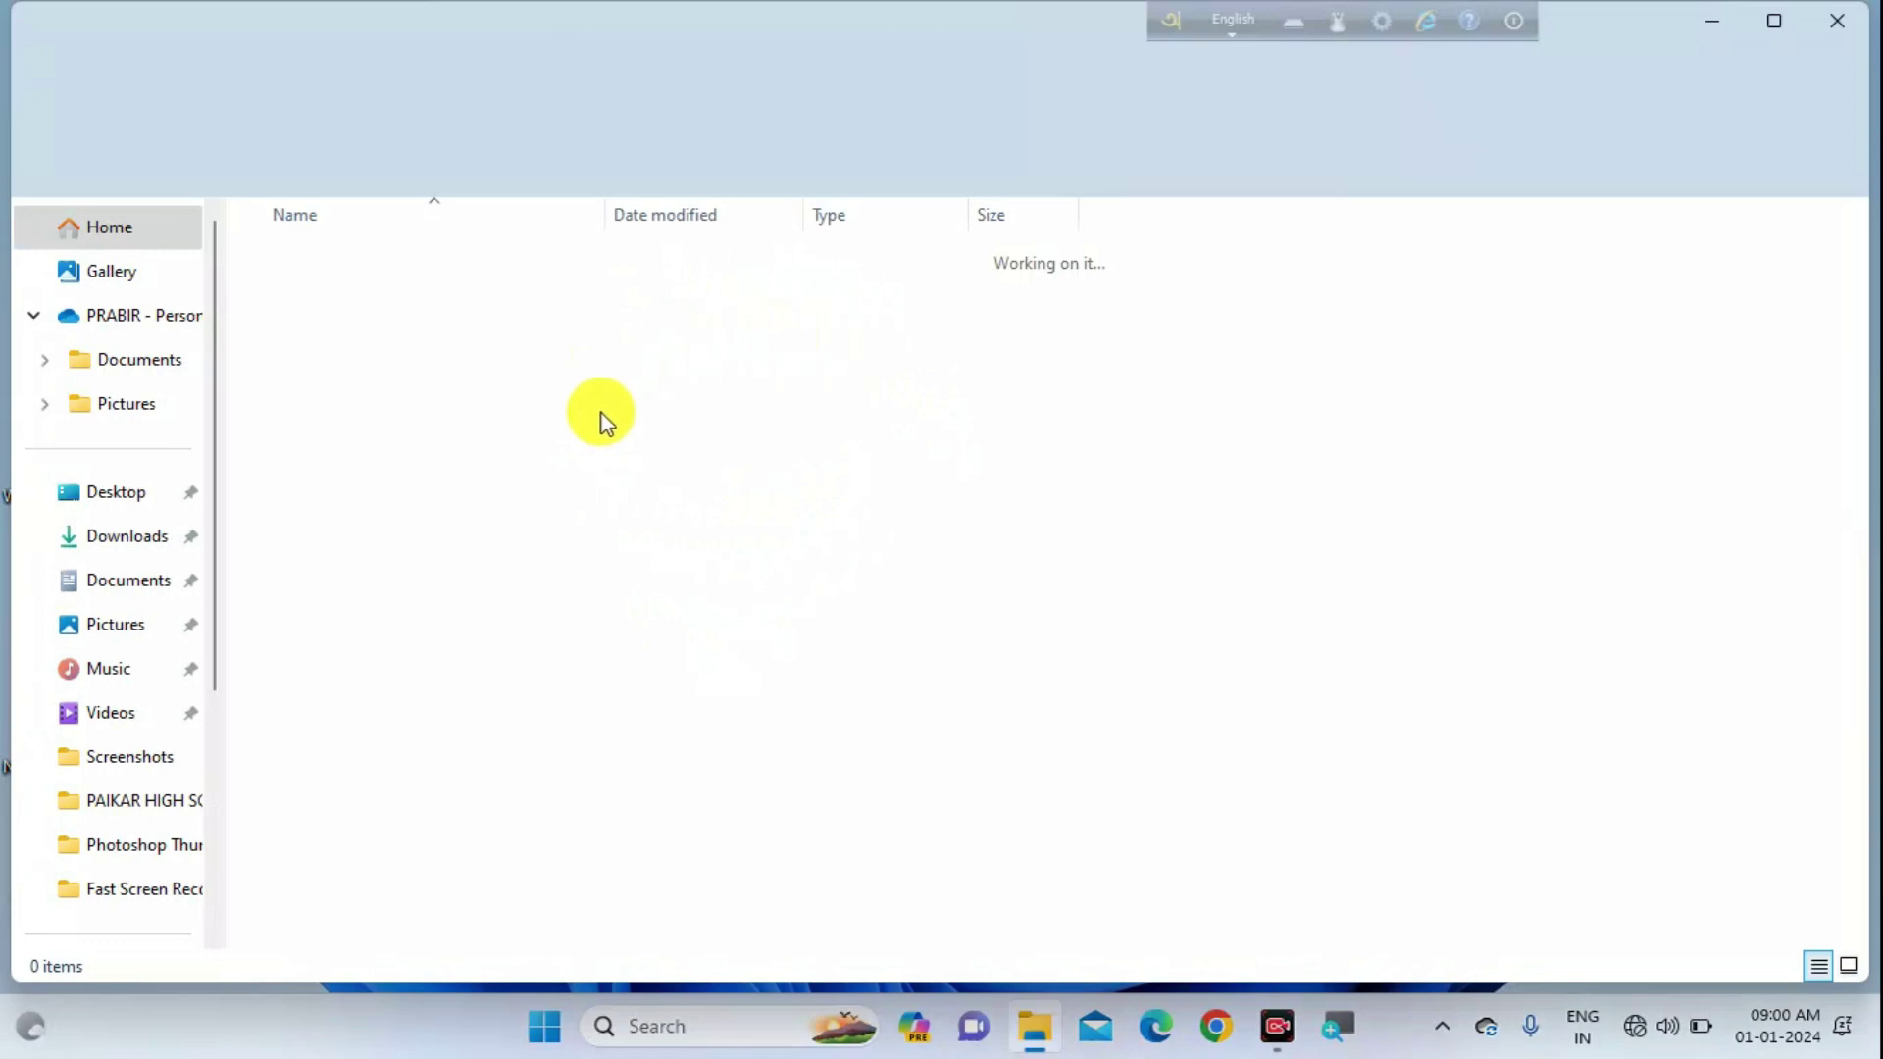
{"action": "left_click", "coordinate": [1842, 27]}
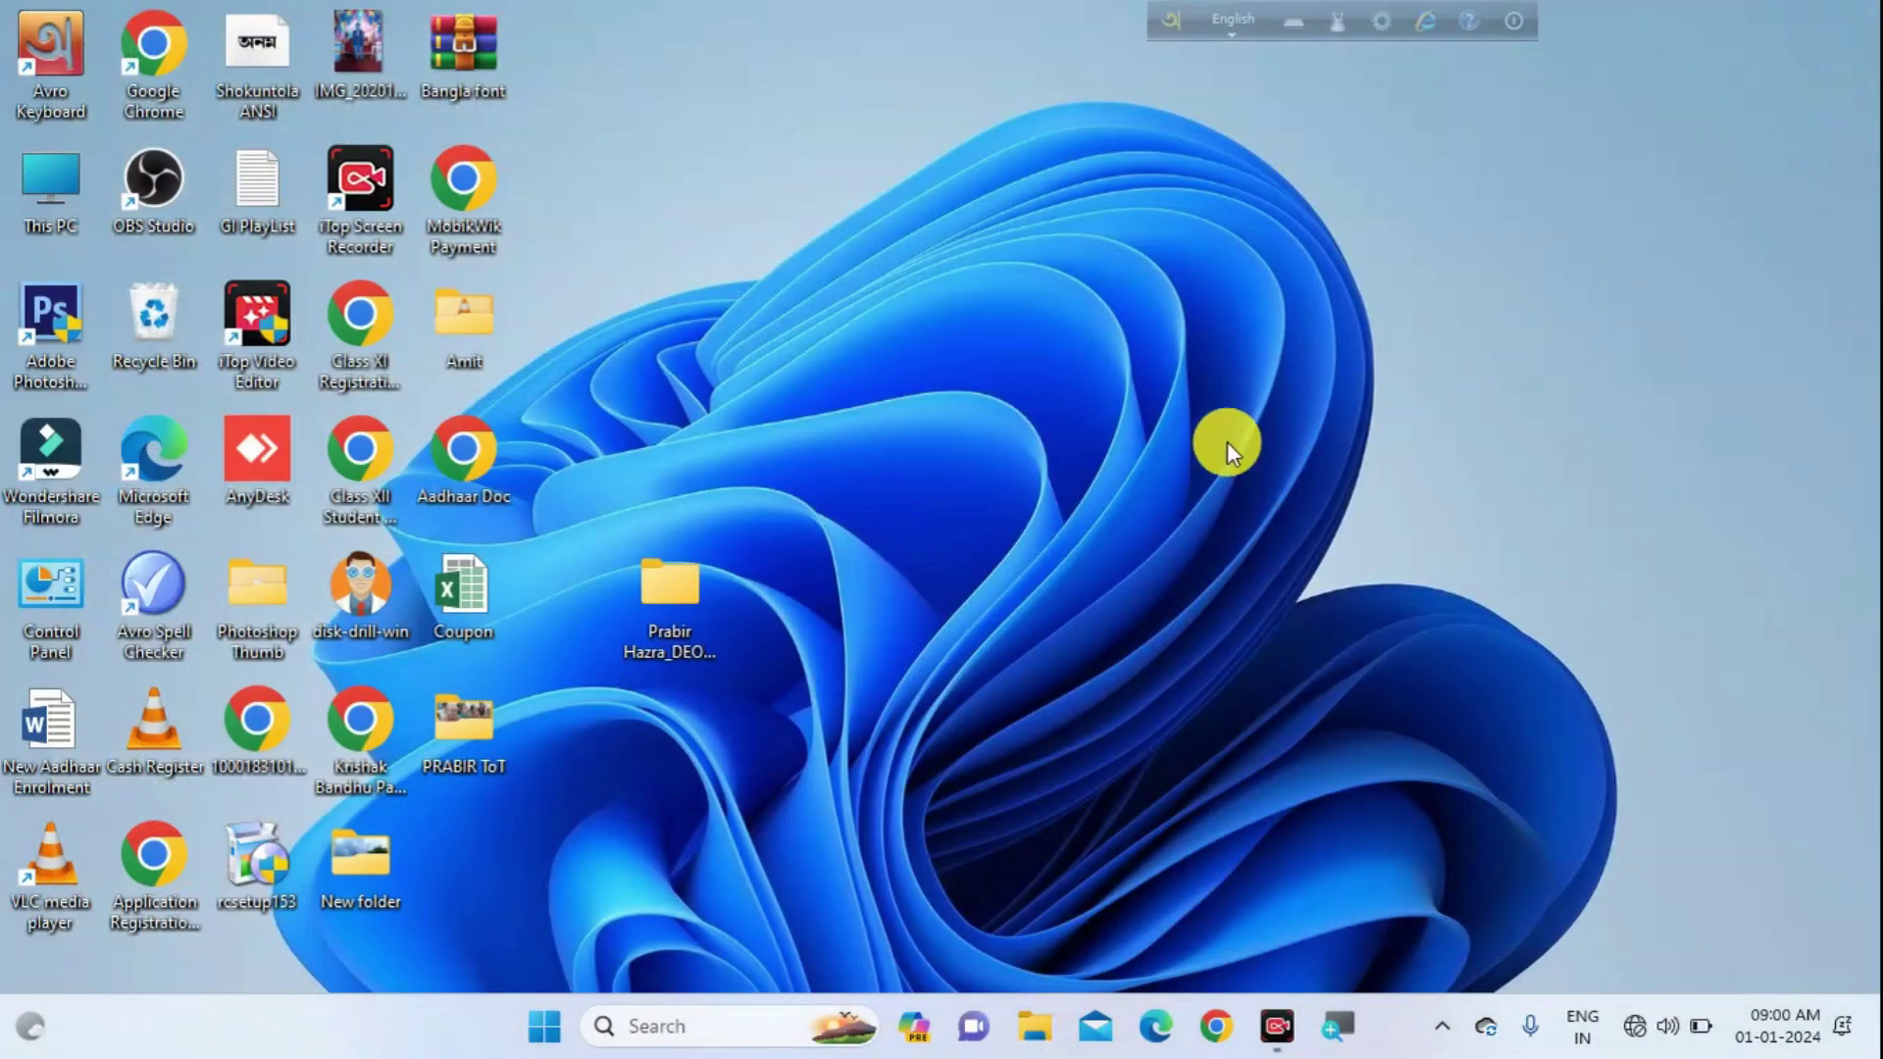
{"action": "right_click", "coordinate": [1026, 382]}
{"action": "left_click", "coordinate": [1081, 502]}
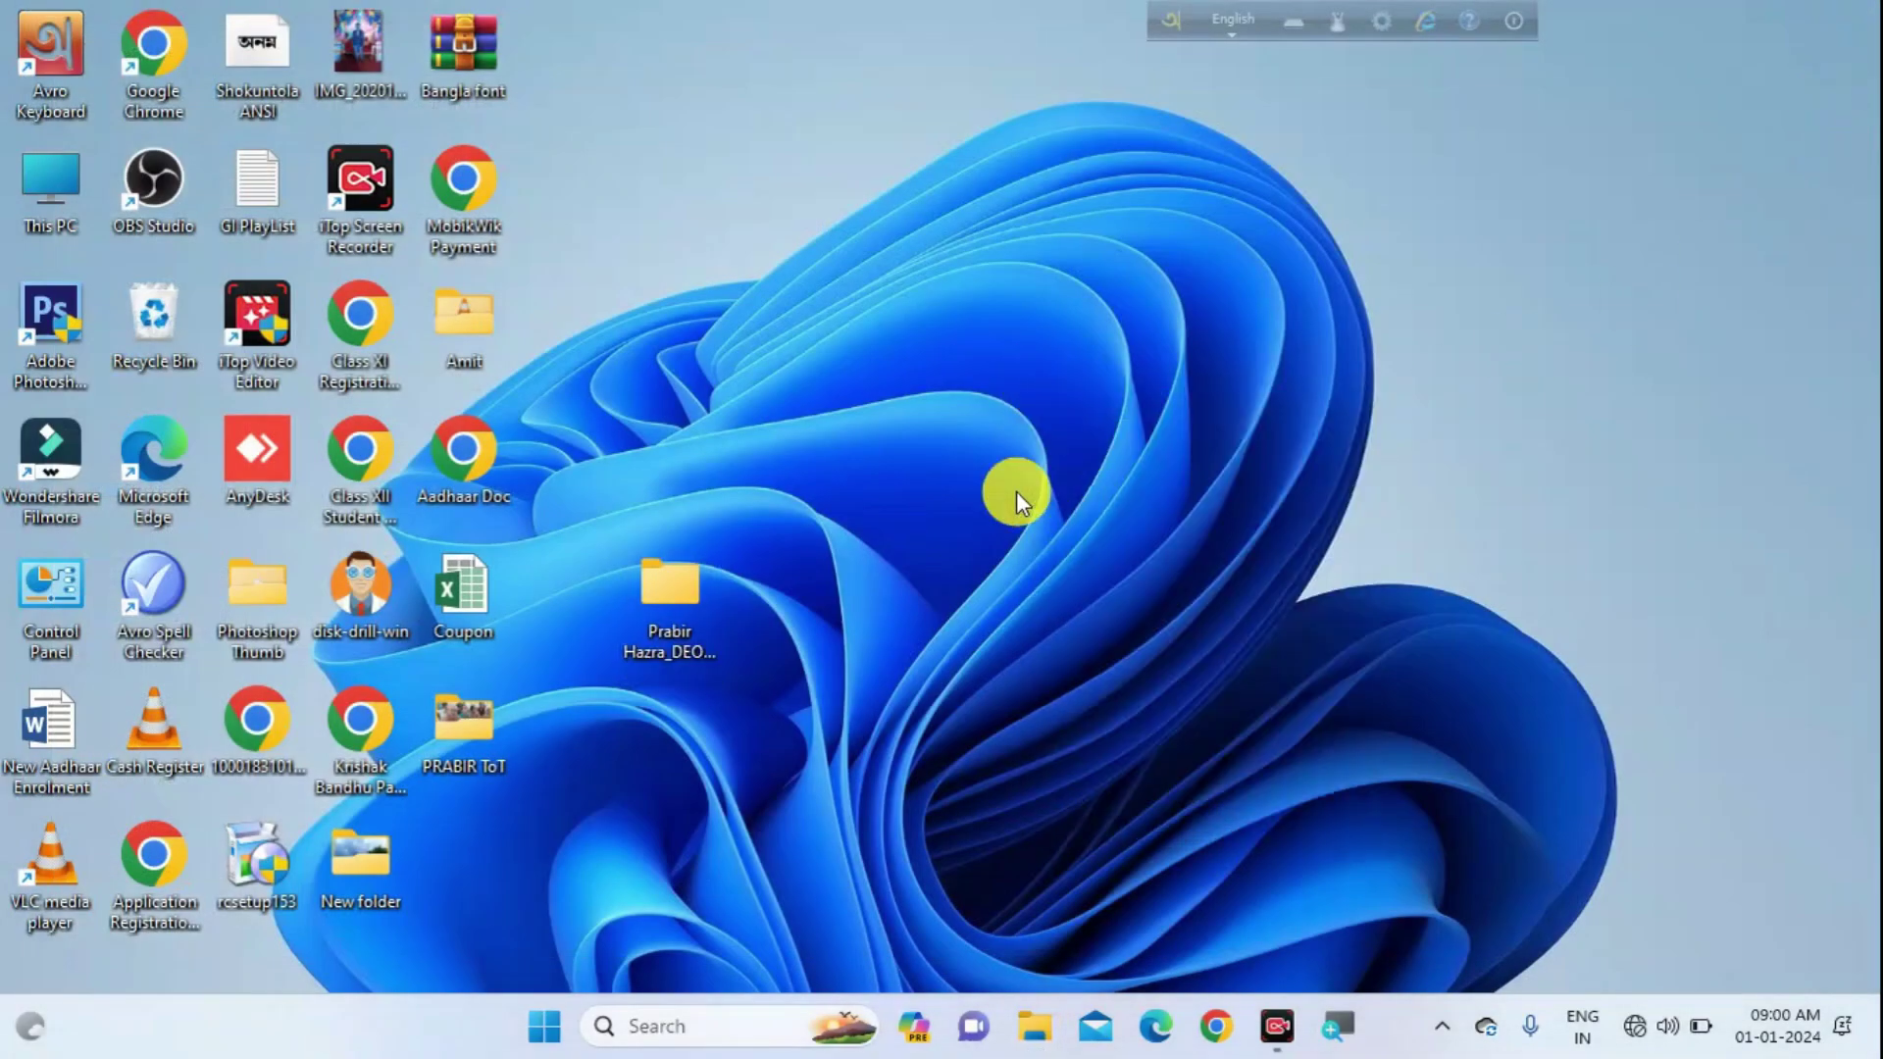
{"action": "left_click", "coordinate": [673, 628]}
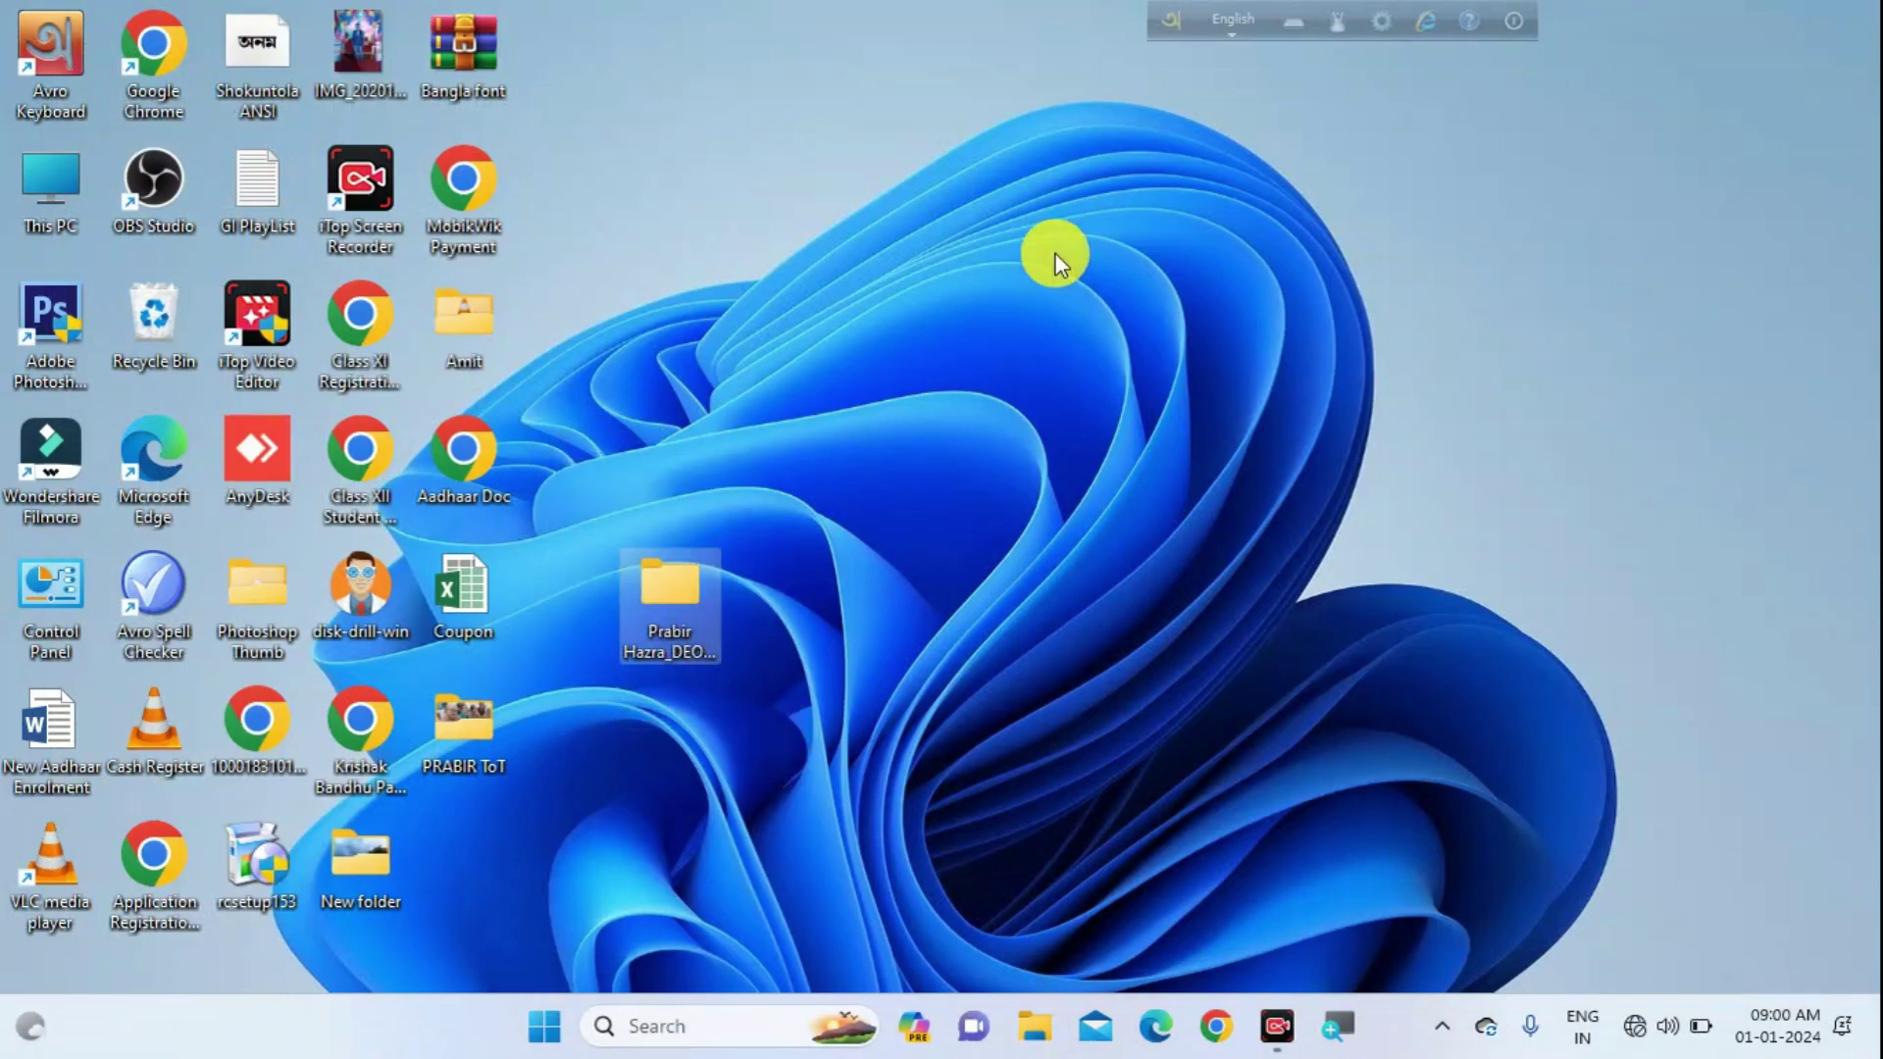
{"action": "left_click", "coordinate": [902, 526]}
{"action": "left_click", "coordinate": [674, 581]}
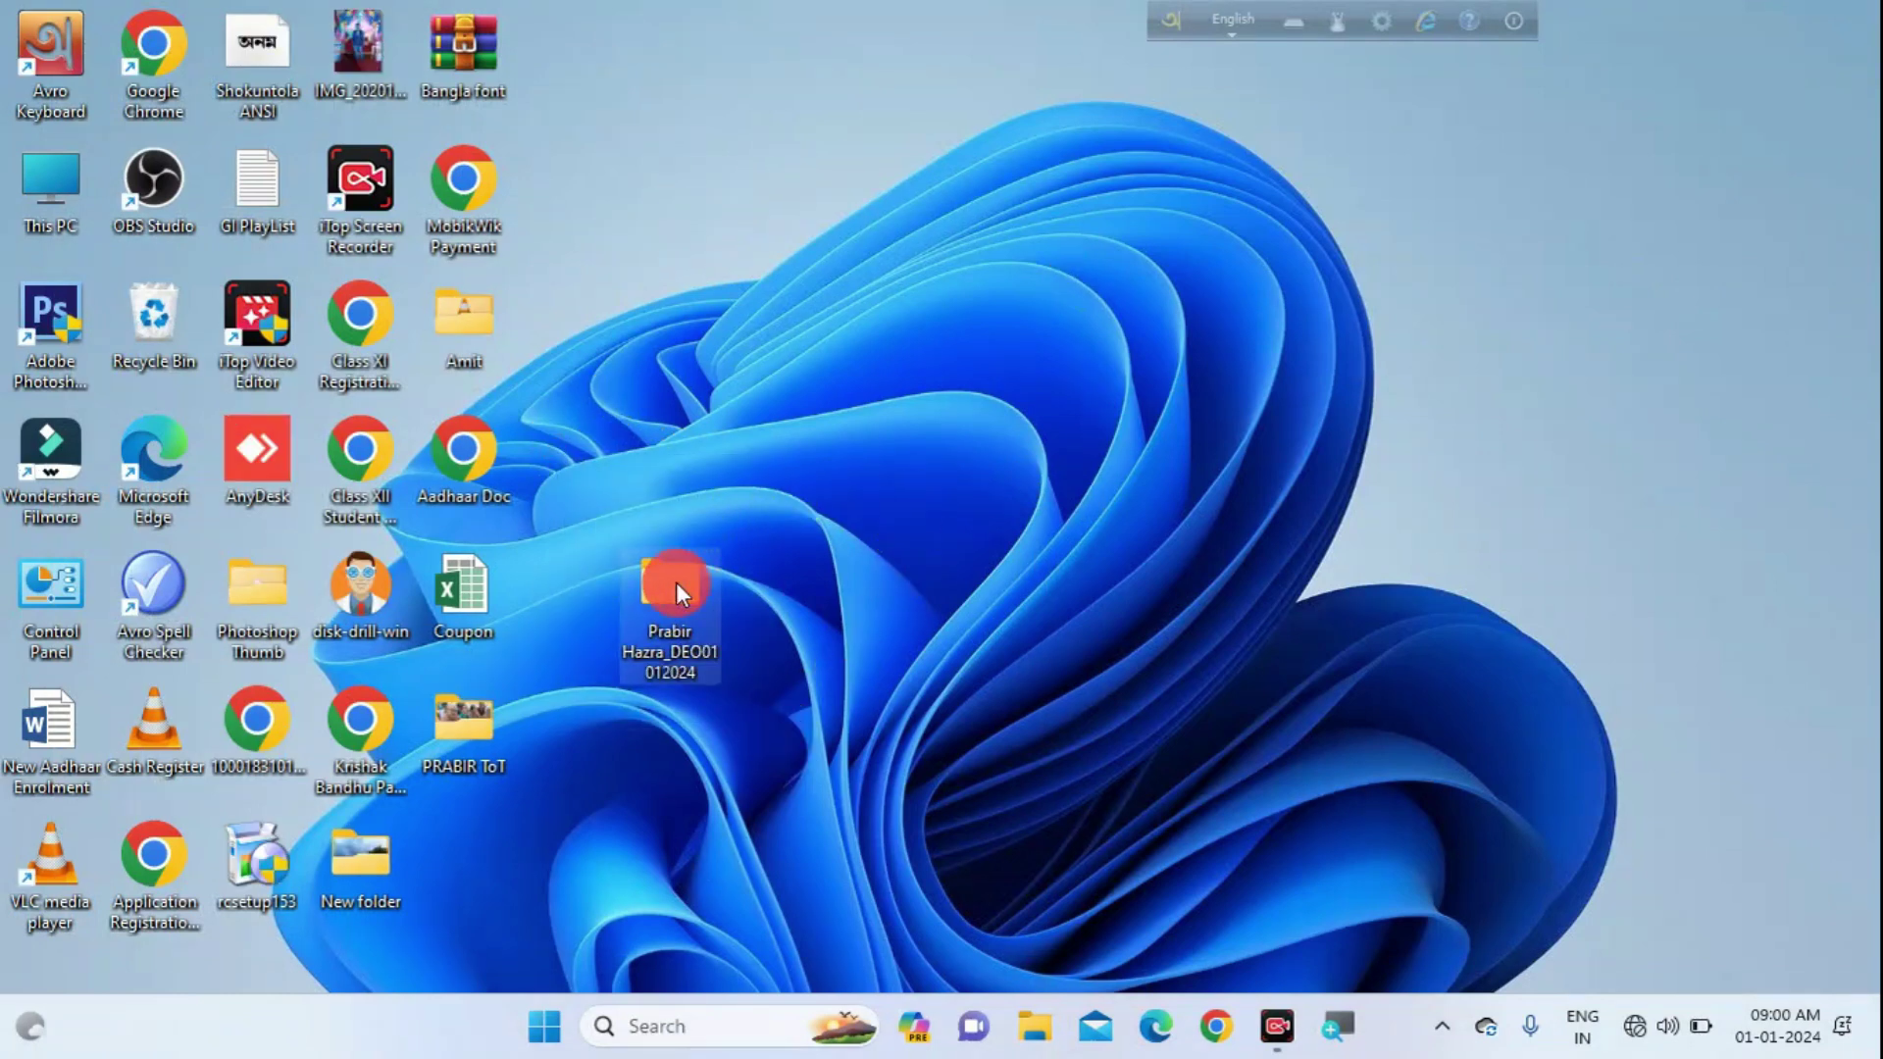
{"action": "left_click", "coordinate": [873, 527]}
{"action": "left_click", "coordinate": [696, 550]}
{"action": "left_click", "coordinate": [768, 598]}
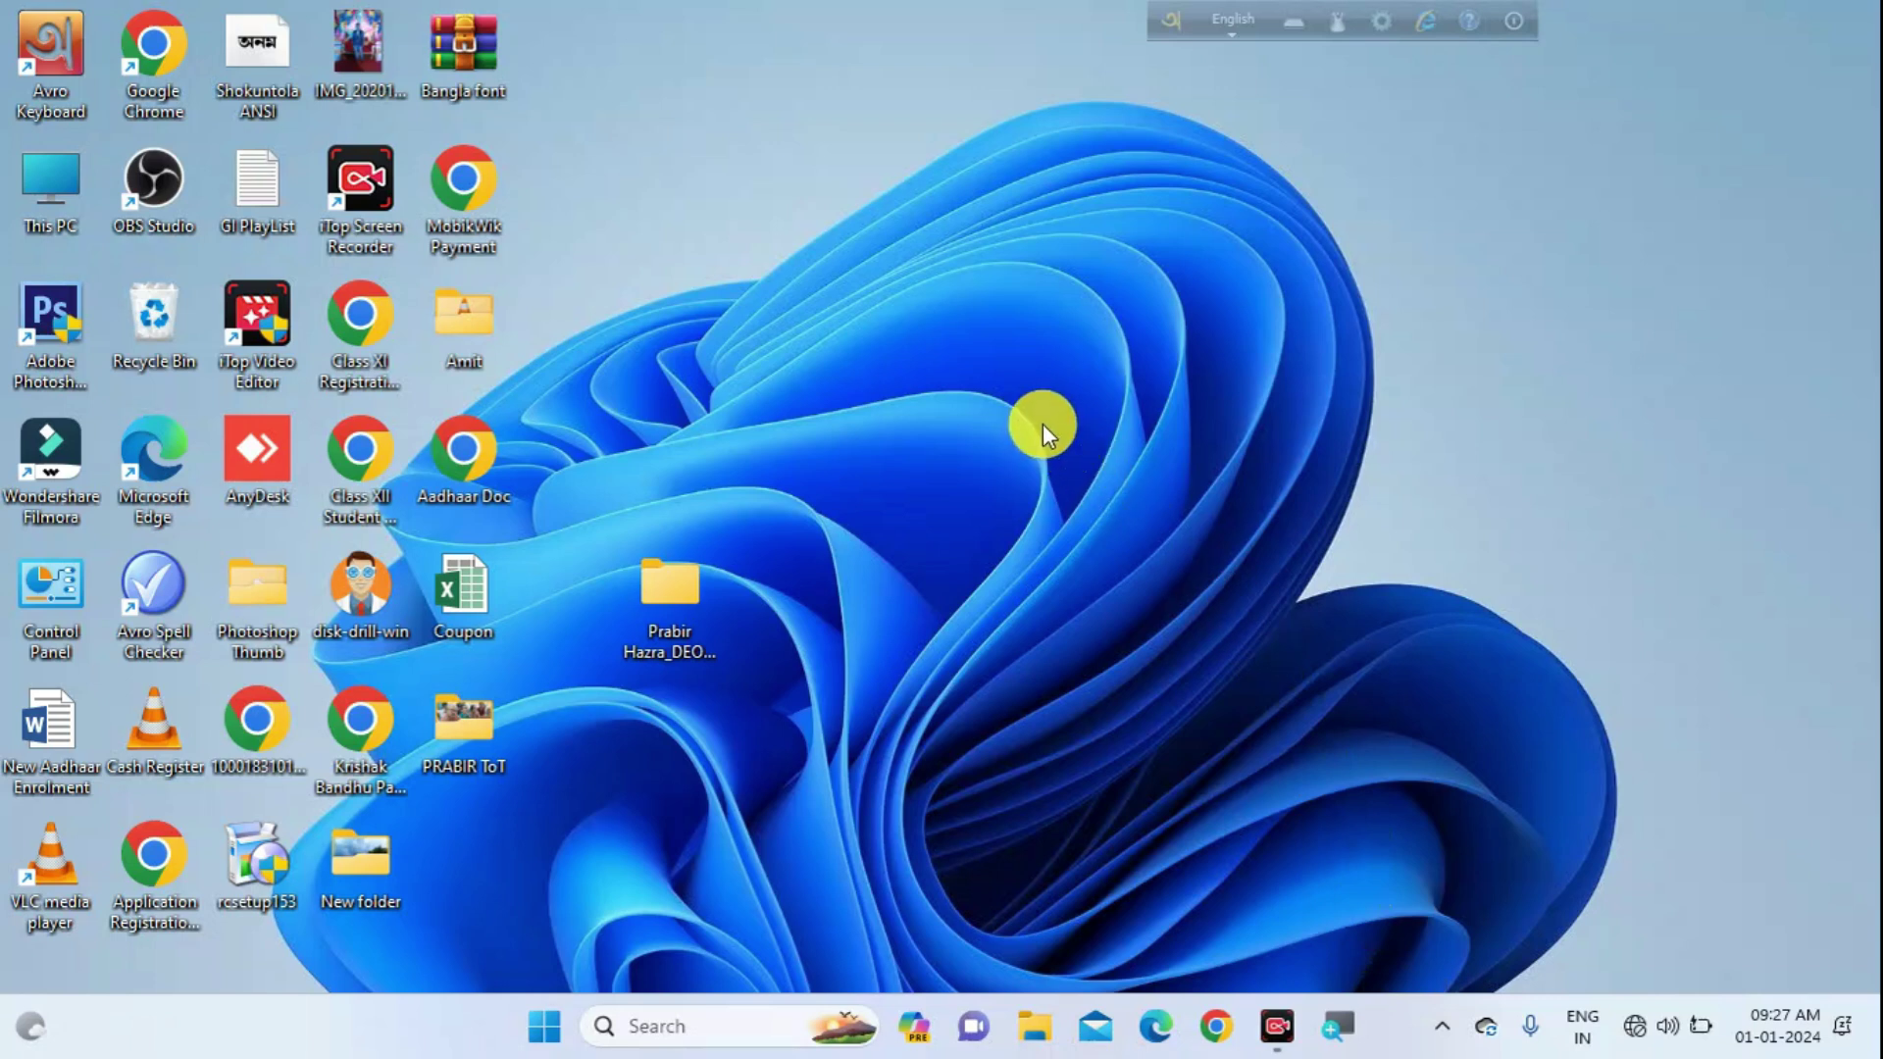
{"action": "right_click", "coordinate": [961, 373]}
{"action": "left_click", "coordinate": [1074, 491]}
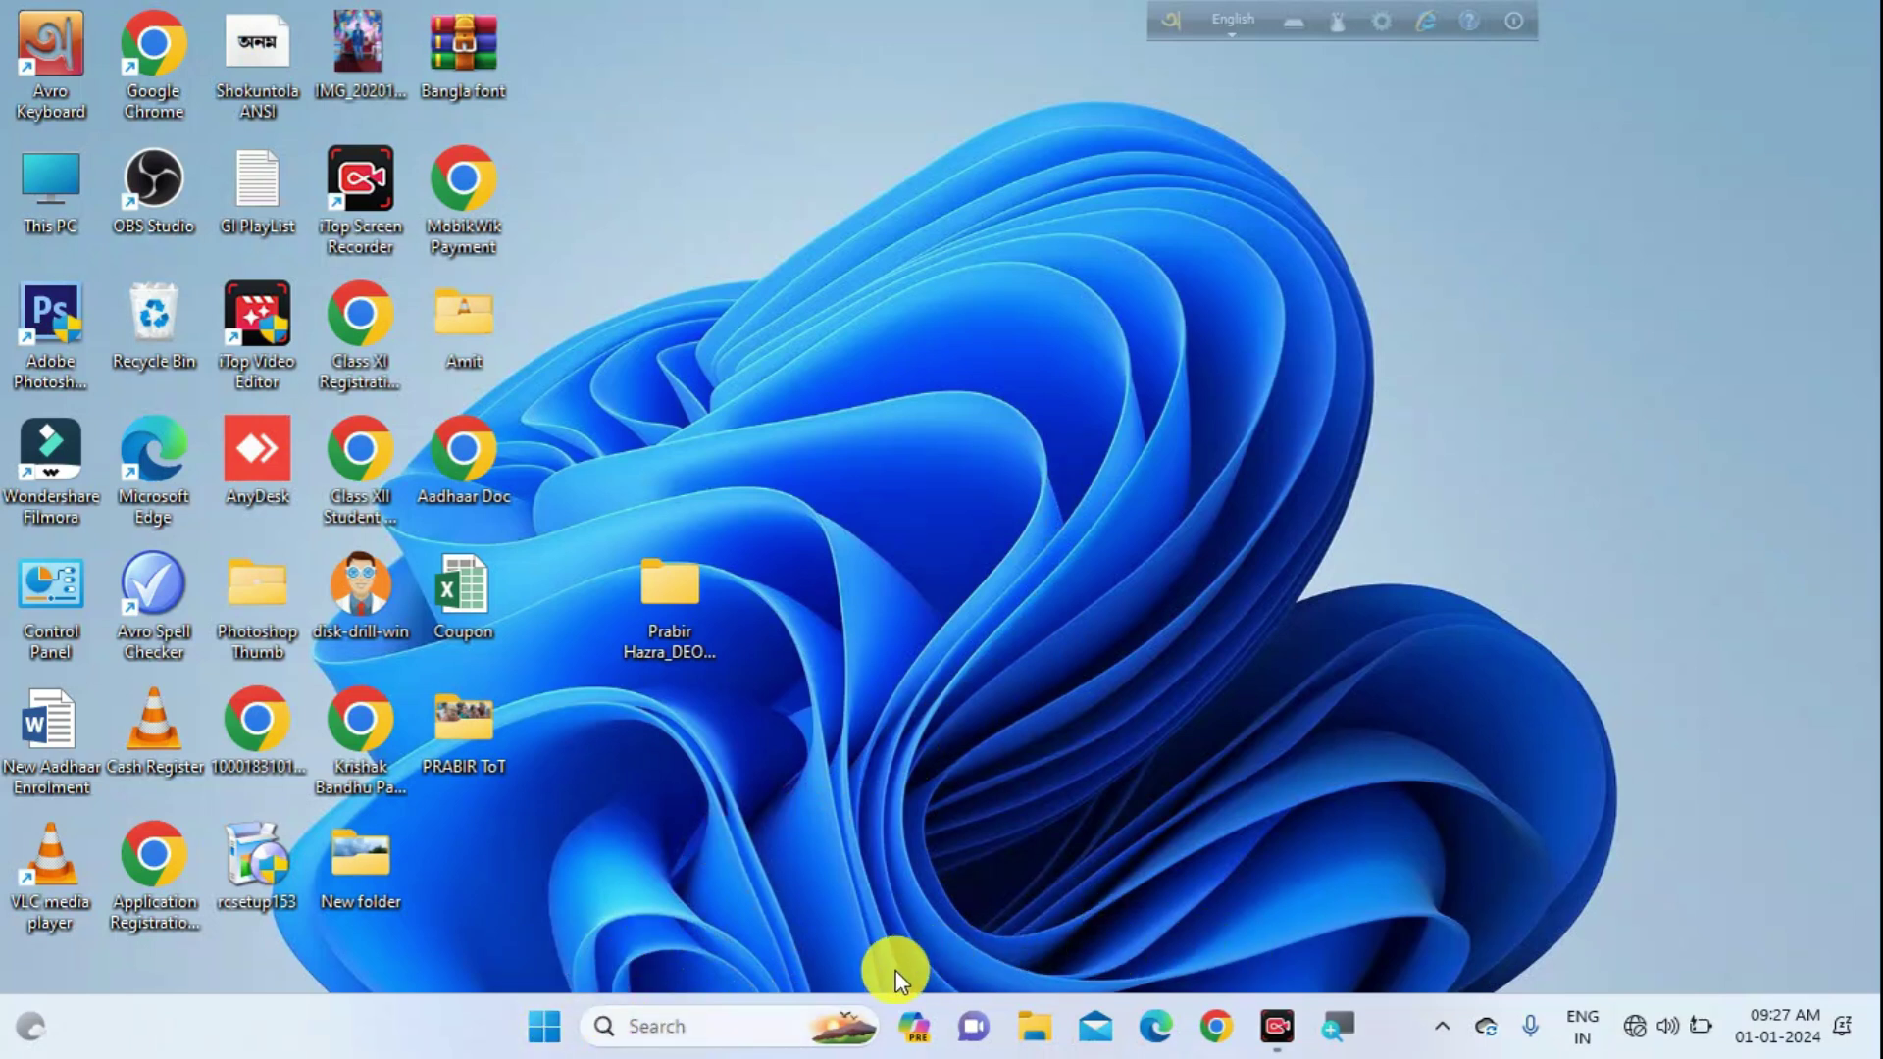
{"action": "left_click_drag", "start_coordinate": [8, 999], "coordinate": [387, 1052]}
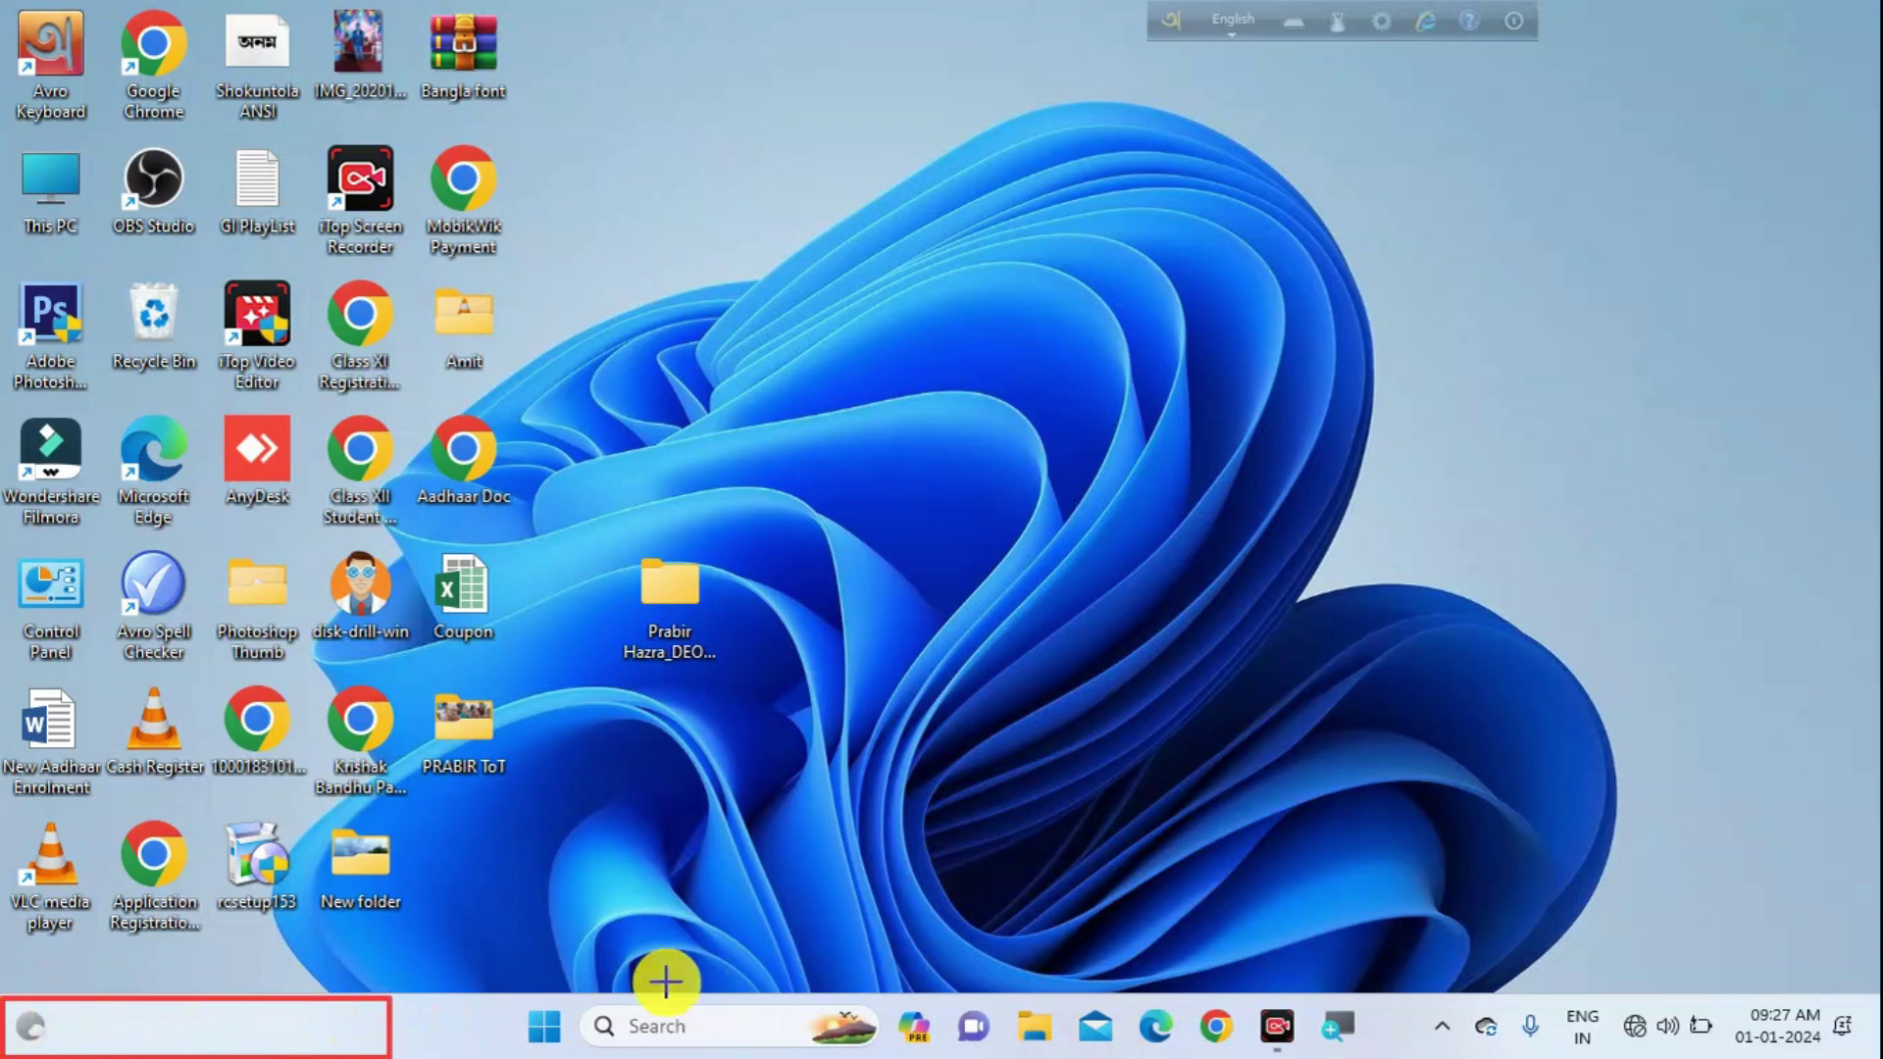
Launch Word from Windows search, start a blank document, then close it.
{"action": "key", "text": "Escape"}
{"action": "left_click", "coordinate": [676, 1020]}
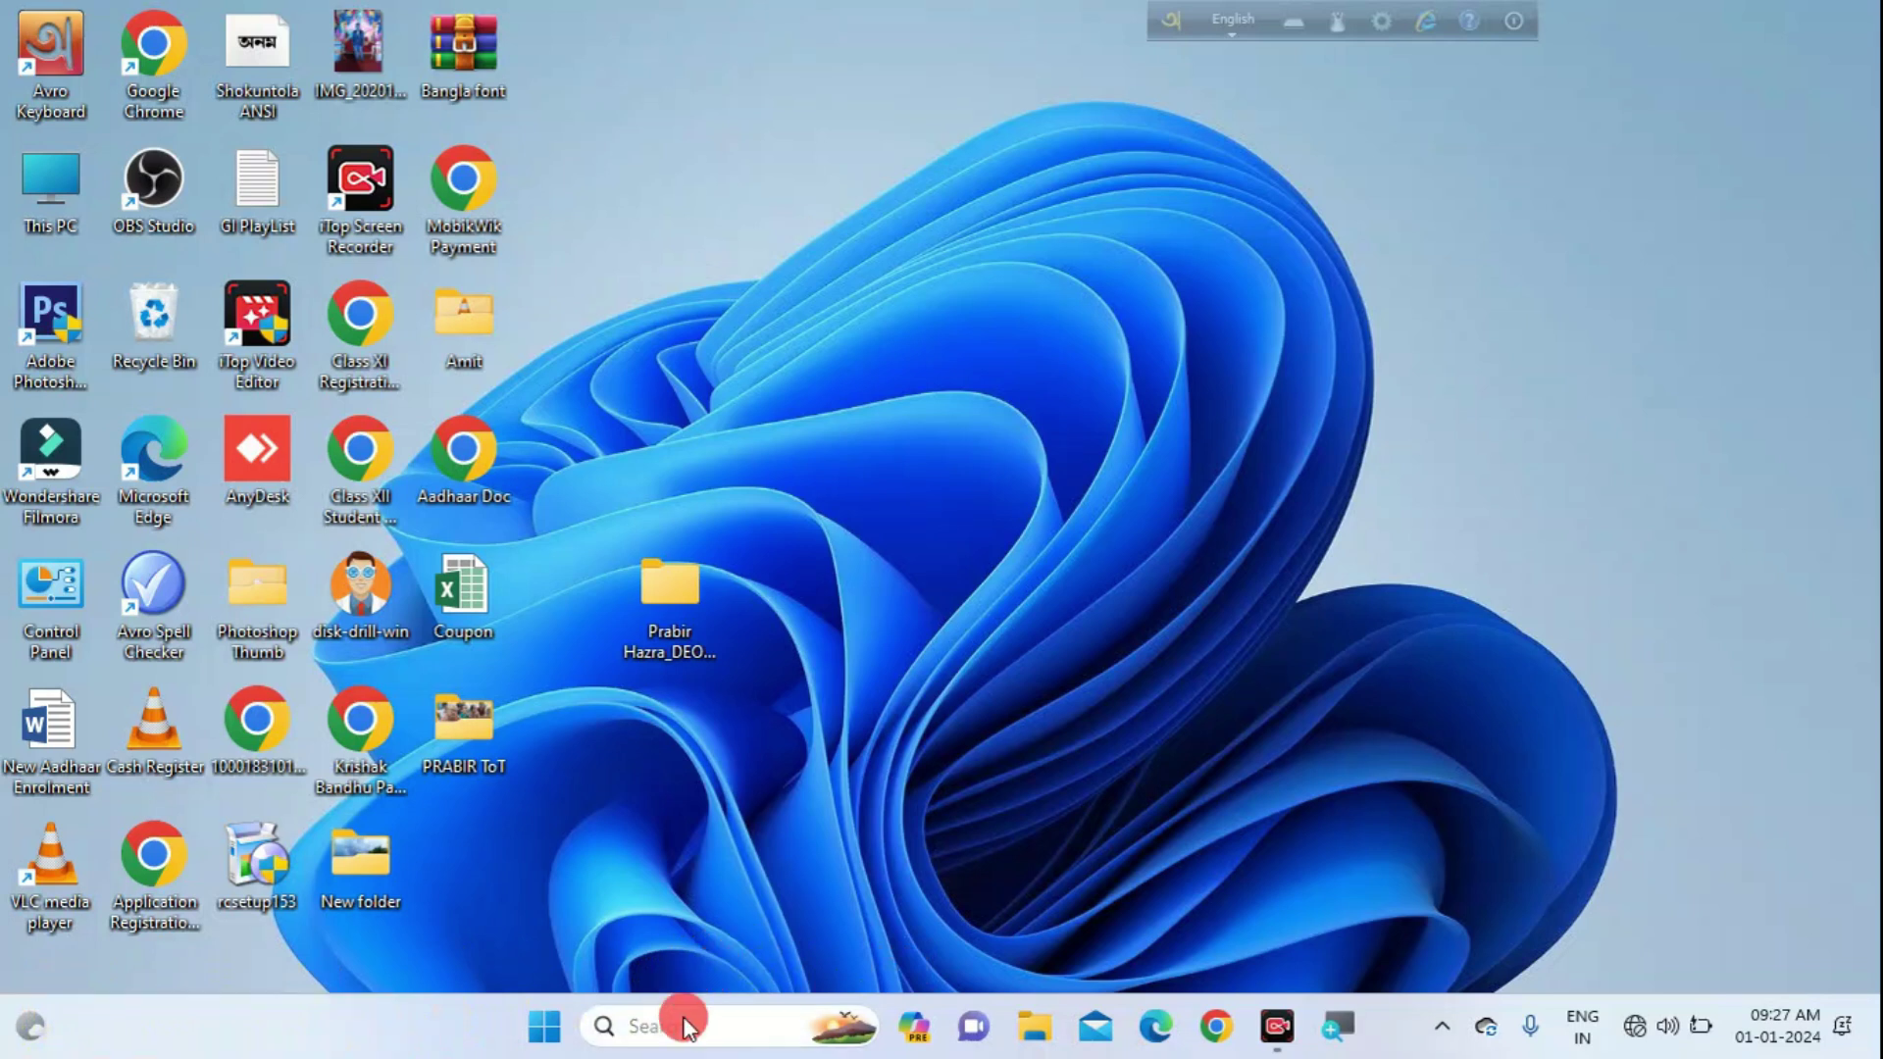
{"action": "type", "text": "WORD"}
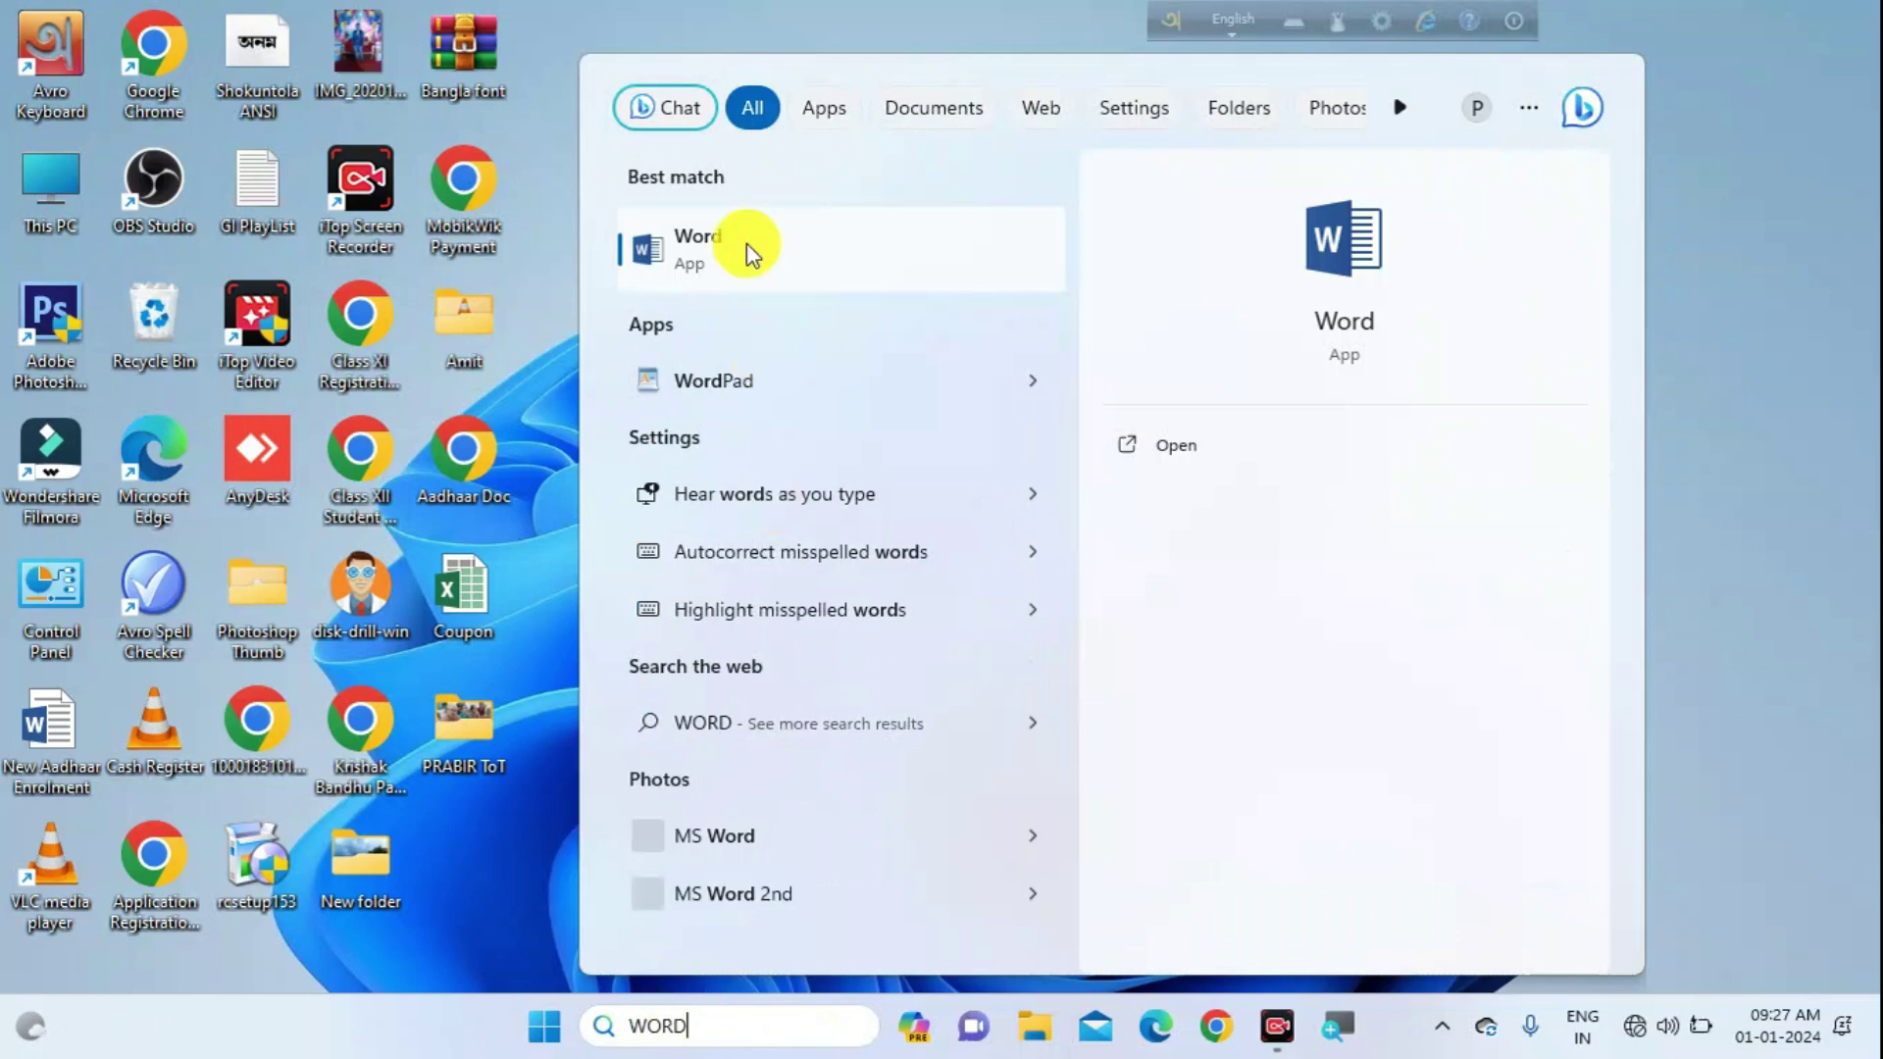
{"action": "left_click", "coordinate": [735, 263]}
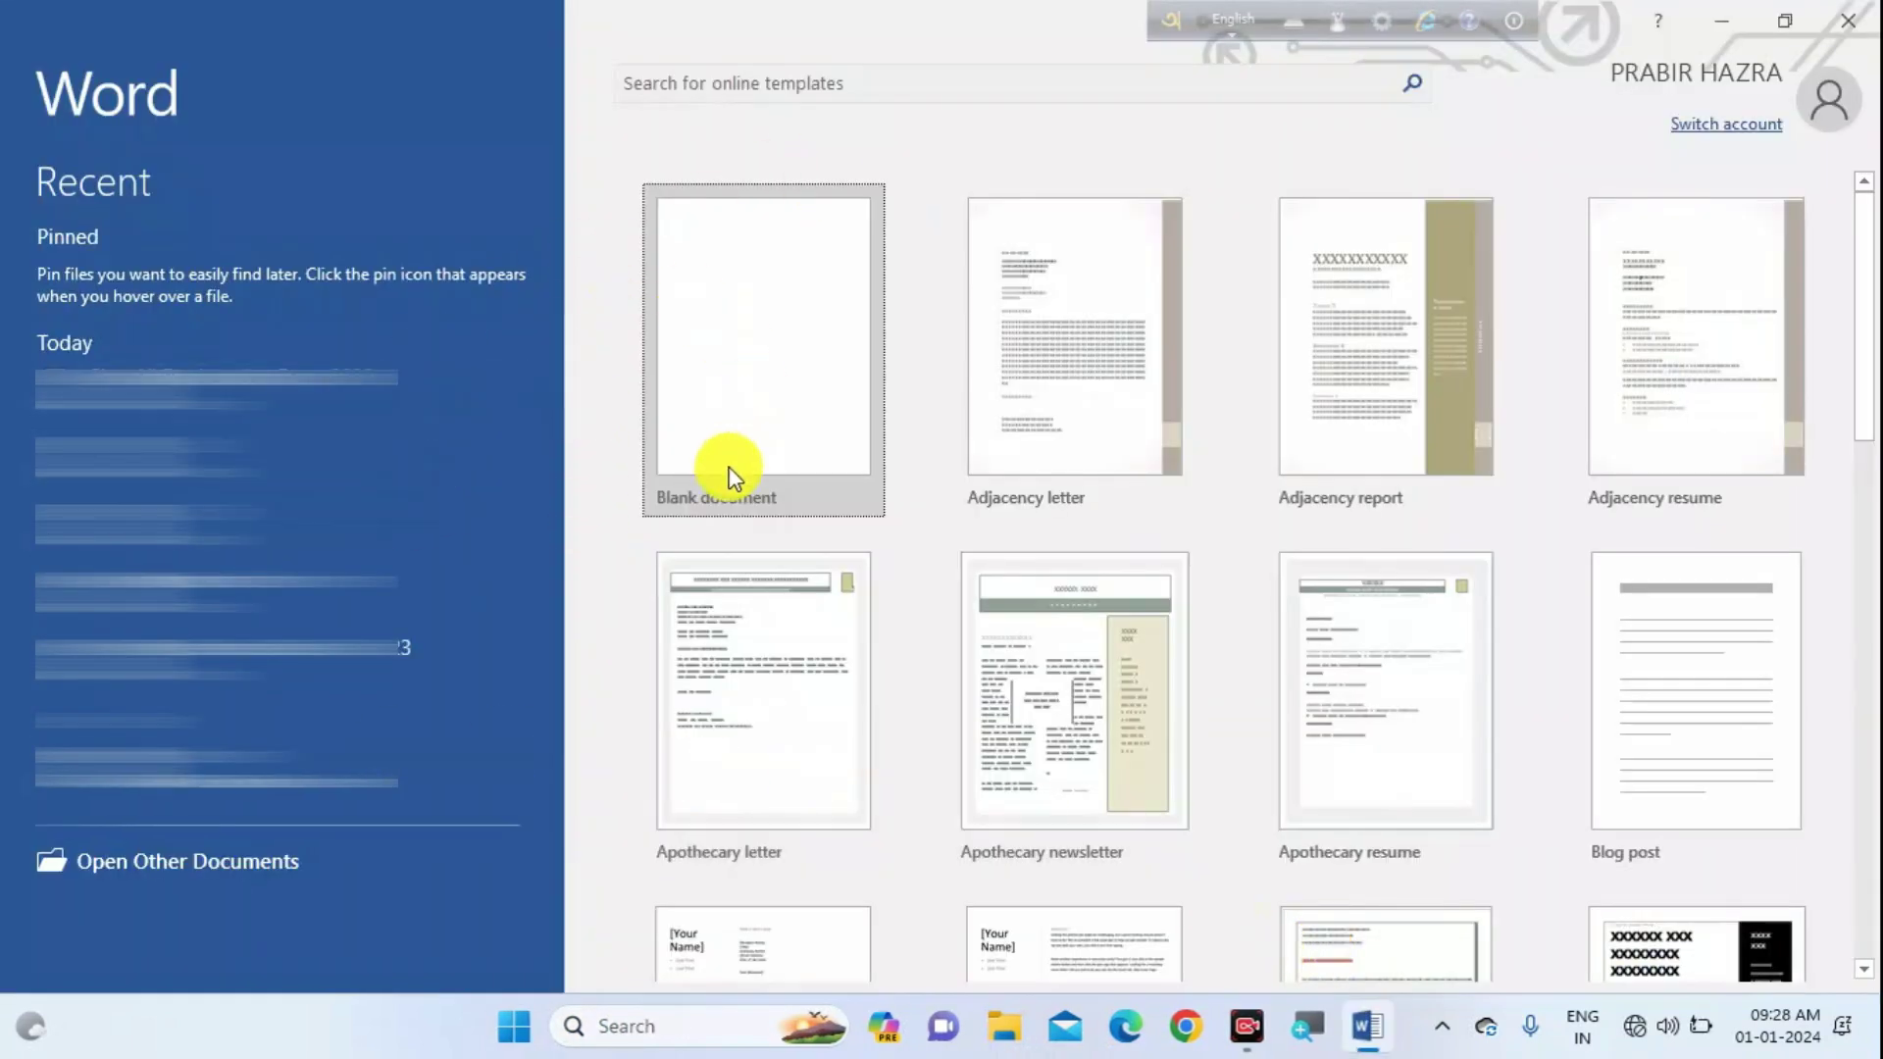
{"action": "left_click", "coordinate": [730, 404]}
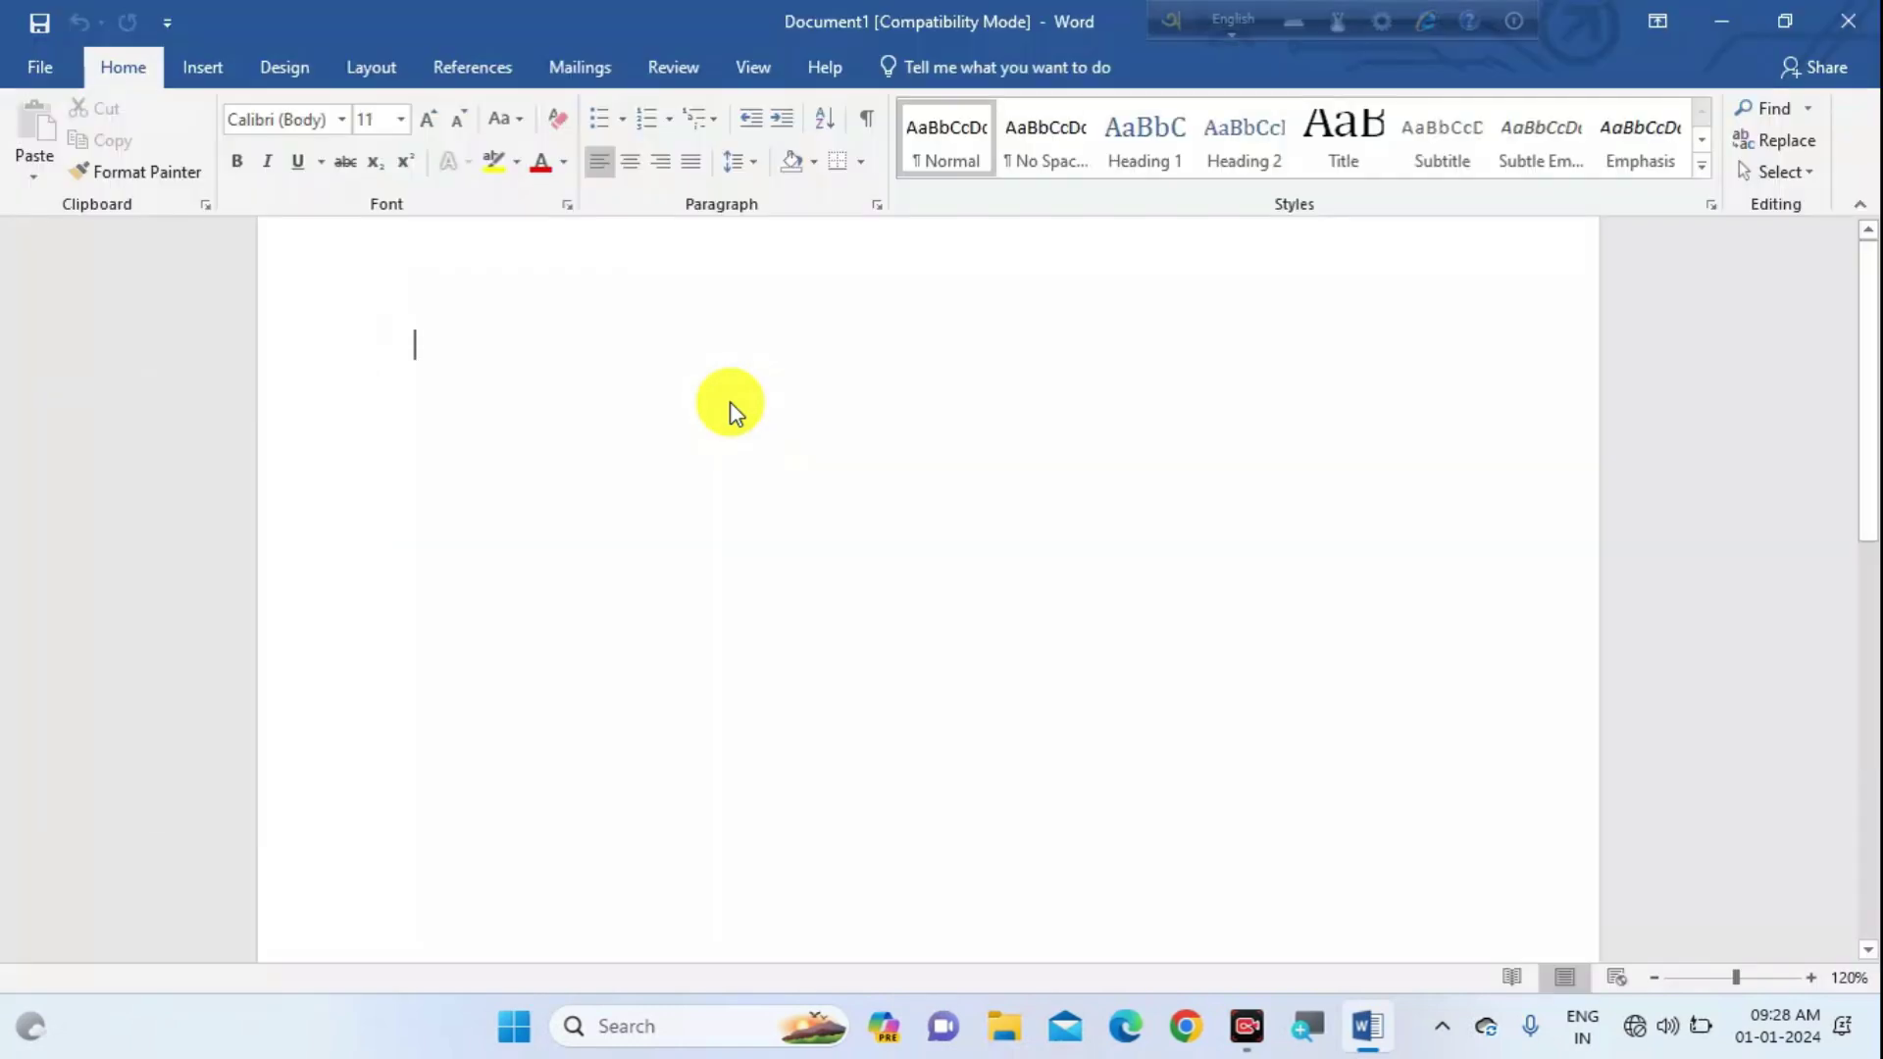
{"action": "left_click", "coordinate": [1849, 25]}
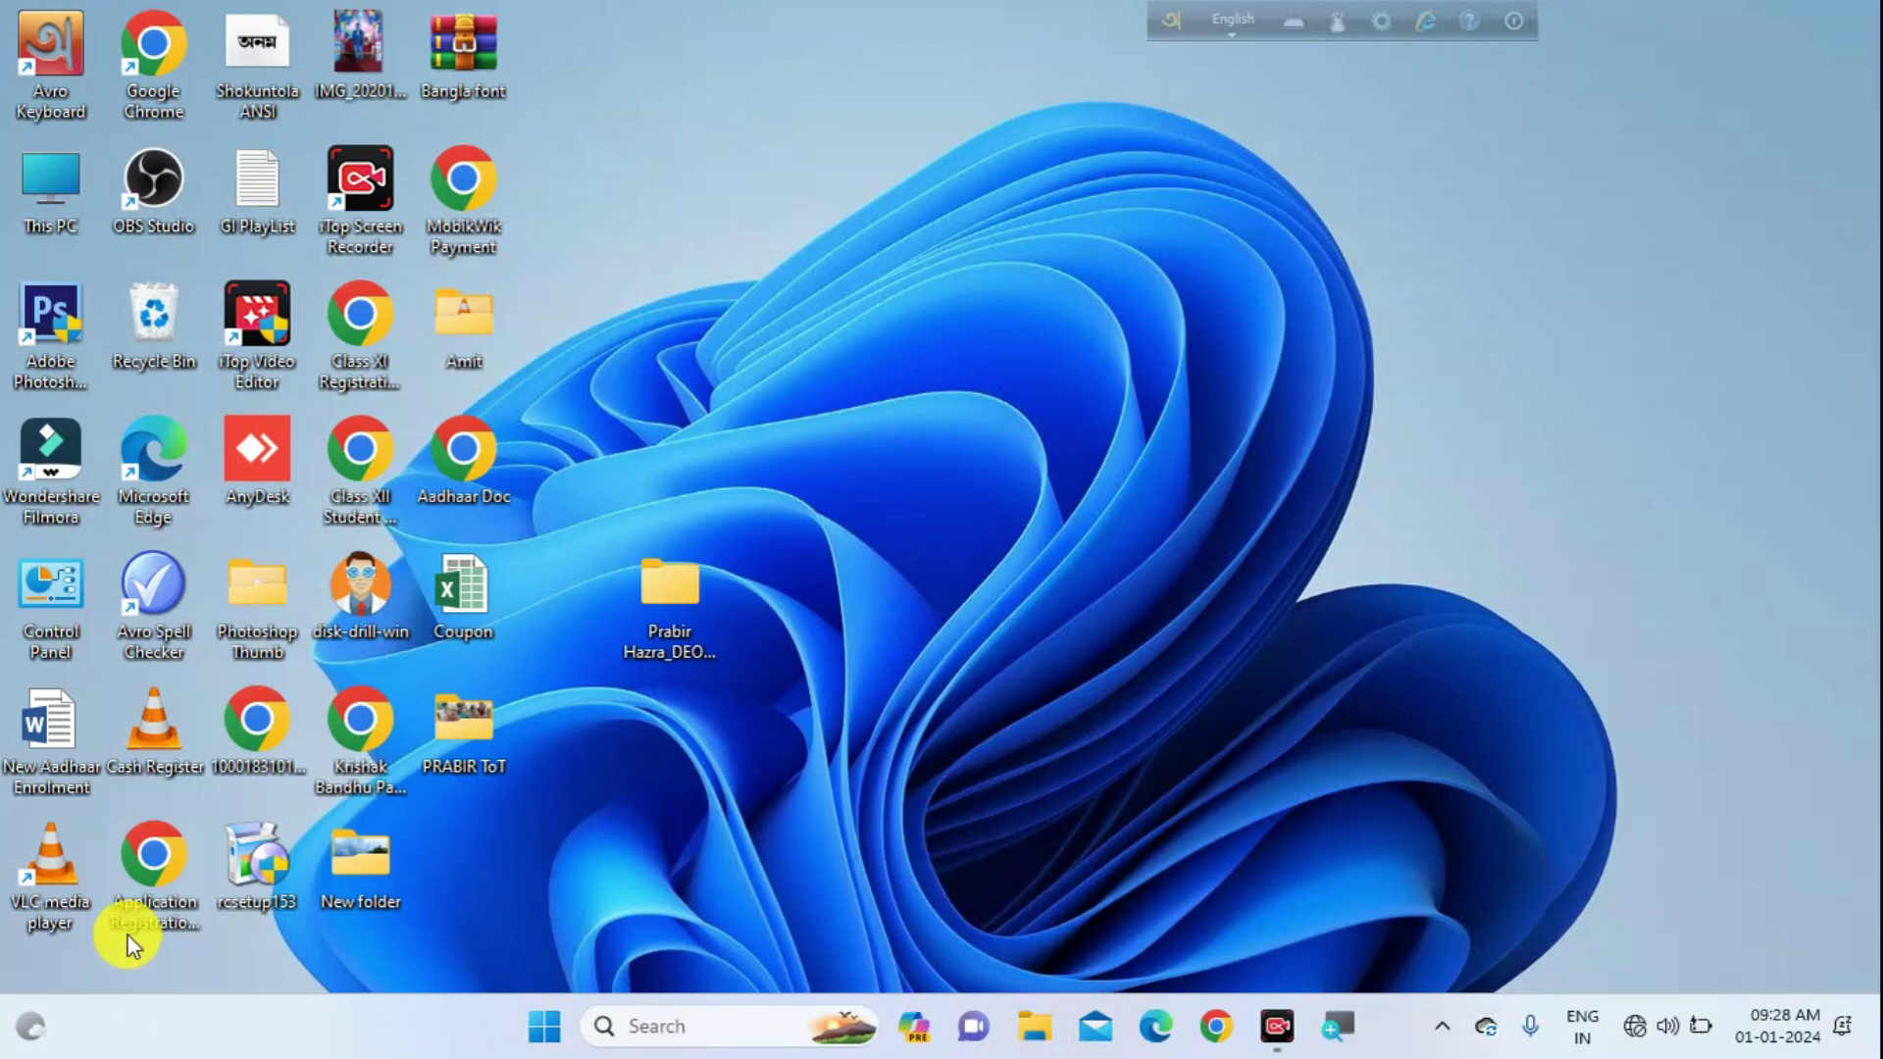
Start Word by running WINWORD from the Run box.
{"action": "key", "text": "super+r"}
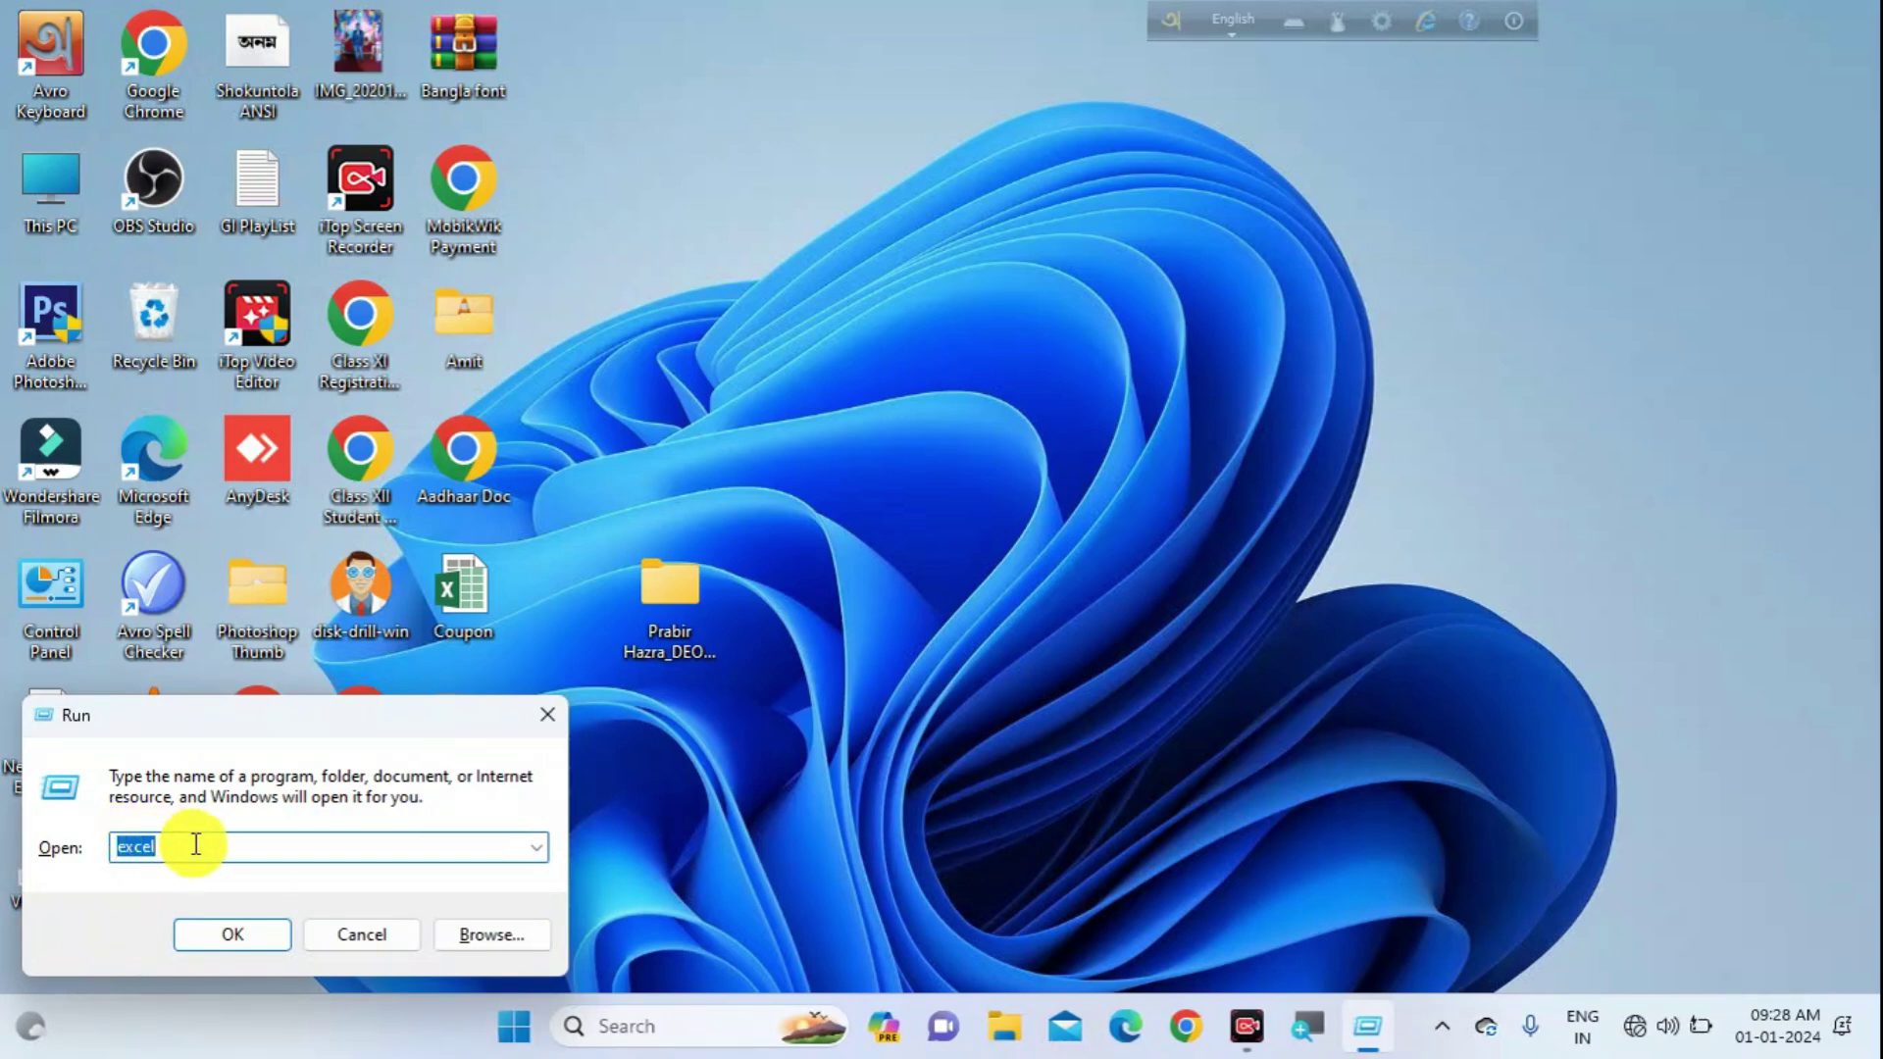
{"action": "type", "text": "WINWORD"}
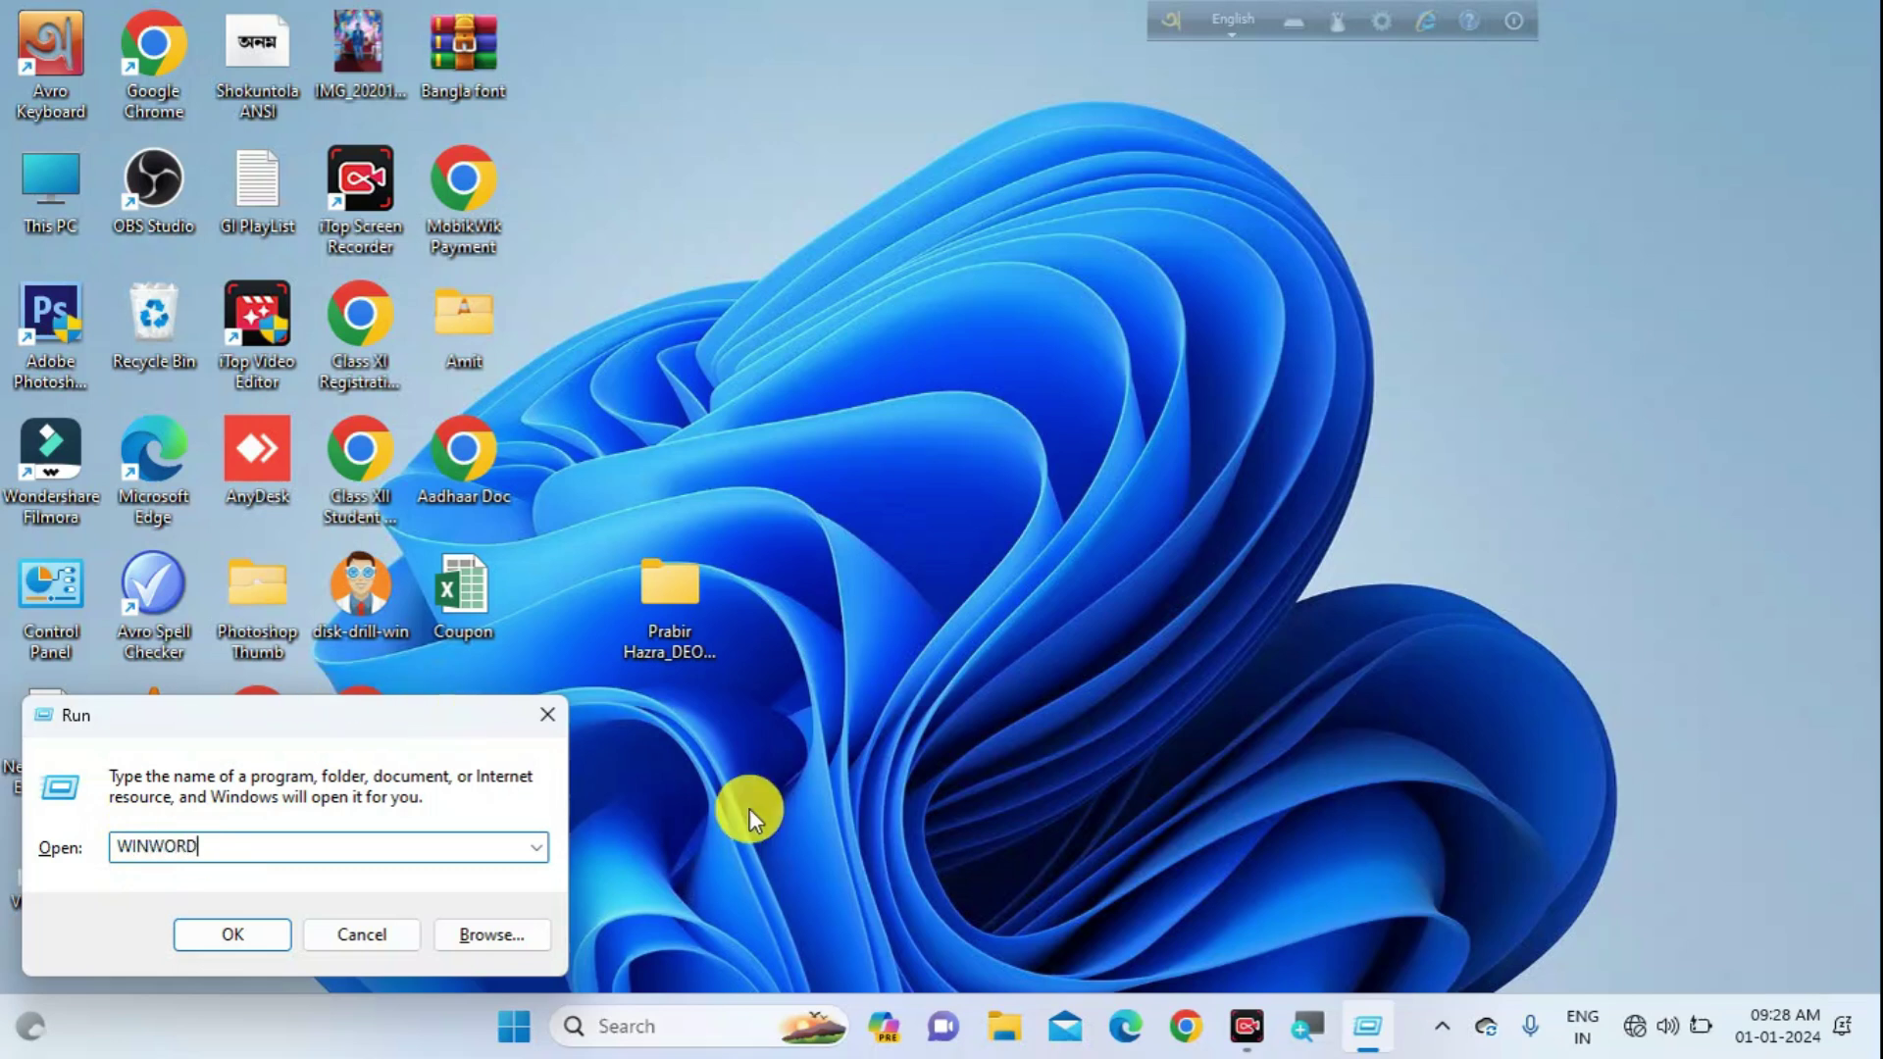
{"action": "left_click", "coordinate": [231, 937]}
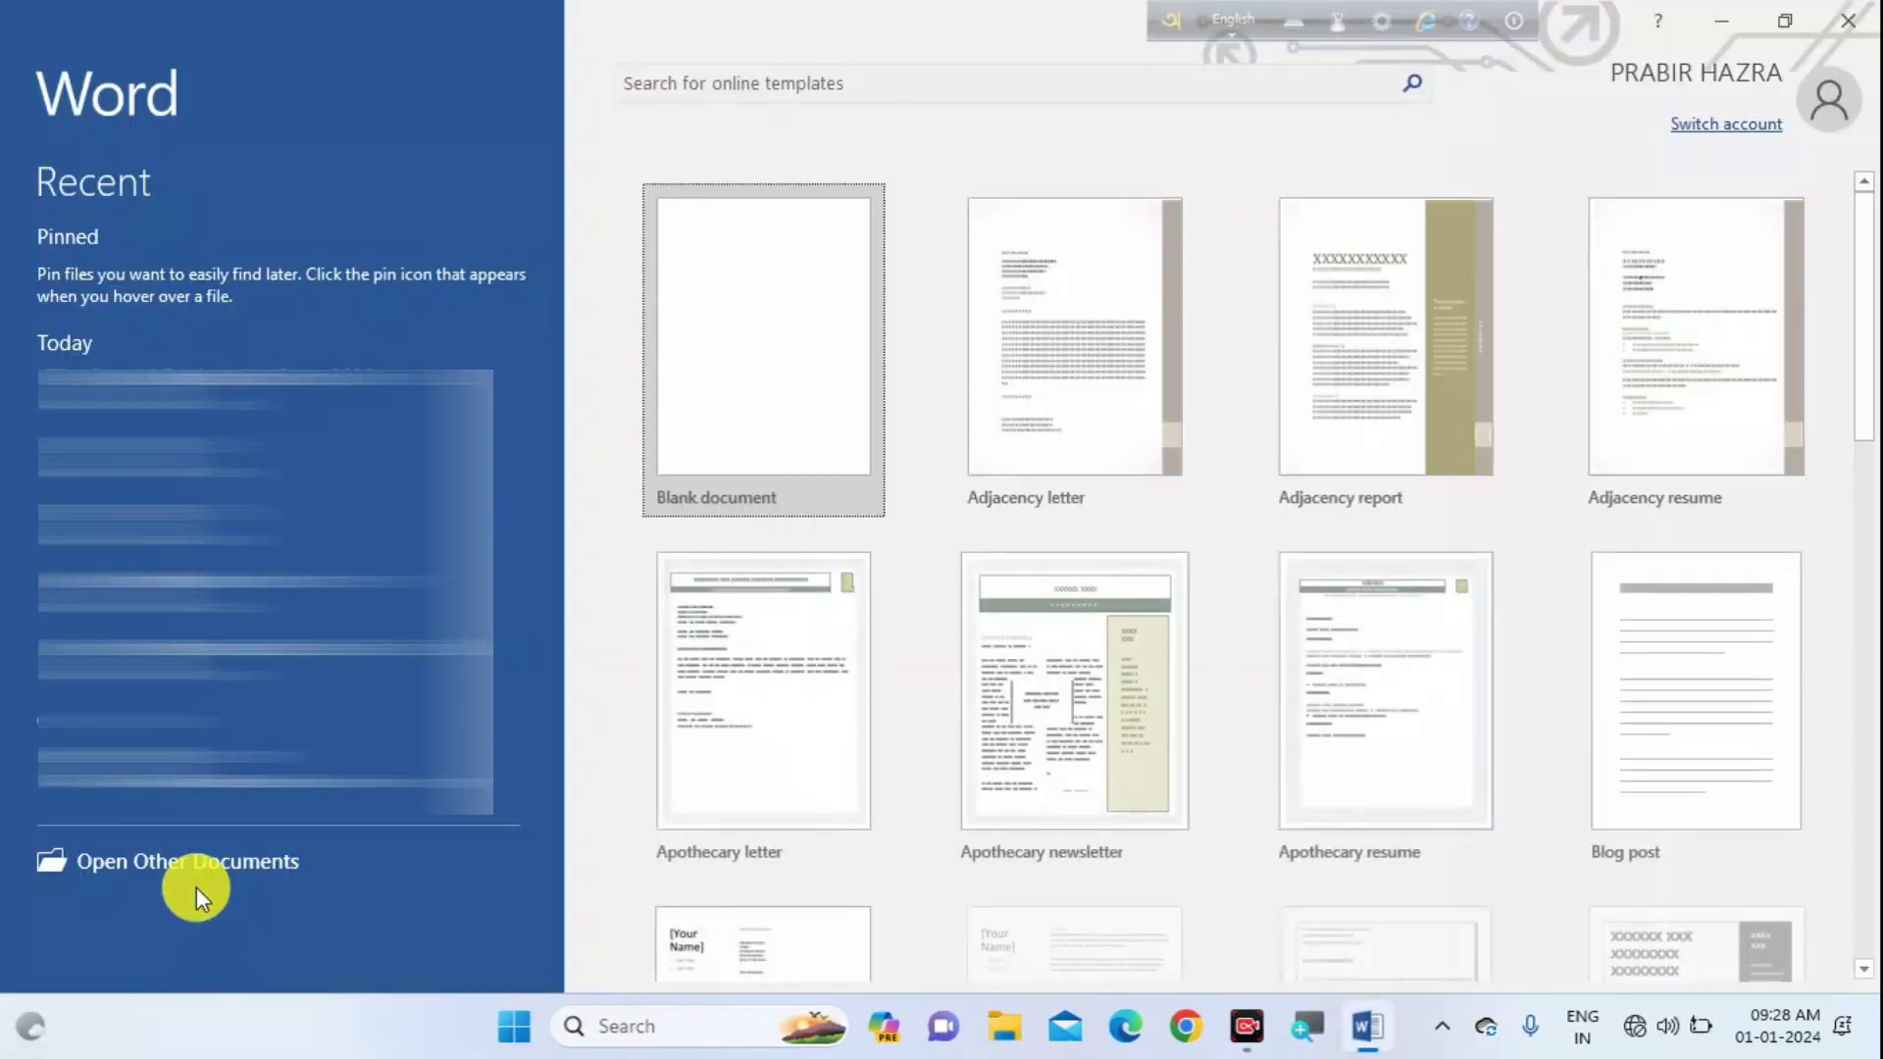
Open a new blank document and put the cursor on its empty page.
{"action": "left_click", "coordinate": [727, 446]}
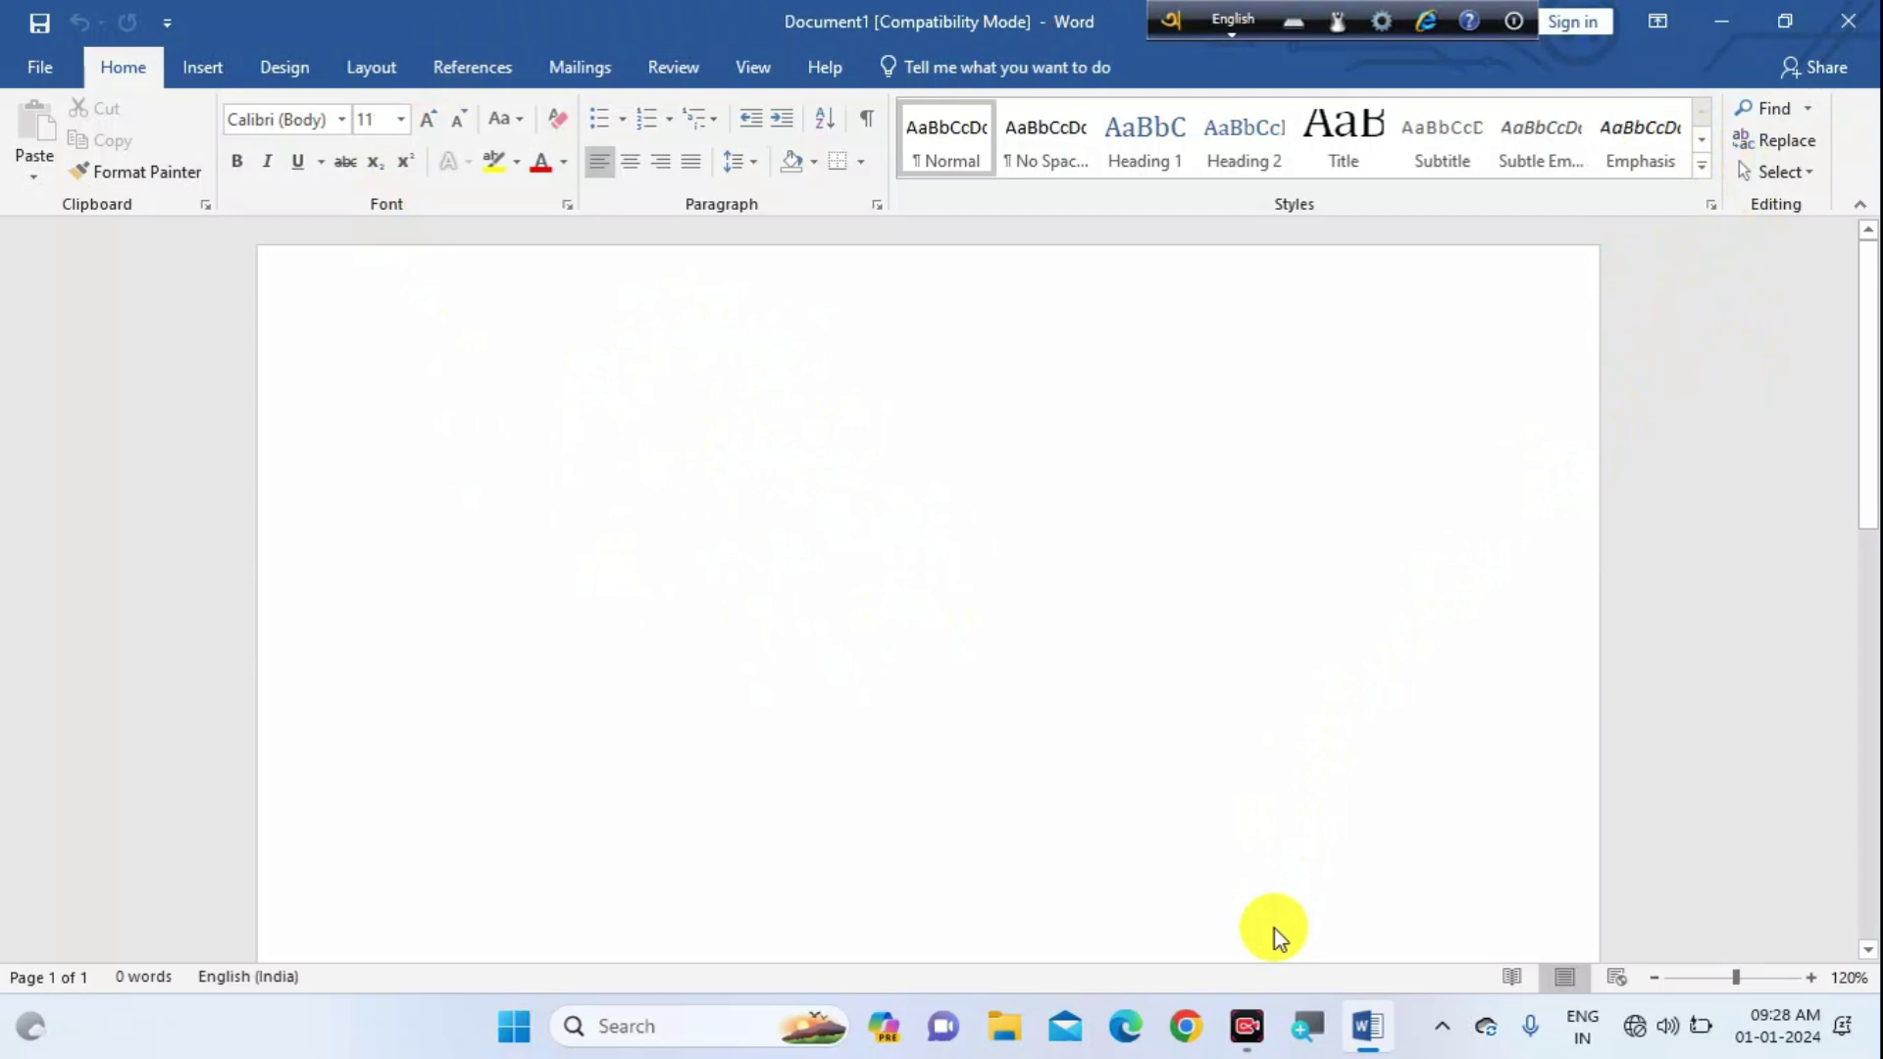
{"action": "left_click", "coordinate": [1309, 971]}
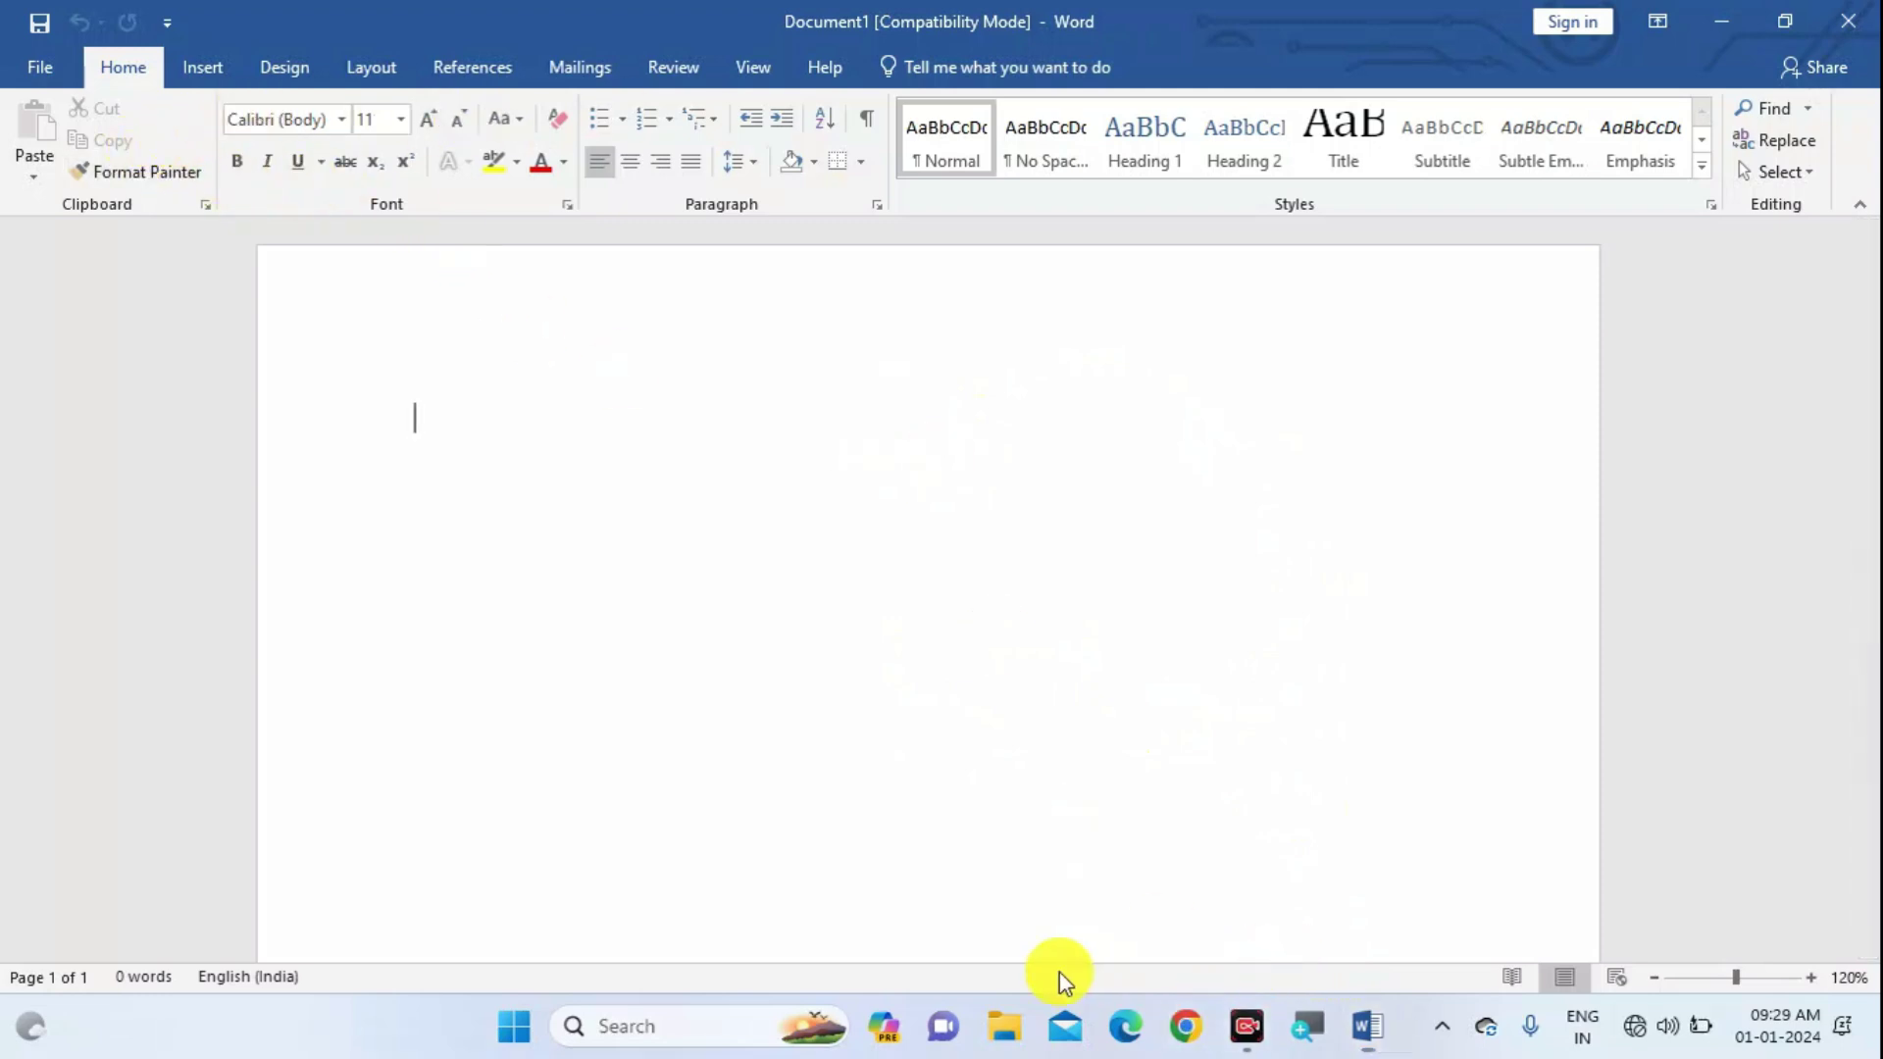
{"action": "key", "text": "super+shift+s"}
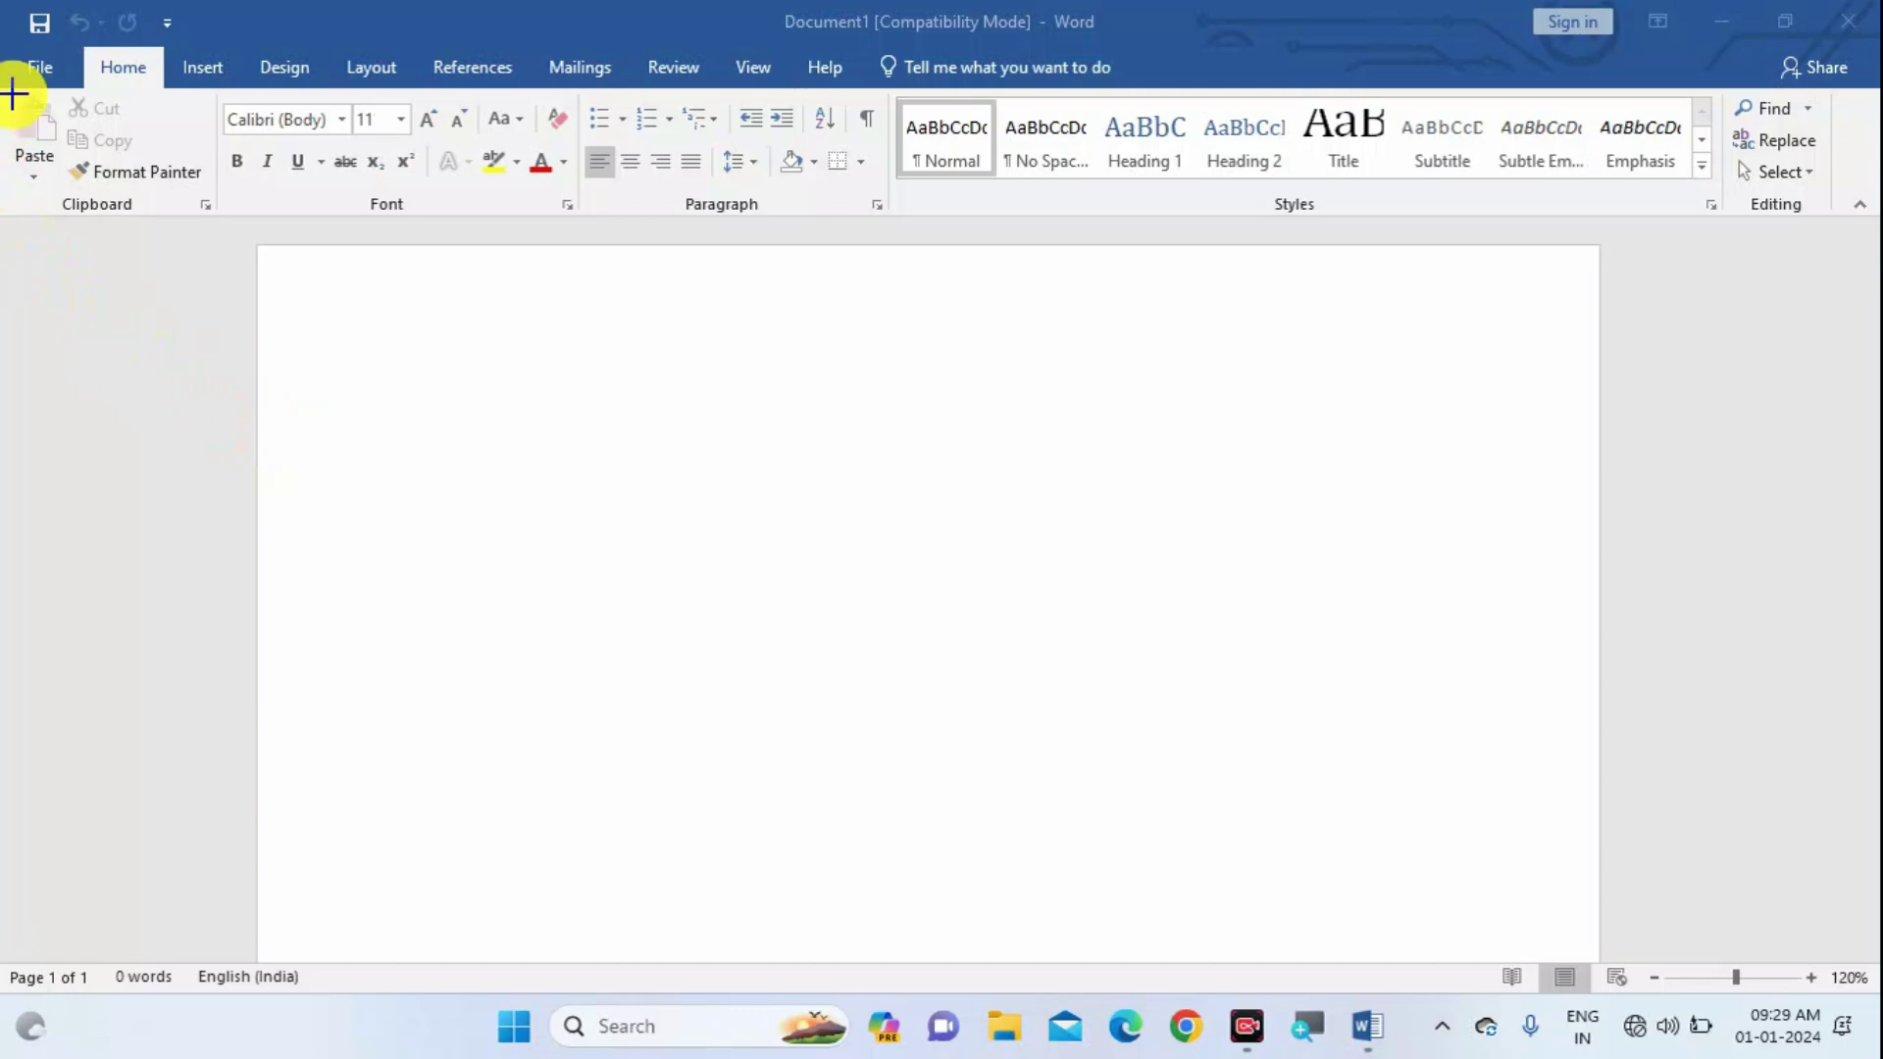
{"action": "mouse_move", "coordinate": [12, 89]}
{"action": "left_mouse_down"}
{"action": "mouse_move", "coordinate": [826, 164]}
{"action": "mouse_move", "coordinate": [1831, 212]}
{"action": "left_mouse_up"}
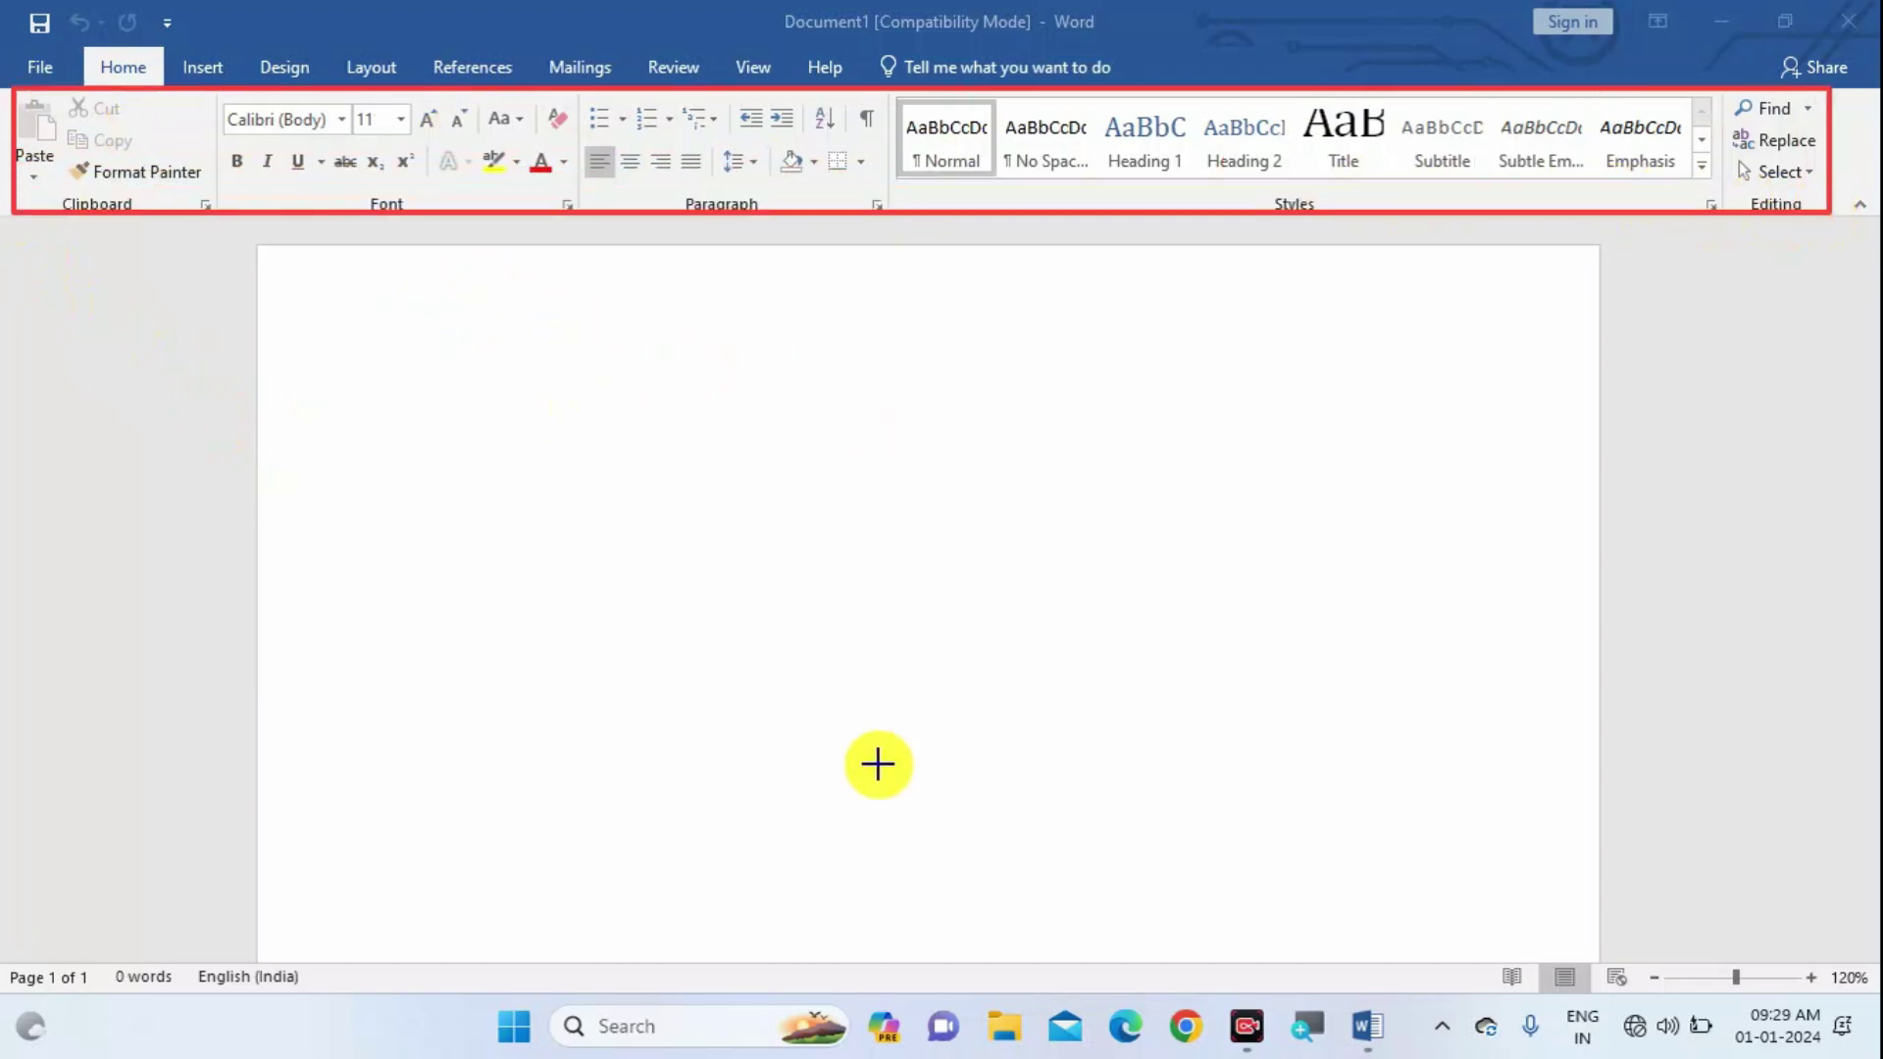
{"action": "key", "text": "Escape"}
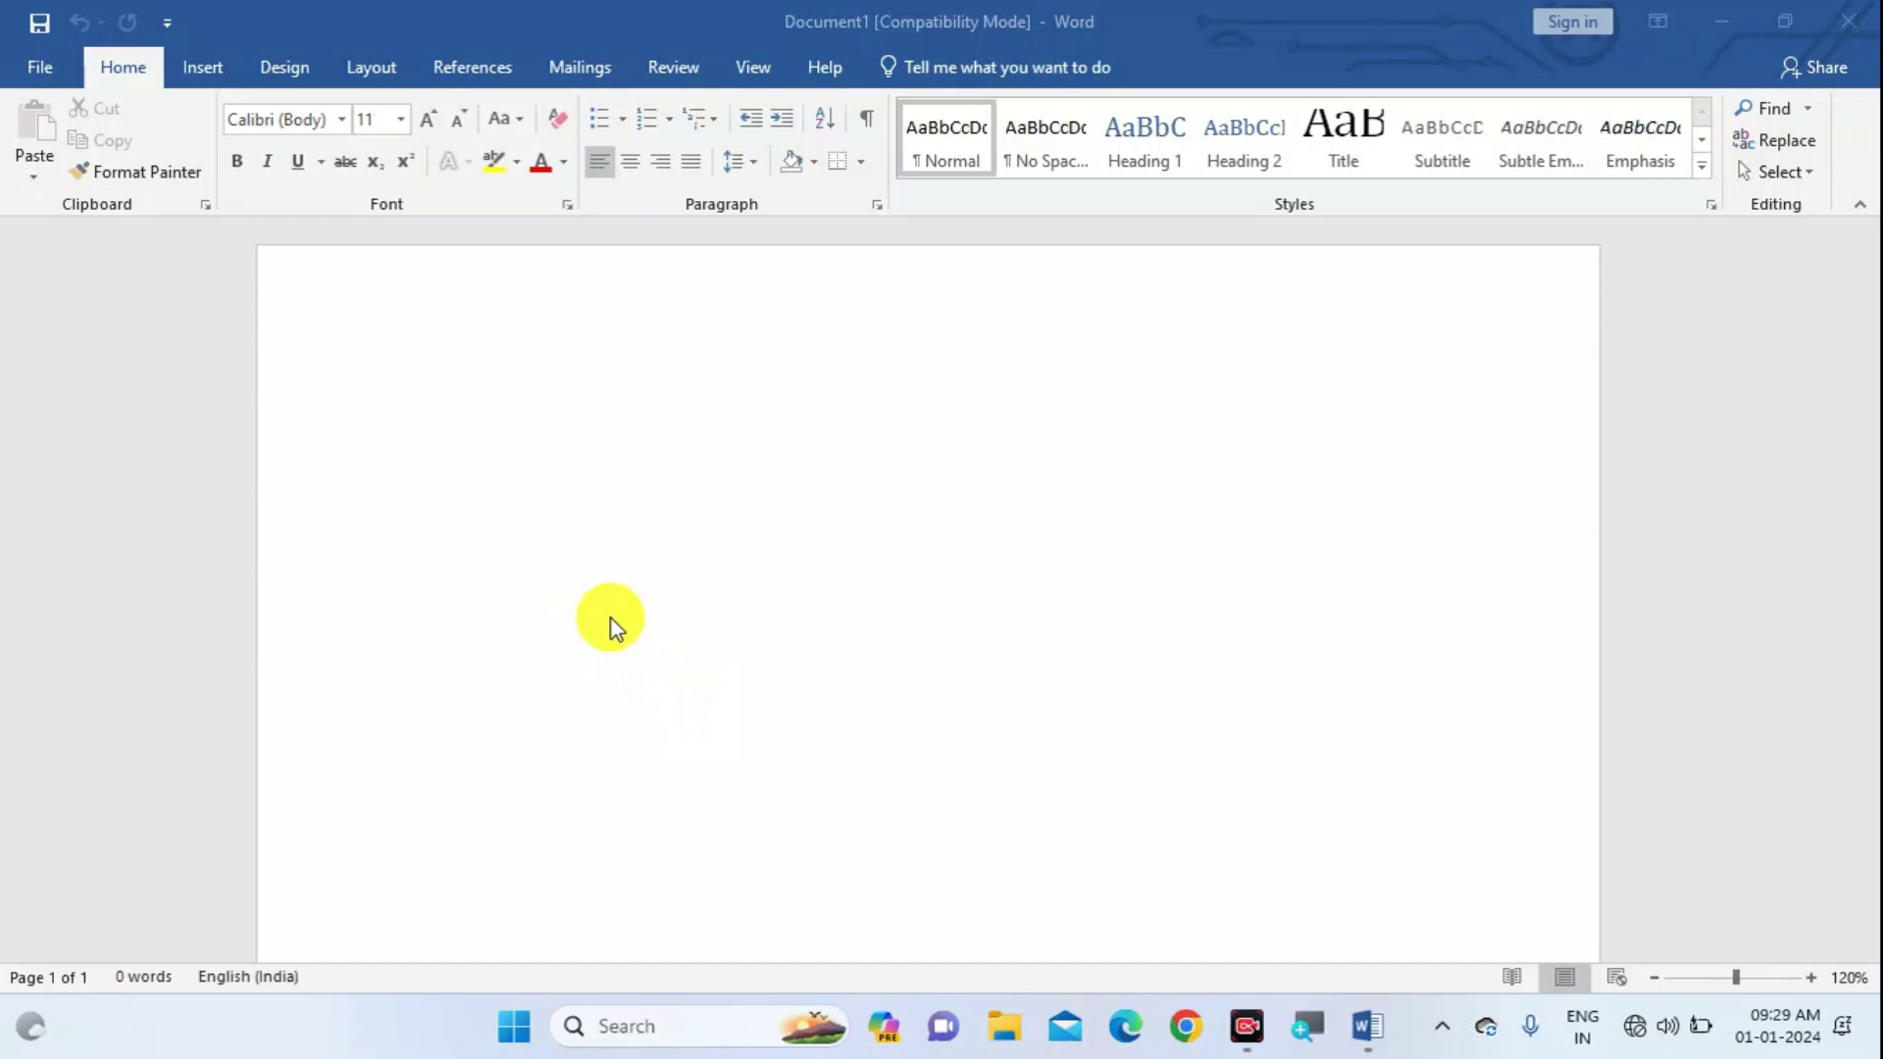
{"action": "left_click", "coordinate": [797, 474]}
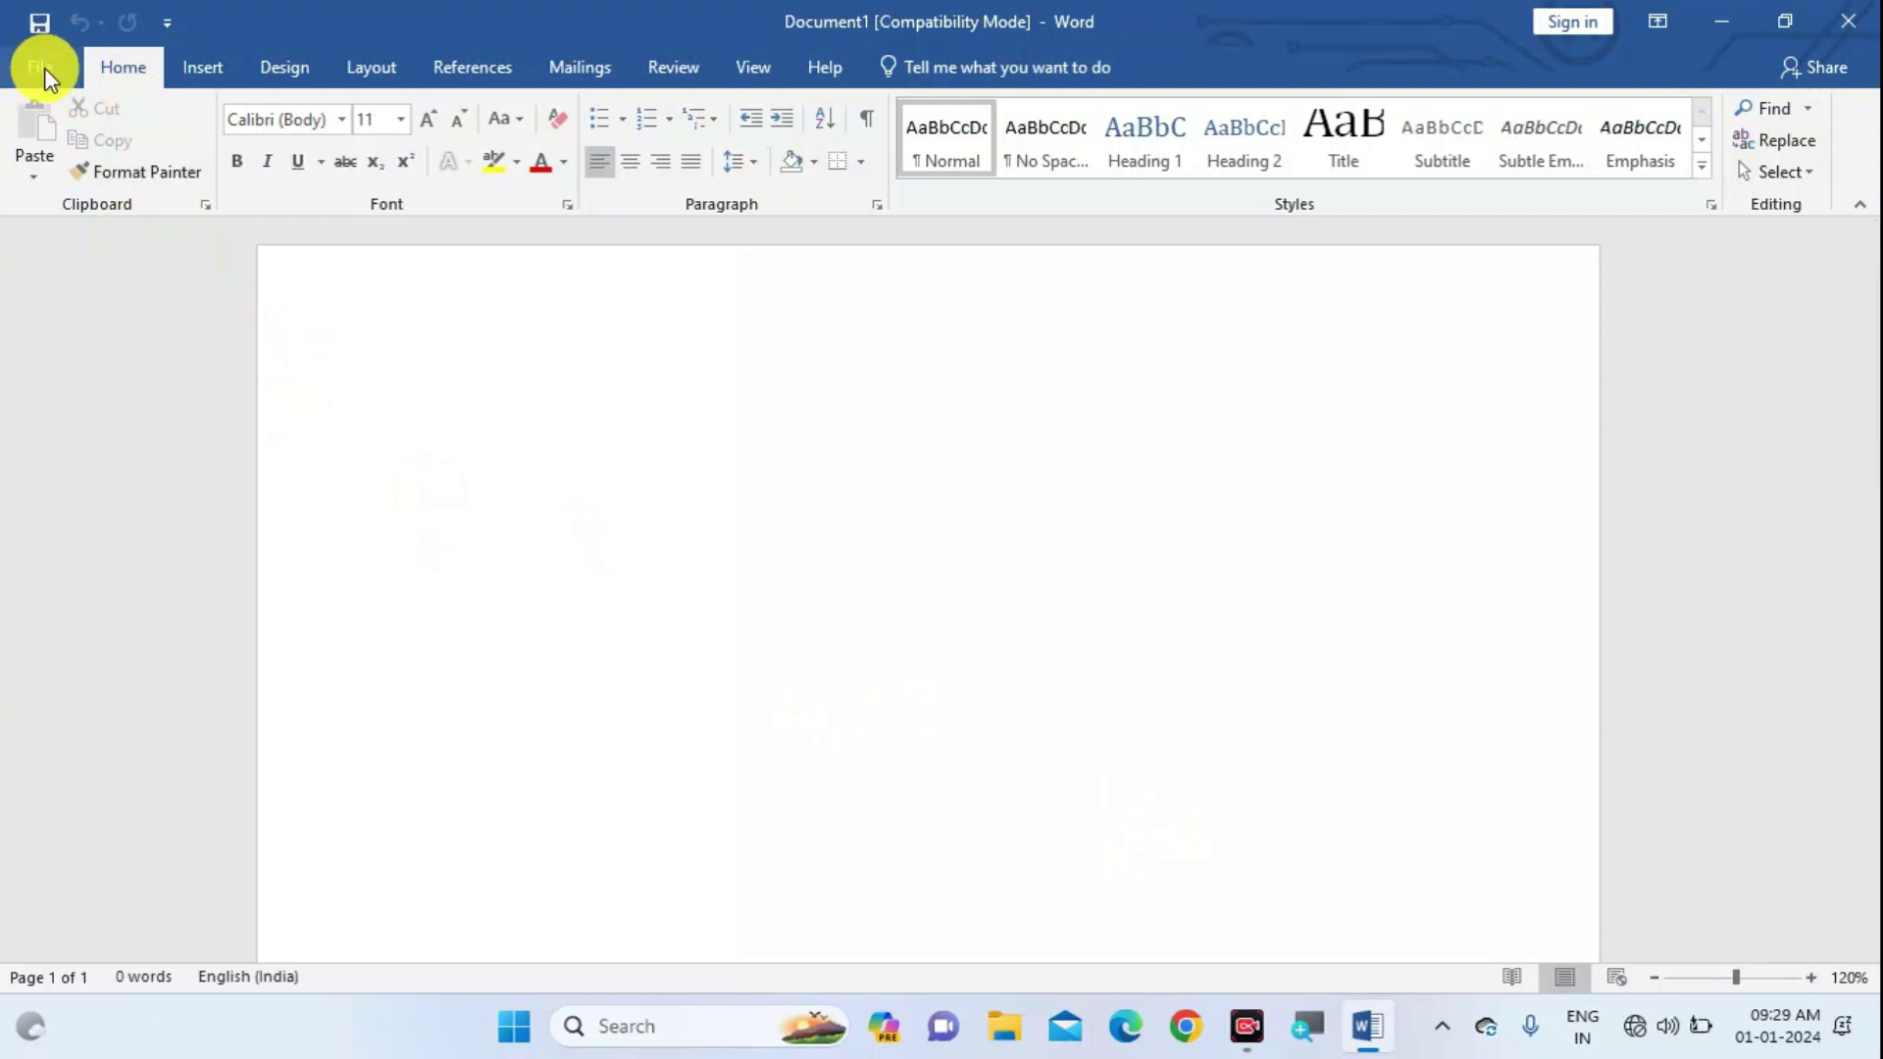
Save the document under the user's name in the desktop _DEO01012024 folder, upgrading the format.
{"action": "left_click", "coordinate": [45, 67]}
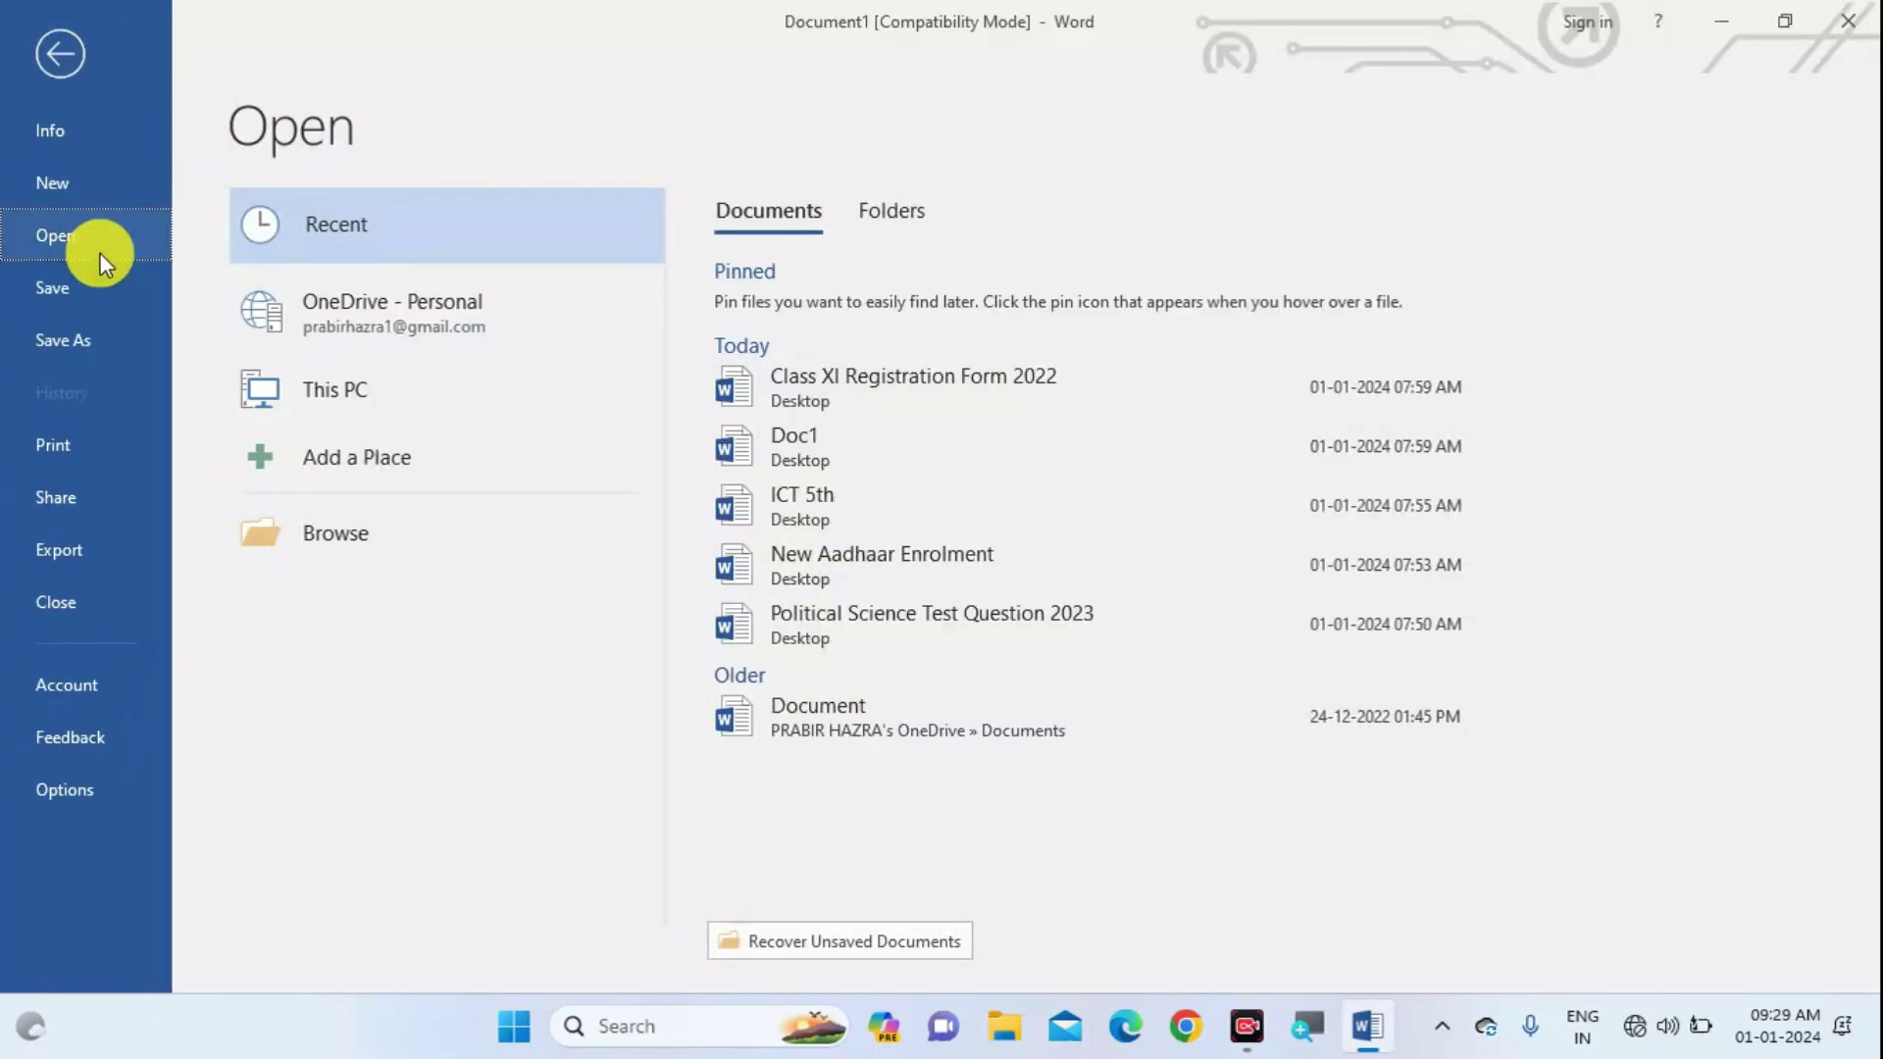
{"action": "left_click", "coordinate": [98, 344]}
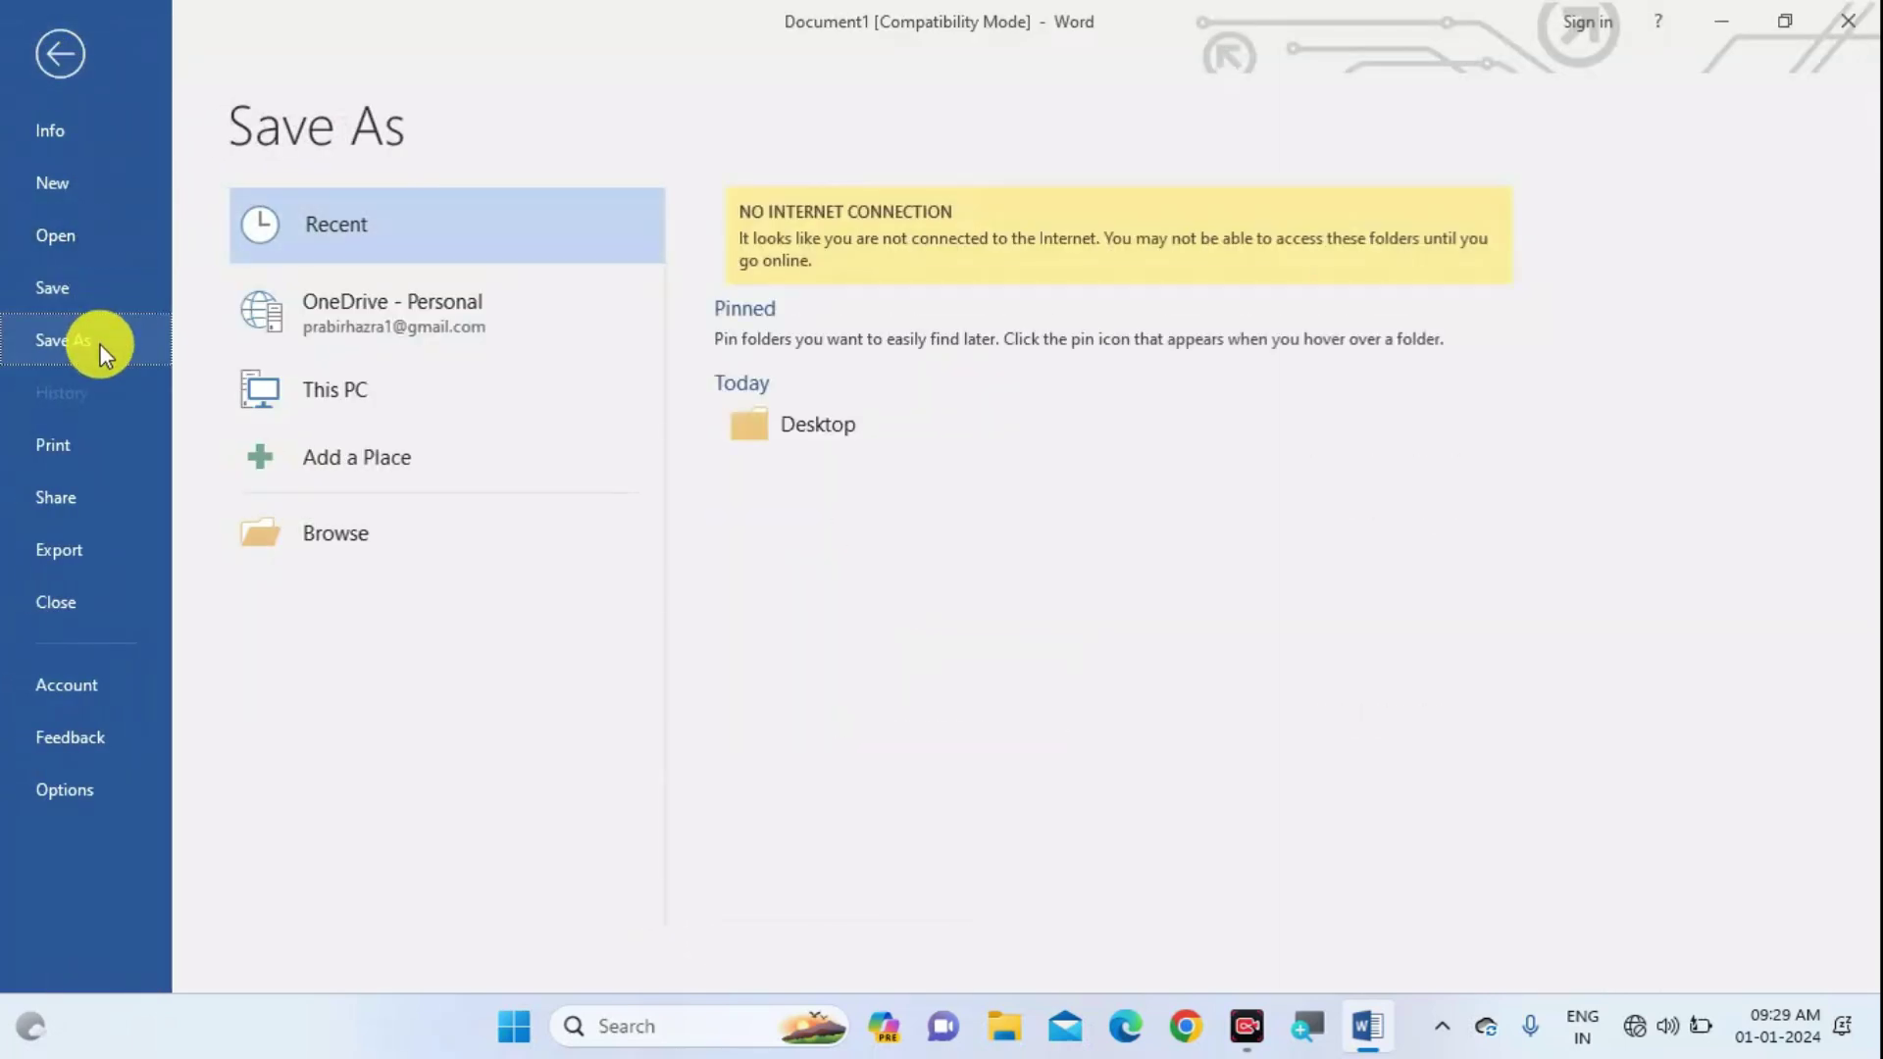
{"action": "left_click", "coordinate": [345, 535]}
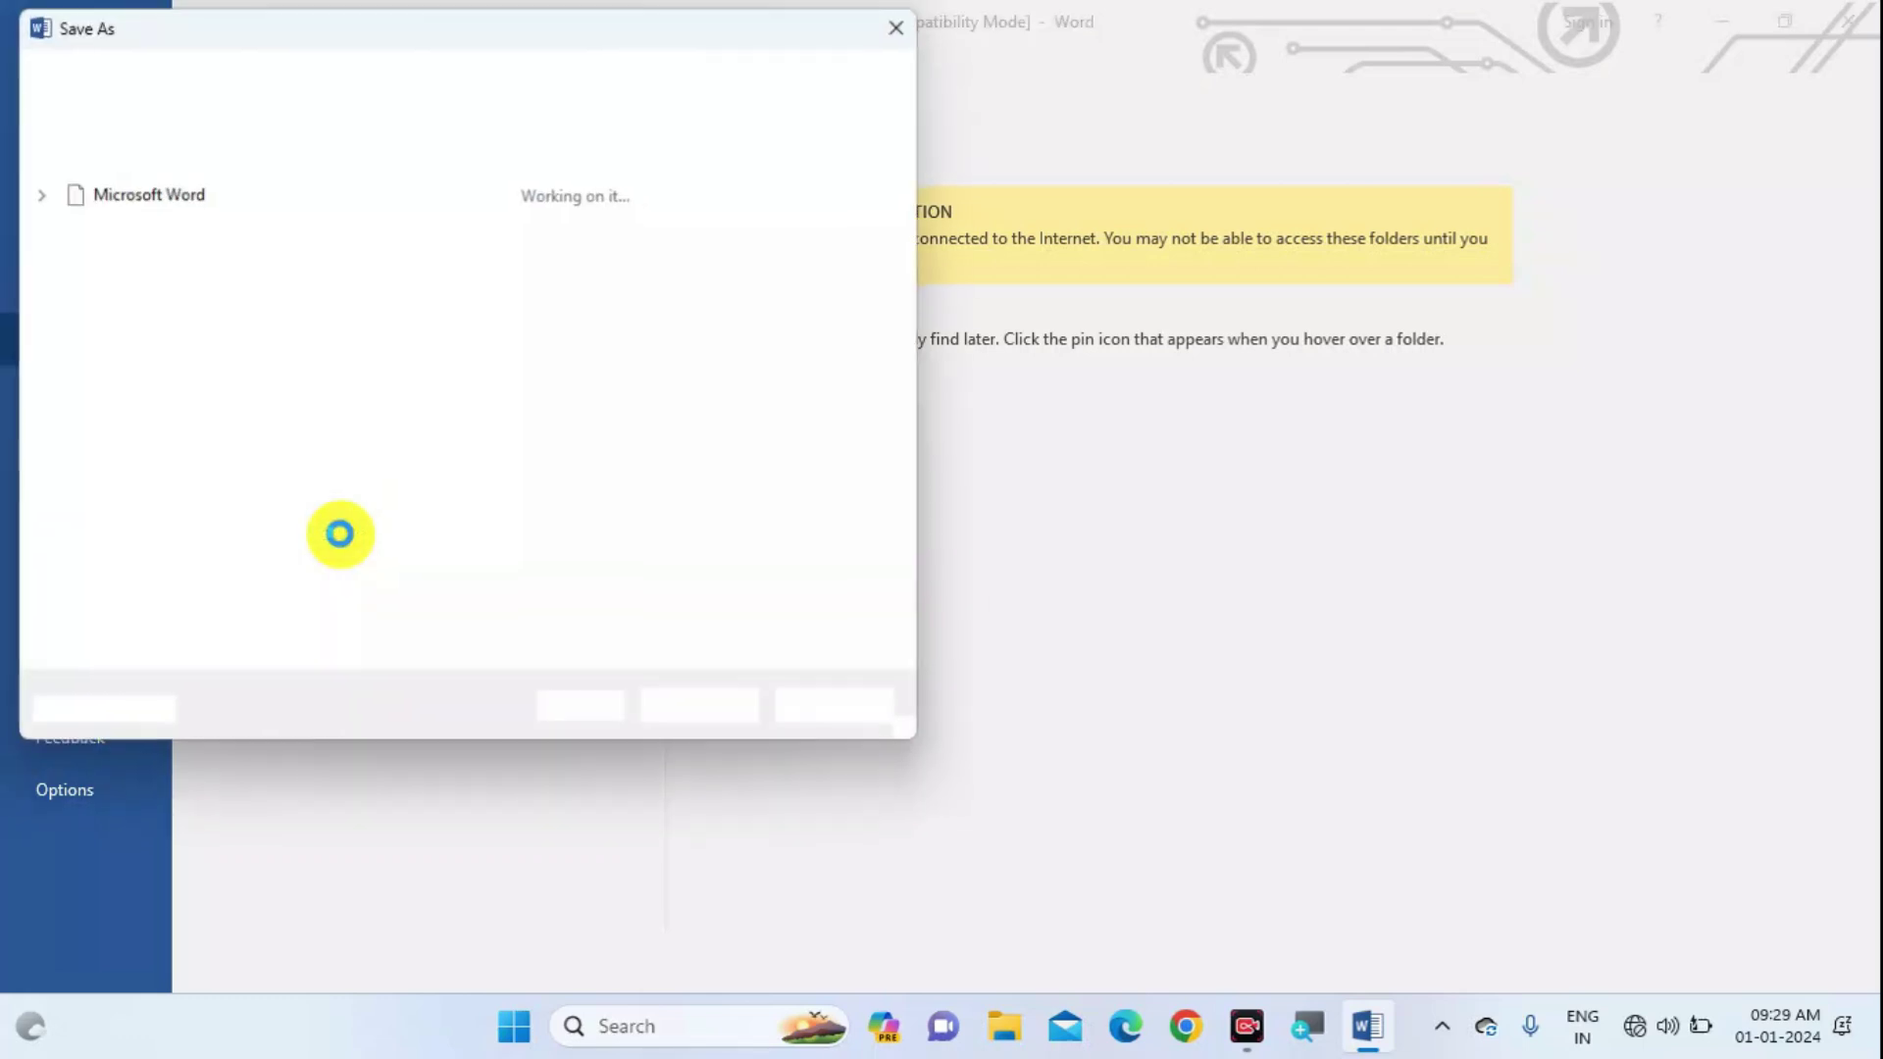
{"action": "left_click", "coordinate": [116, 363]}
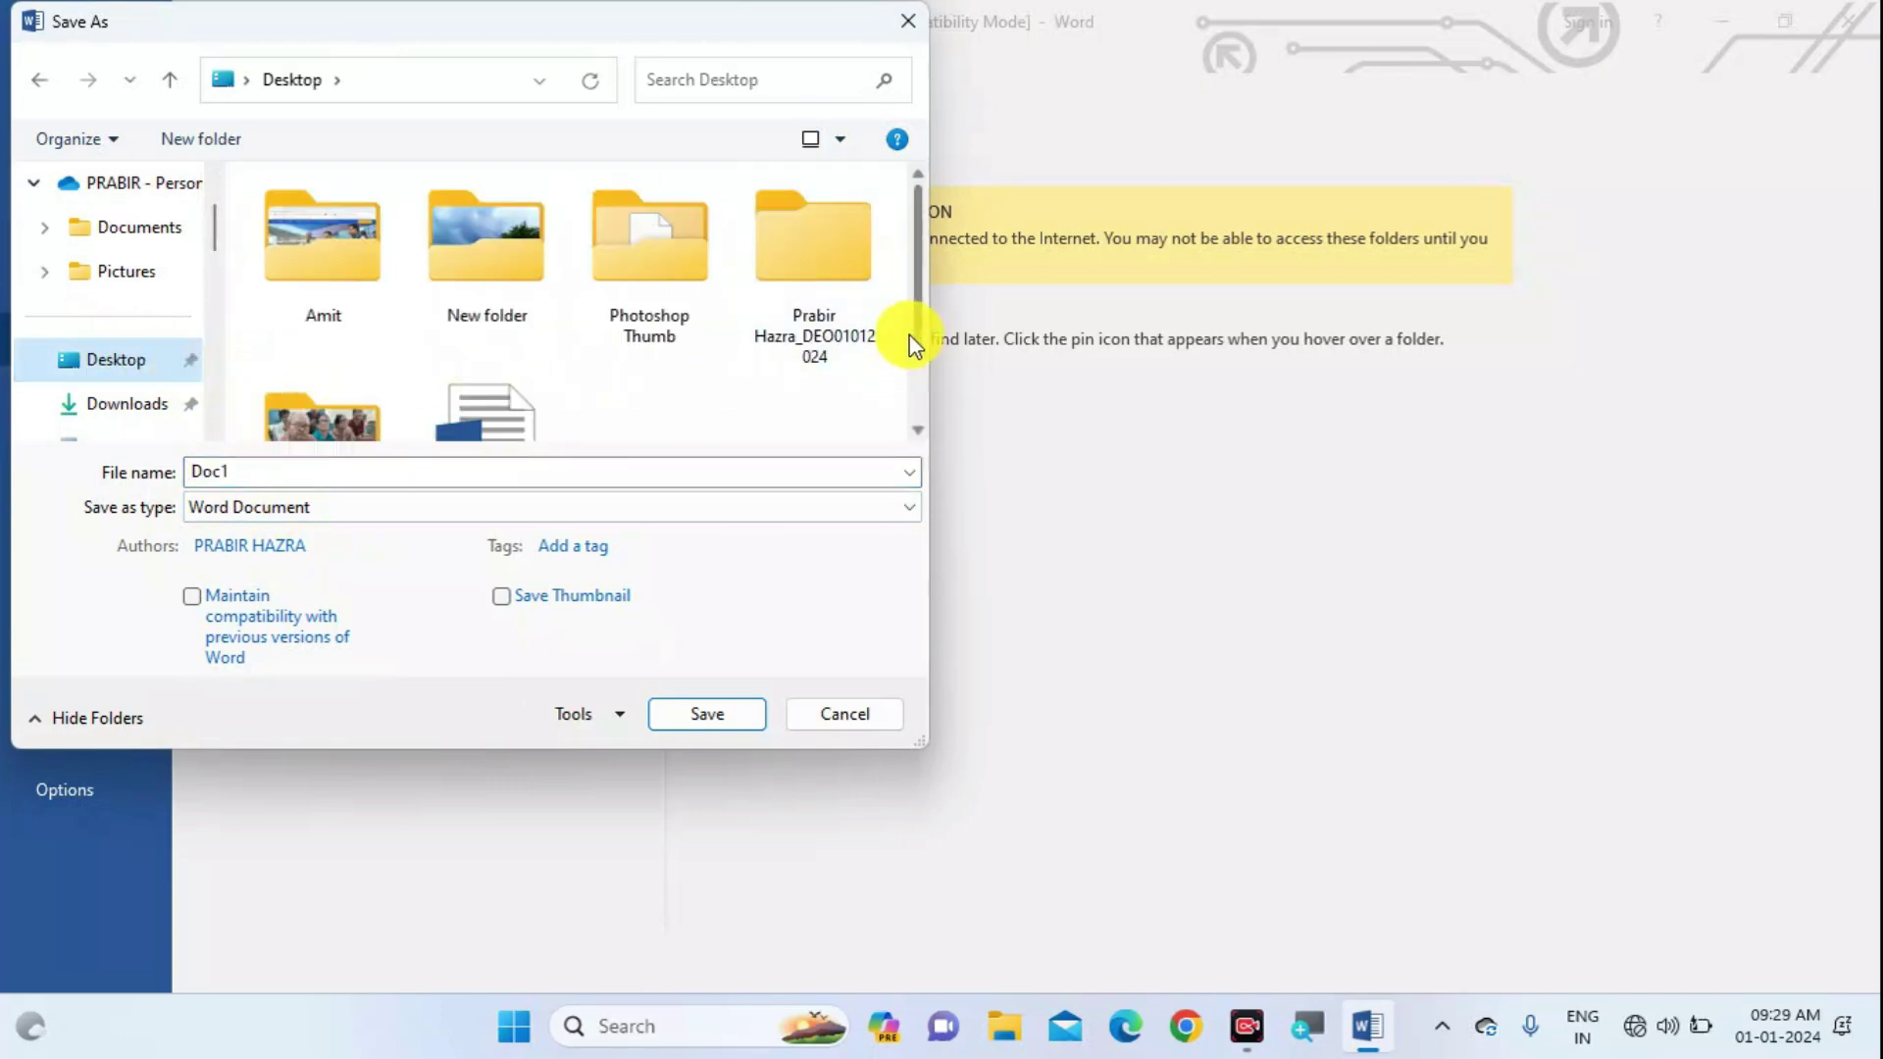
{"action": "scroll", "coordinate": [916, 344], "scroll_direction": "down", "scroll_amount": 1}
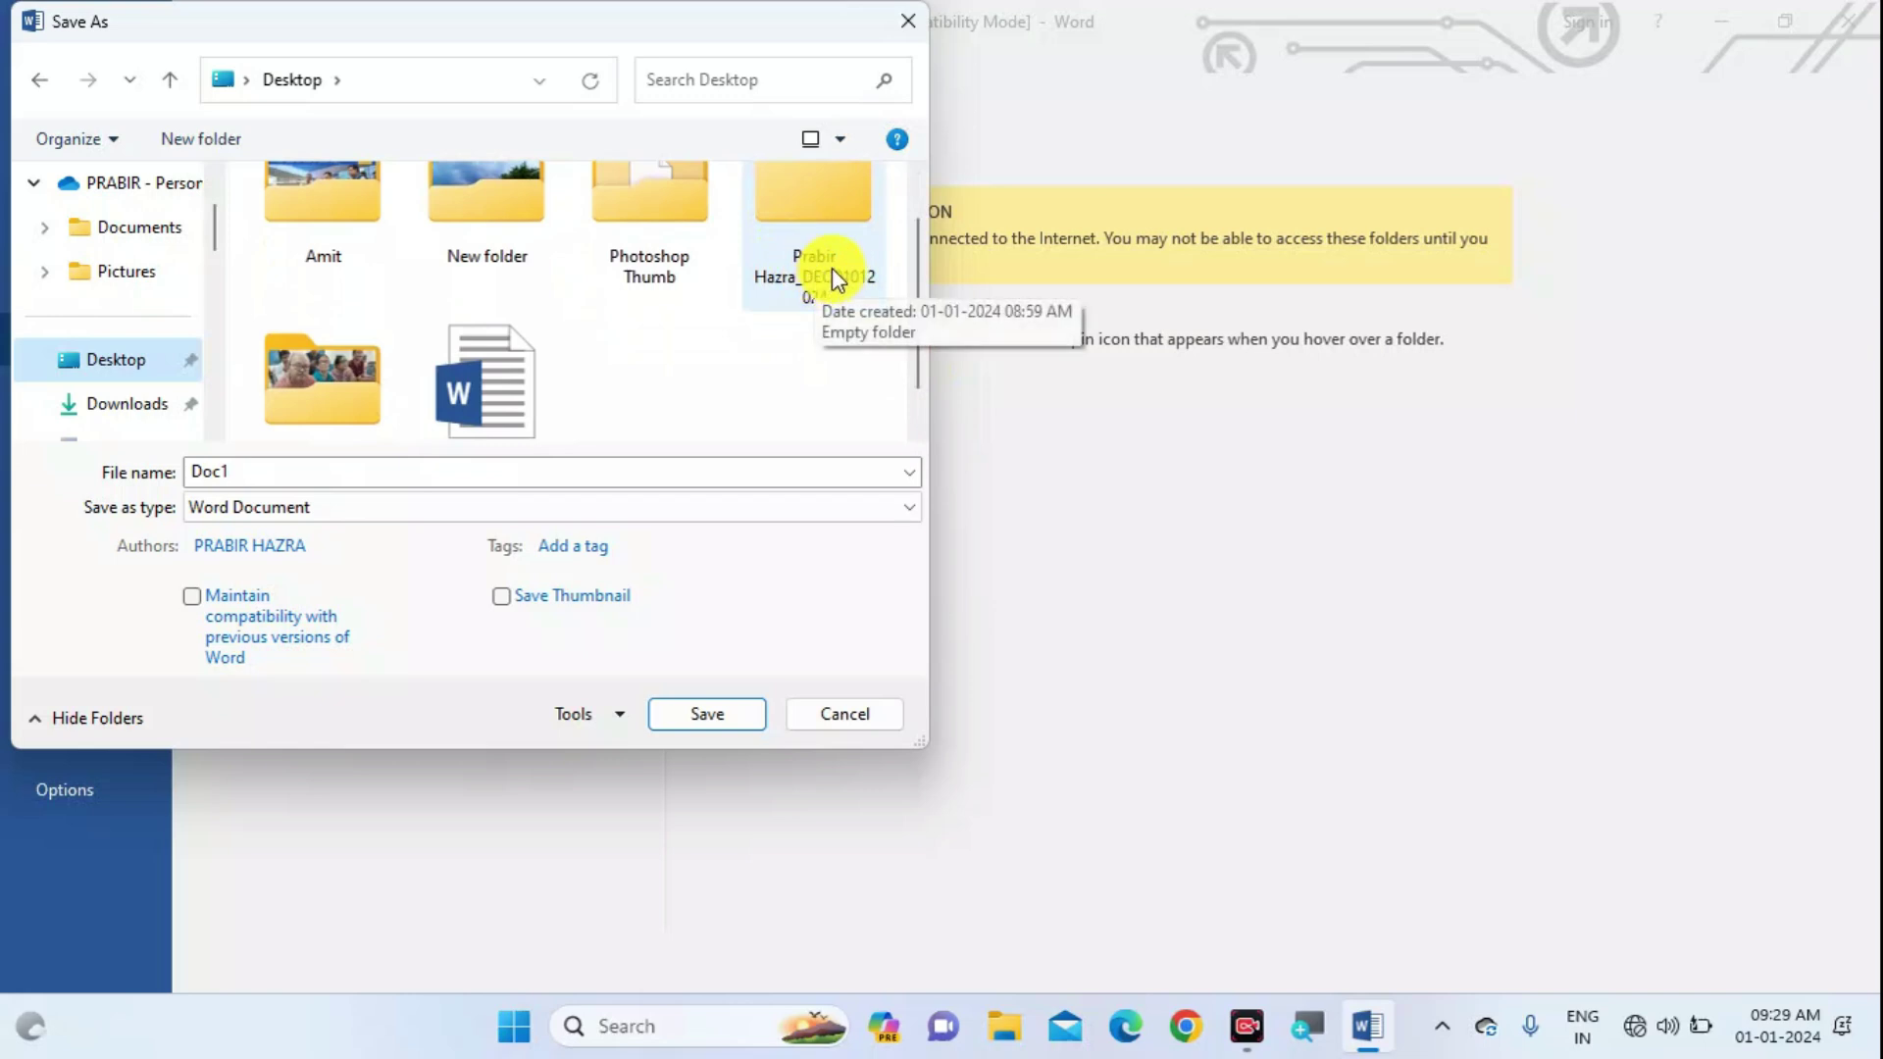
{"action": "double_click", "coordinate": [804, 291]}
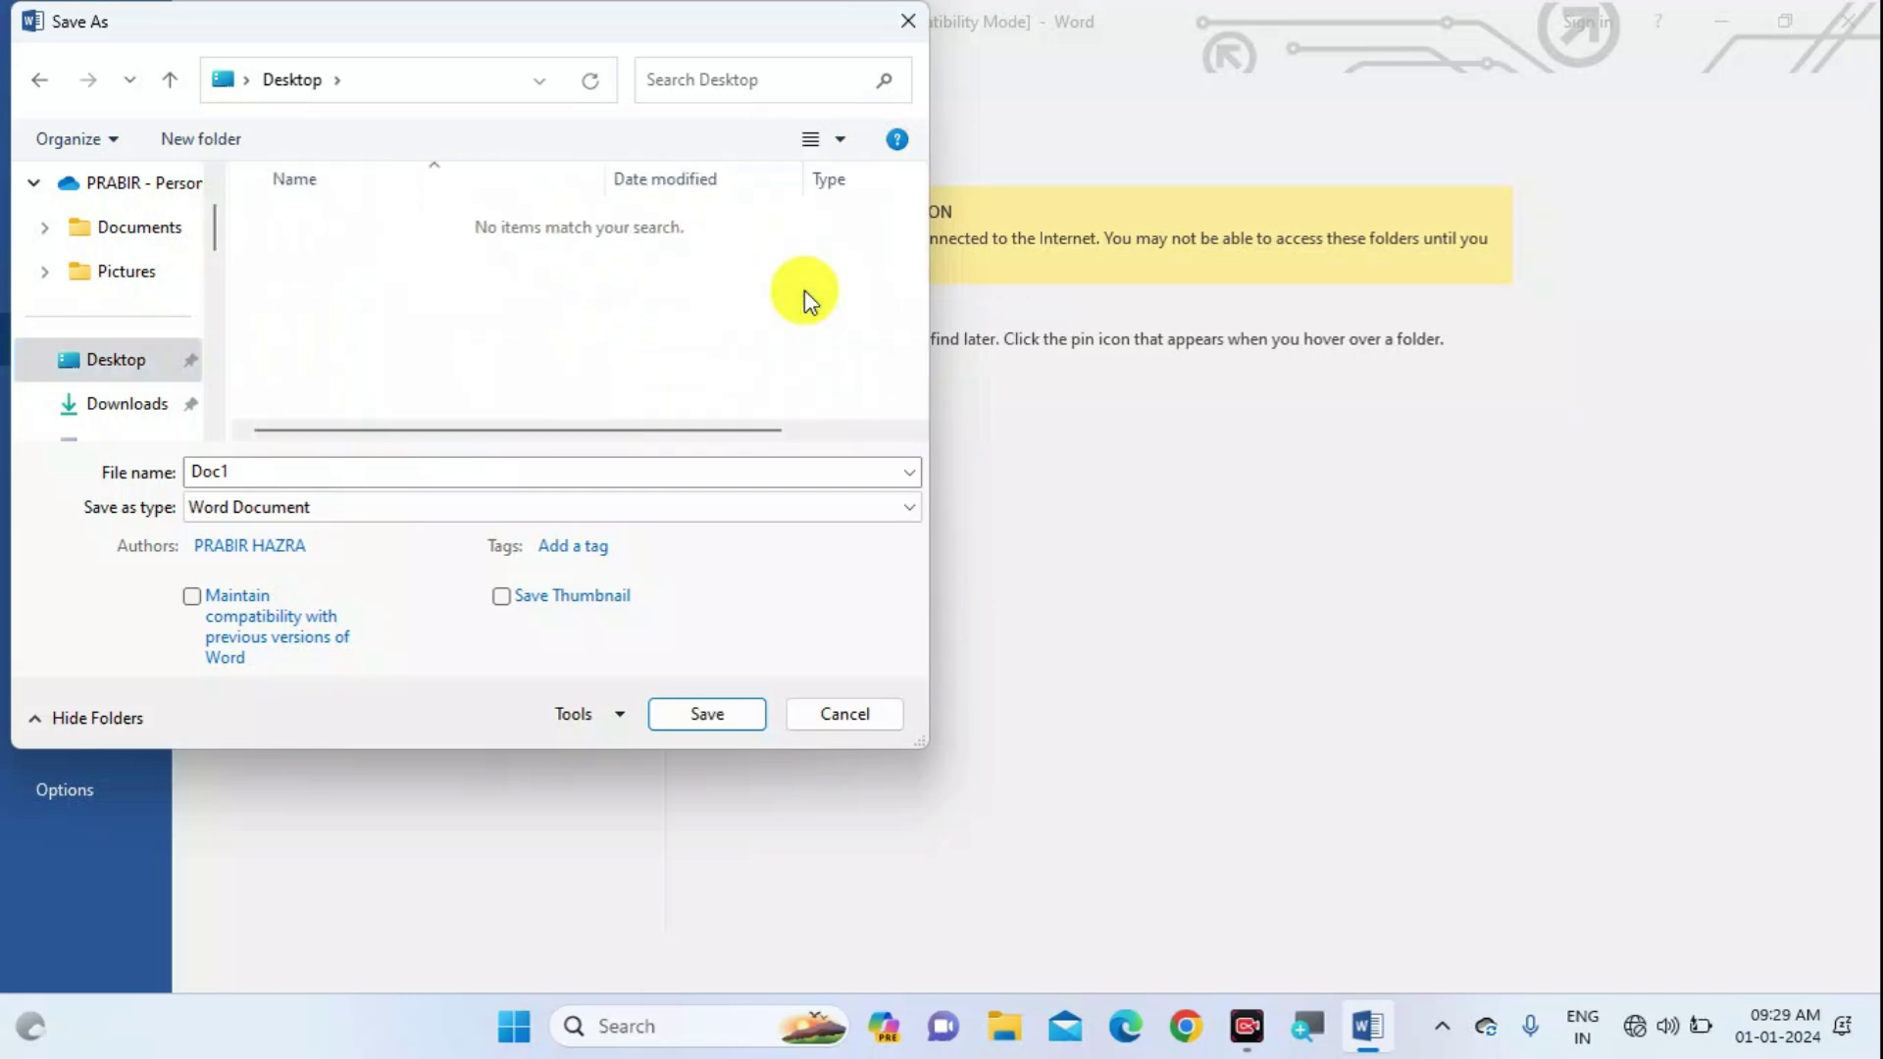
{"action": "double_click", "coordinate": [251, 470]}
{"action": "type", "text": "PRA"}
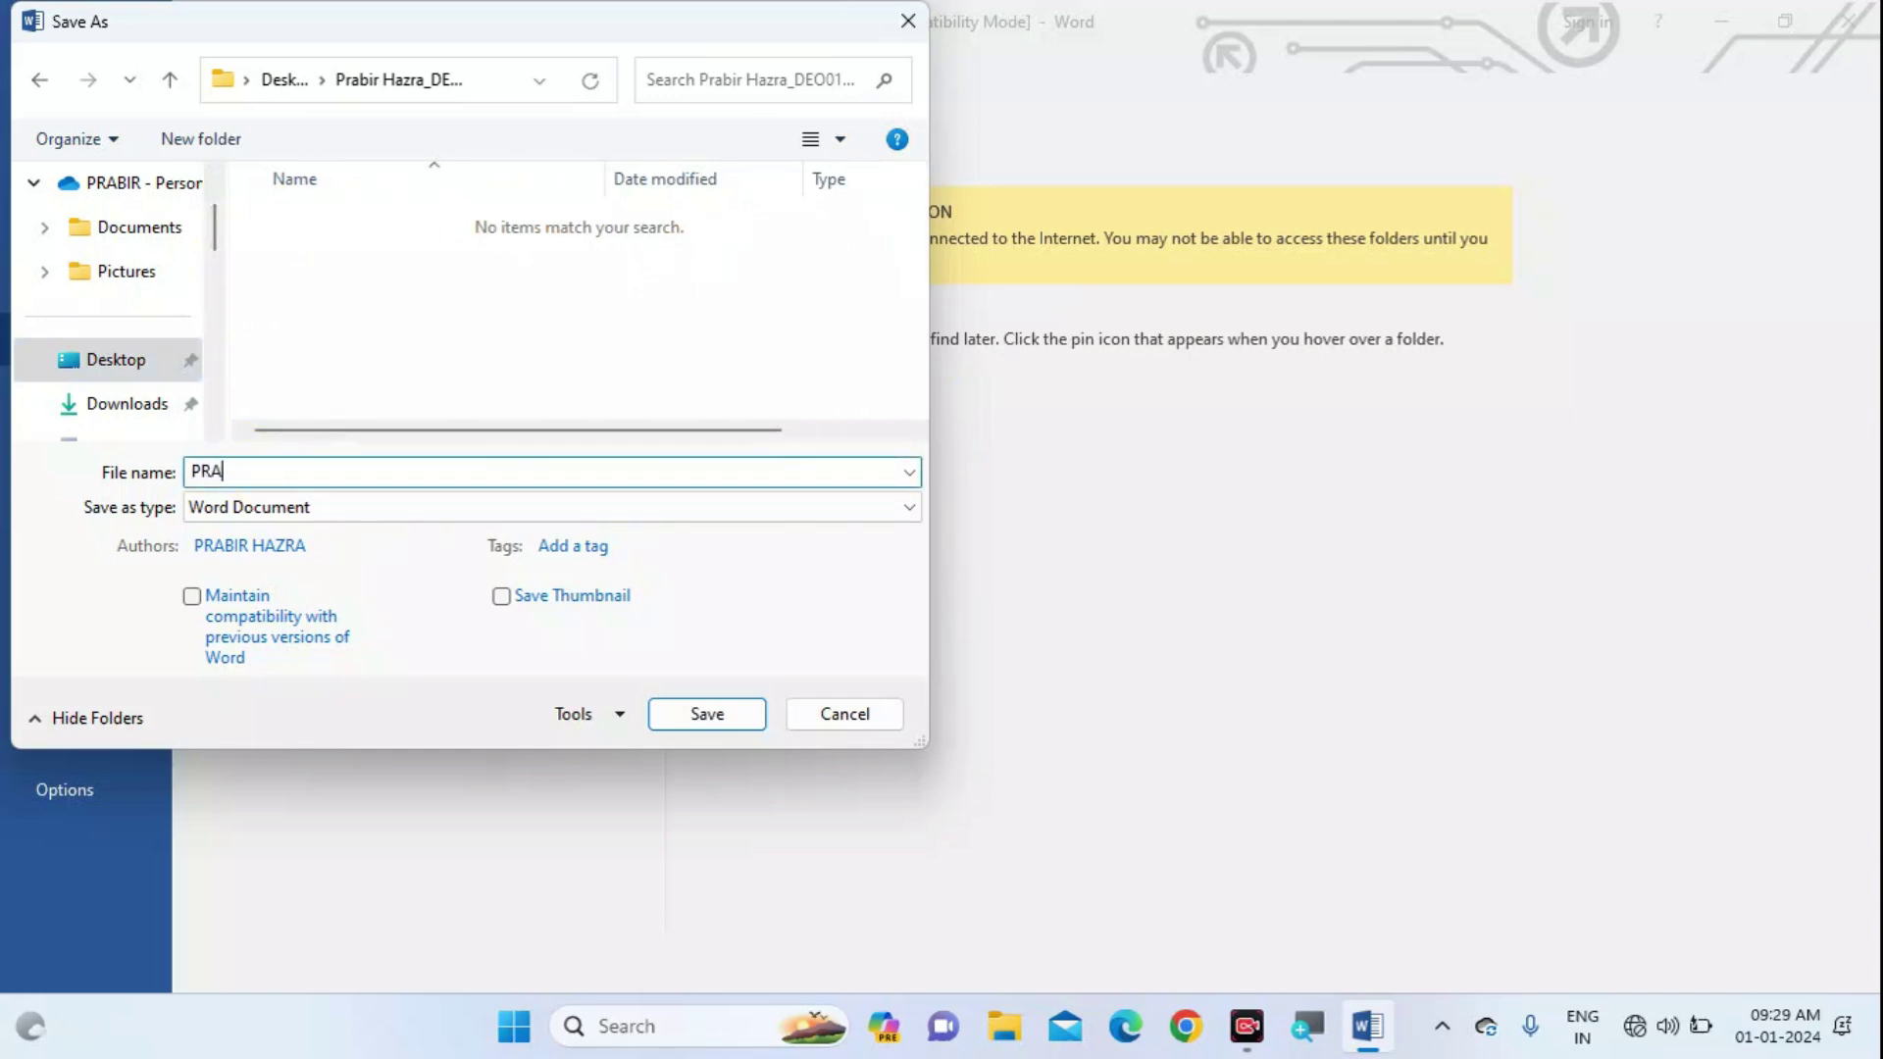
{"action": "type", "text": "BIR HAZRA"}
{"action": "left_click", "coordinate": [674, 699]}
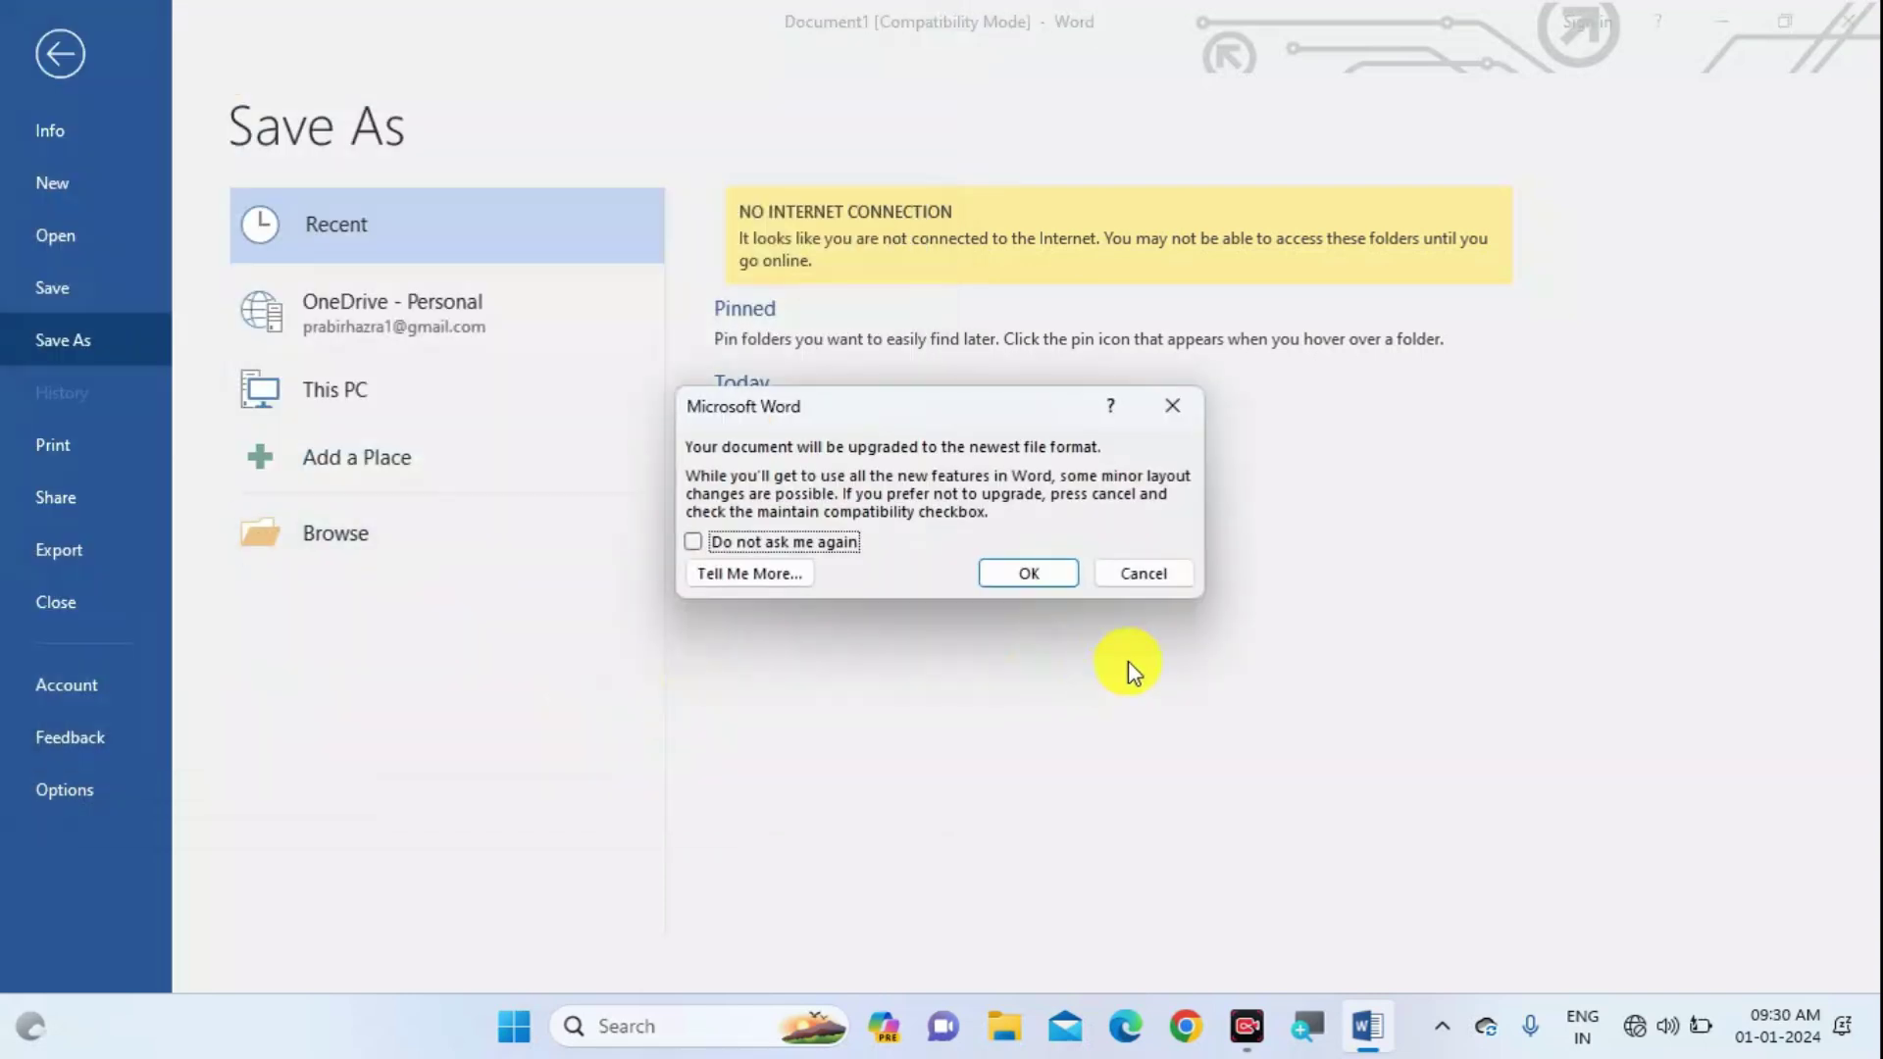
{"action": "left_click", "coordinate": [1063, 586]}
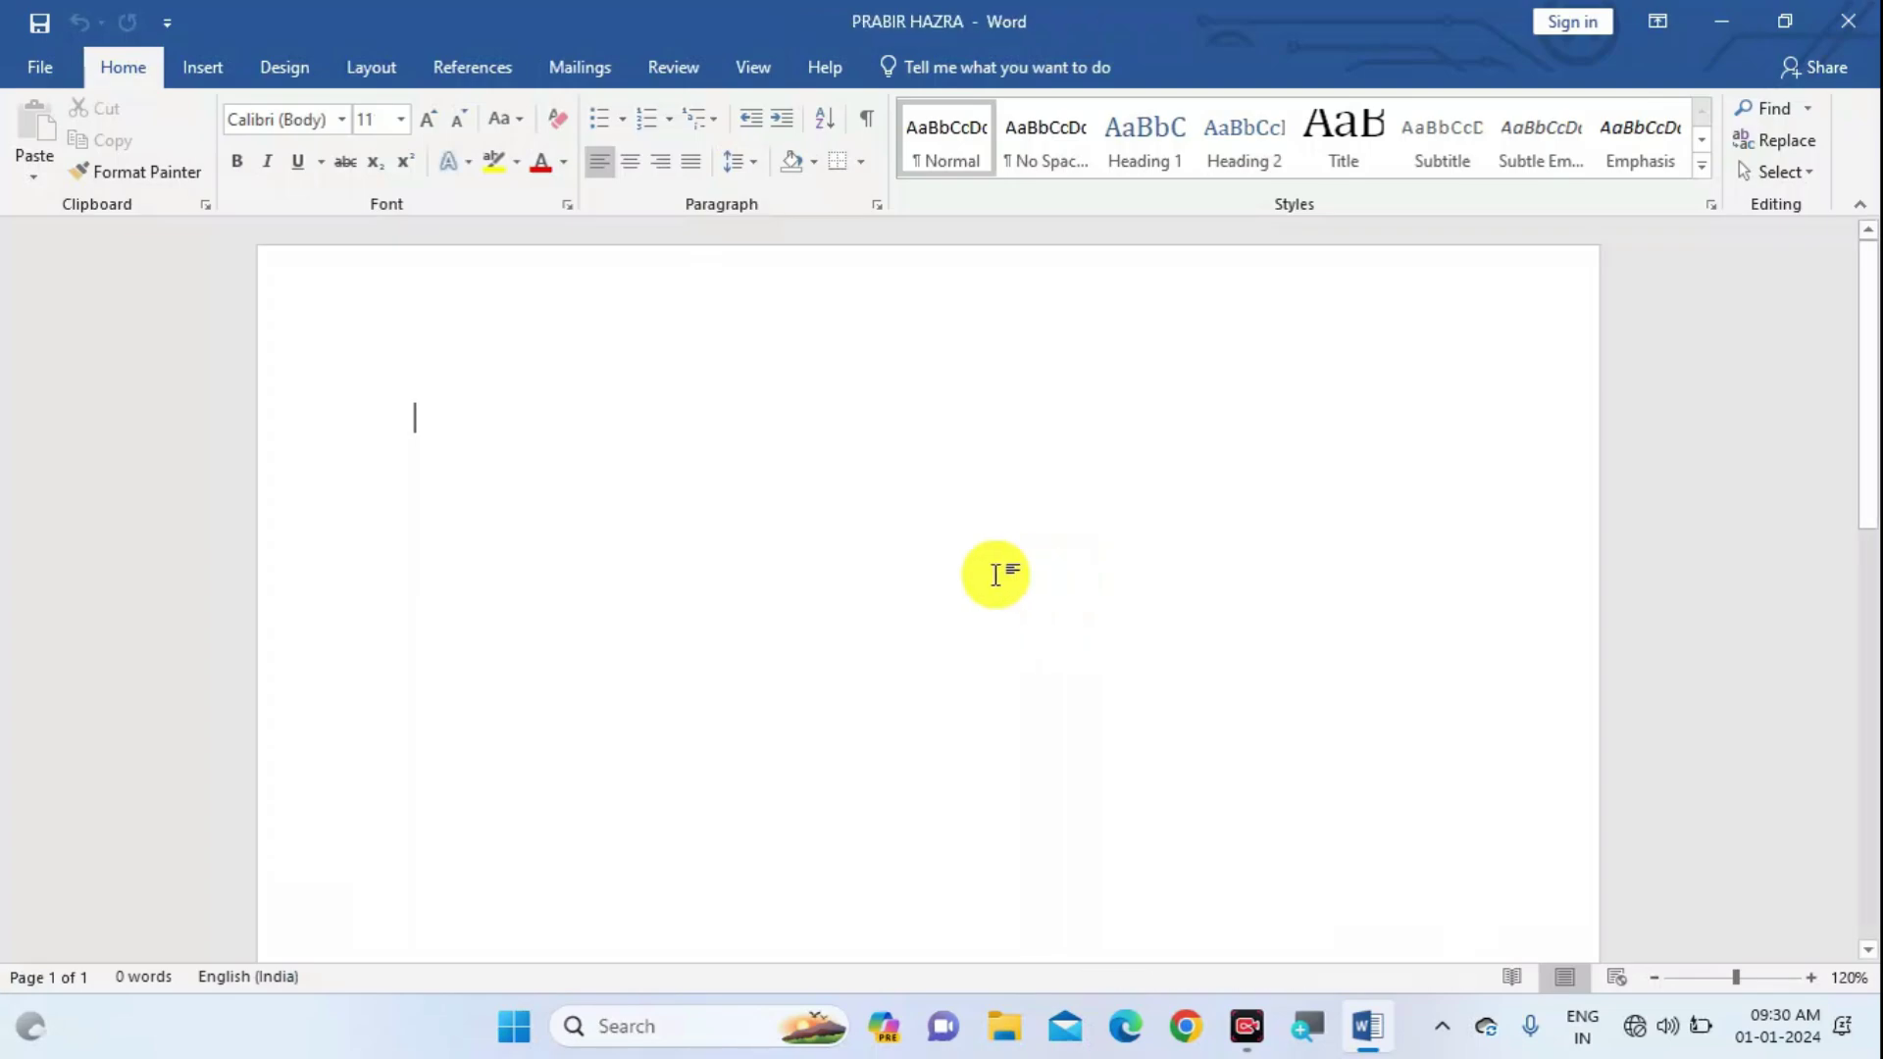
Type 'JIIHHBKB YTGMTJMTYM YE5Y54Y5Y', save the document, and close Word.
{"action": "type", "text": "JIIHHBKB"}
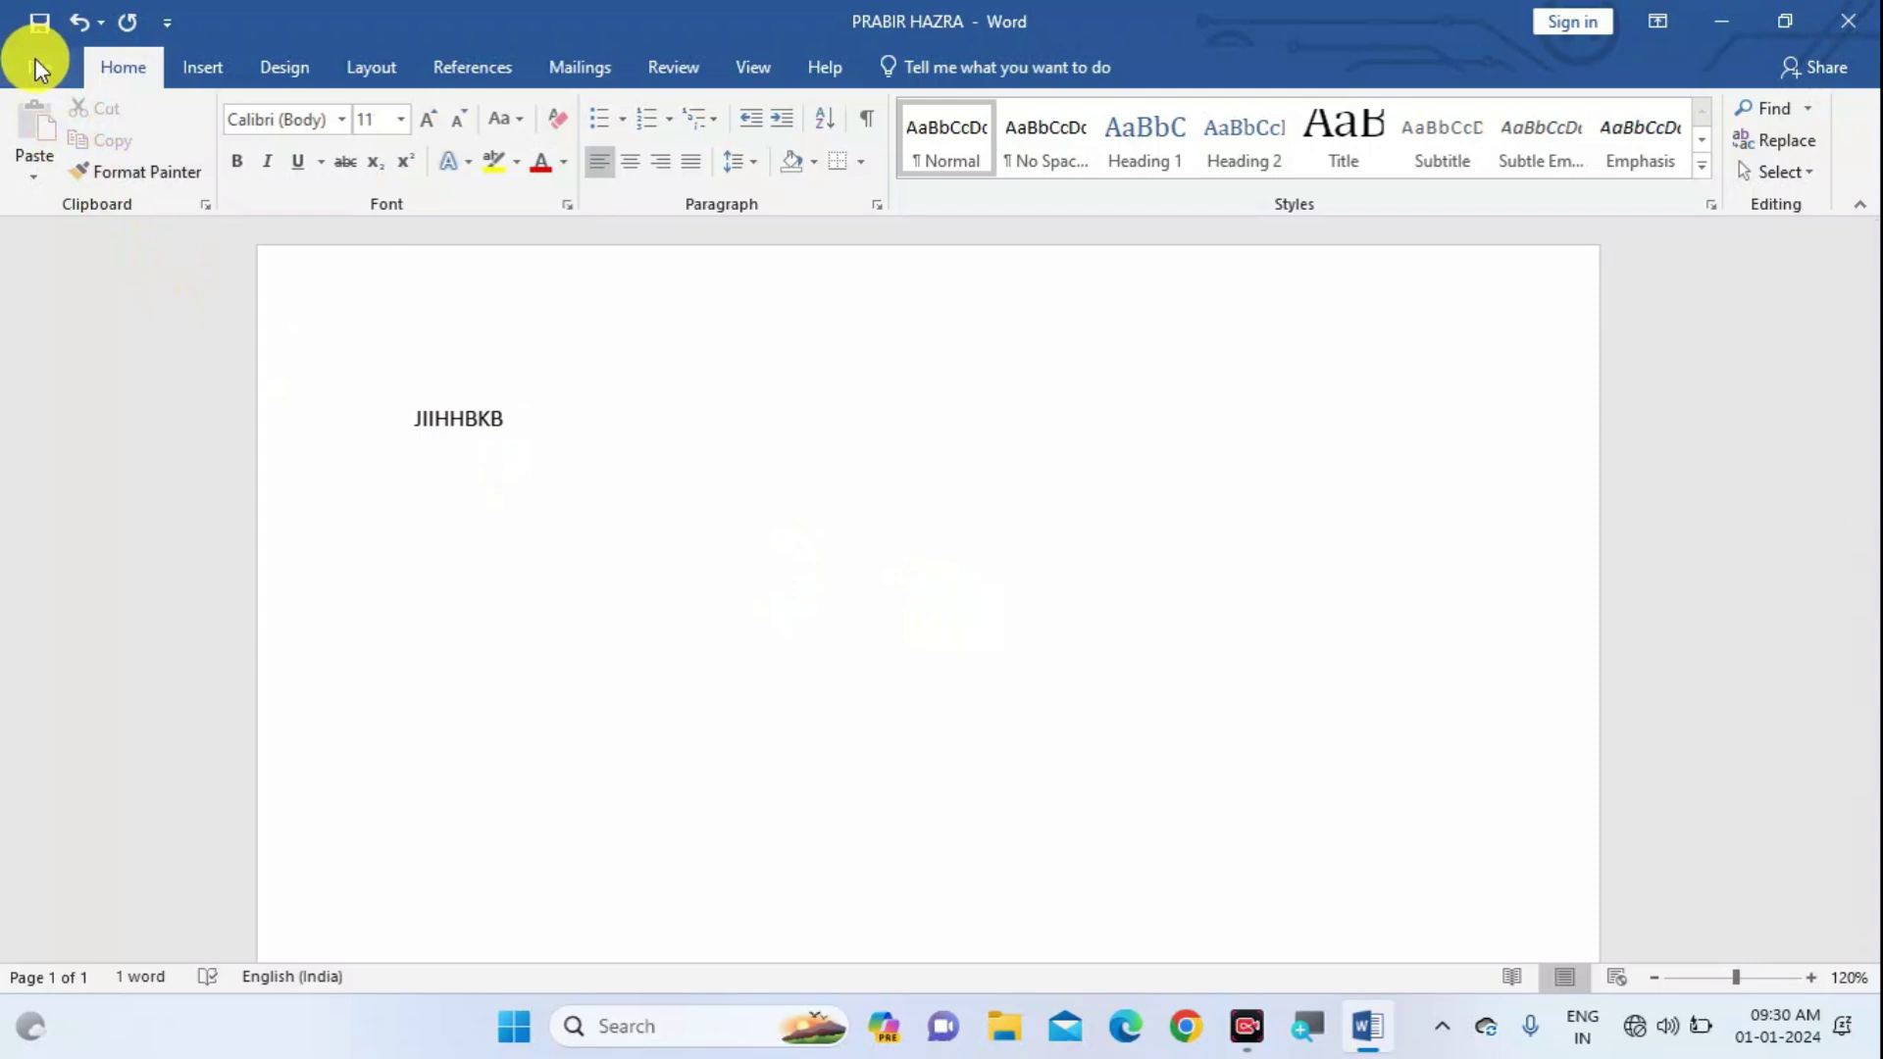
{"action": "left_click", "coordinate": [33, 65]}
{"action": "left_click", "coordinate": [39, 51]}
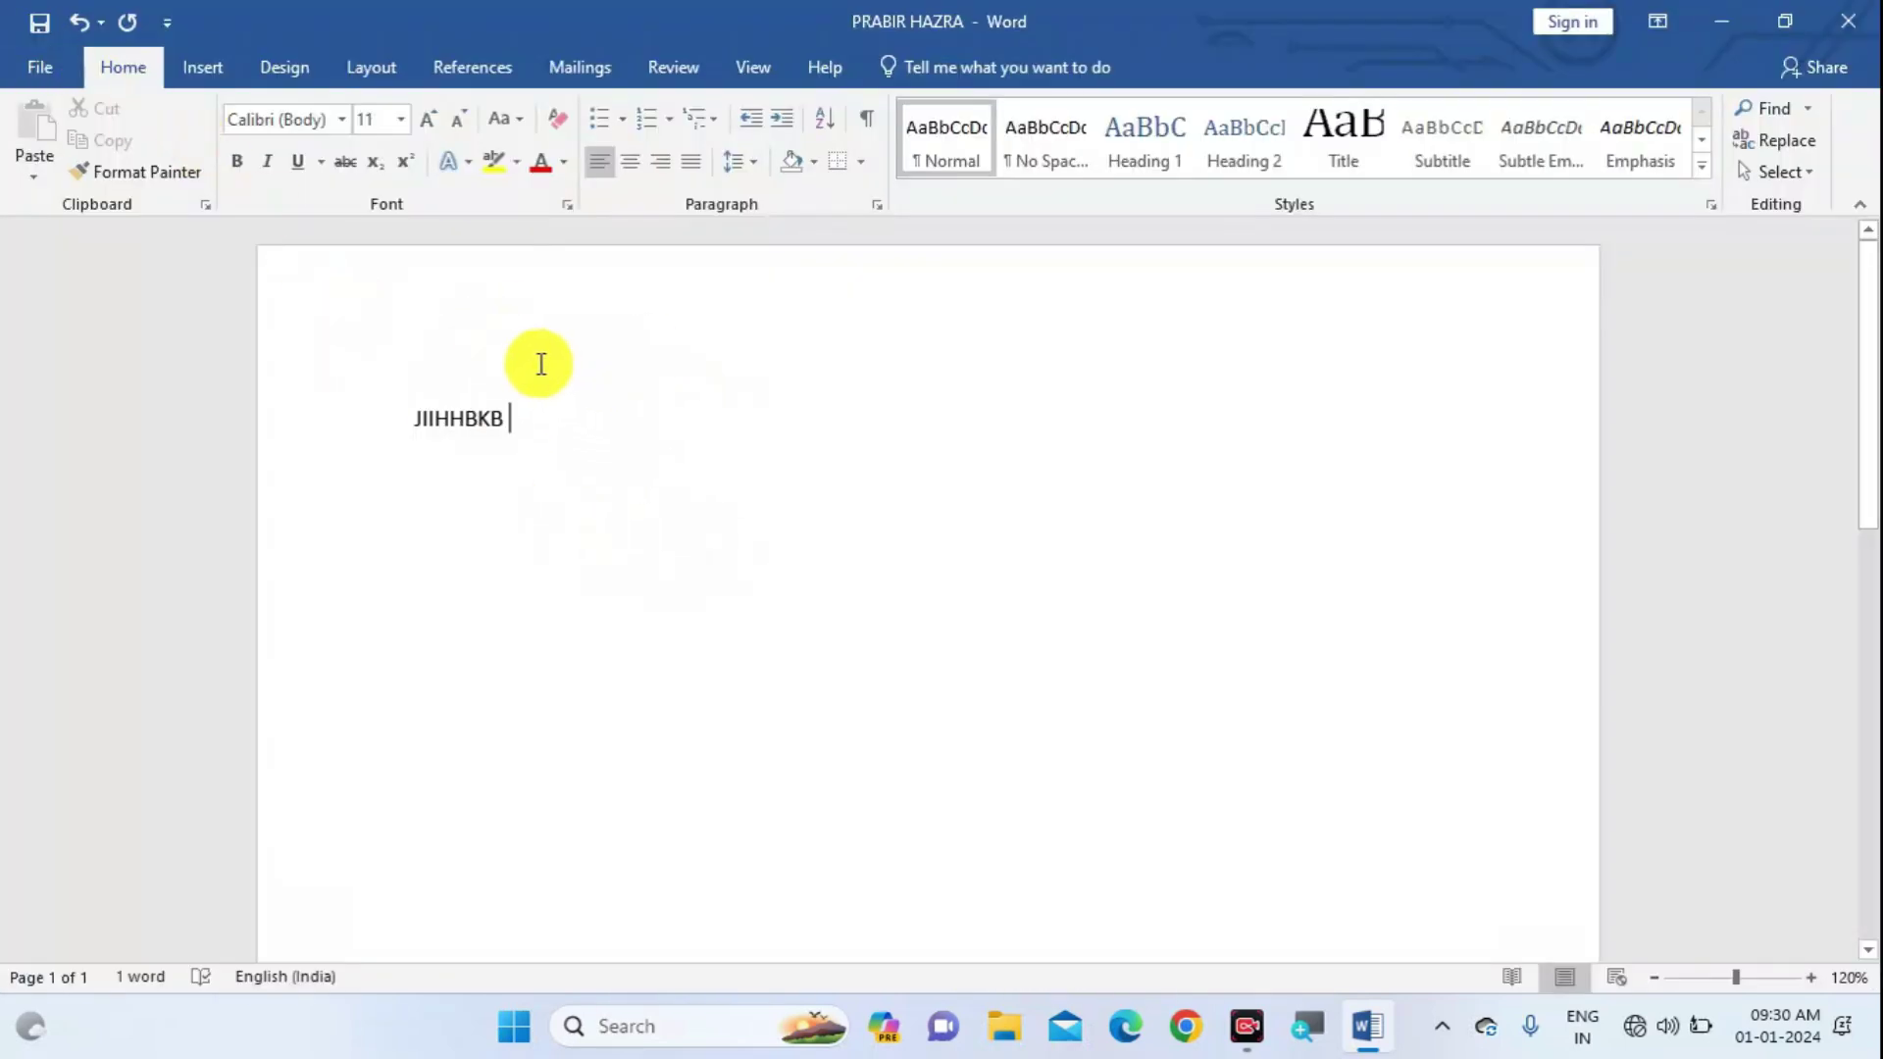
{"action": "left_click", "coordinate": [1246, 991]}
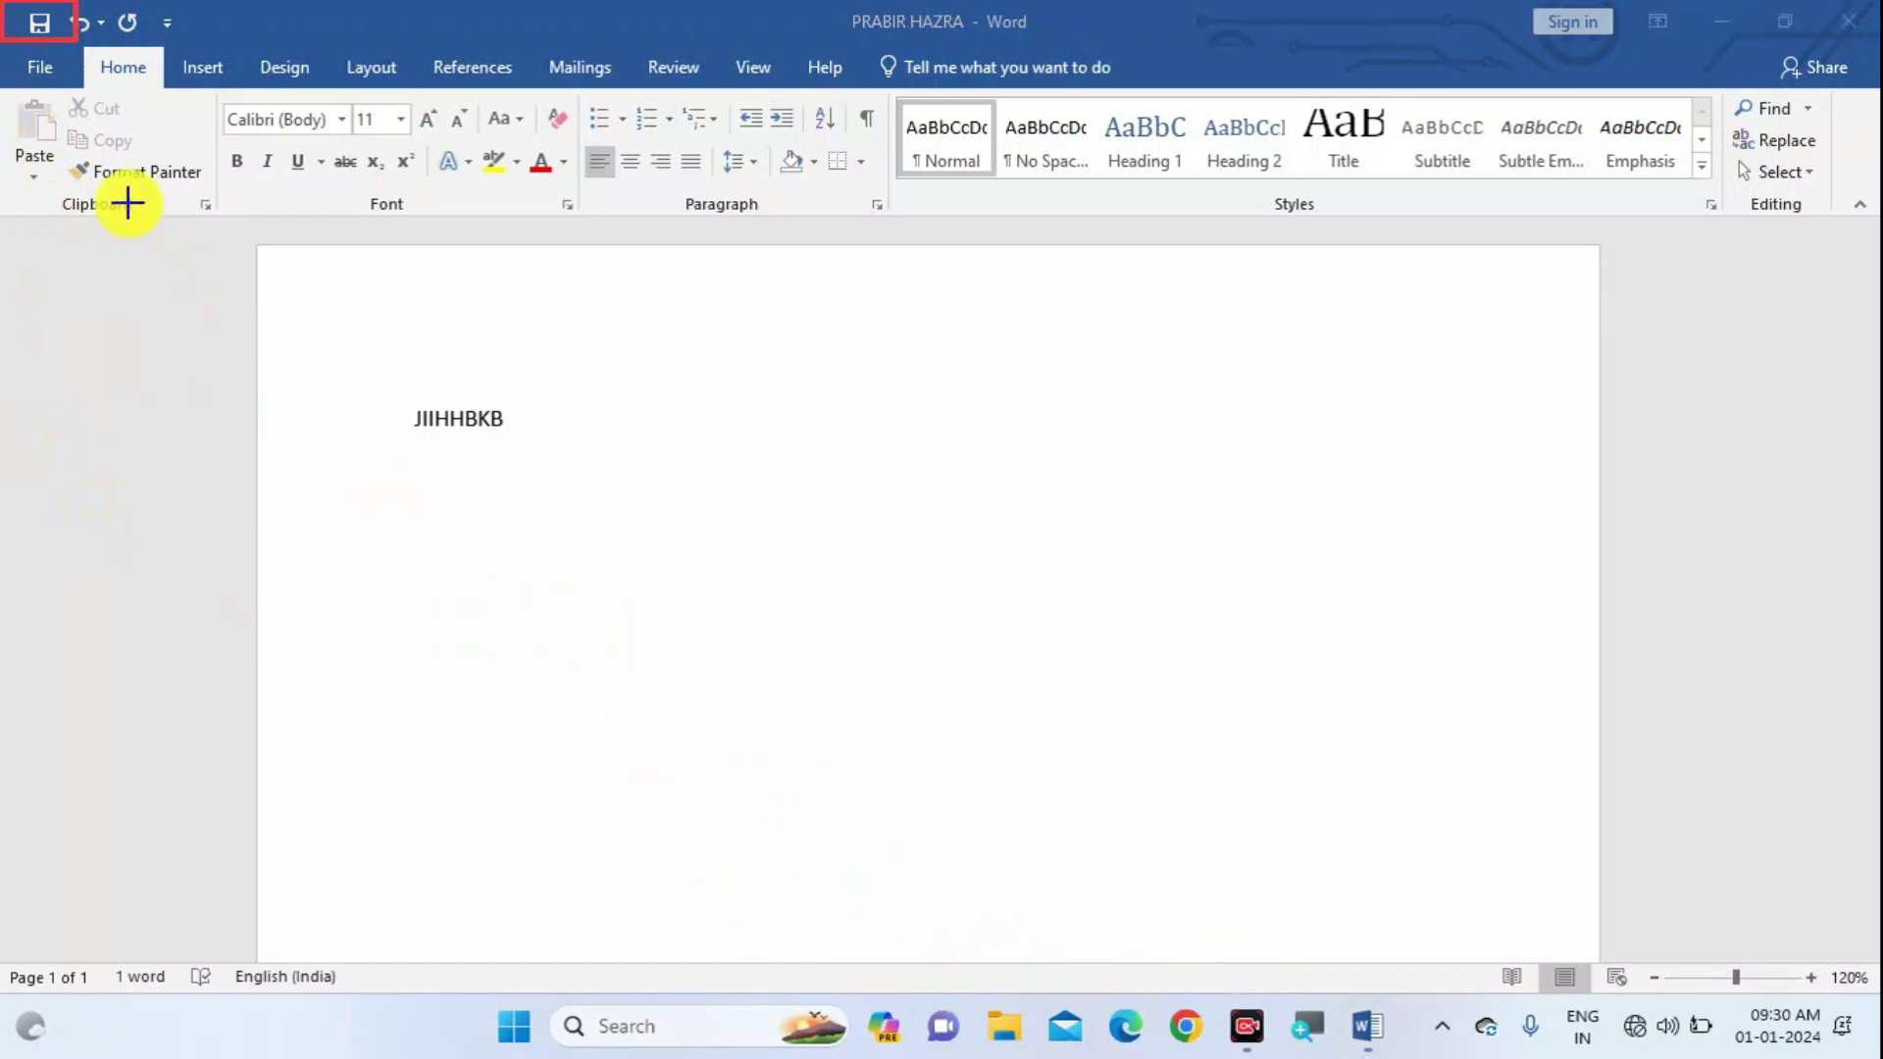
{"action": "left_click", "coordinate": [736, 950]}
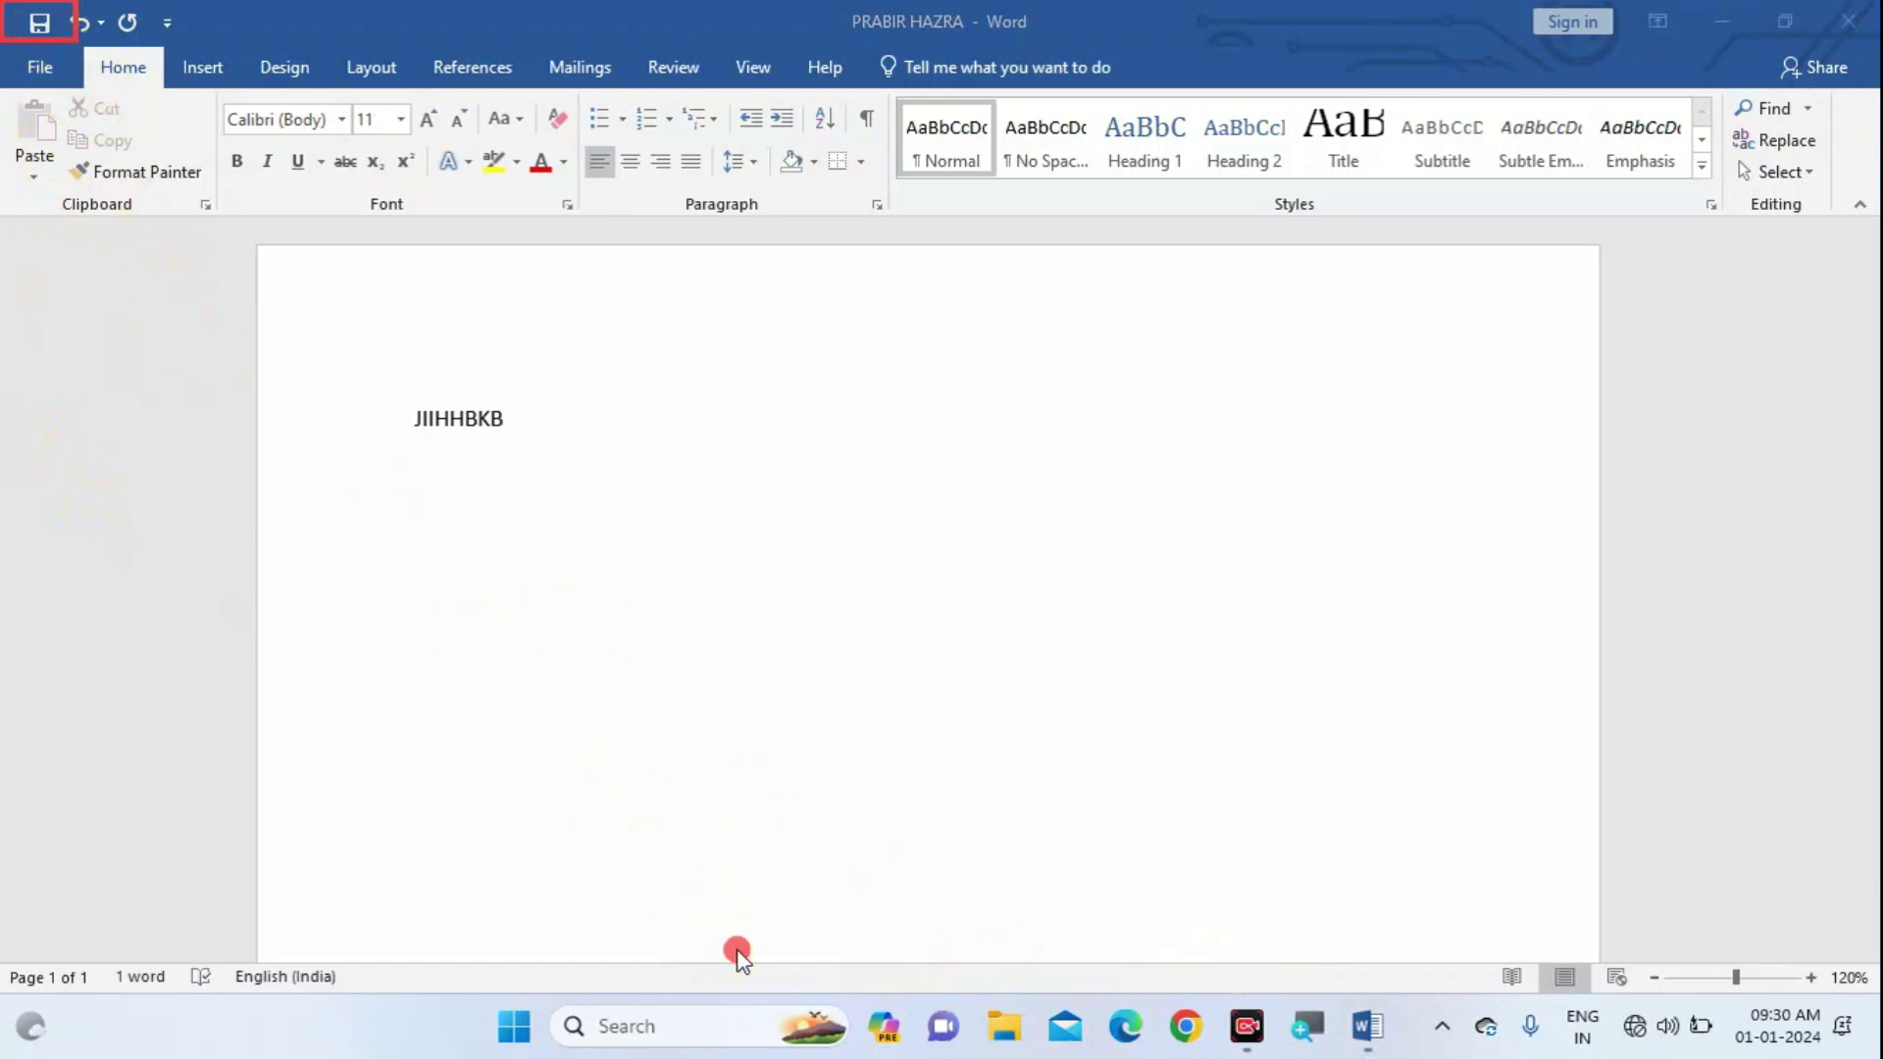
{"action": "type", "text": " YTGM"}
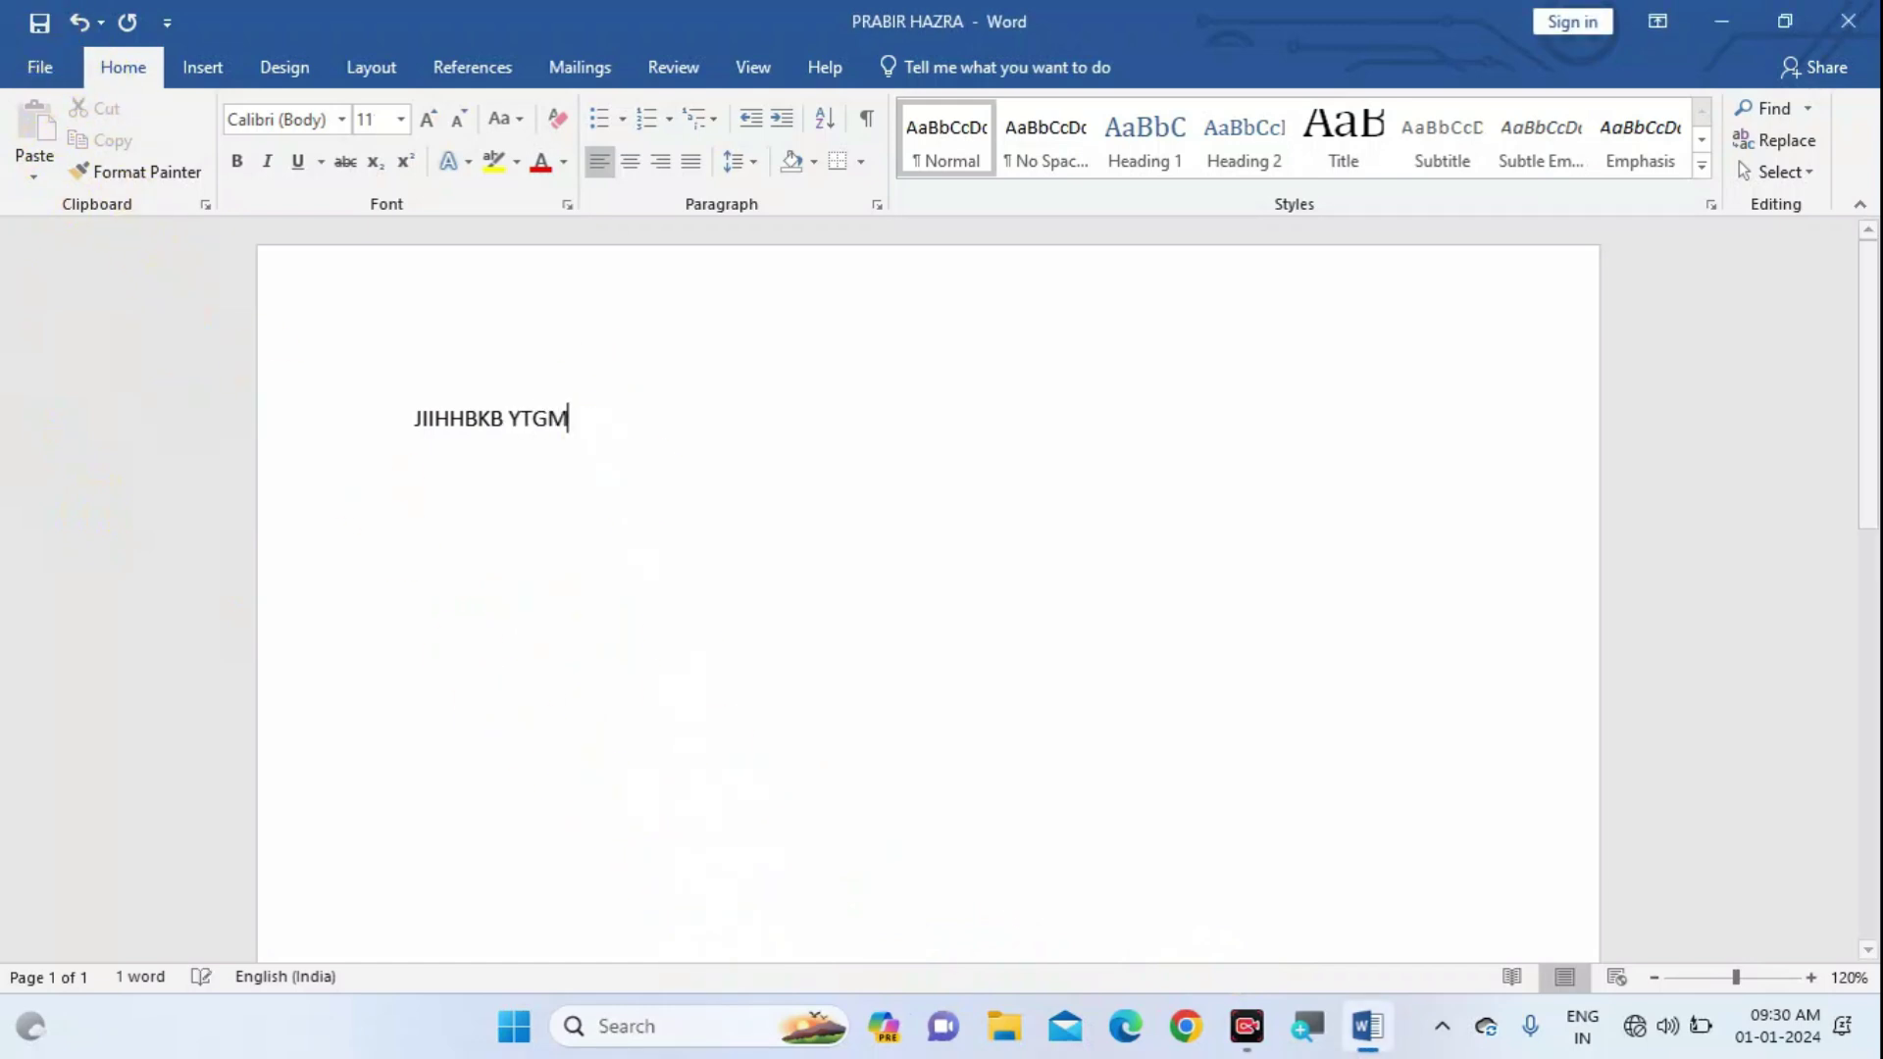
{"action": "type", "text": "TJMTYM YE5Y54Y5Y"}
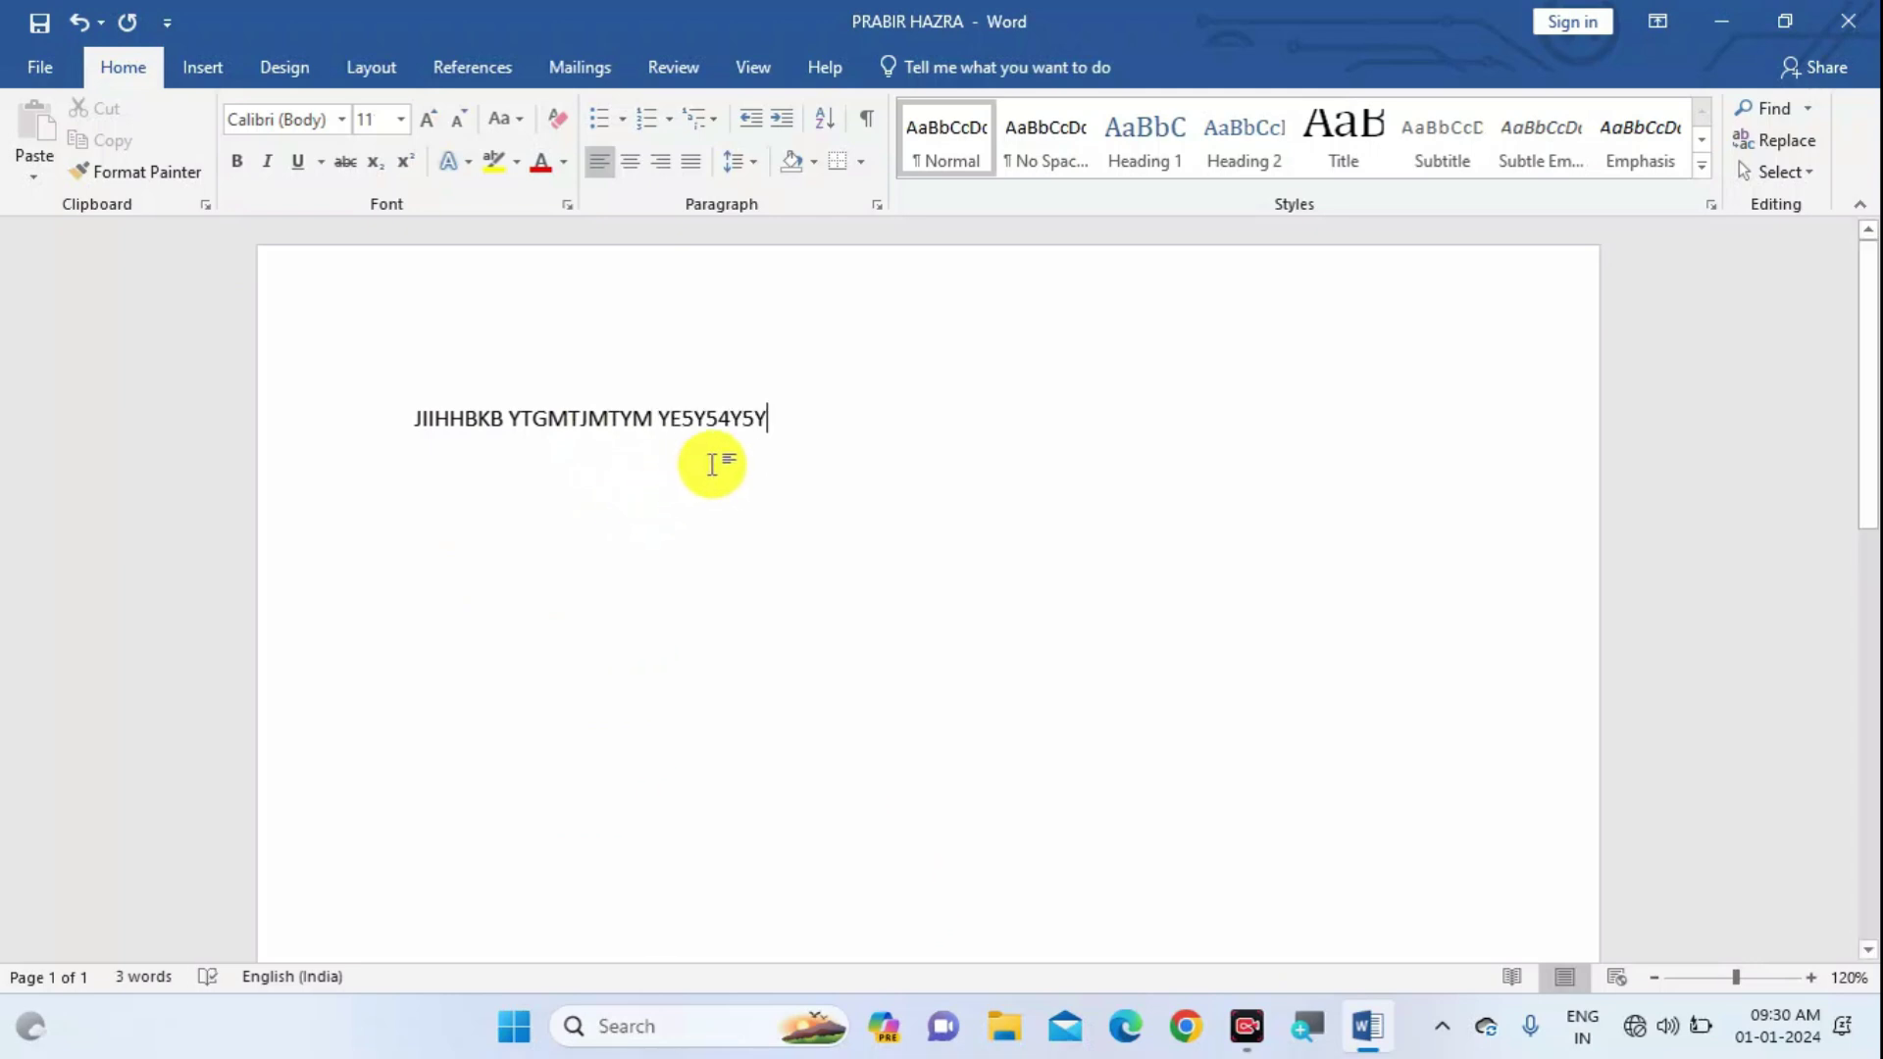
{"action": "left_click", "coordinate": [40, 24]}
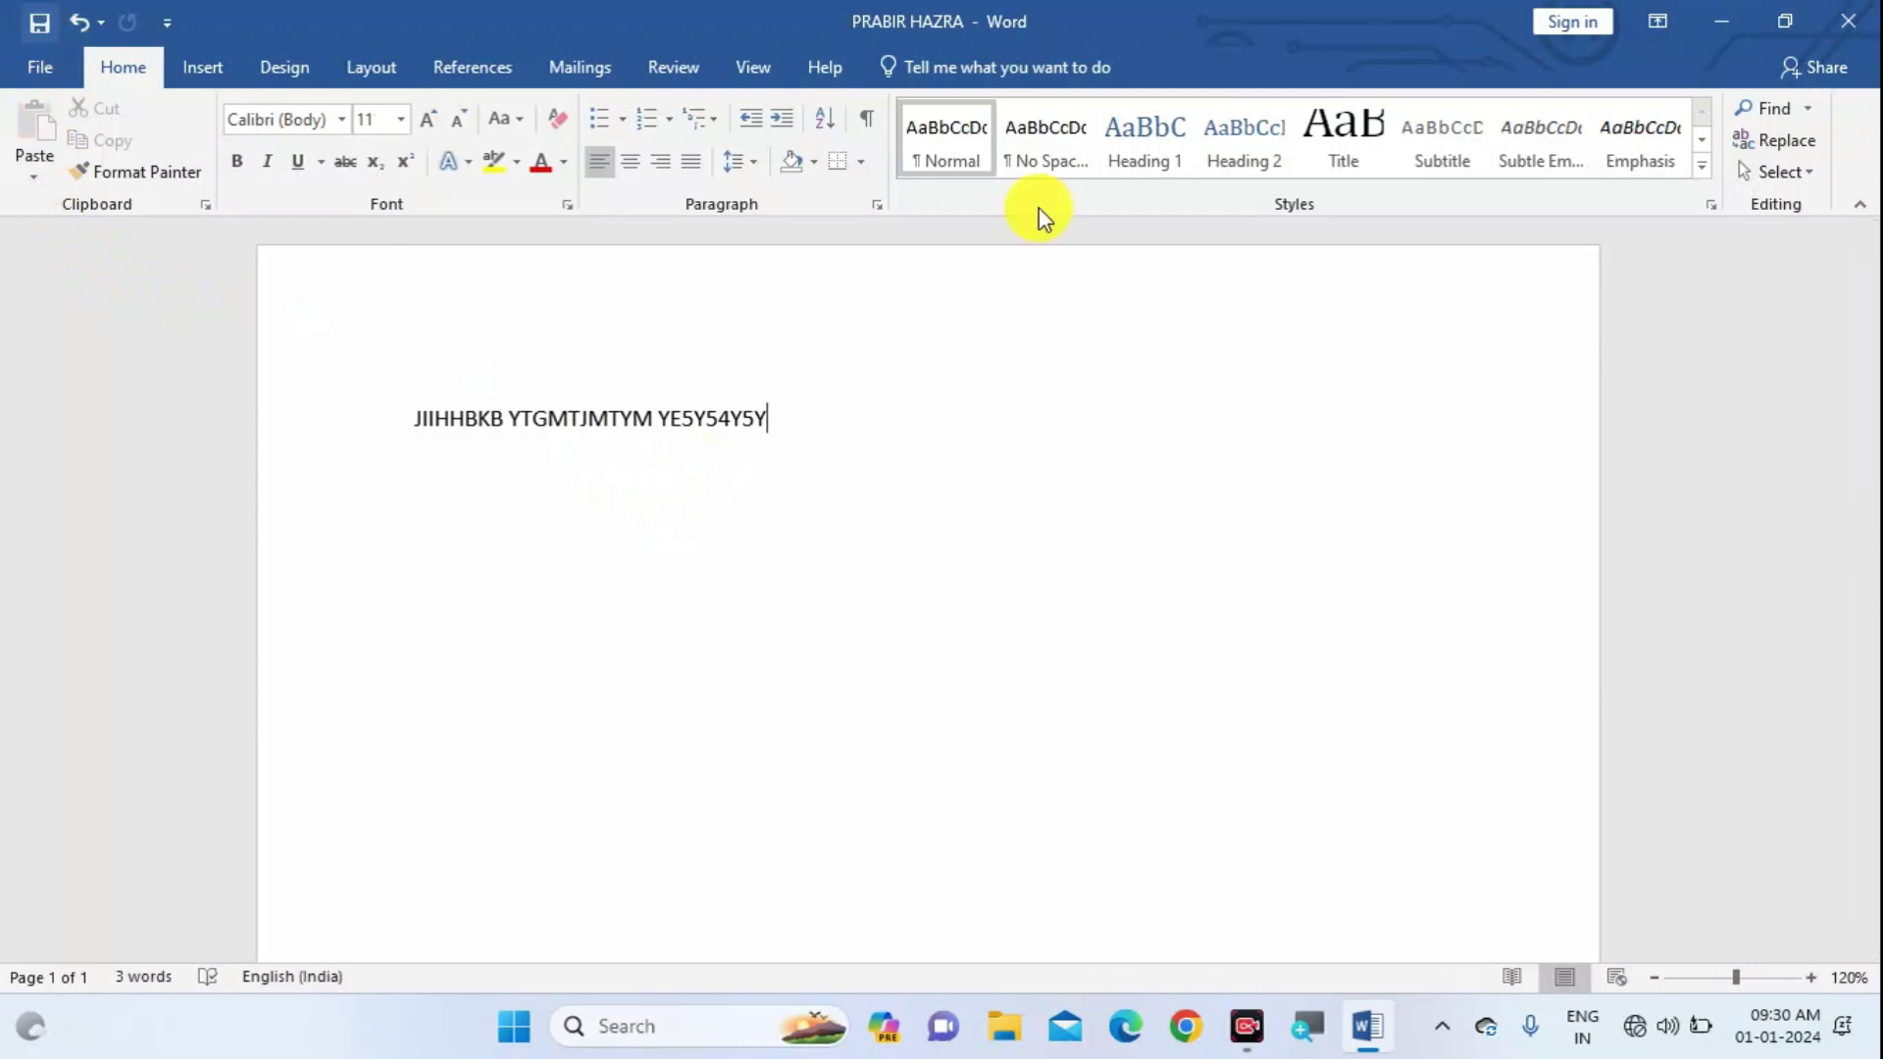
{"action": "left_click", "coordinate": [1864, 13]}
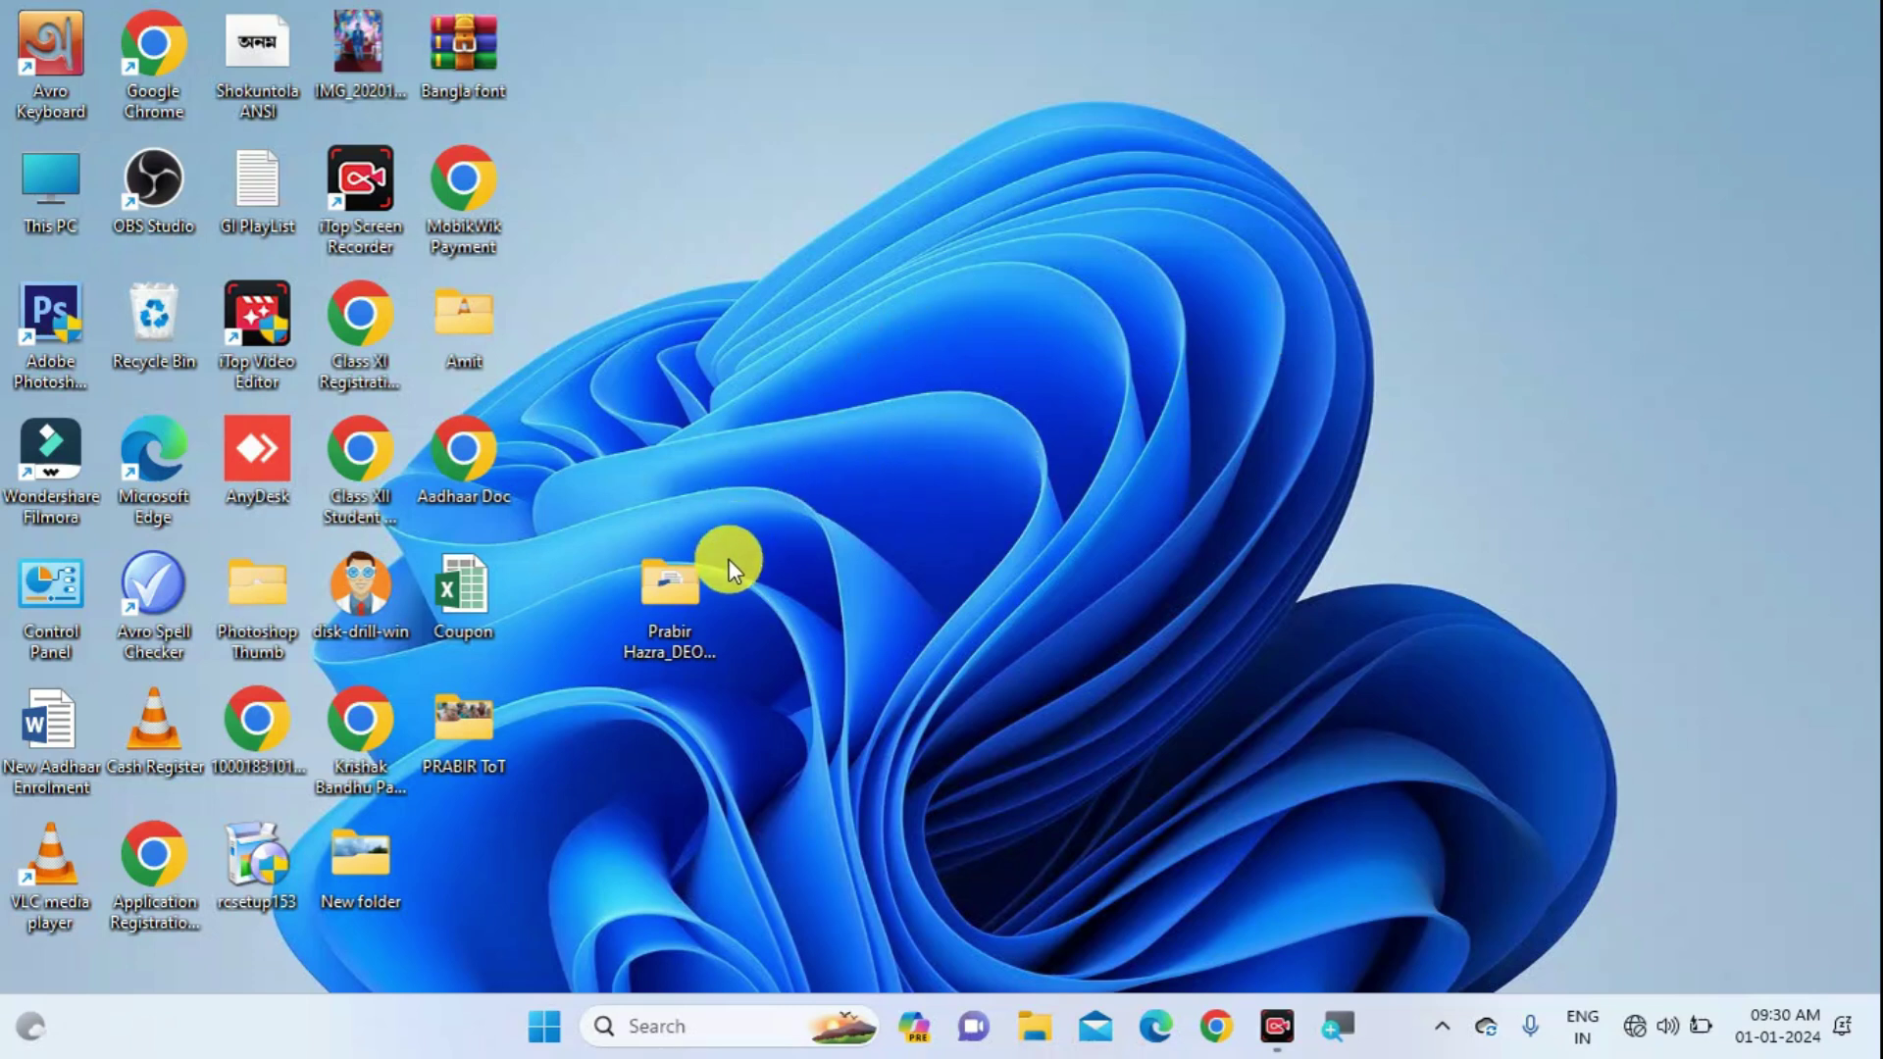
Reopen the saved document from the _DEO01012024 folder in File Explorer.
{"action": "left_click", "coordinate": [671, 597]}
{"action": "double_click", "coordinate": [671, 598]}
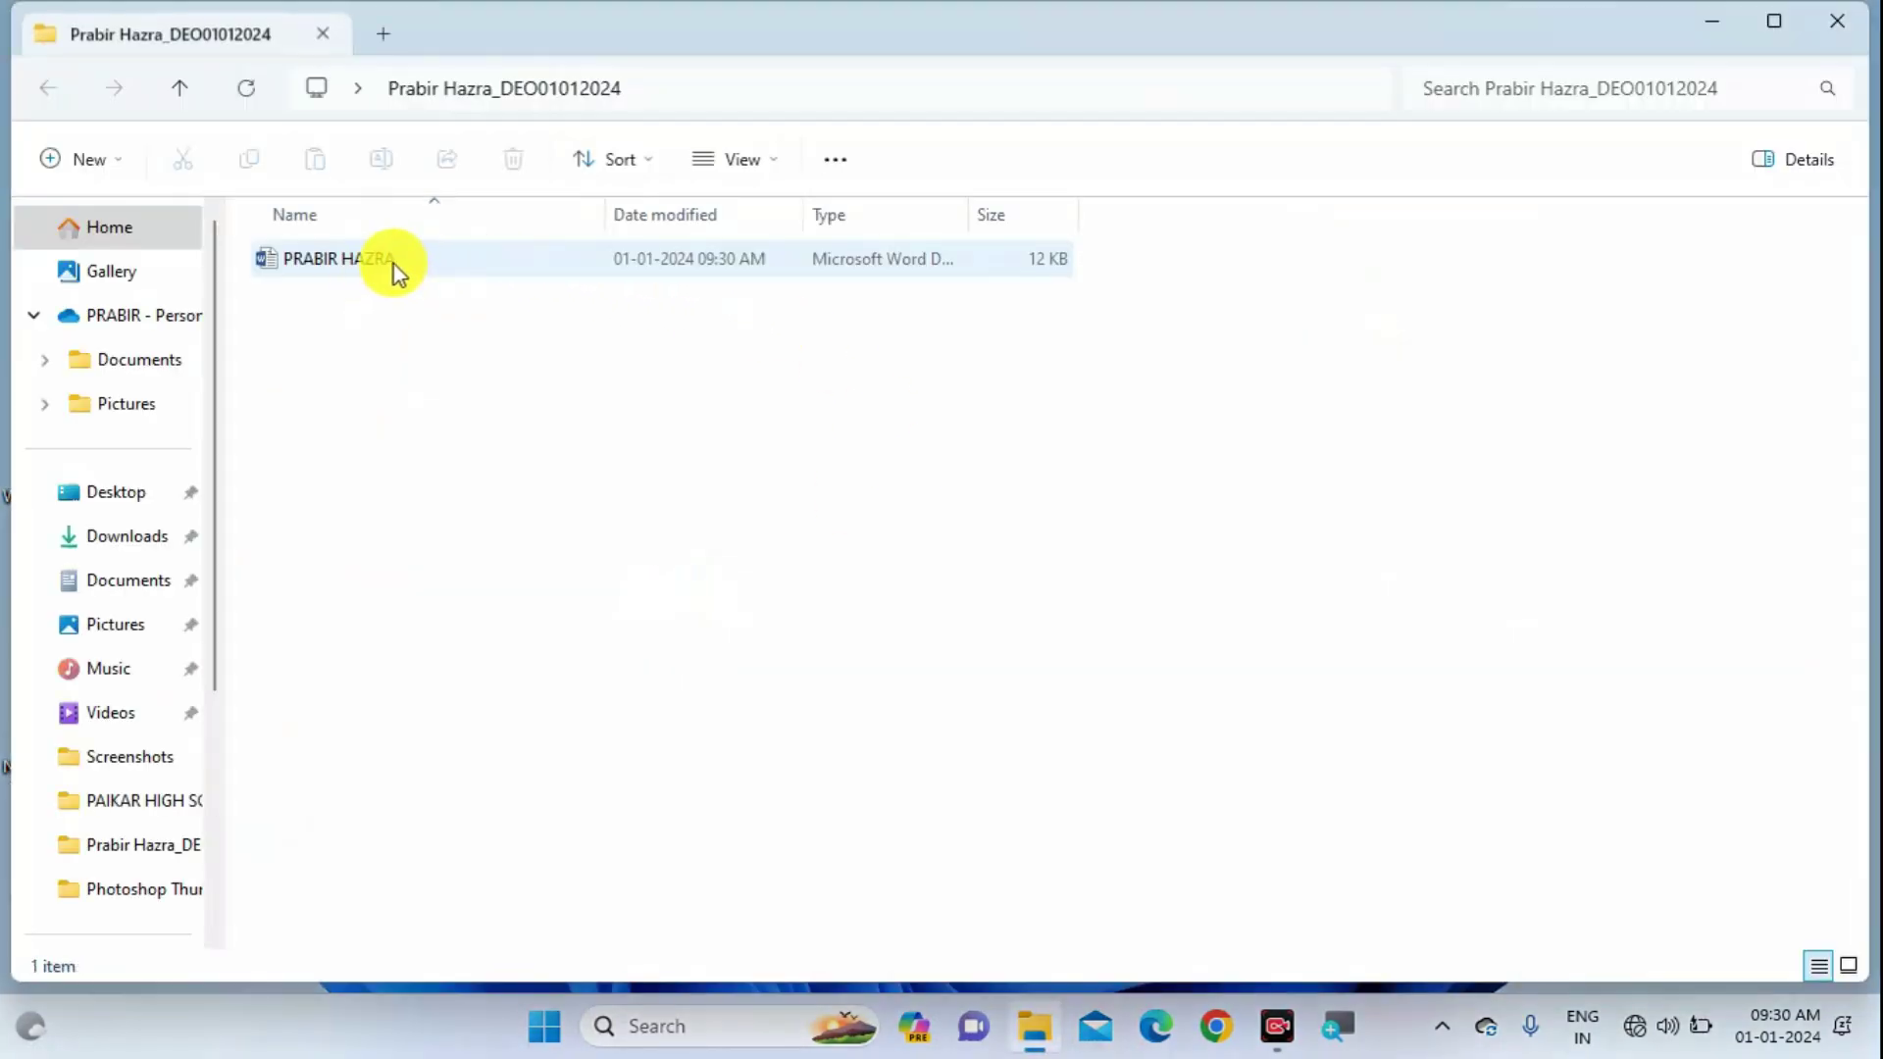
{"action": "double_click", "coordinate": [374, 267]}
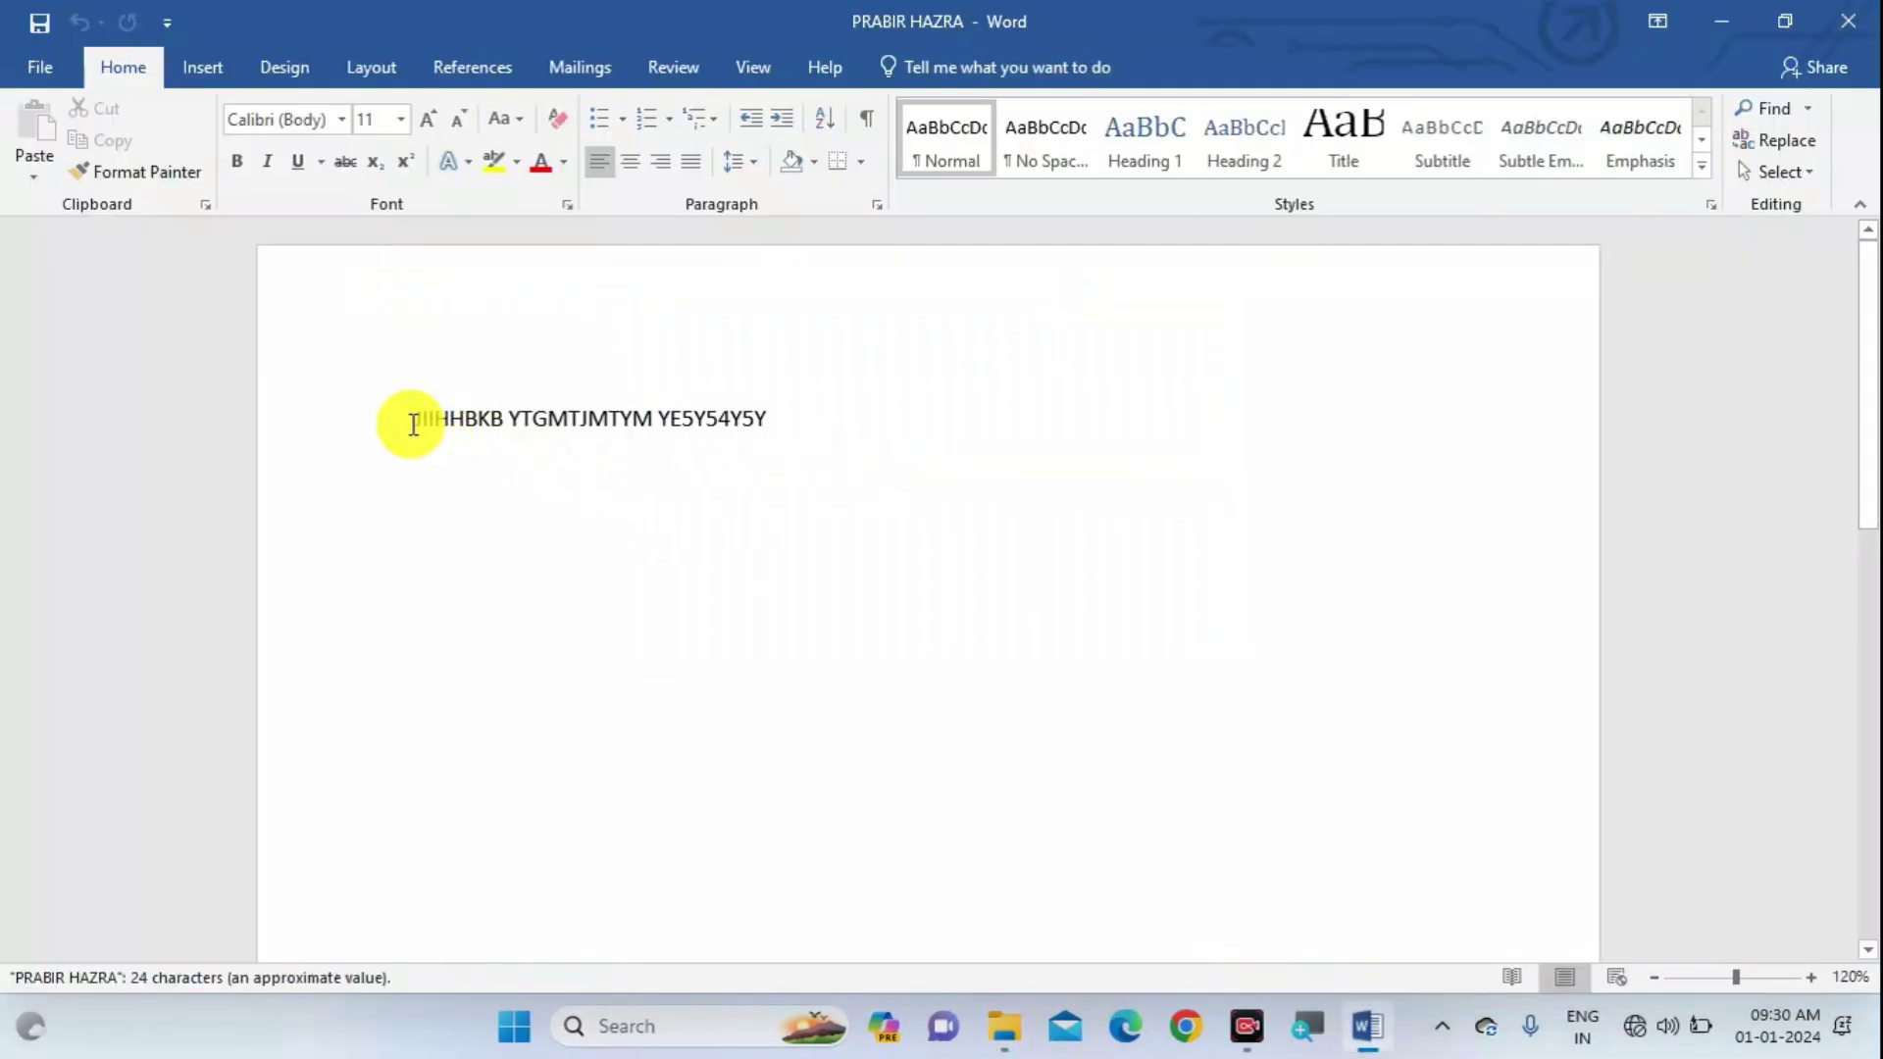
{"action": "left_click_drag", "start_coordinate": [416, 420], "coordinate": [782, 420]}
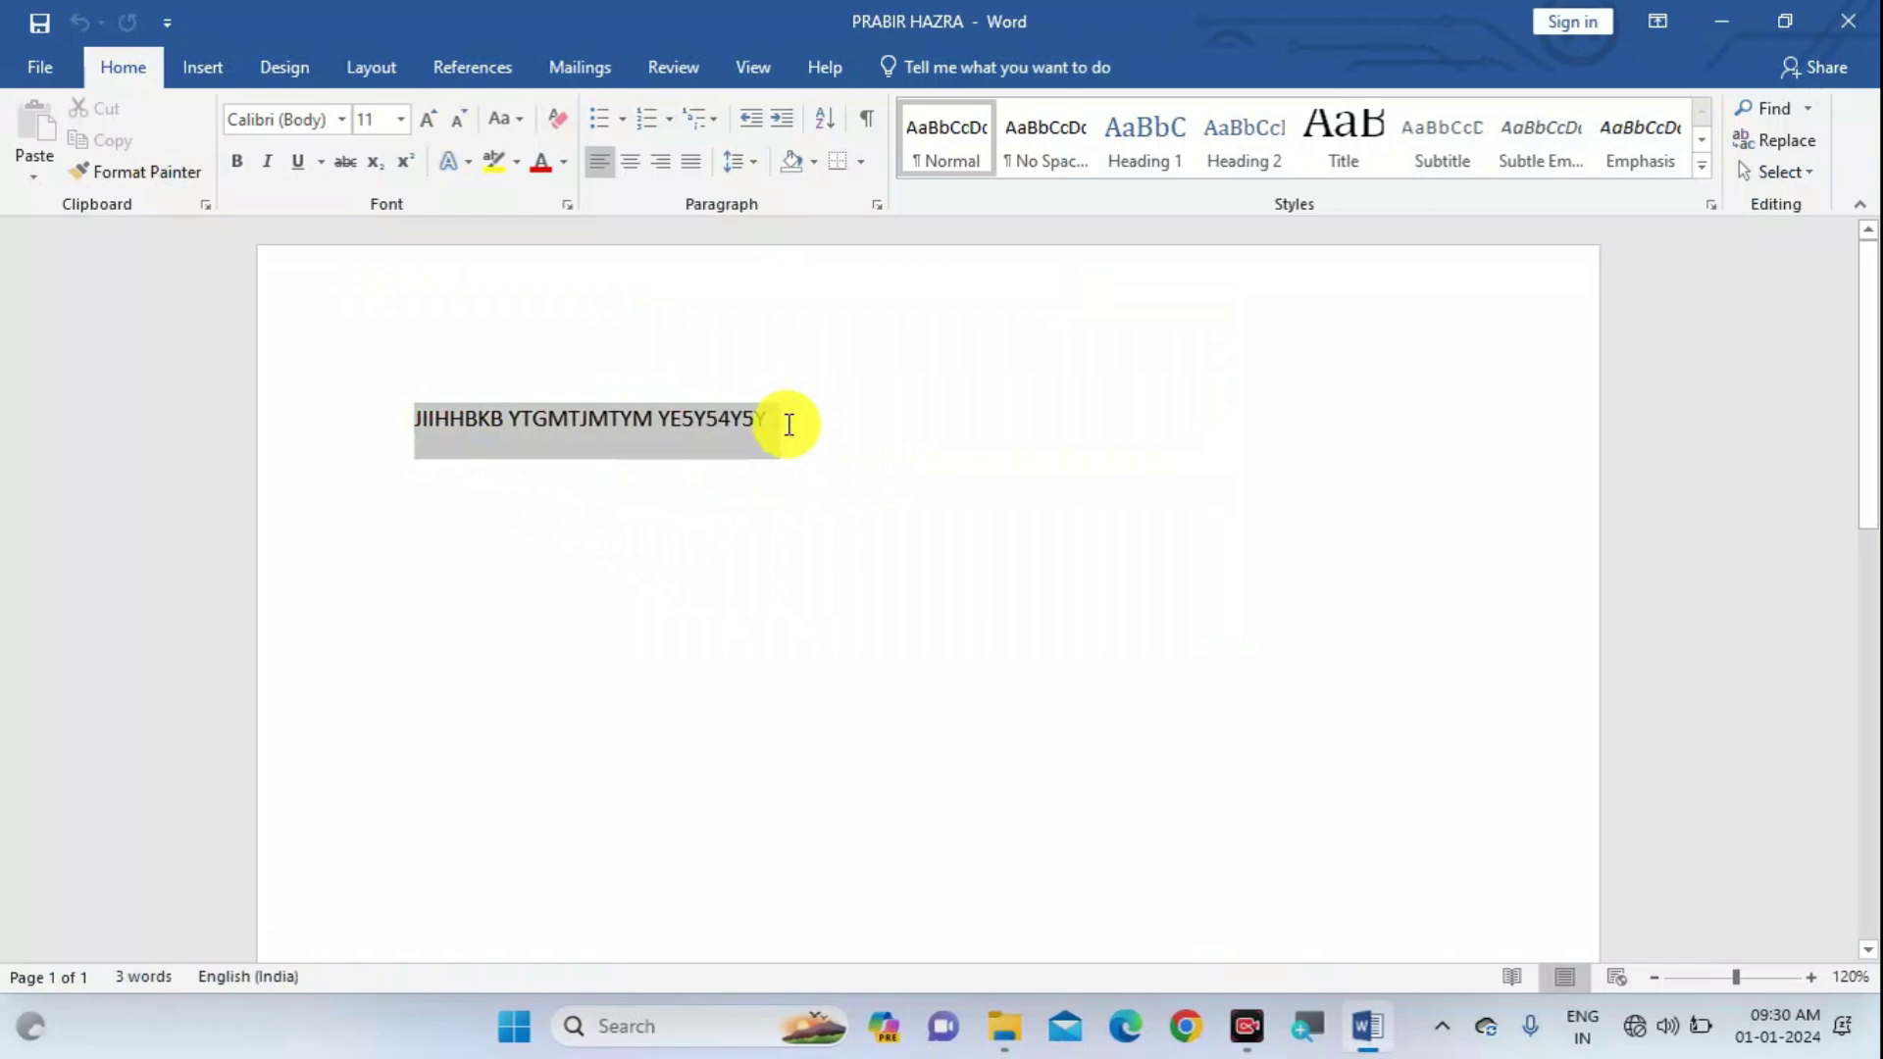
Replace the old line with =RAND() sample paragraphs and add an empty line above them.
{"action": "left_click", "coordinate": [707, 727]}
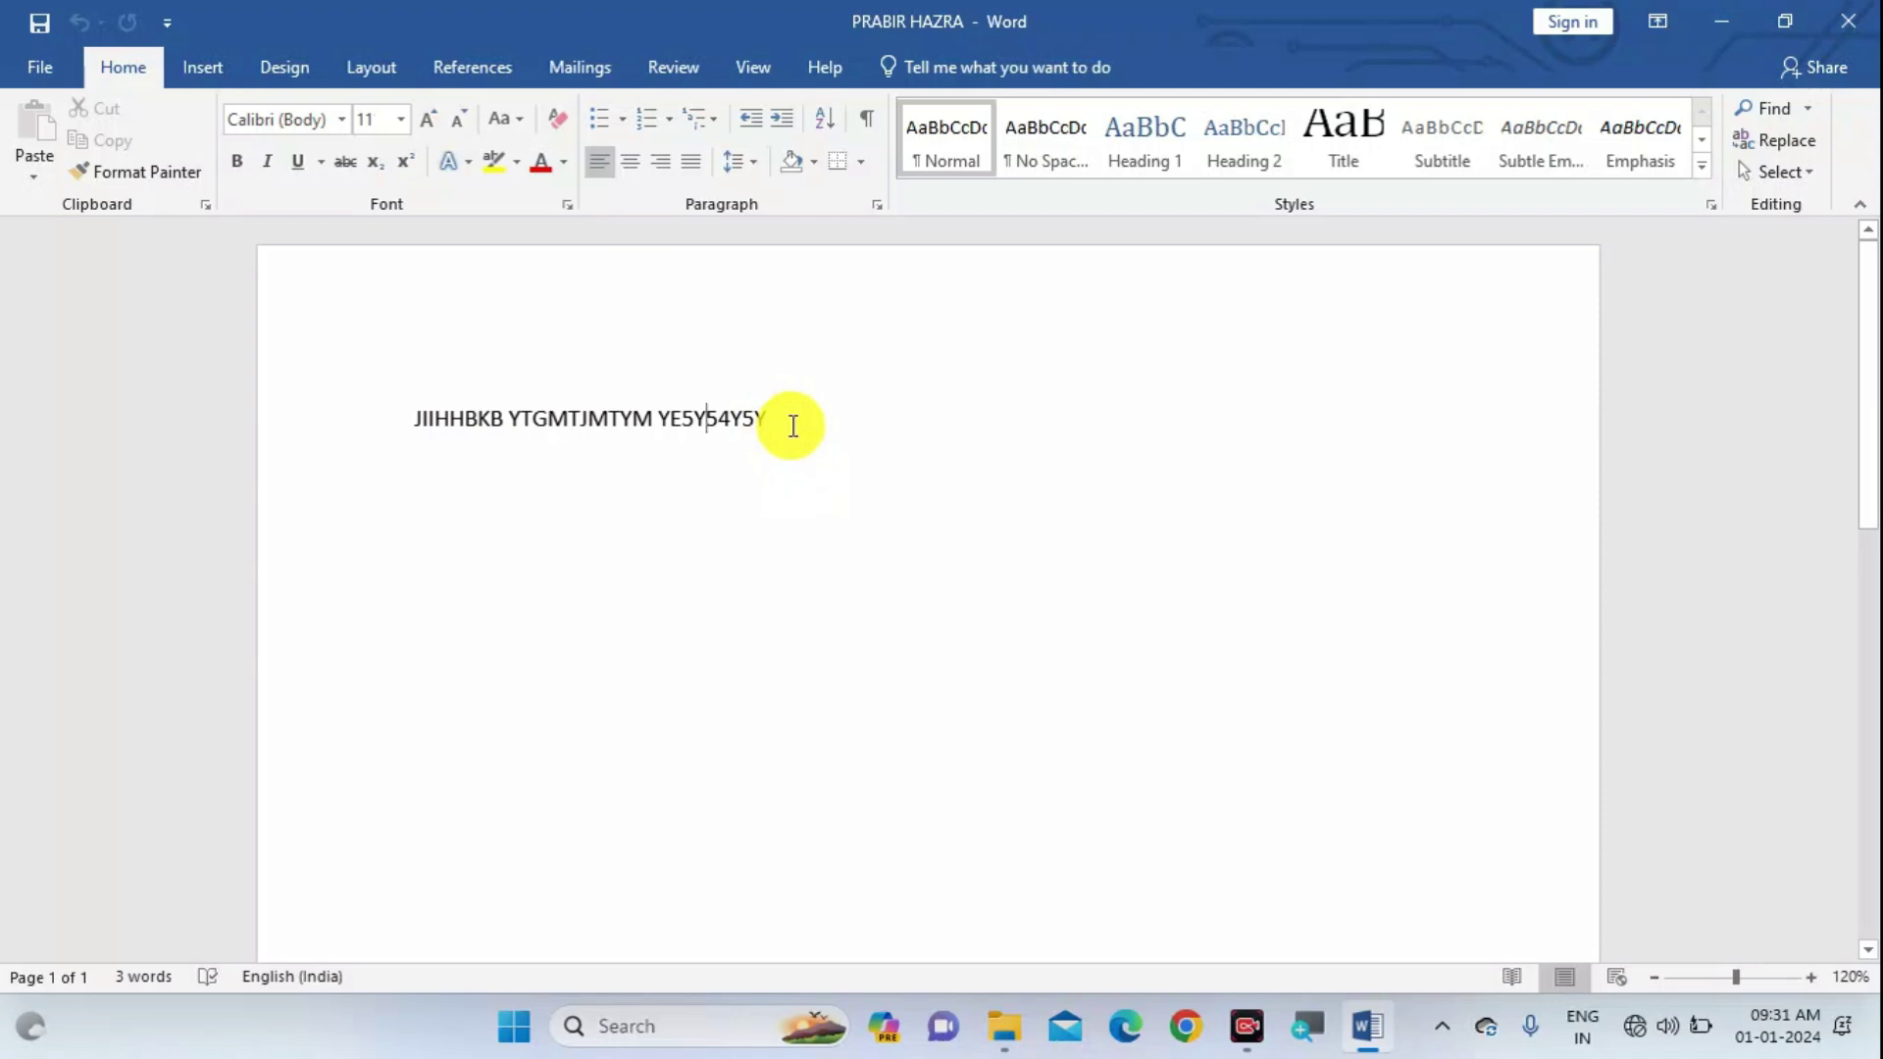
{"action": "left_click_drag", "start_coordinate": [793, 425], "coordinate": [337, 420]}
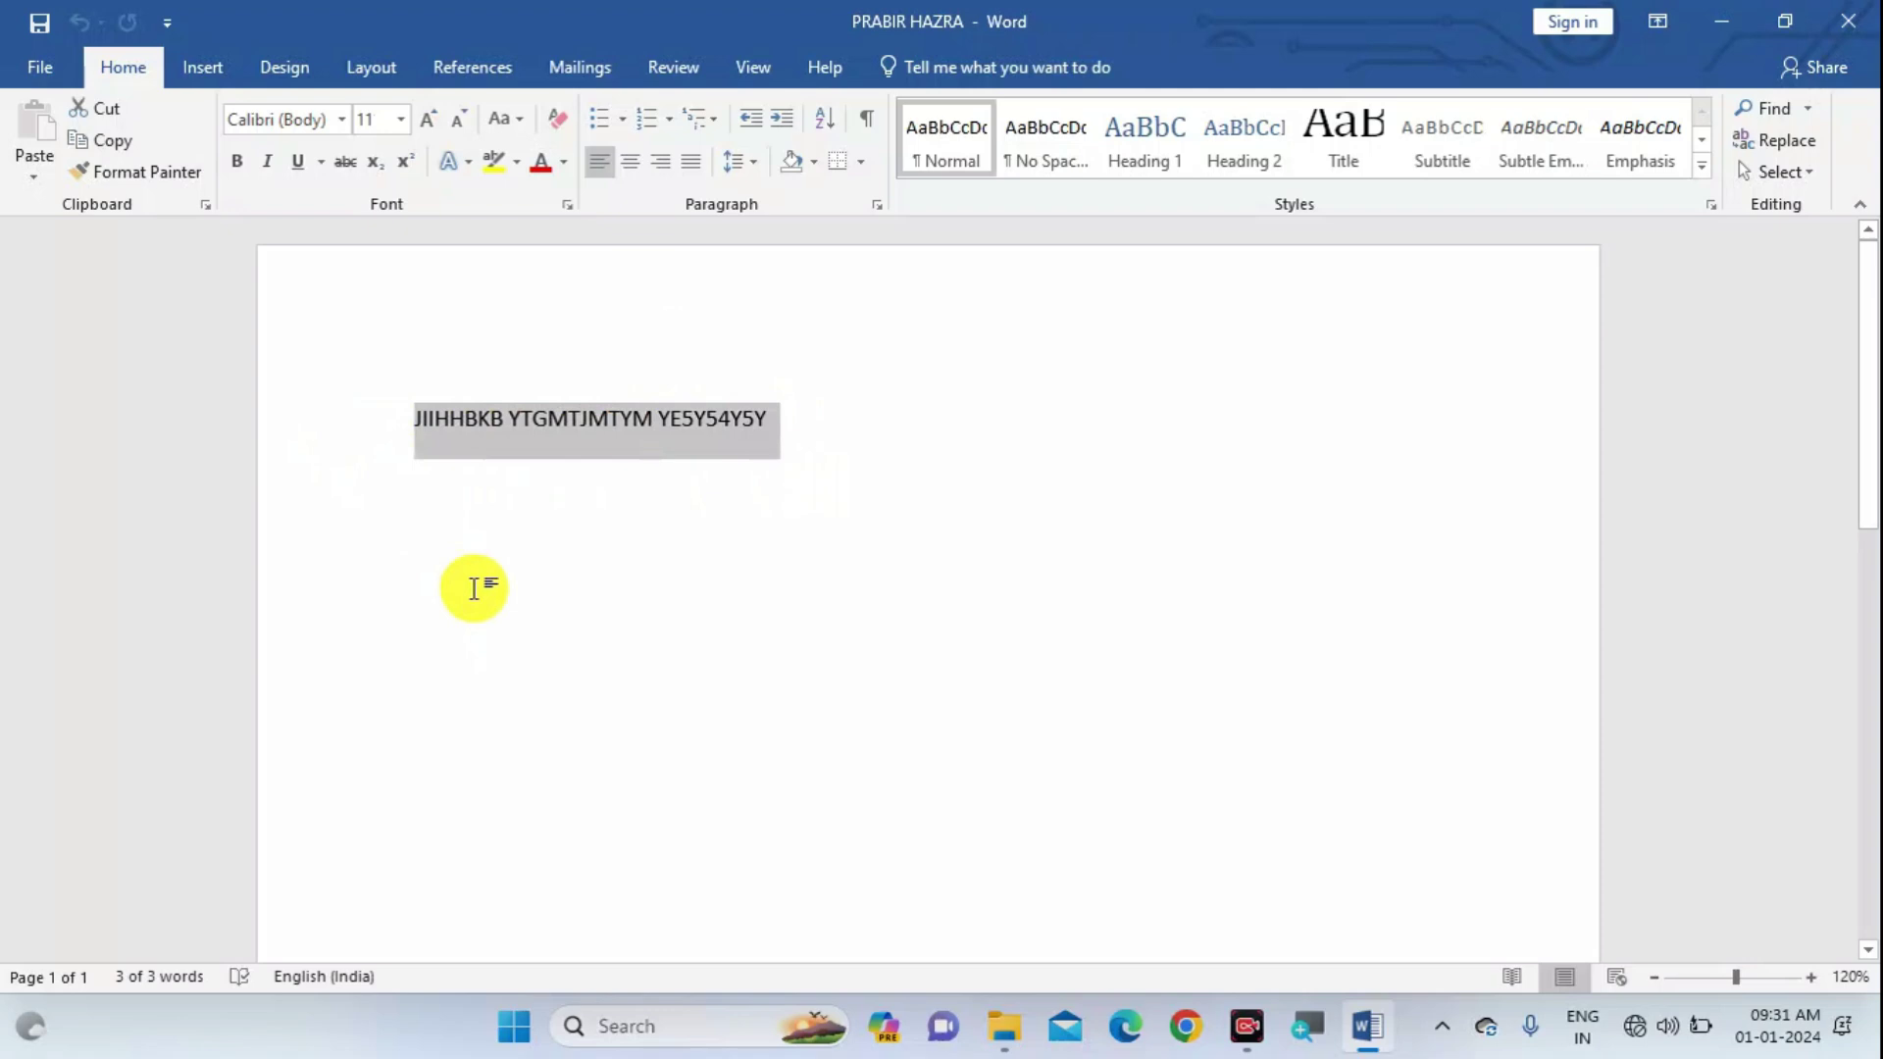
{"action": "key", "text": "Delete"}
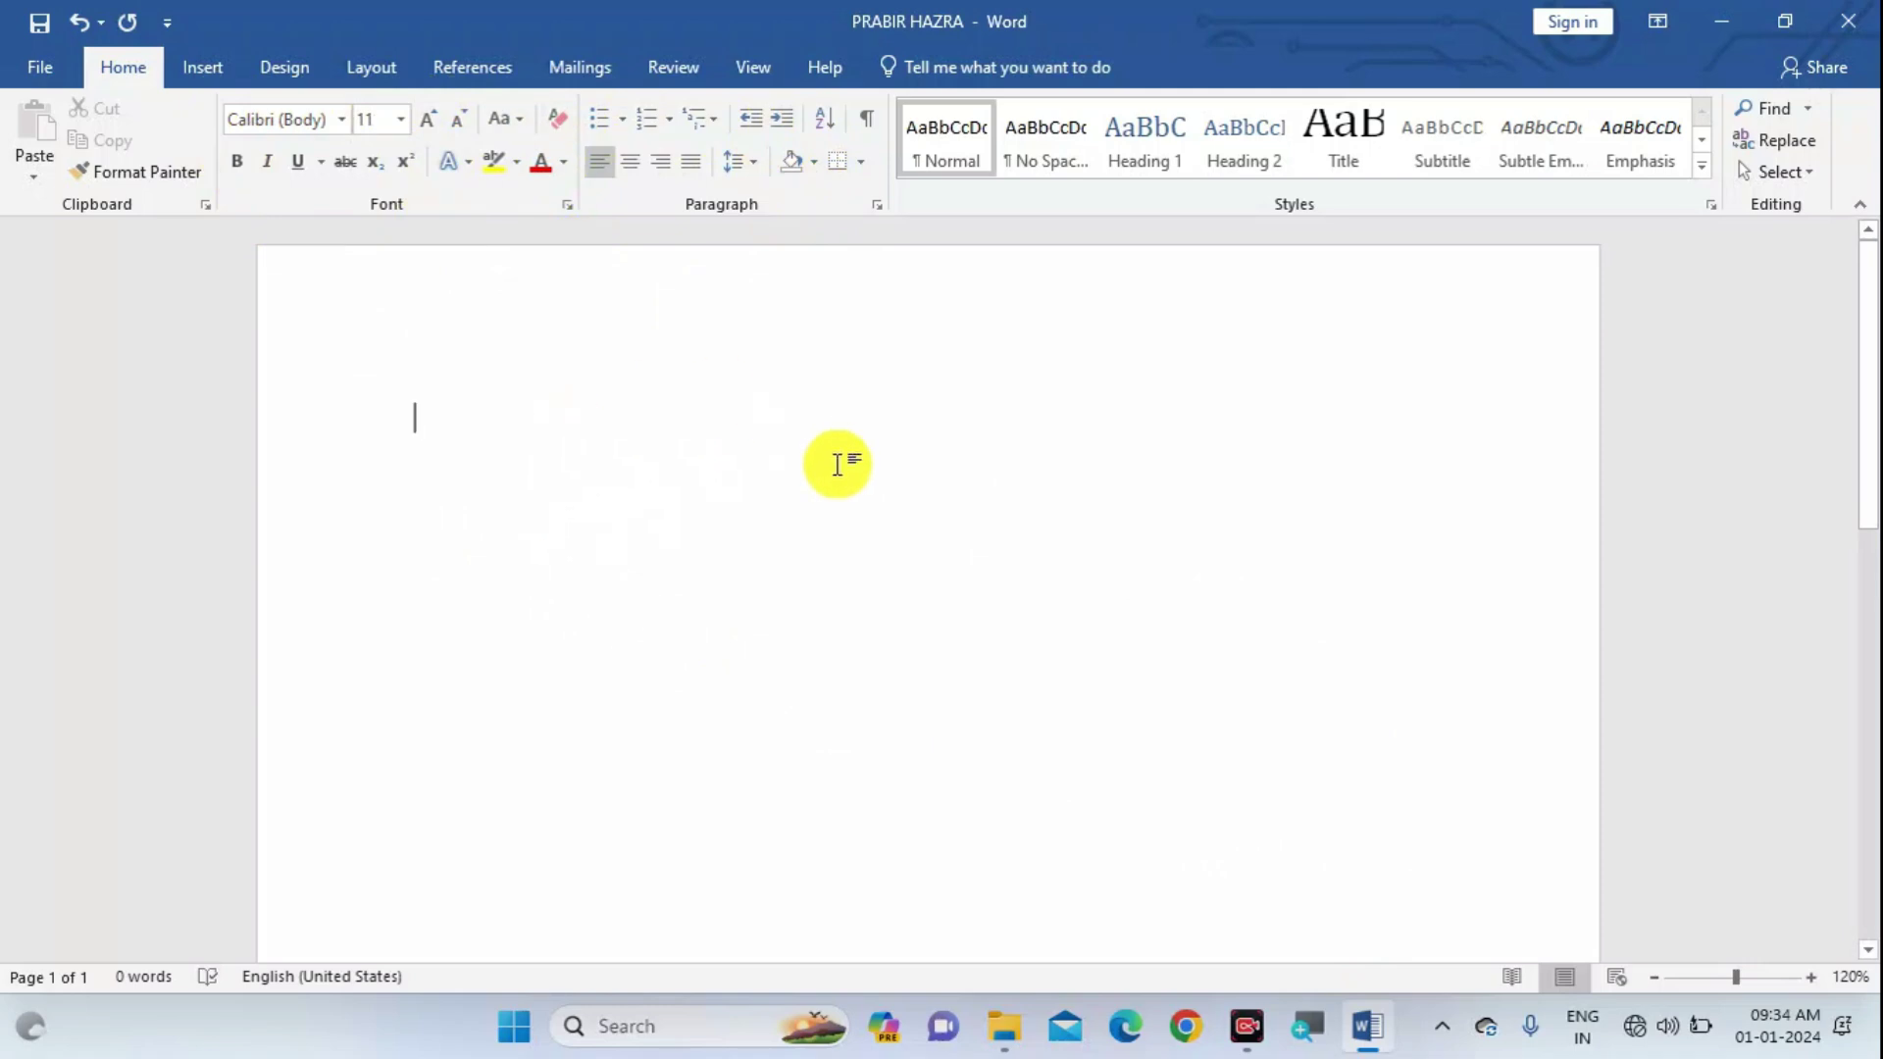
{"action": "type", "text": "=RAND"}
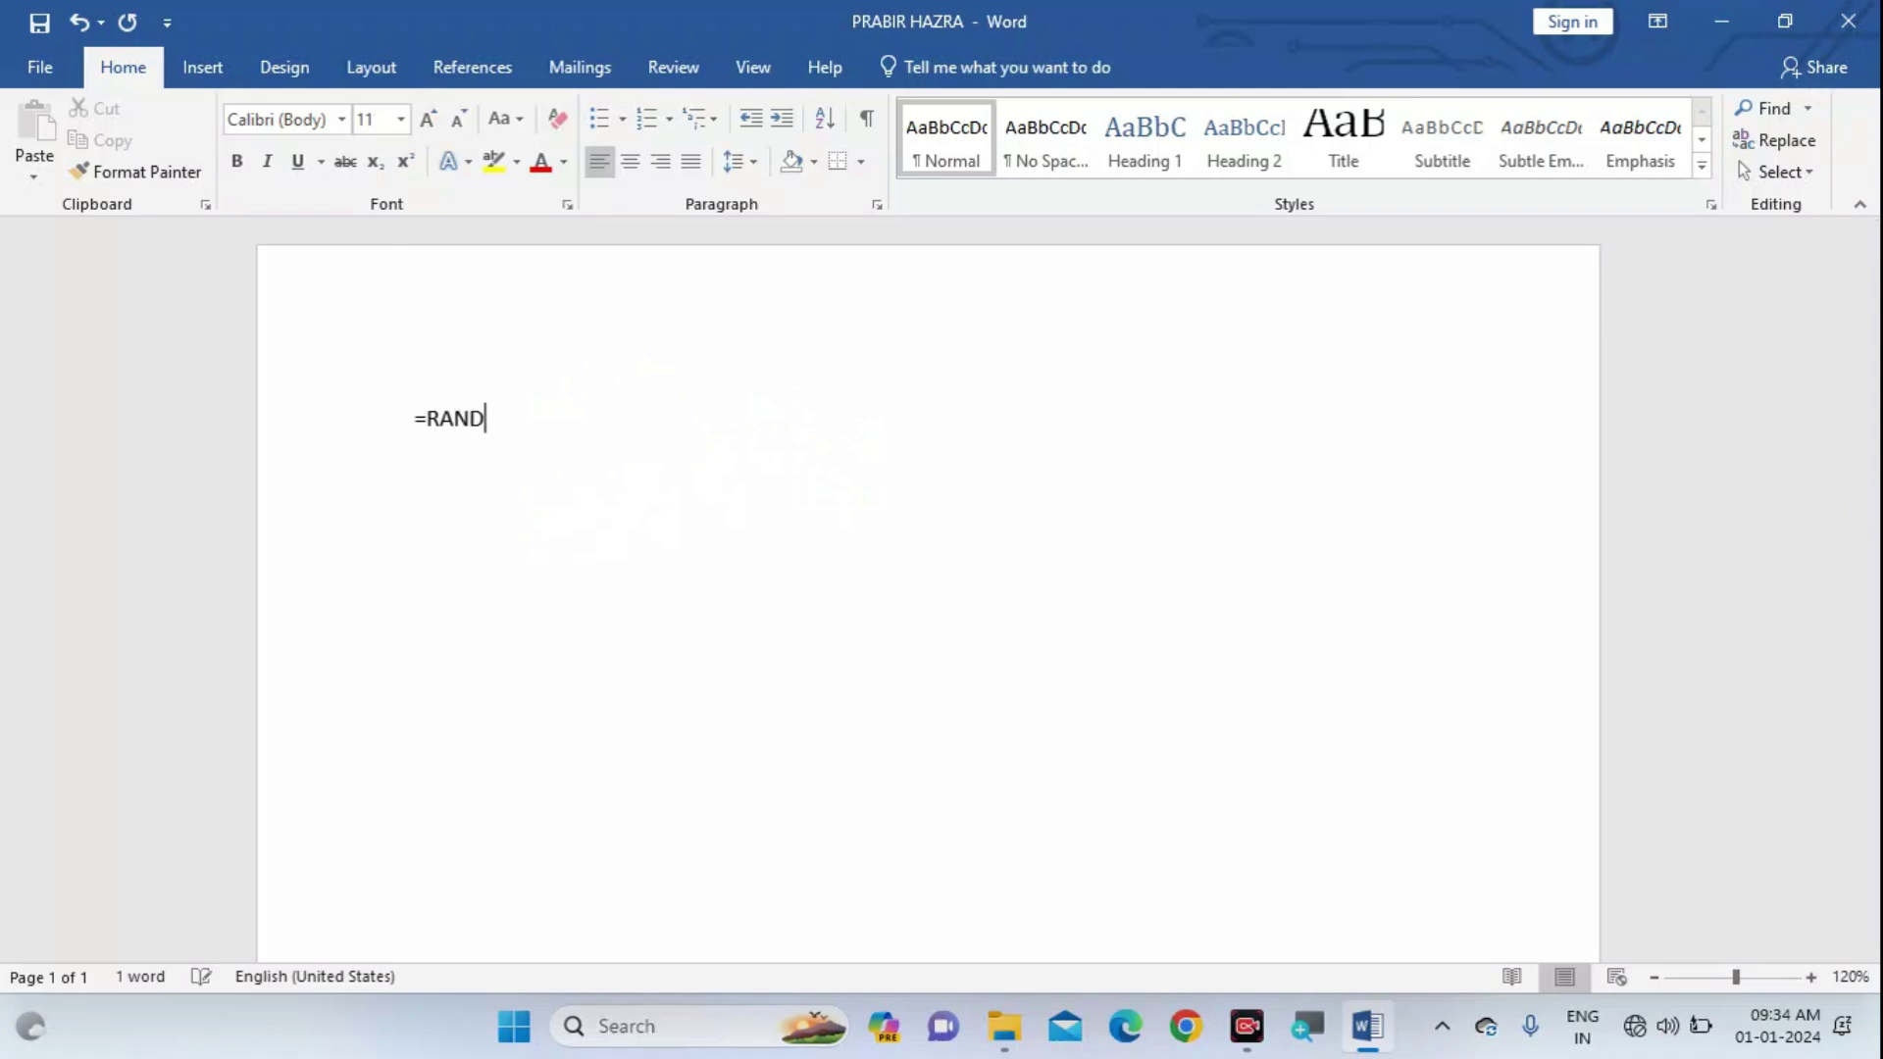
{"action": "type", "text": "()"}
{"action": "key", "text": "Return"}
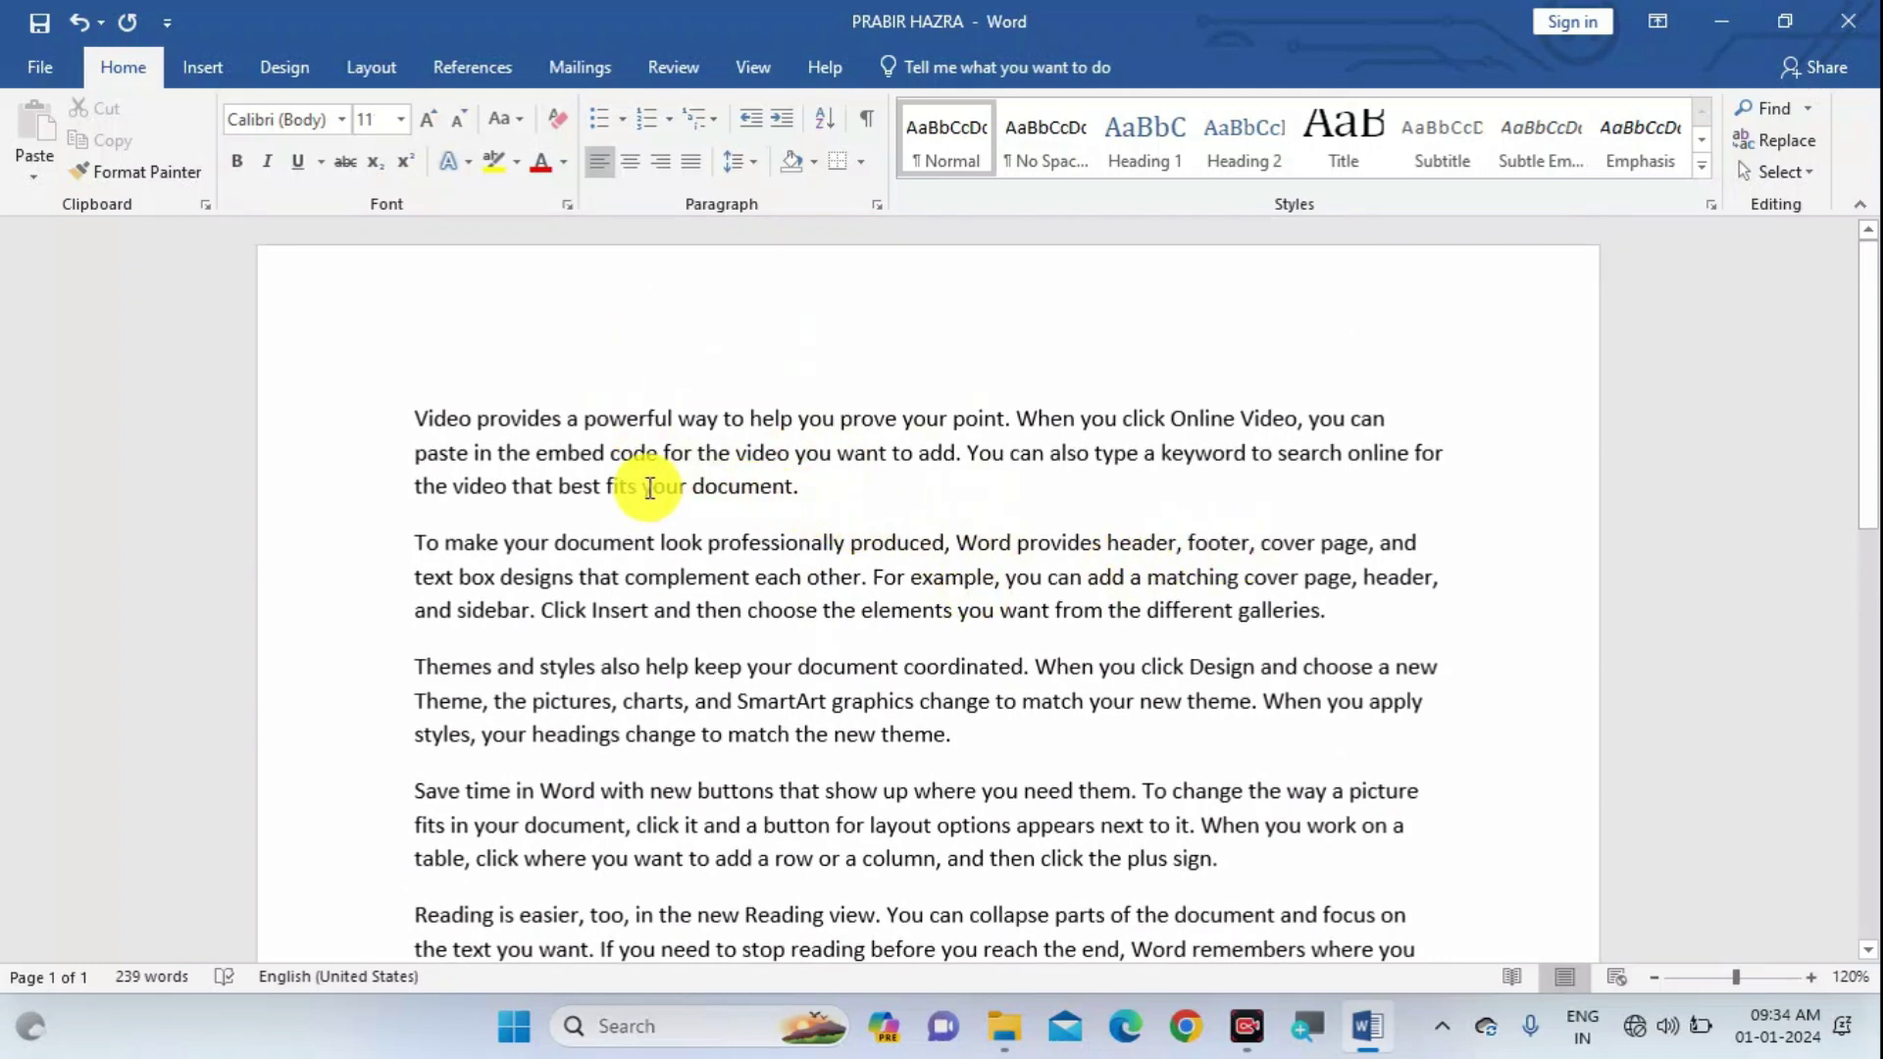
{"action": "left_click", "coordinate": [414, 415]}
{"action": "key", "text": "Return"}
{"action": "type", "text": "NOTICE"}
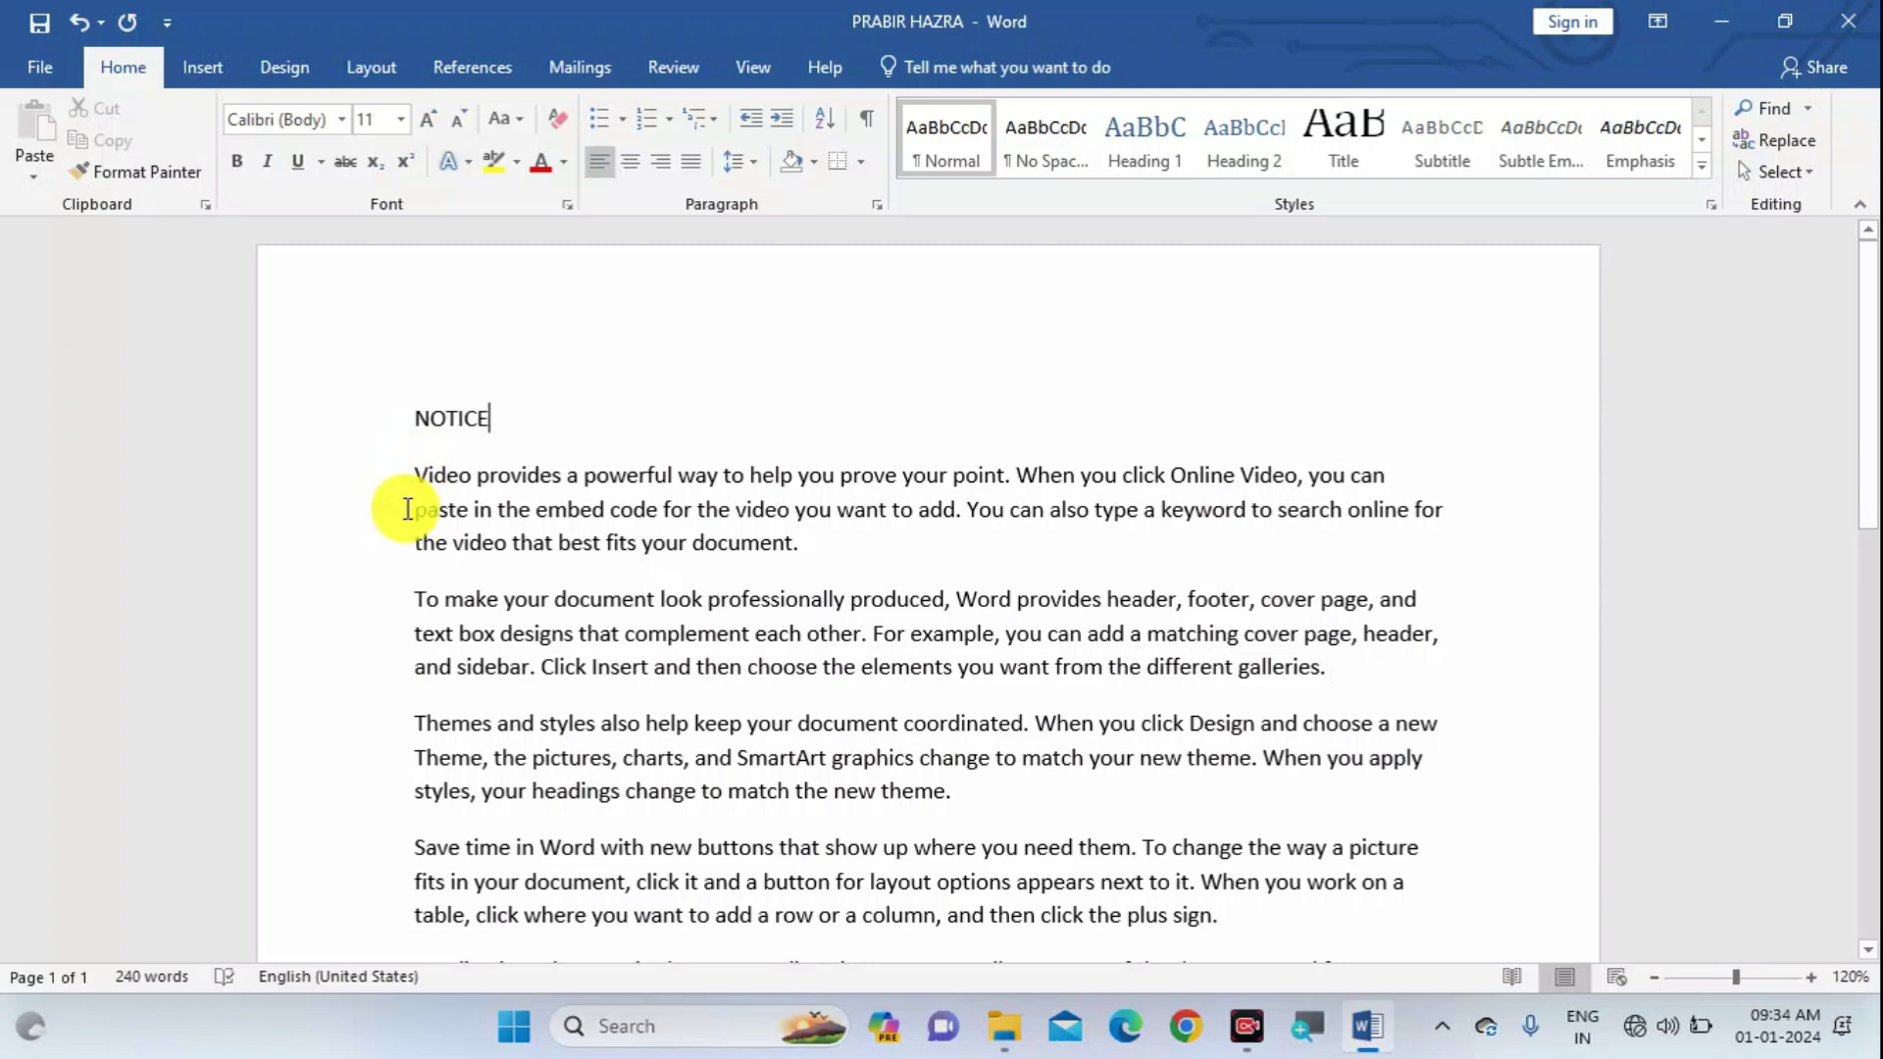
Select the NOTICE title and centre it.
{"action": "left_click", "coordinate": [414, 417]}
{"action": "left_click_drag", "start_coordinate": [414, 417], "coordinate": [496, 418]}
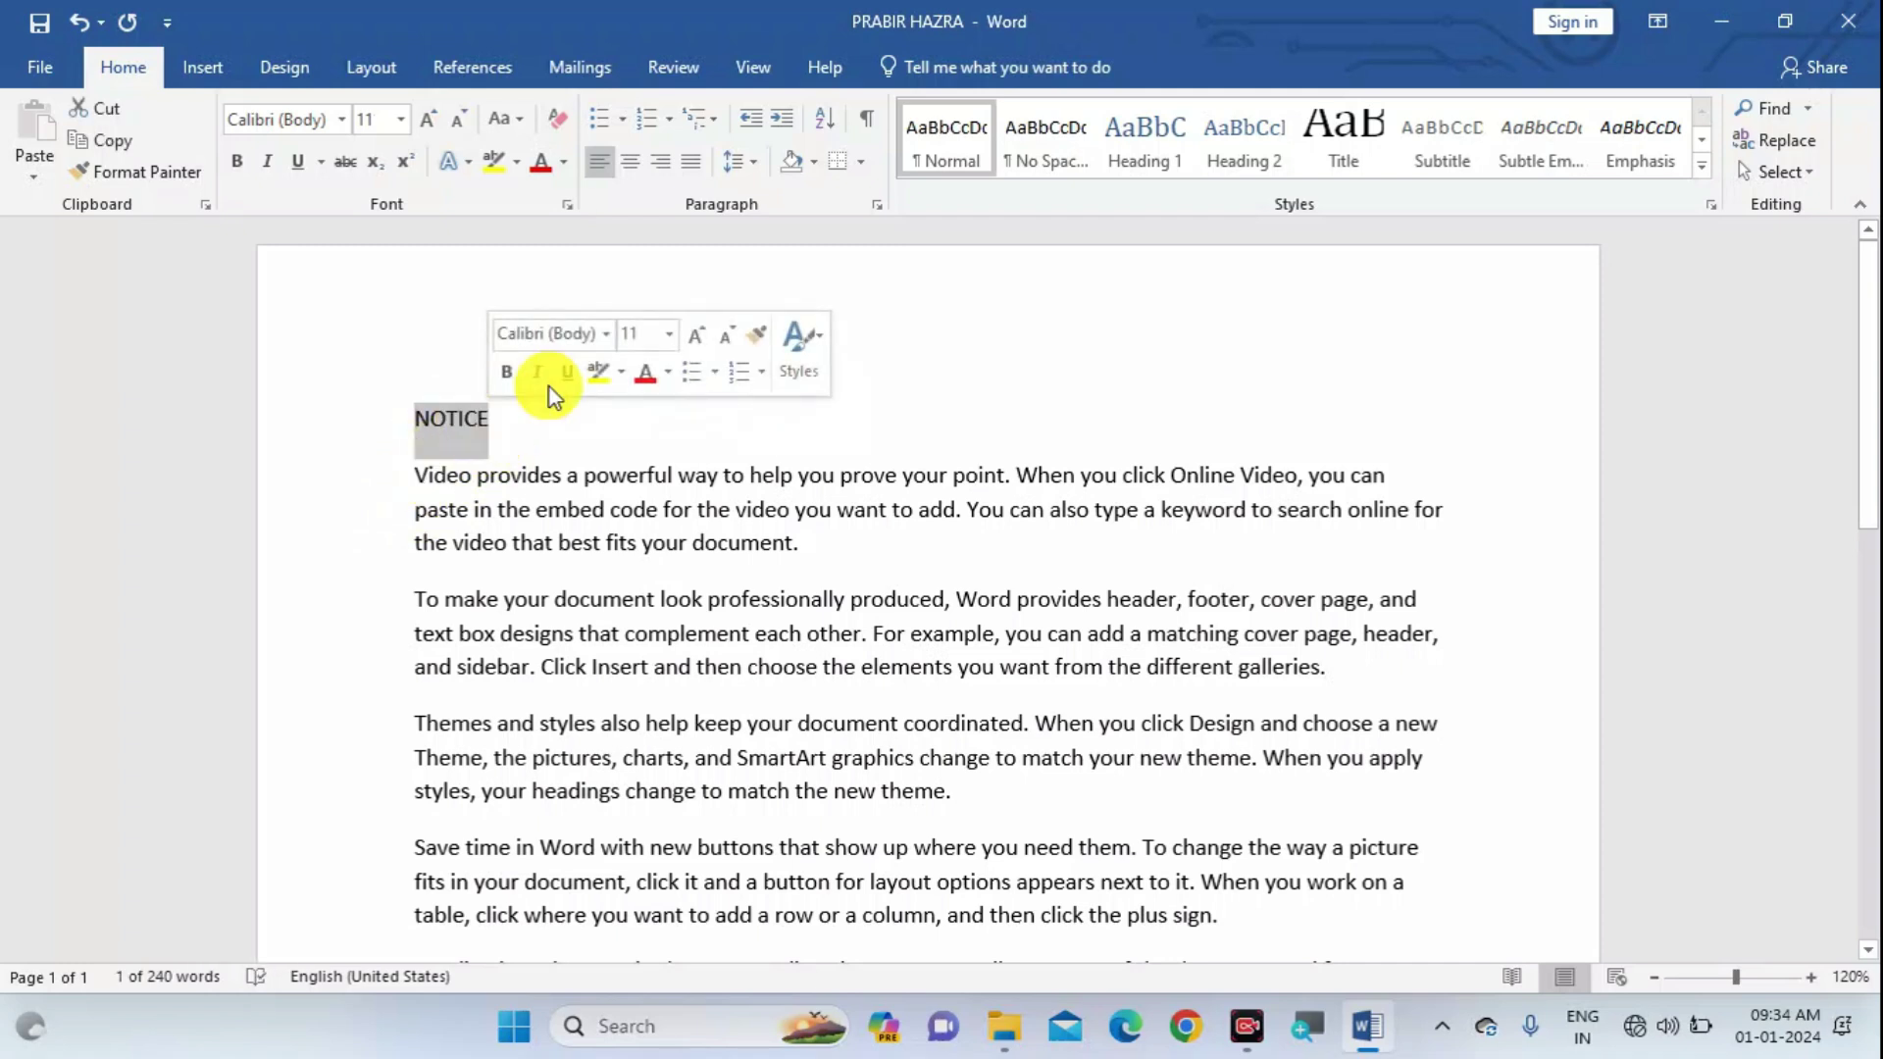
{"action": "left_click", "coordinate": [632, 169]}
{"action": "left_click", "coordinate": [662, 168]}
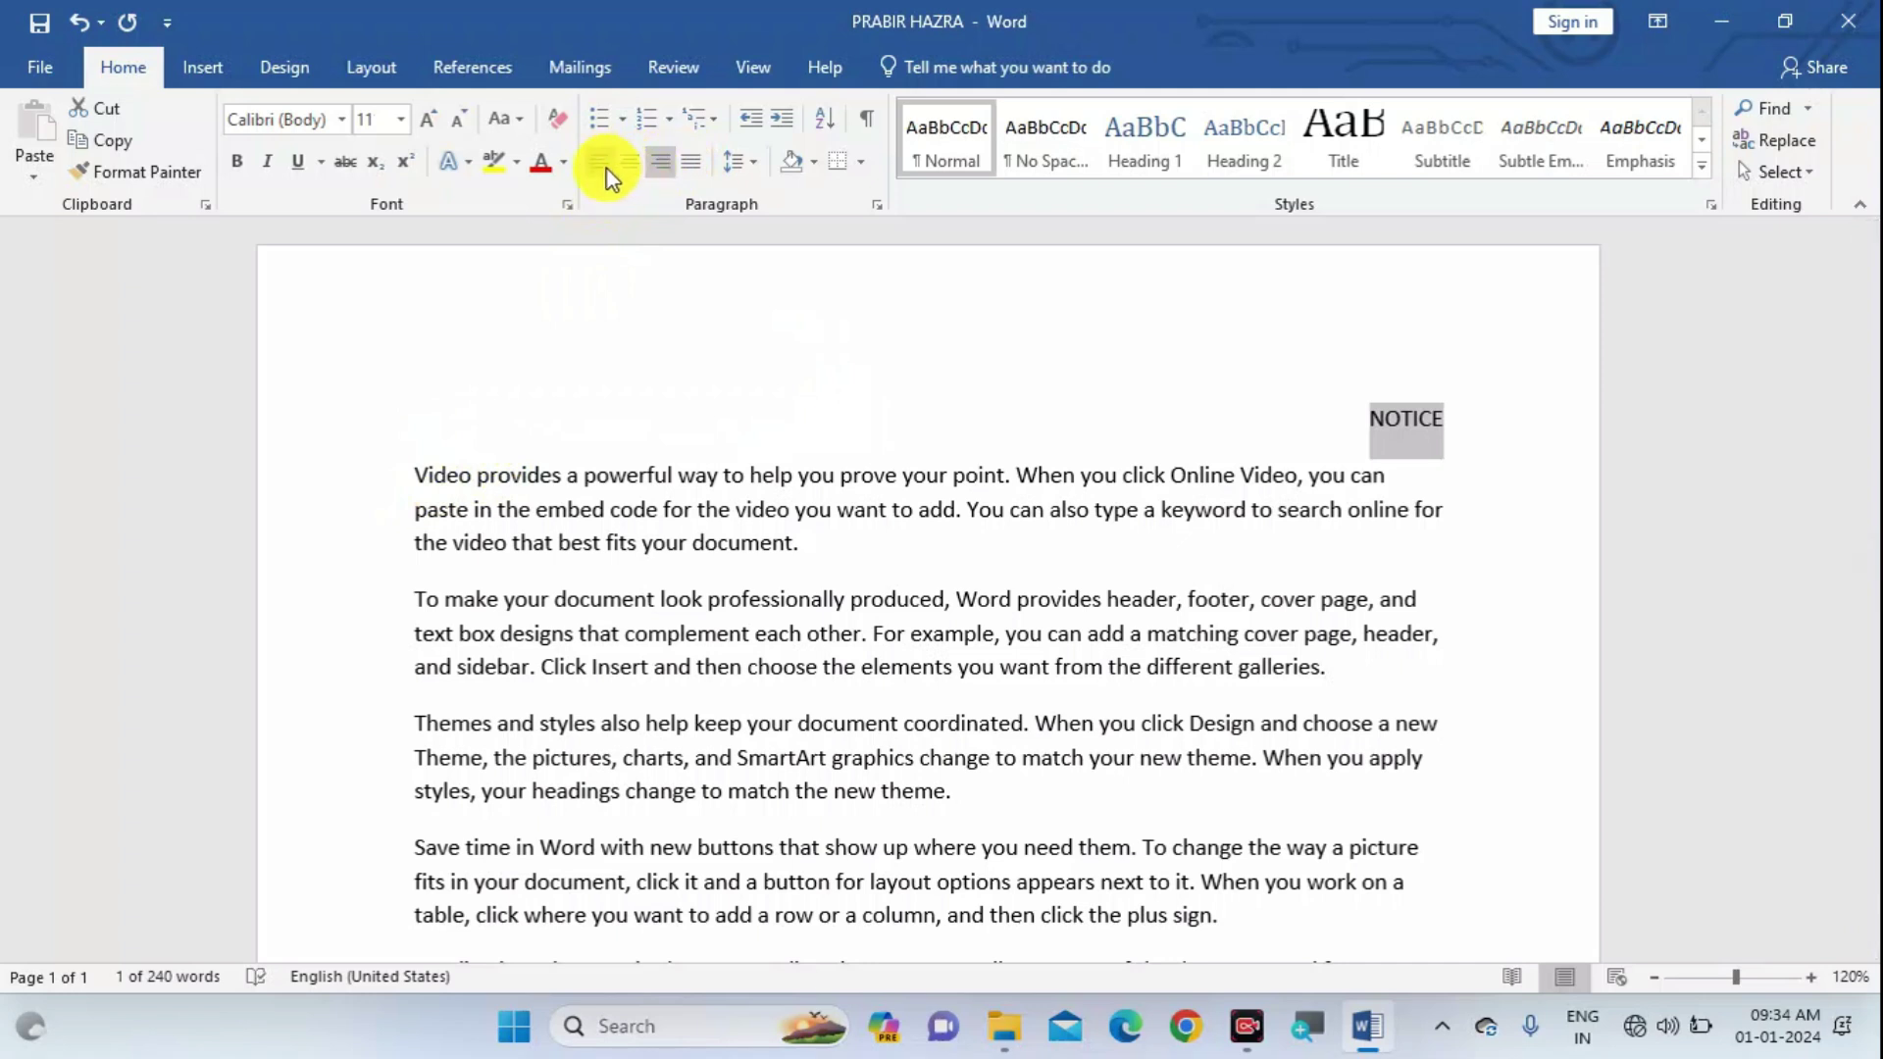
{"action": "left_click", "coordinate": [596, 168]}
{"action": "left_click", "coordinate": [631, 169]}
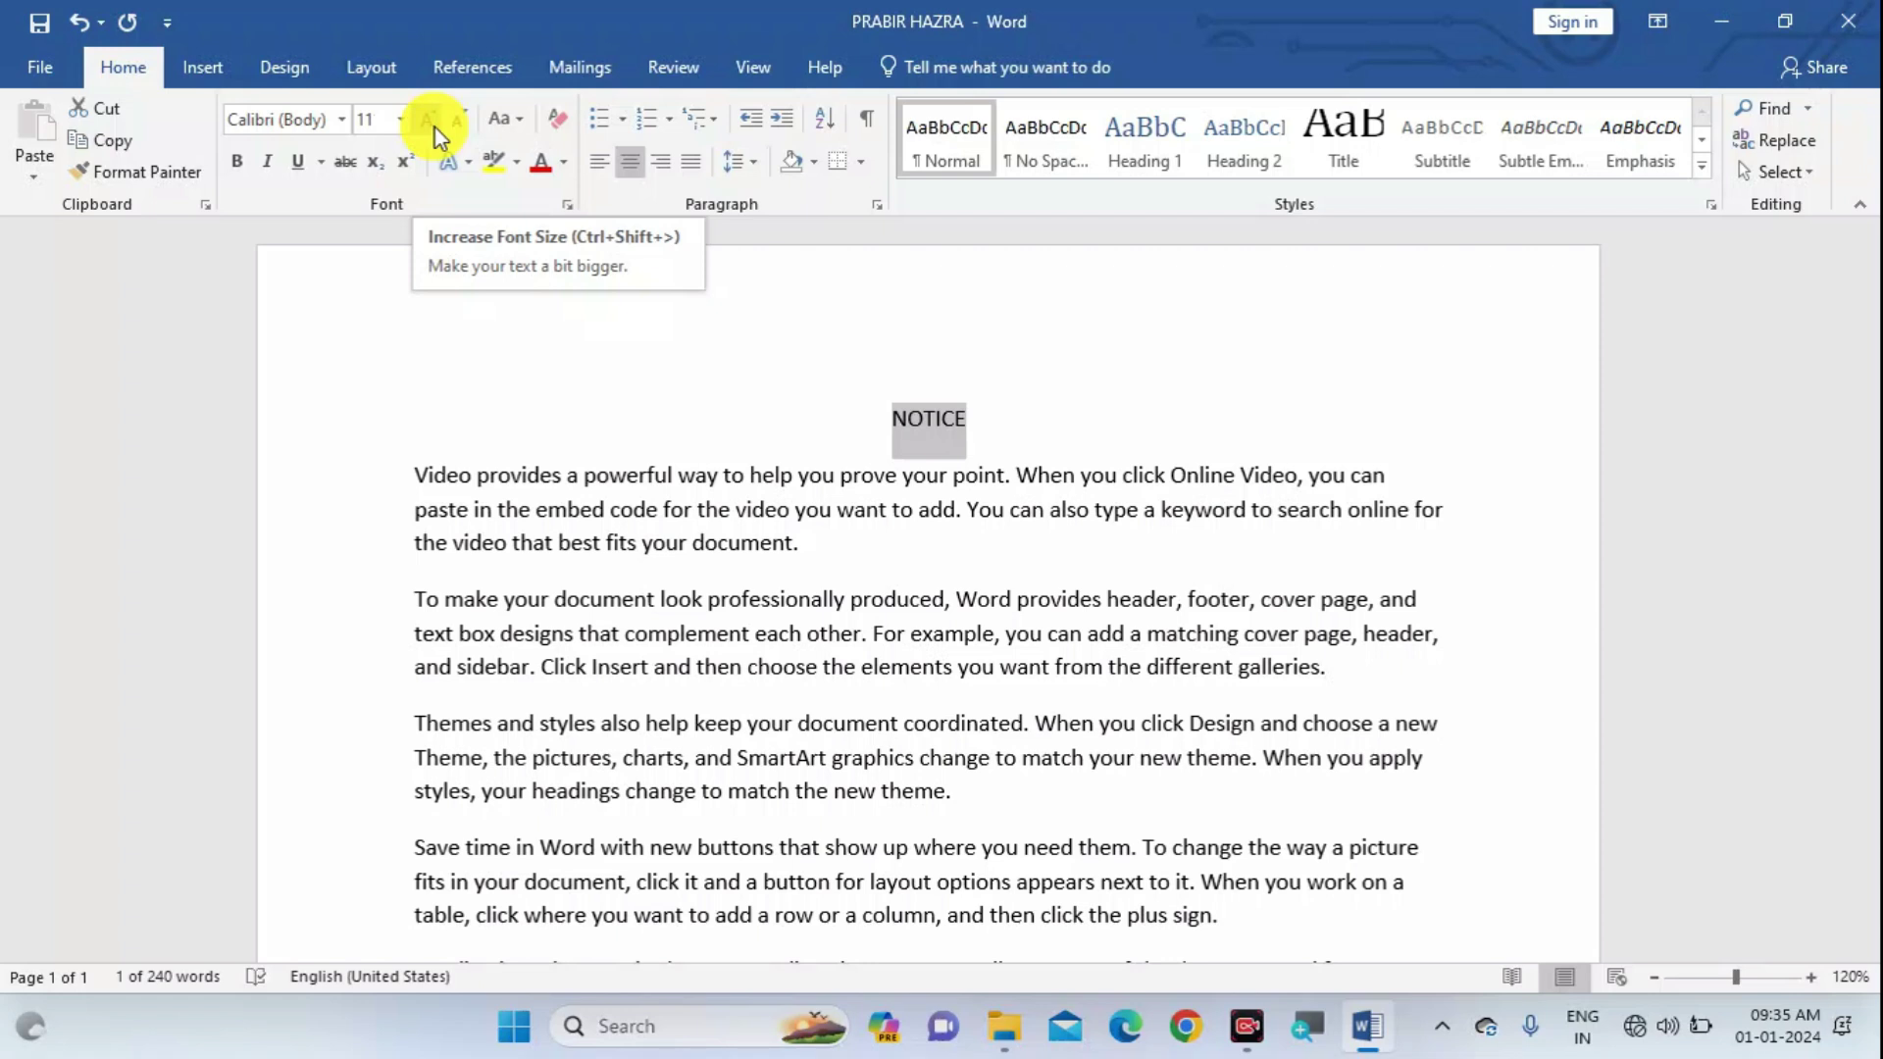
Enlarge NOTICE to 28 pt font size.
{"action": "left_click", "coordinate": [433, 130]}
{"action": "left_click", "coordinate": [433, 130]}
{"action": "left_click", "coordinate": [433, 129]}
{"action": "left_click", "coordinate": [433, 129]}
{"action": "left_click", "coordinate": [433, 130]}
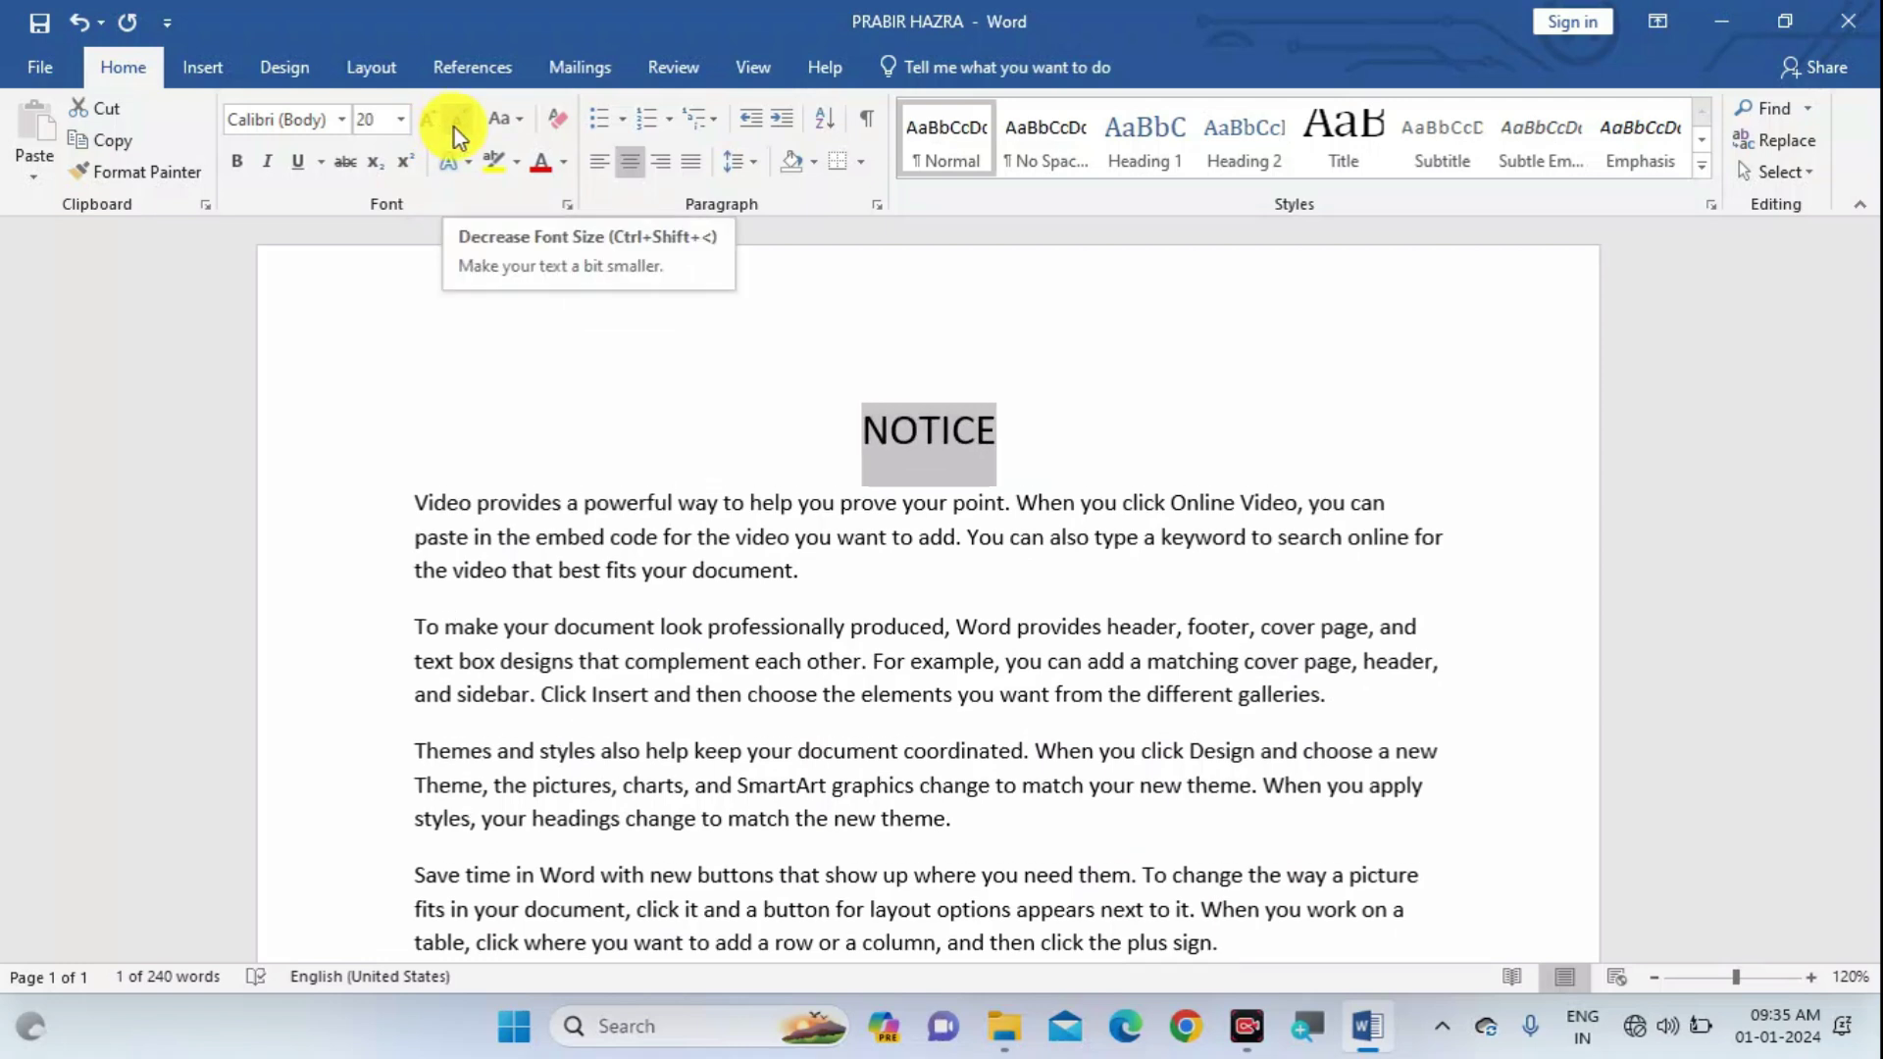
{"action": "left_click", "coordinate": [455, 128]}
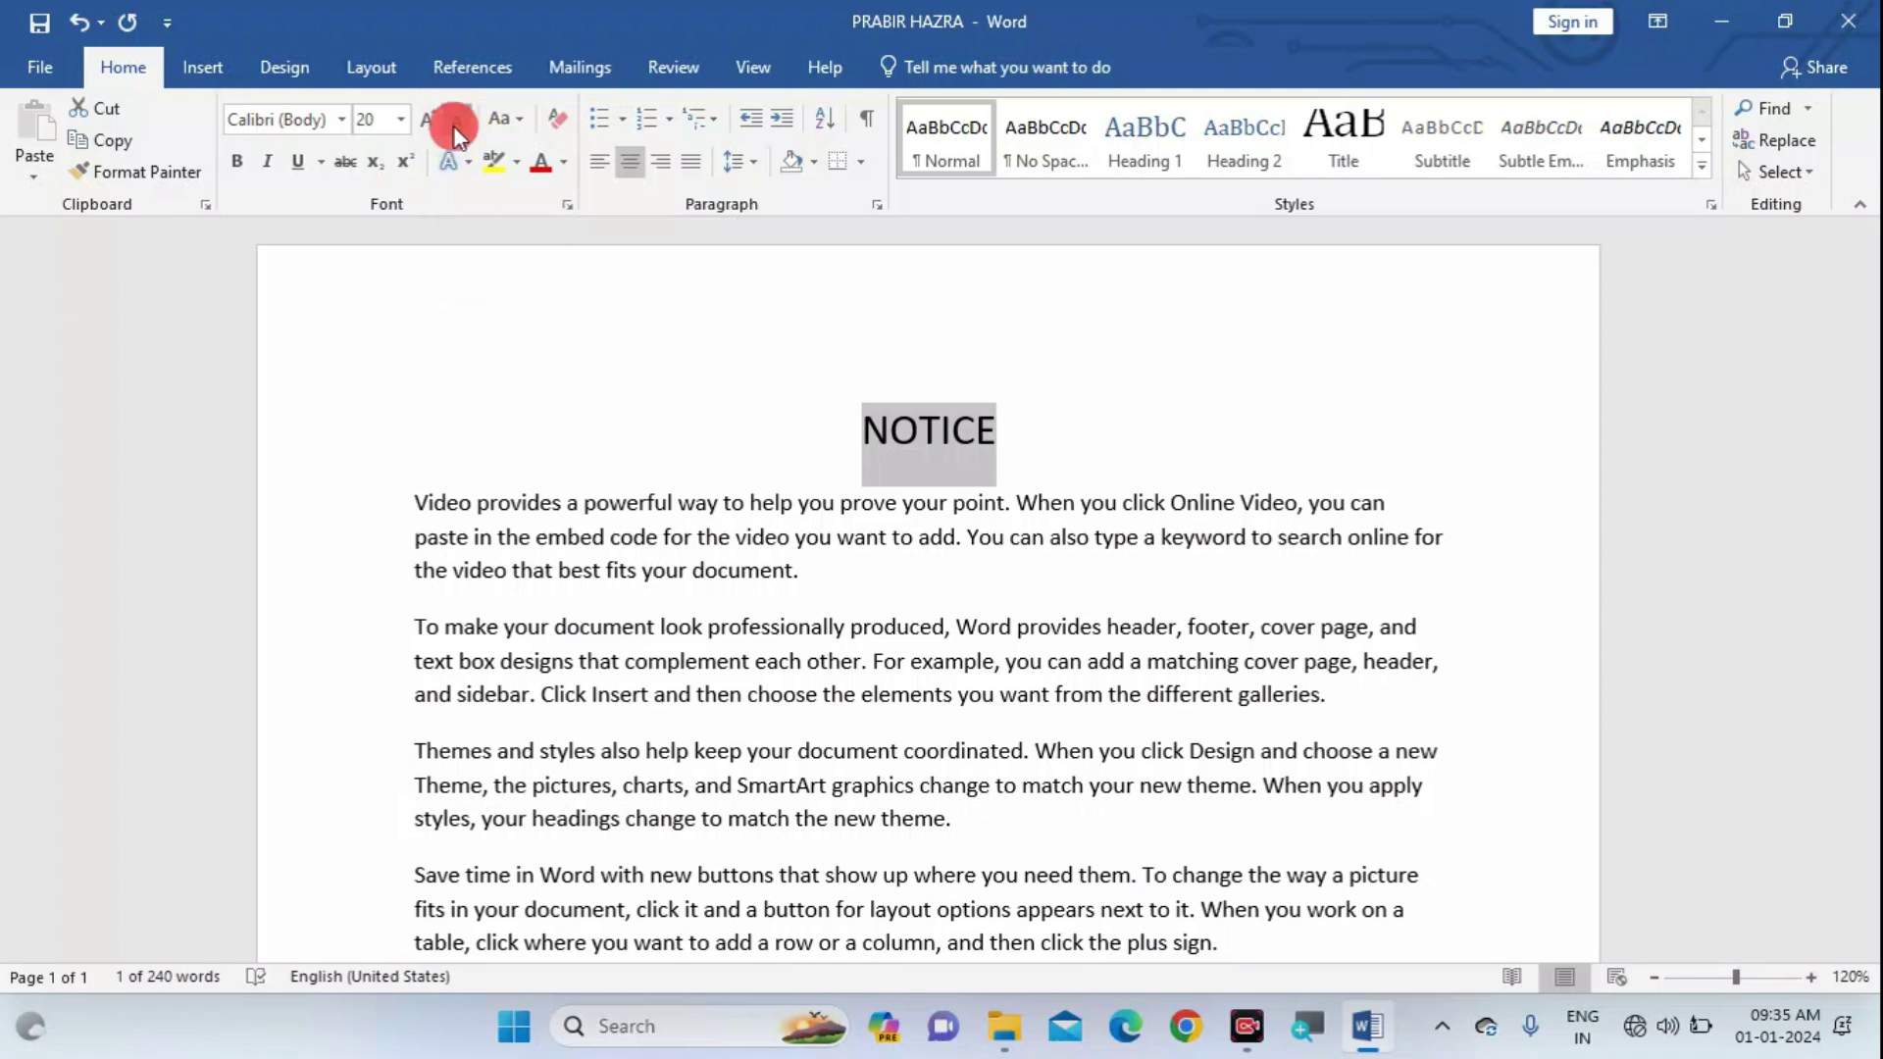
{"action": "left_click", "coordinate": [455, 127]}
{"action": "left_click", "coordinate": [420, 123]}
{"action": "left_click", "coordinate": [420, 124]}
{"action": "left_click", "coordinate": [420, 123]}
{"action": "left_click", "coordinate": [420, 124]}
{"action": "left_click", "coordinate": [420, 124]}
{"action": "left_click", "coordinate": [421, 122]}
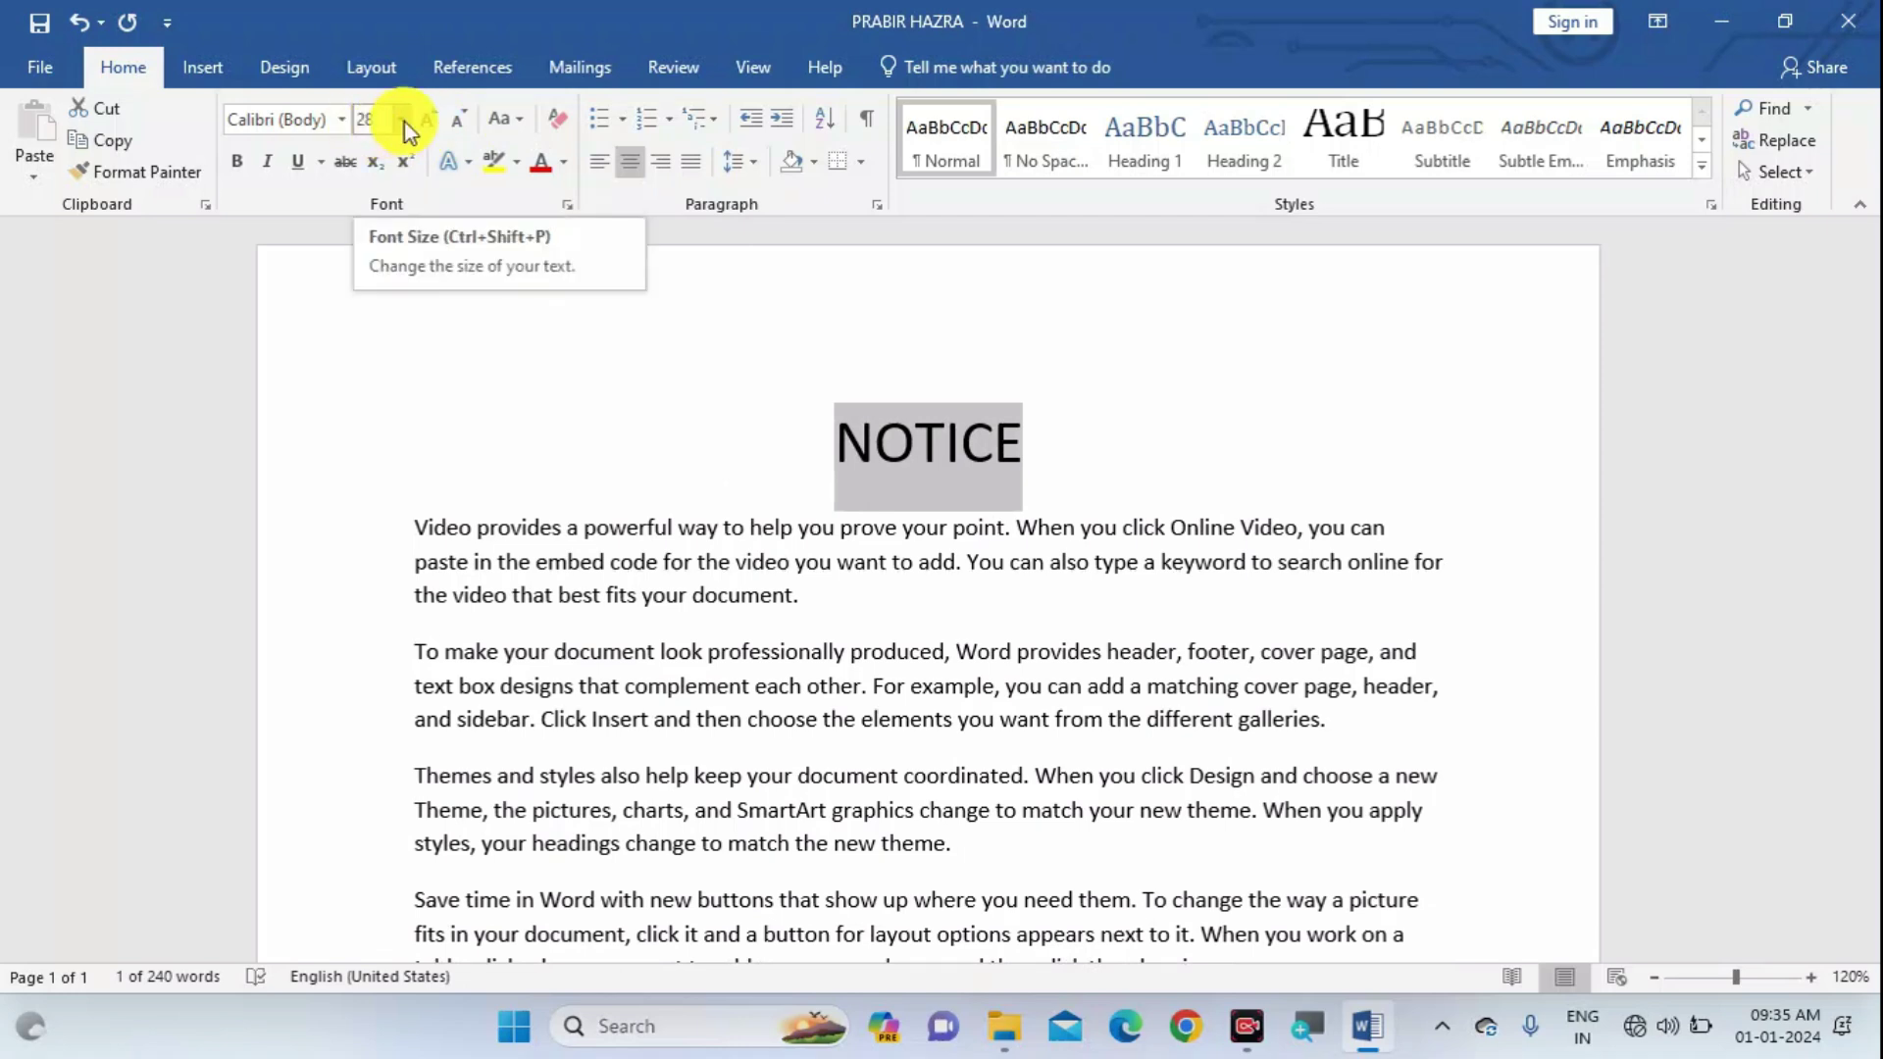
{"action": "left_click", "coordinate": [400, 122]}
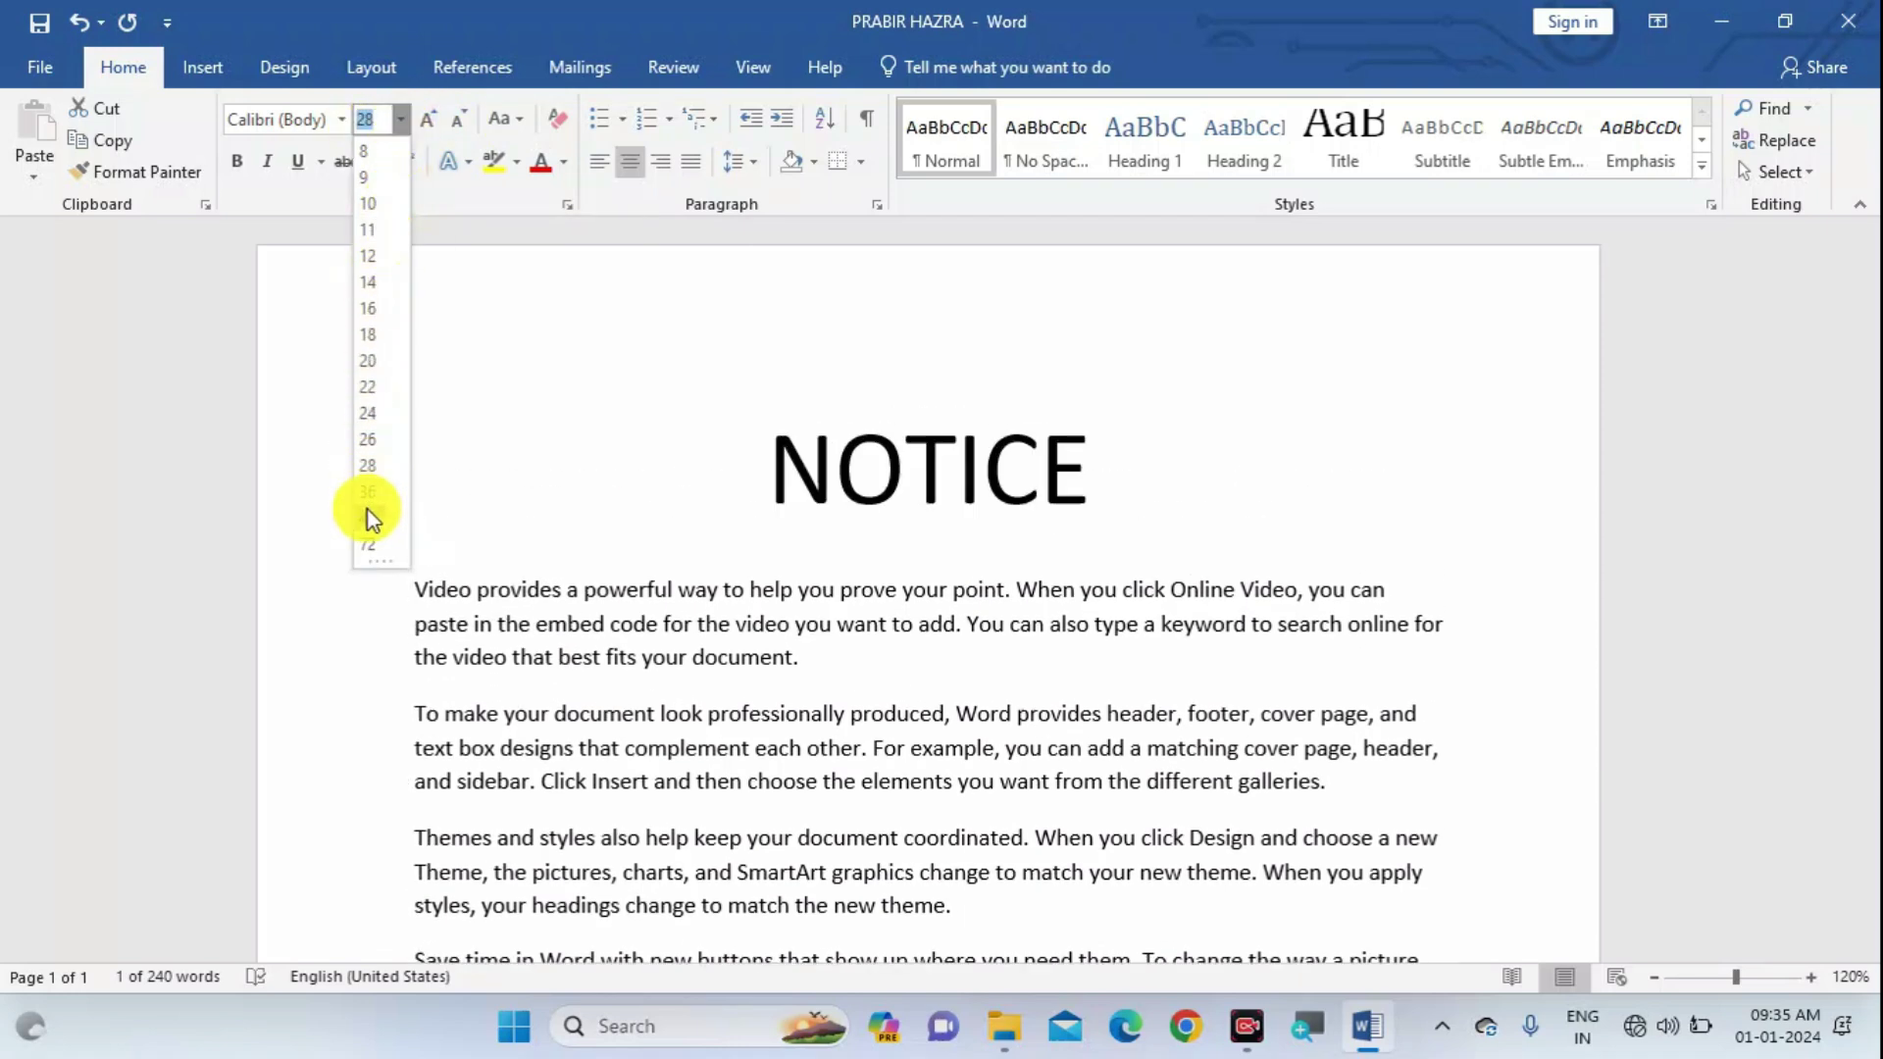
{"action": "key", "text": "Escape"}
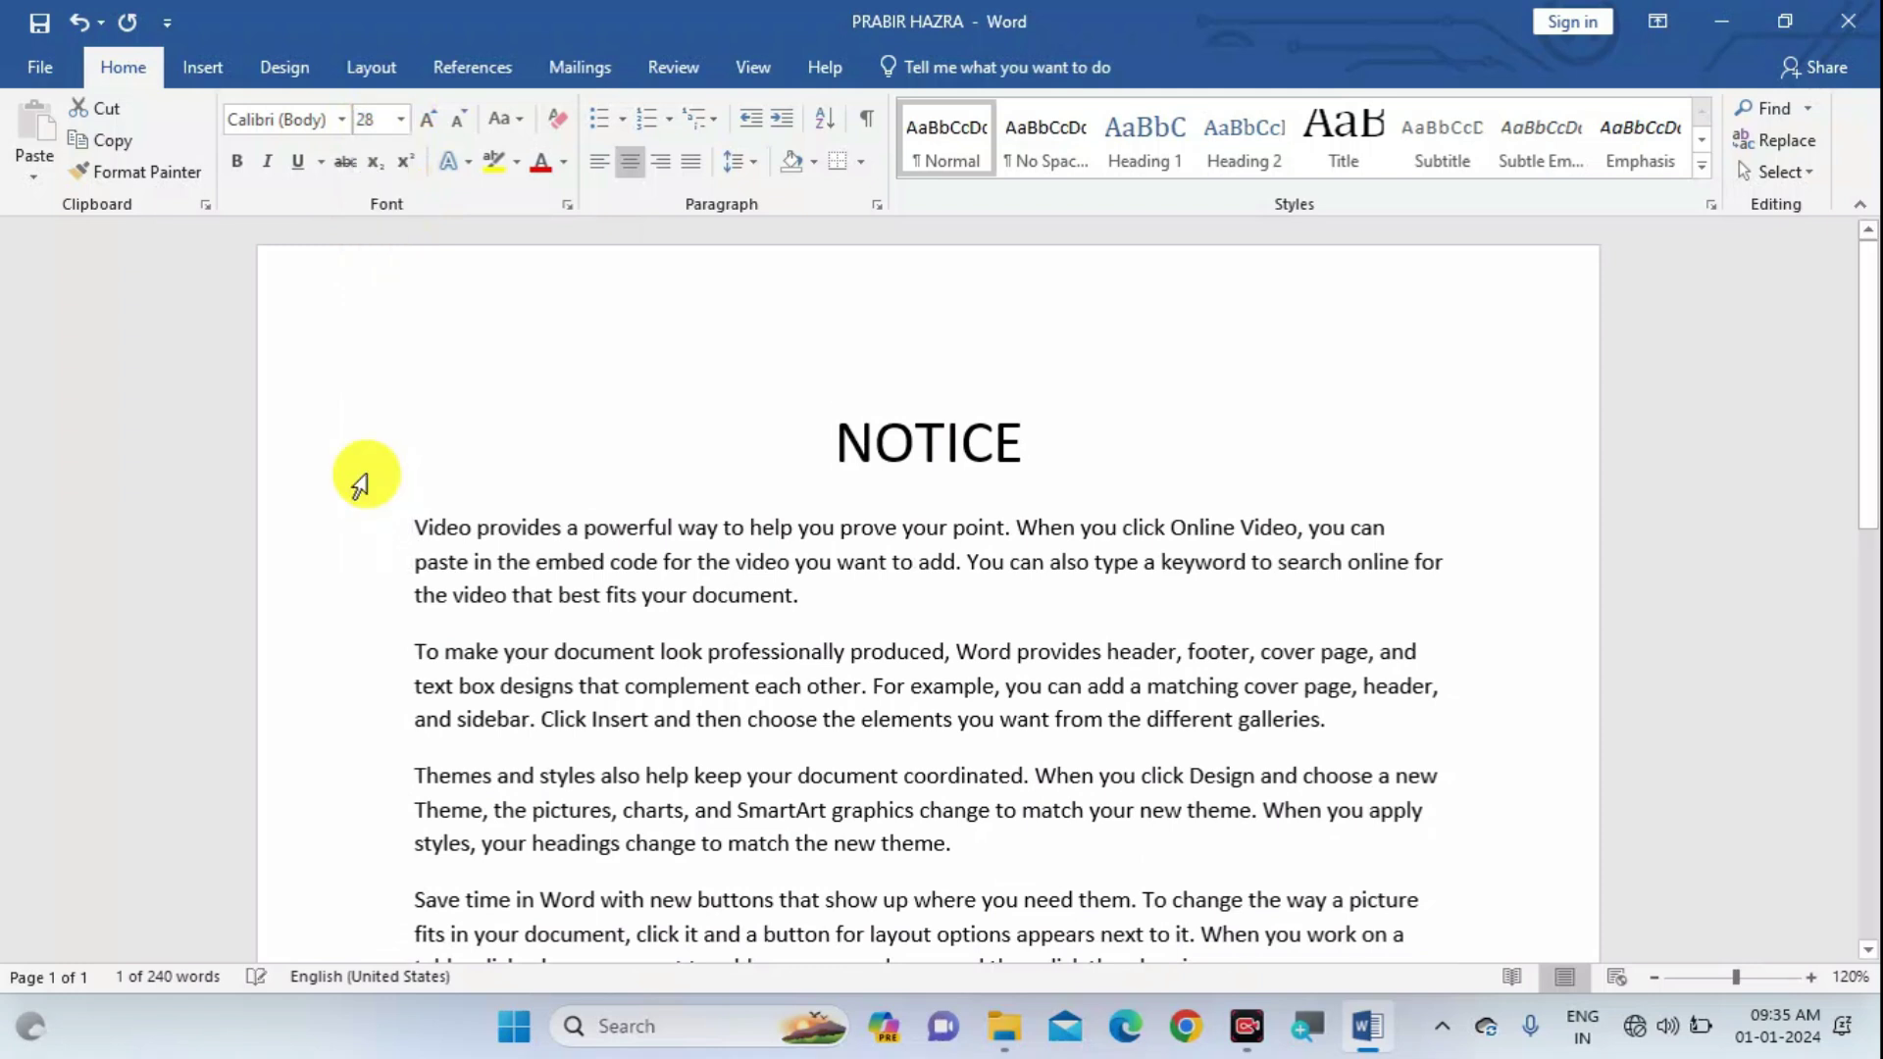
Underline the NOTICE title and set it in Arial Black.
{"action": "left_click", "coordinate": [294, 163]}
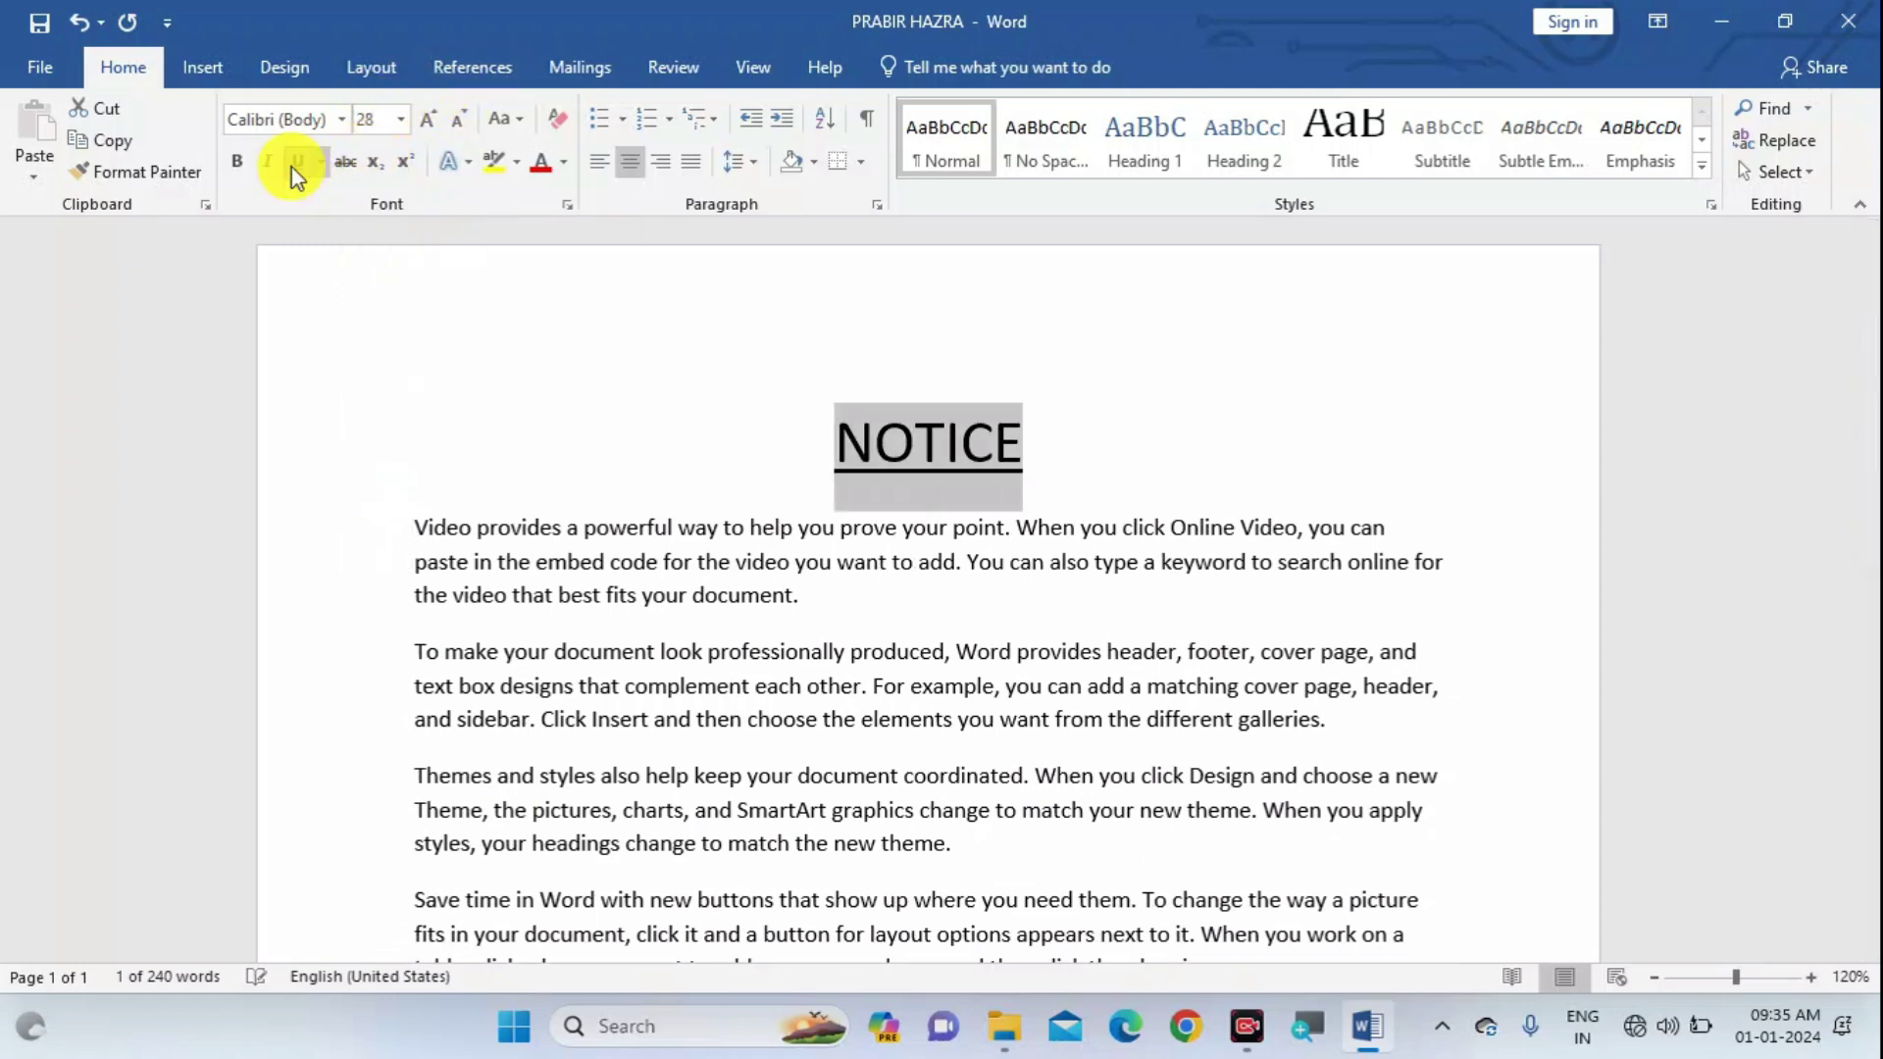
{"action": "left_click", "coordinate": [342, 120]}
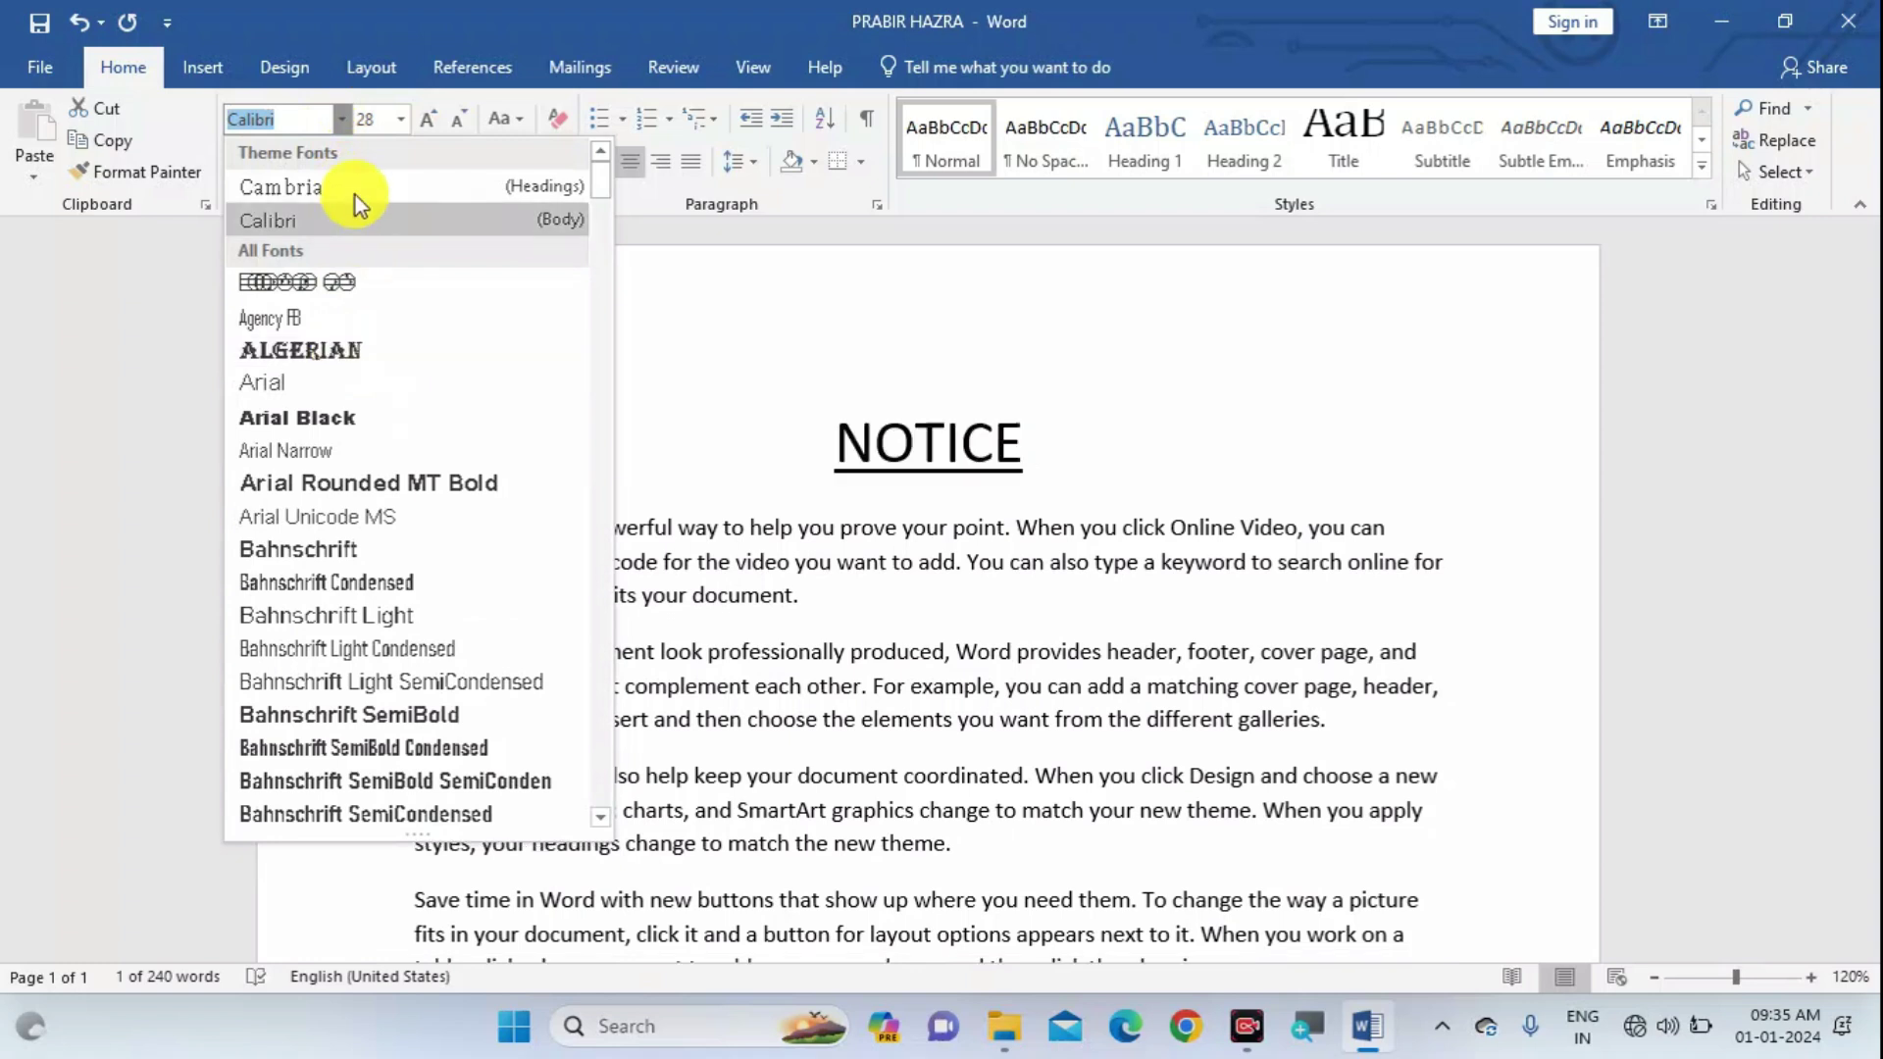
{"action": "left_click", "coordinate": [324, 219]}
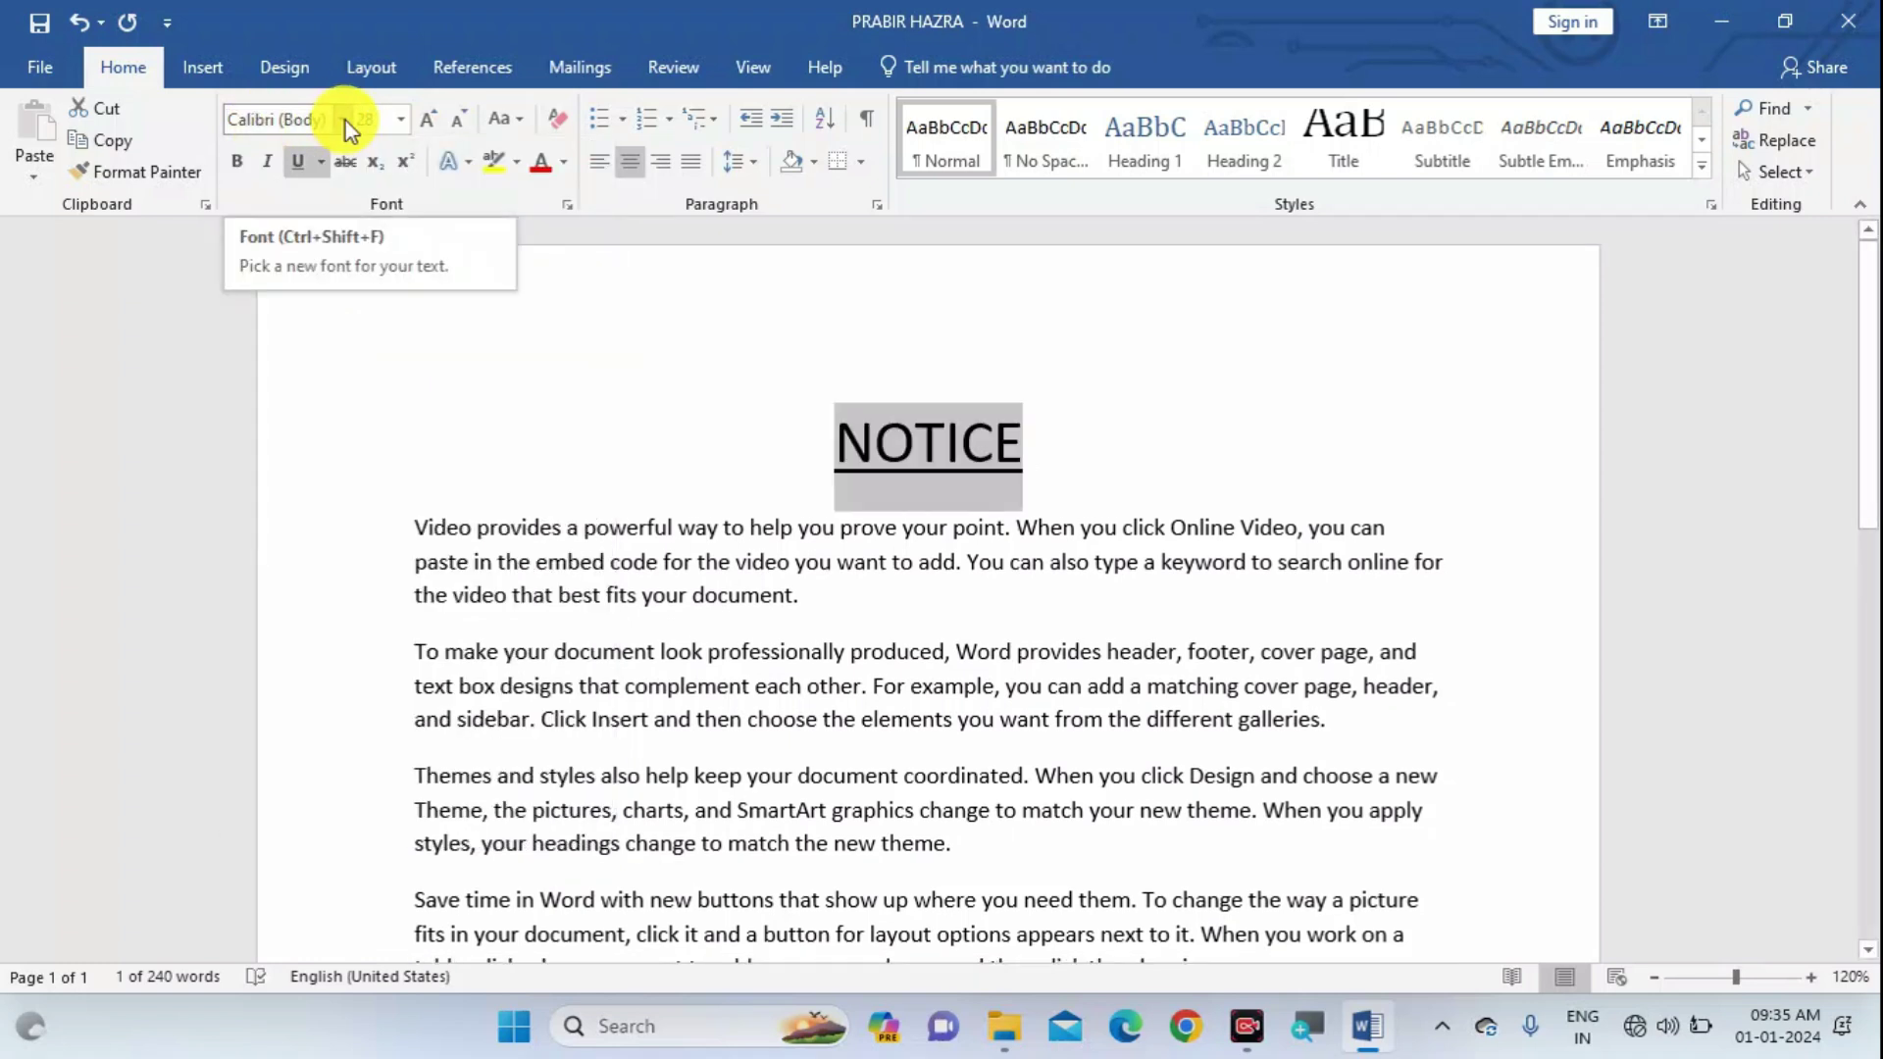
{"action": "left_click", "coordinate": [343, 119]}
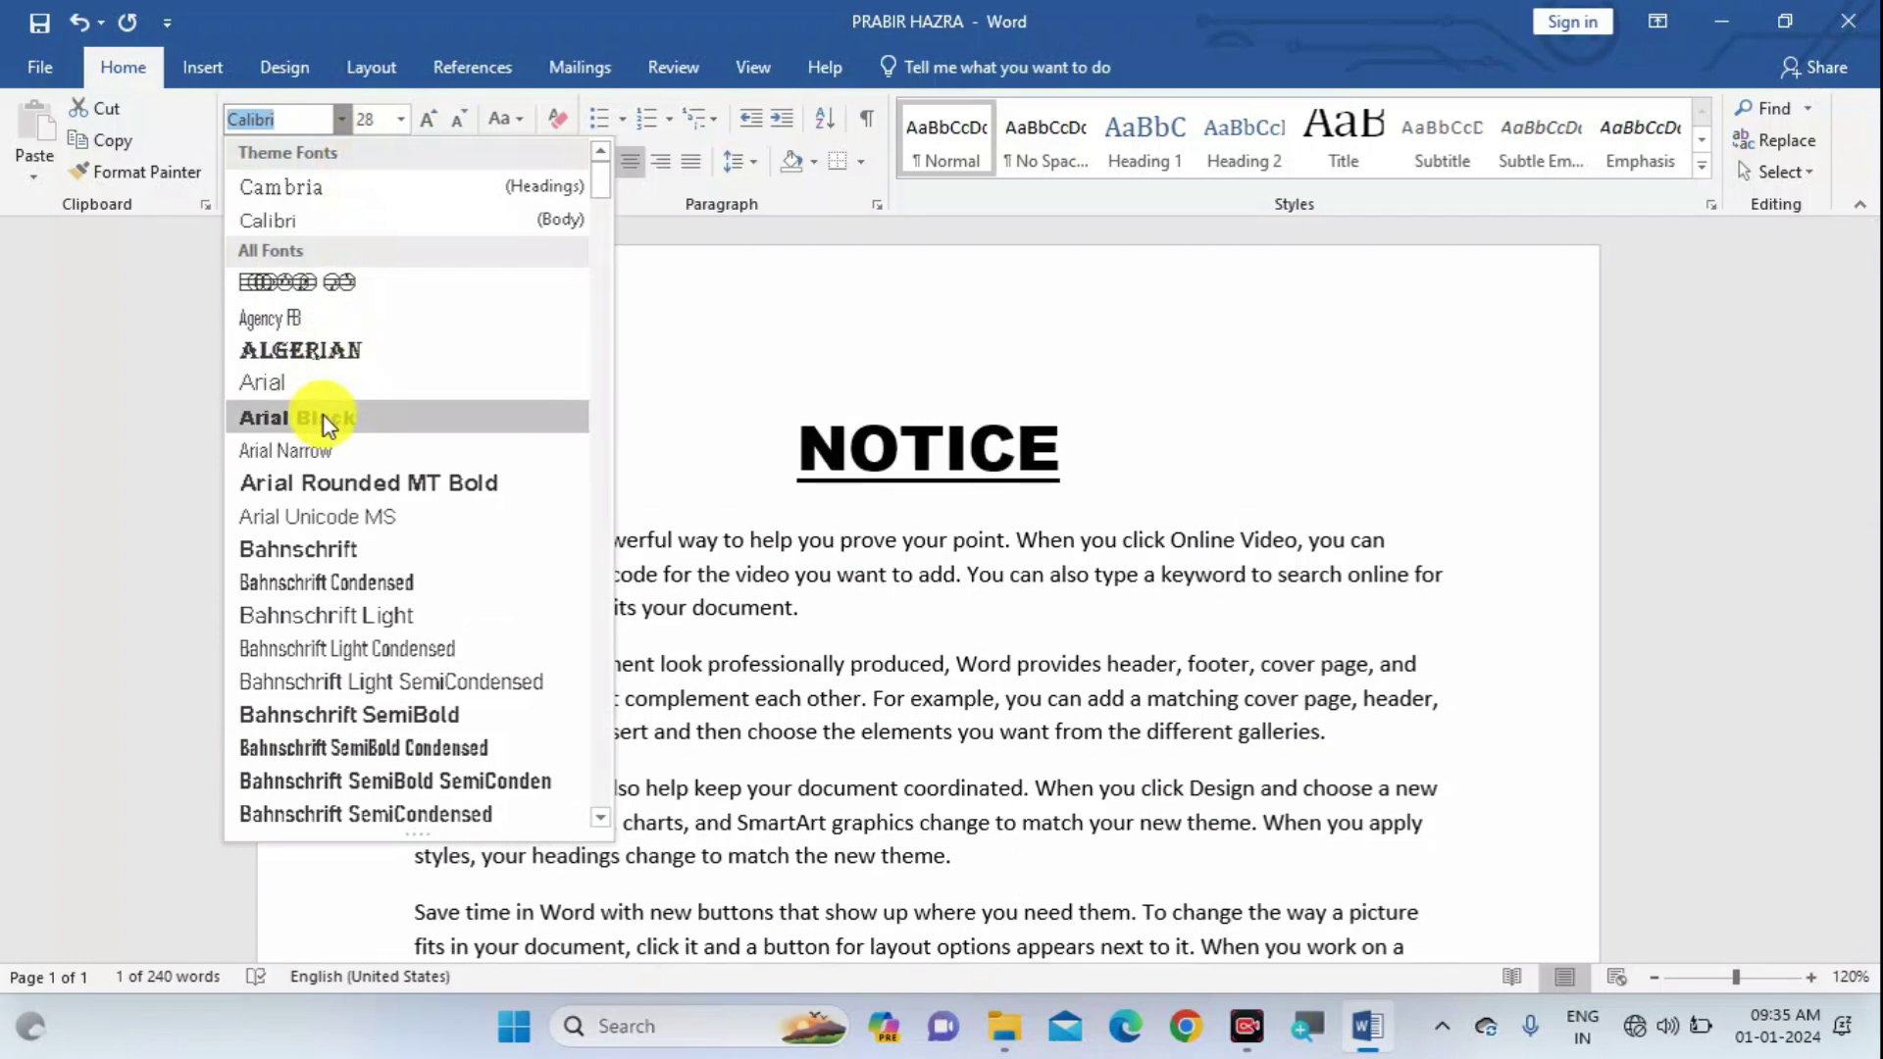
{"action": "left_click", "coordinate": [323, 416]}
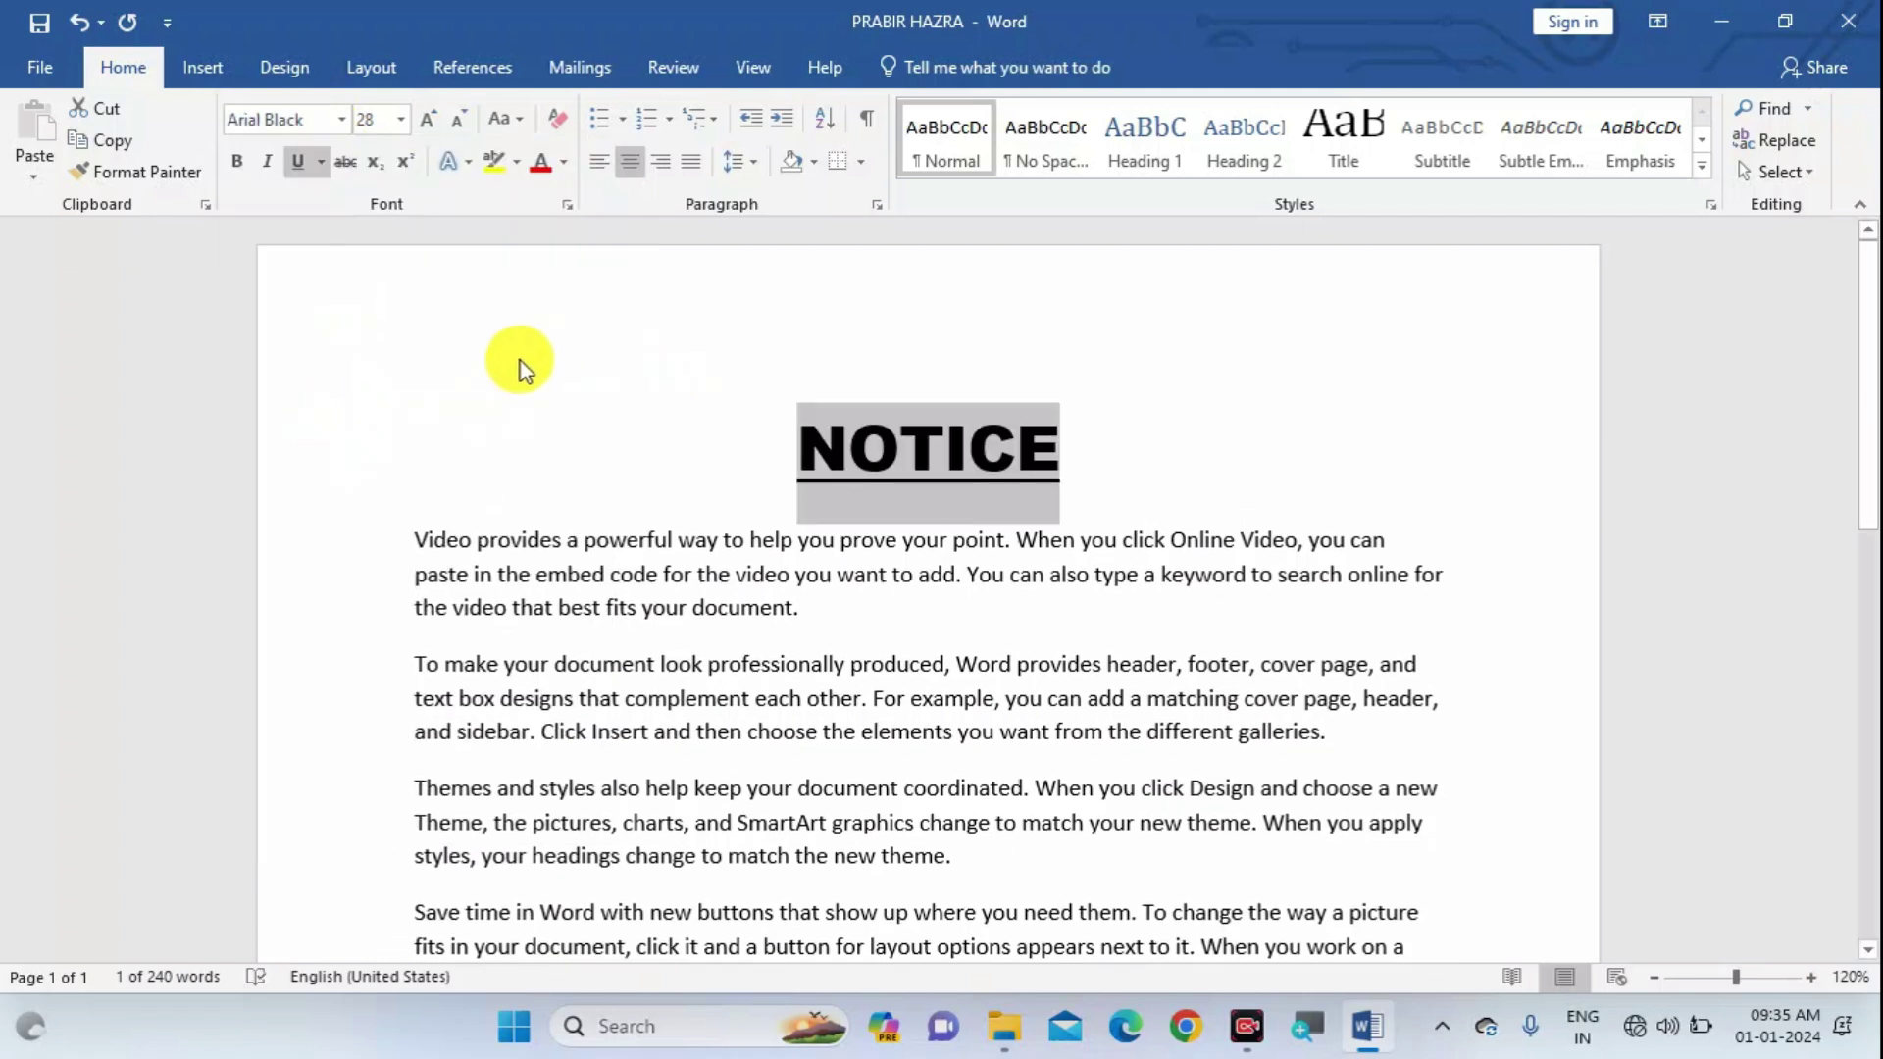
Deselect the title and save the document.
{"action": "left_click", "coordinate": [1069, 439]}
{"action": "scroll", "coordinate": [1092, 424], "scroll_direction": "down", "scroll_amount": 1}
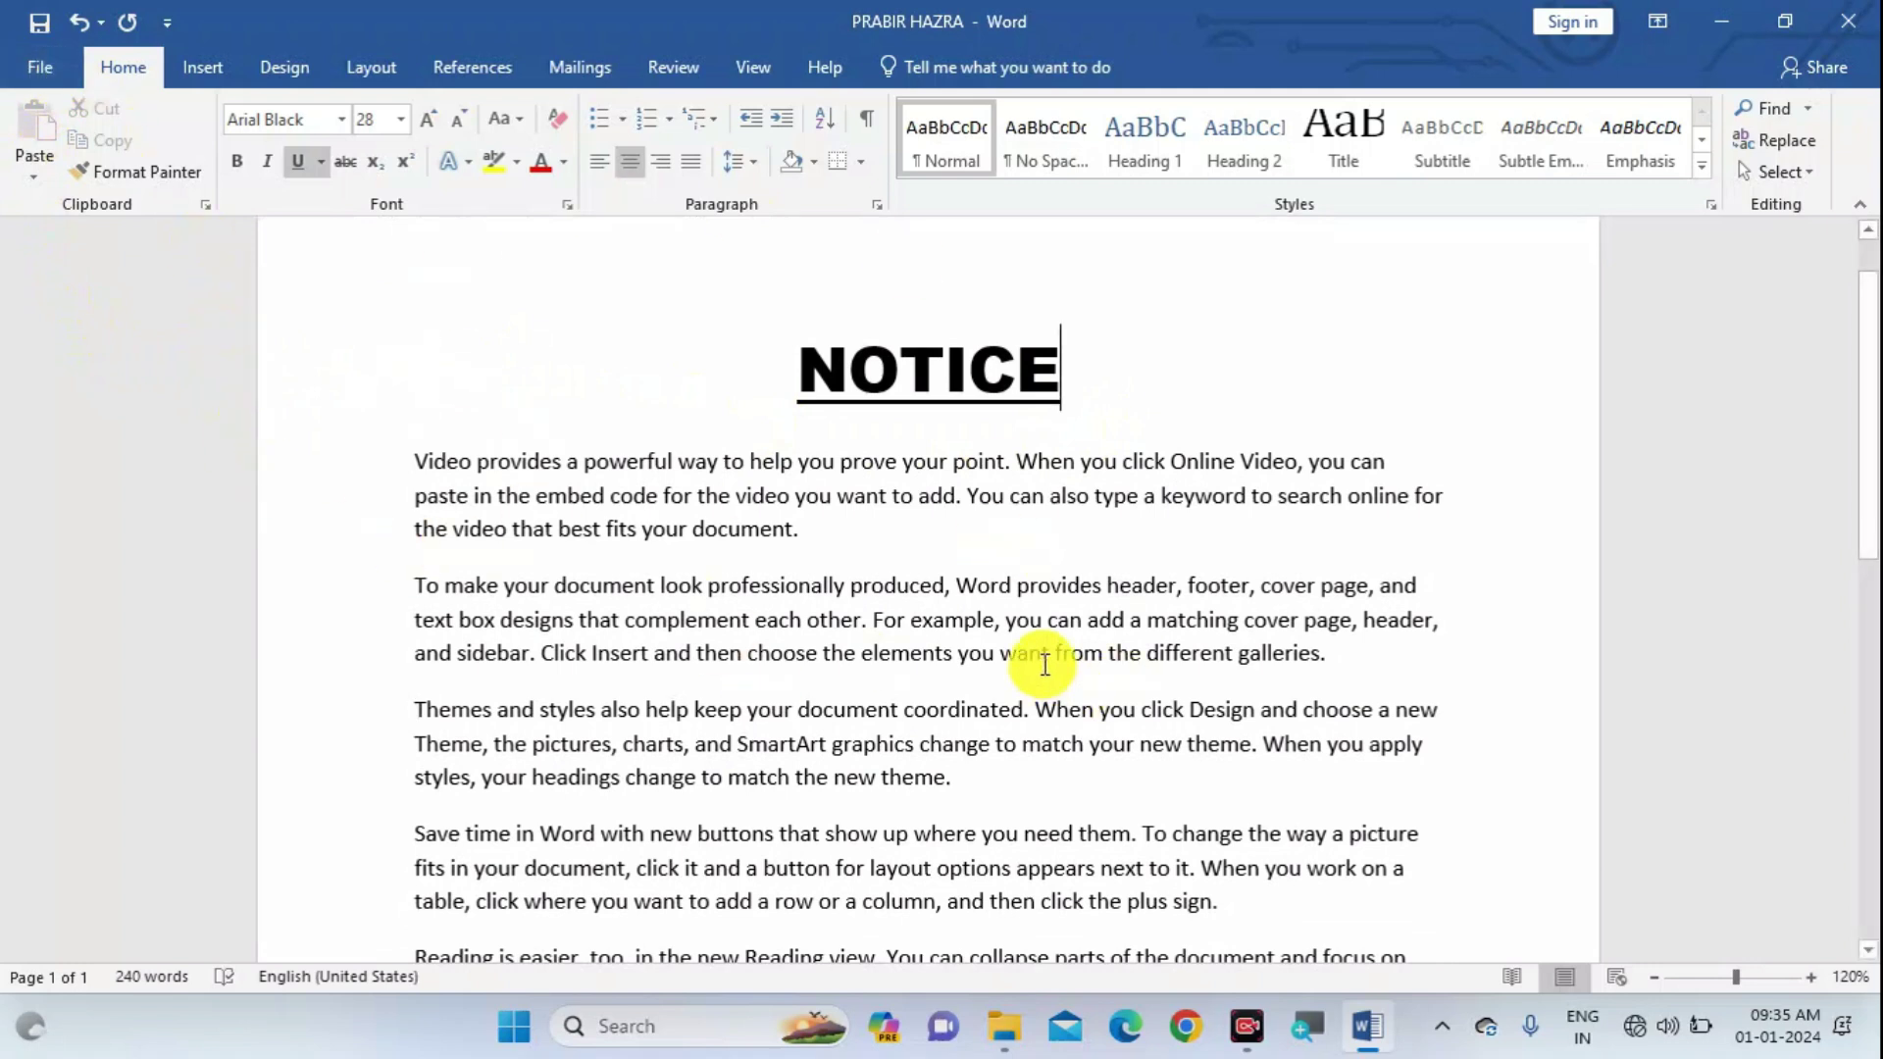
{"action": "left_click", "coordinate": [44, 25]}
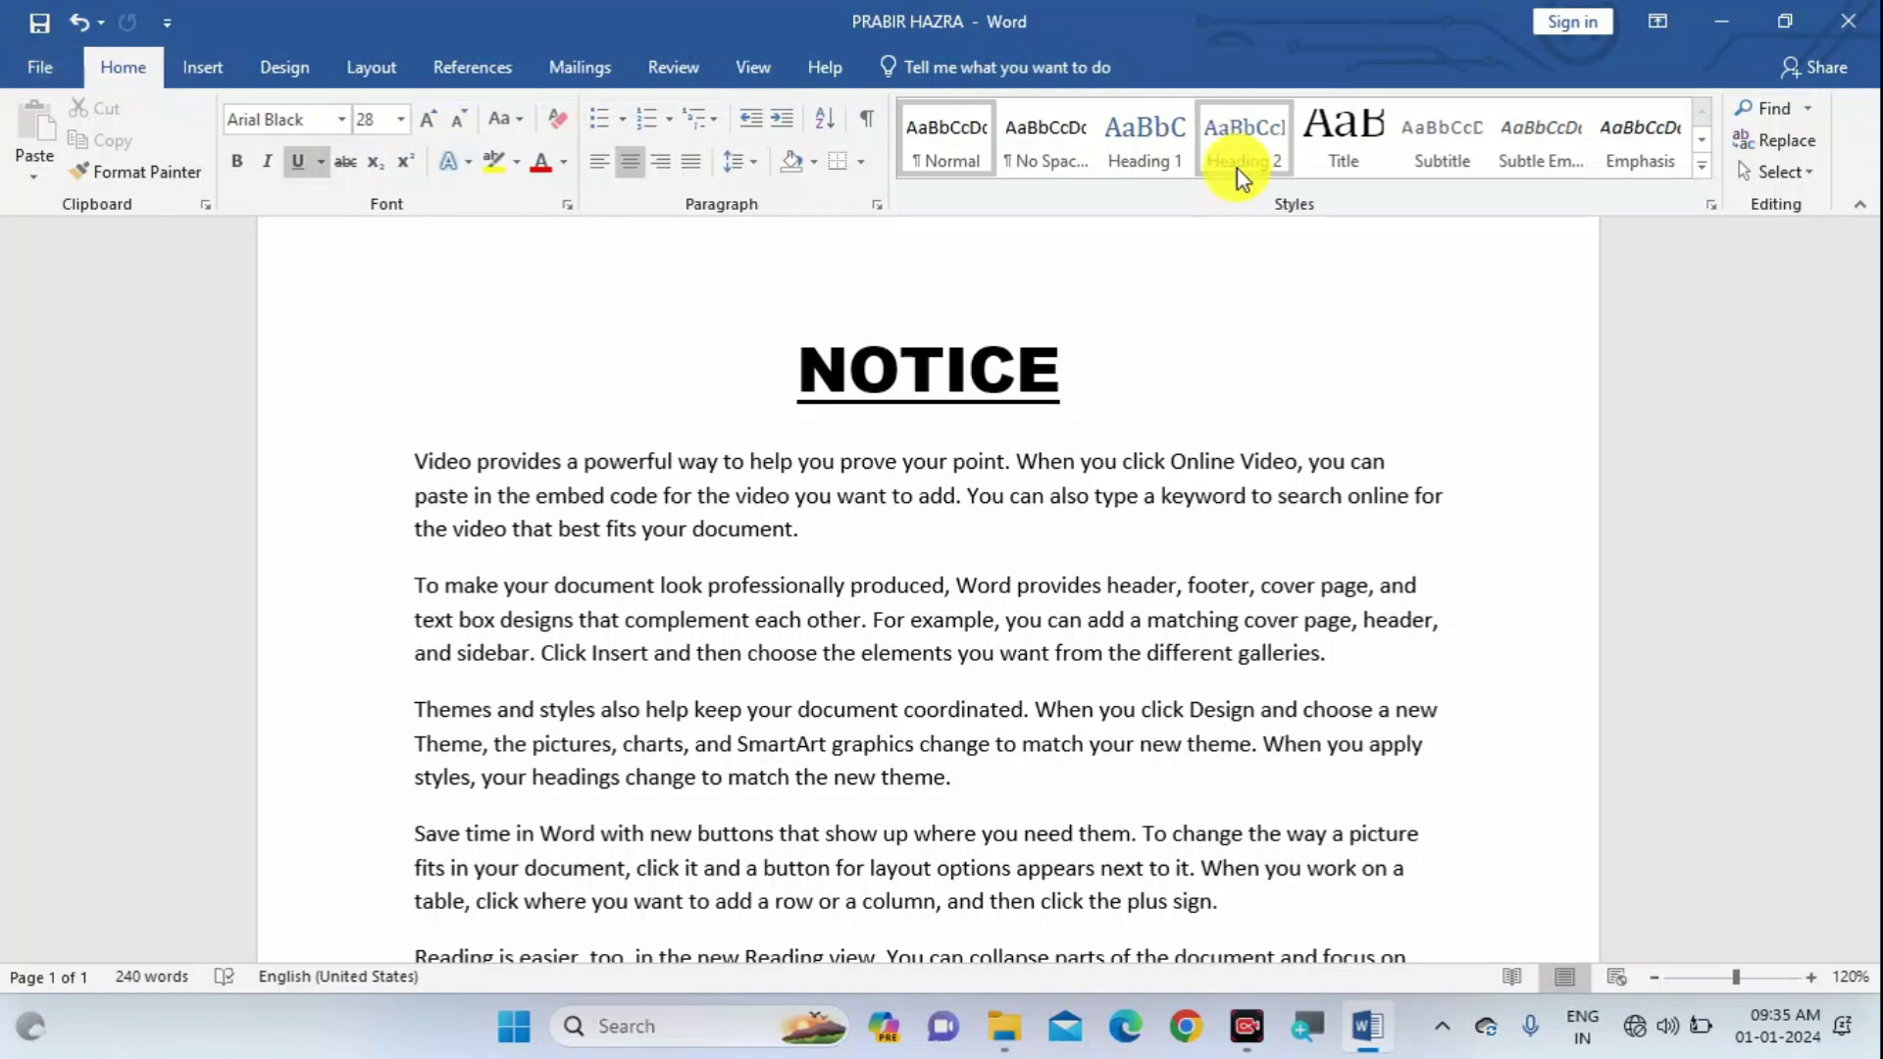
Close Word, reopen the saved 13 KB document from File Explorer, and select NOTICE.
{"action": "left_click", "coordinate": [1849, 21]}
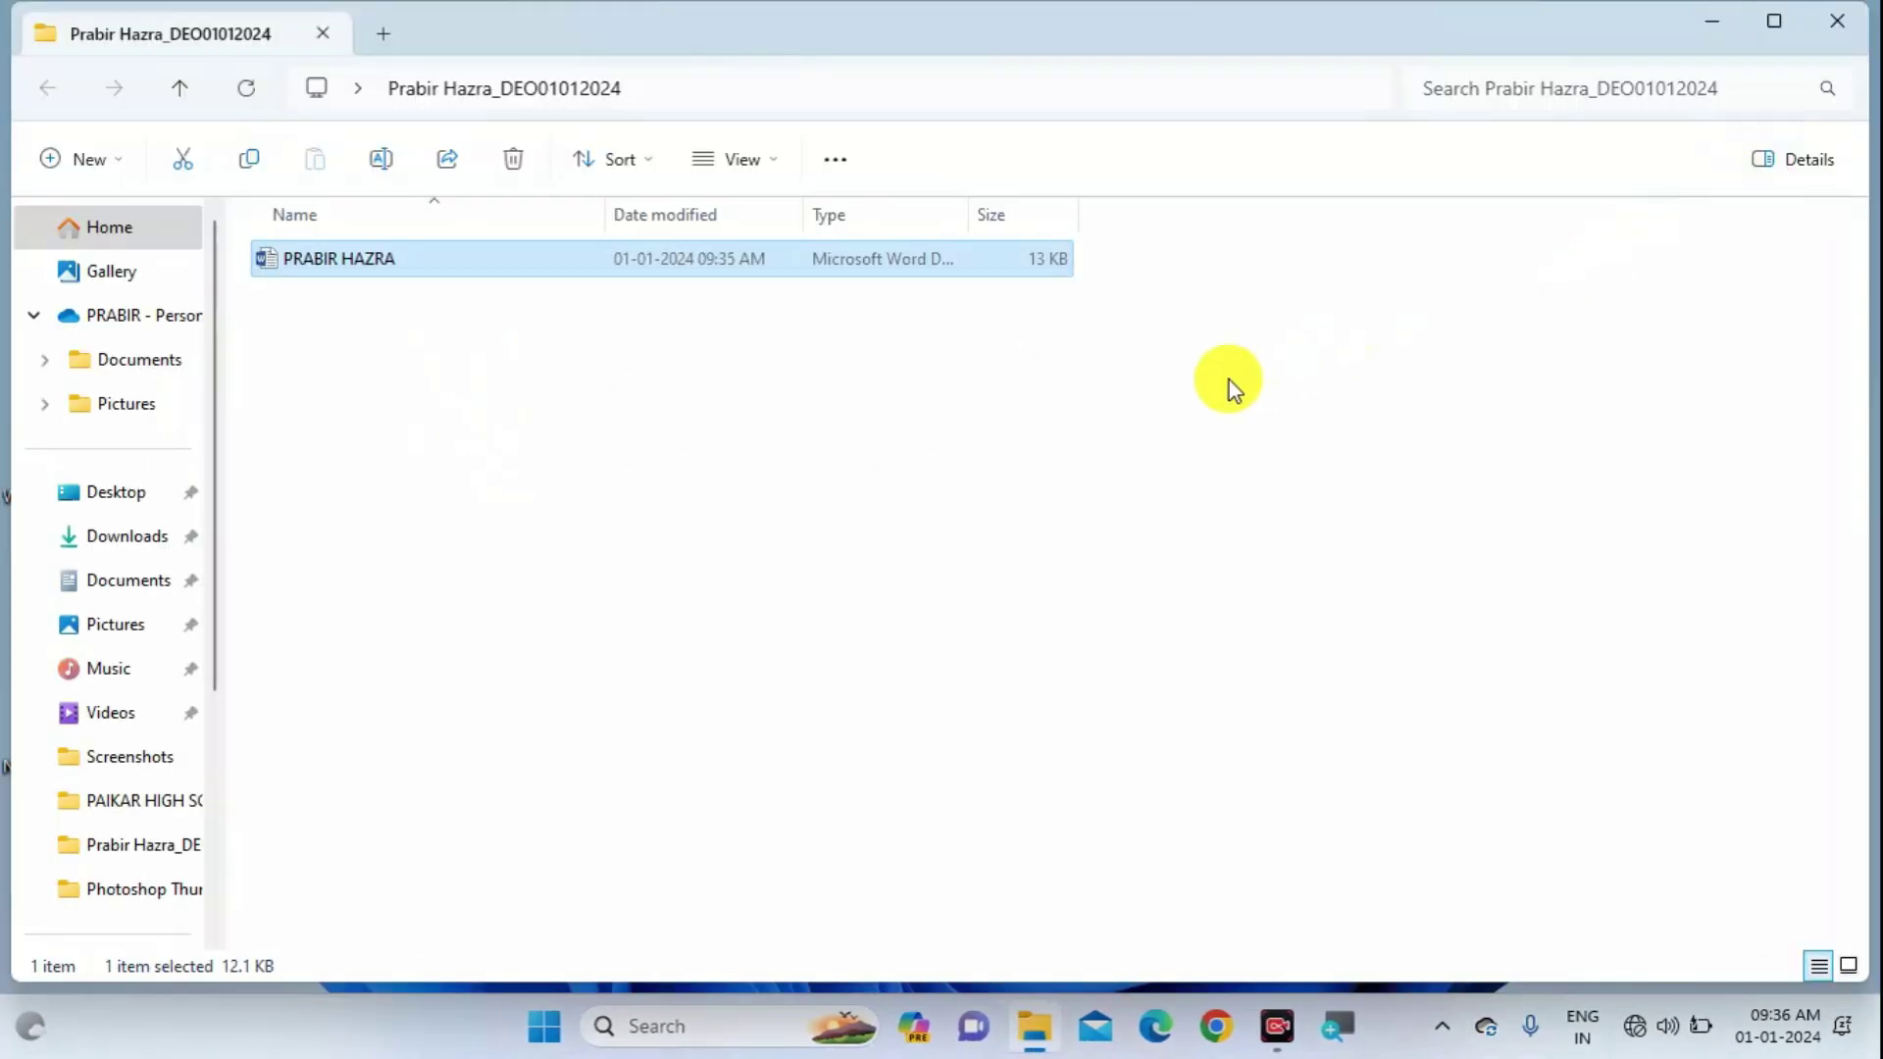
{"action": "right_click", "coordinate": [644, 398]}
{"action": "left_click", "coordinate": [543, 429]}
{"action": "double_click", "coordinate": [517, 258]}
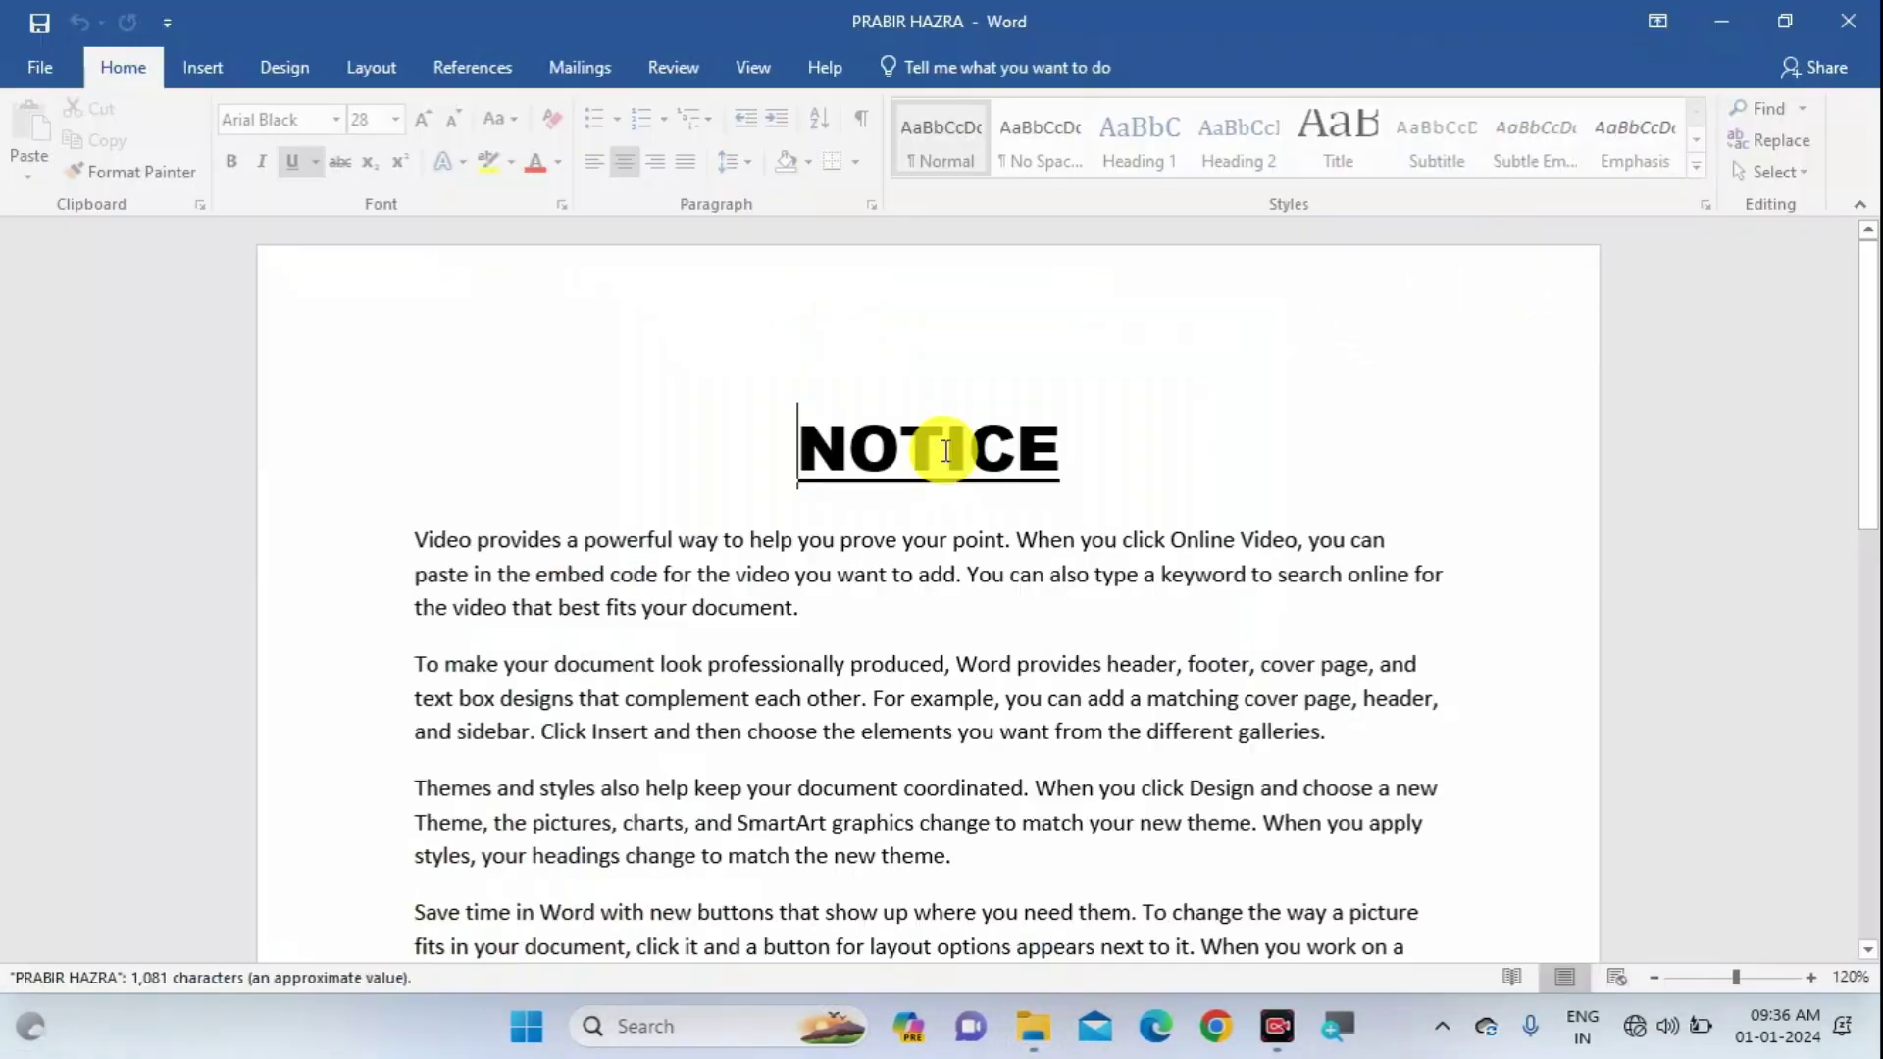
{"action": "left_click_drag", "start_coordinate": [796, 449], "coordinate": [1050, 453]}
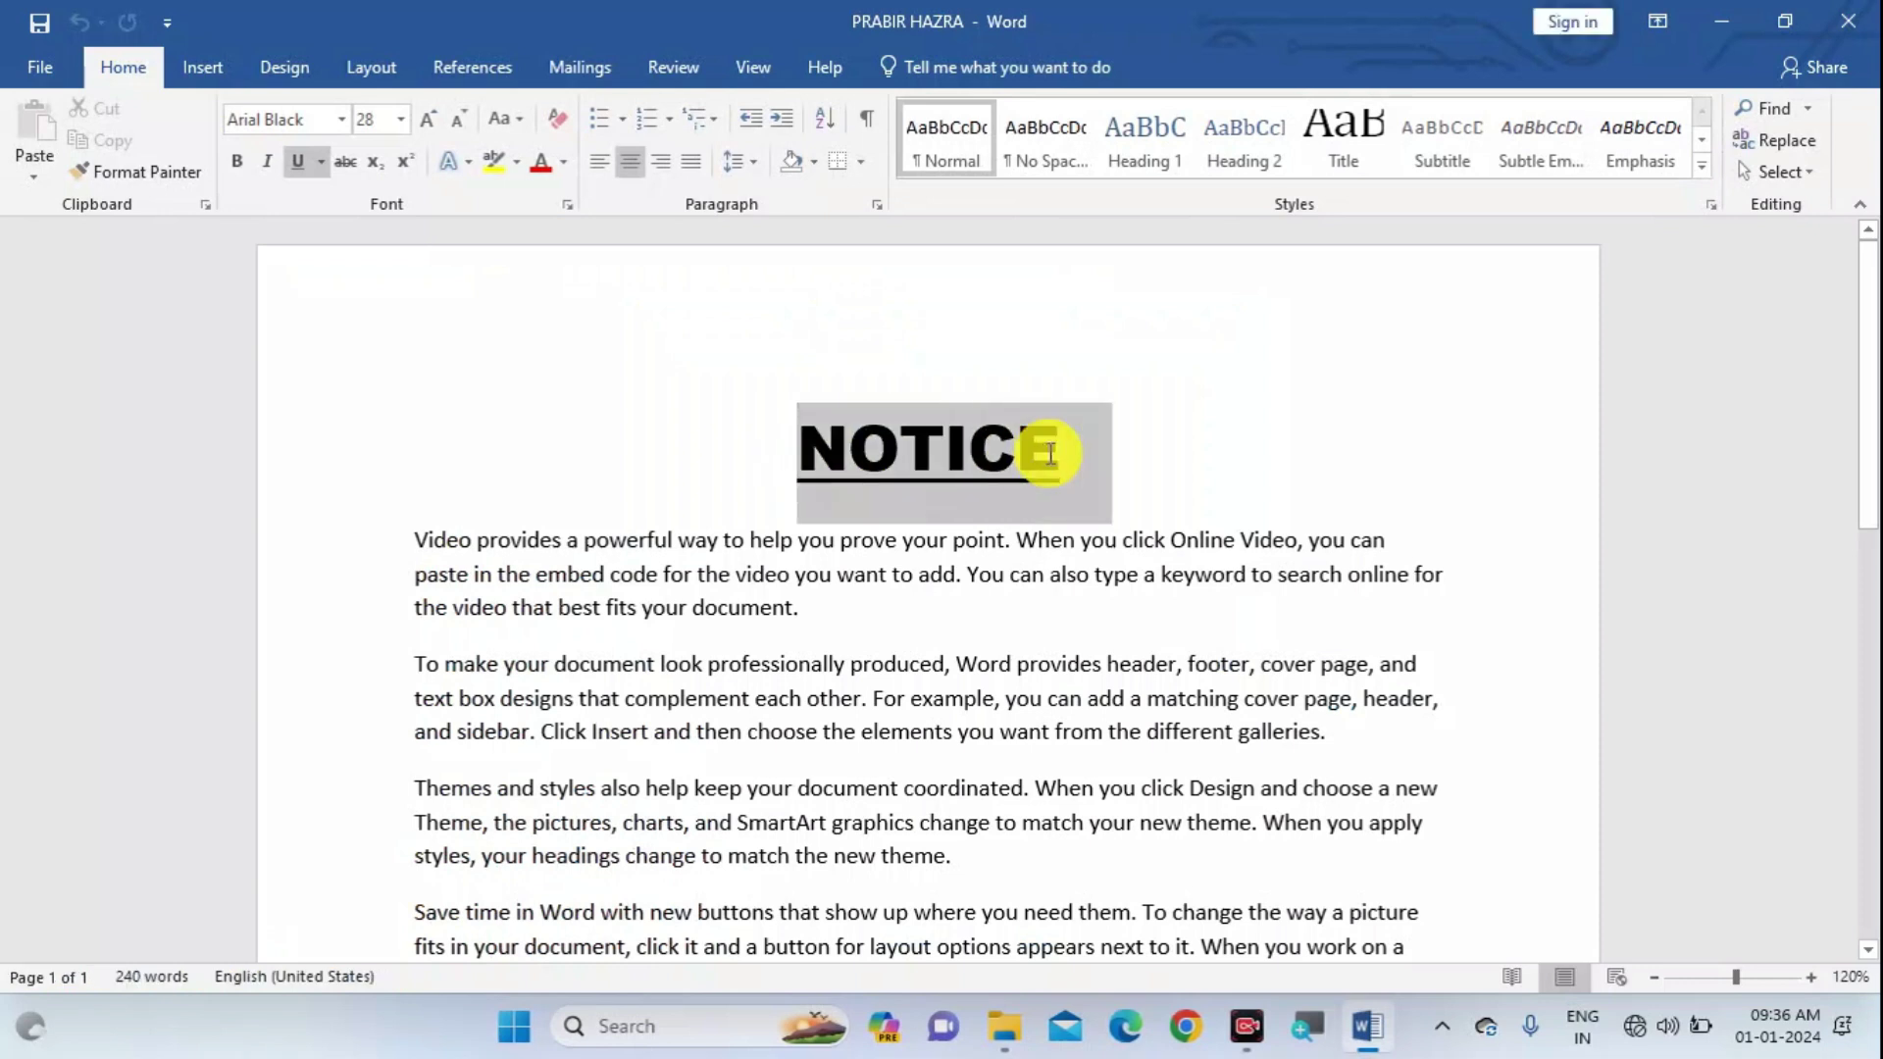
Select all five body paragraphs from 'Video' onward.
{"action": "left_click", "coordinate": [1131, 459]}
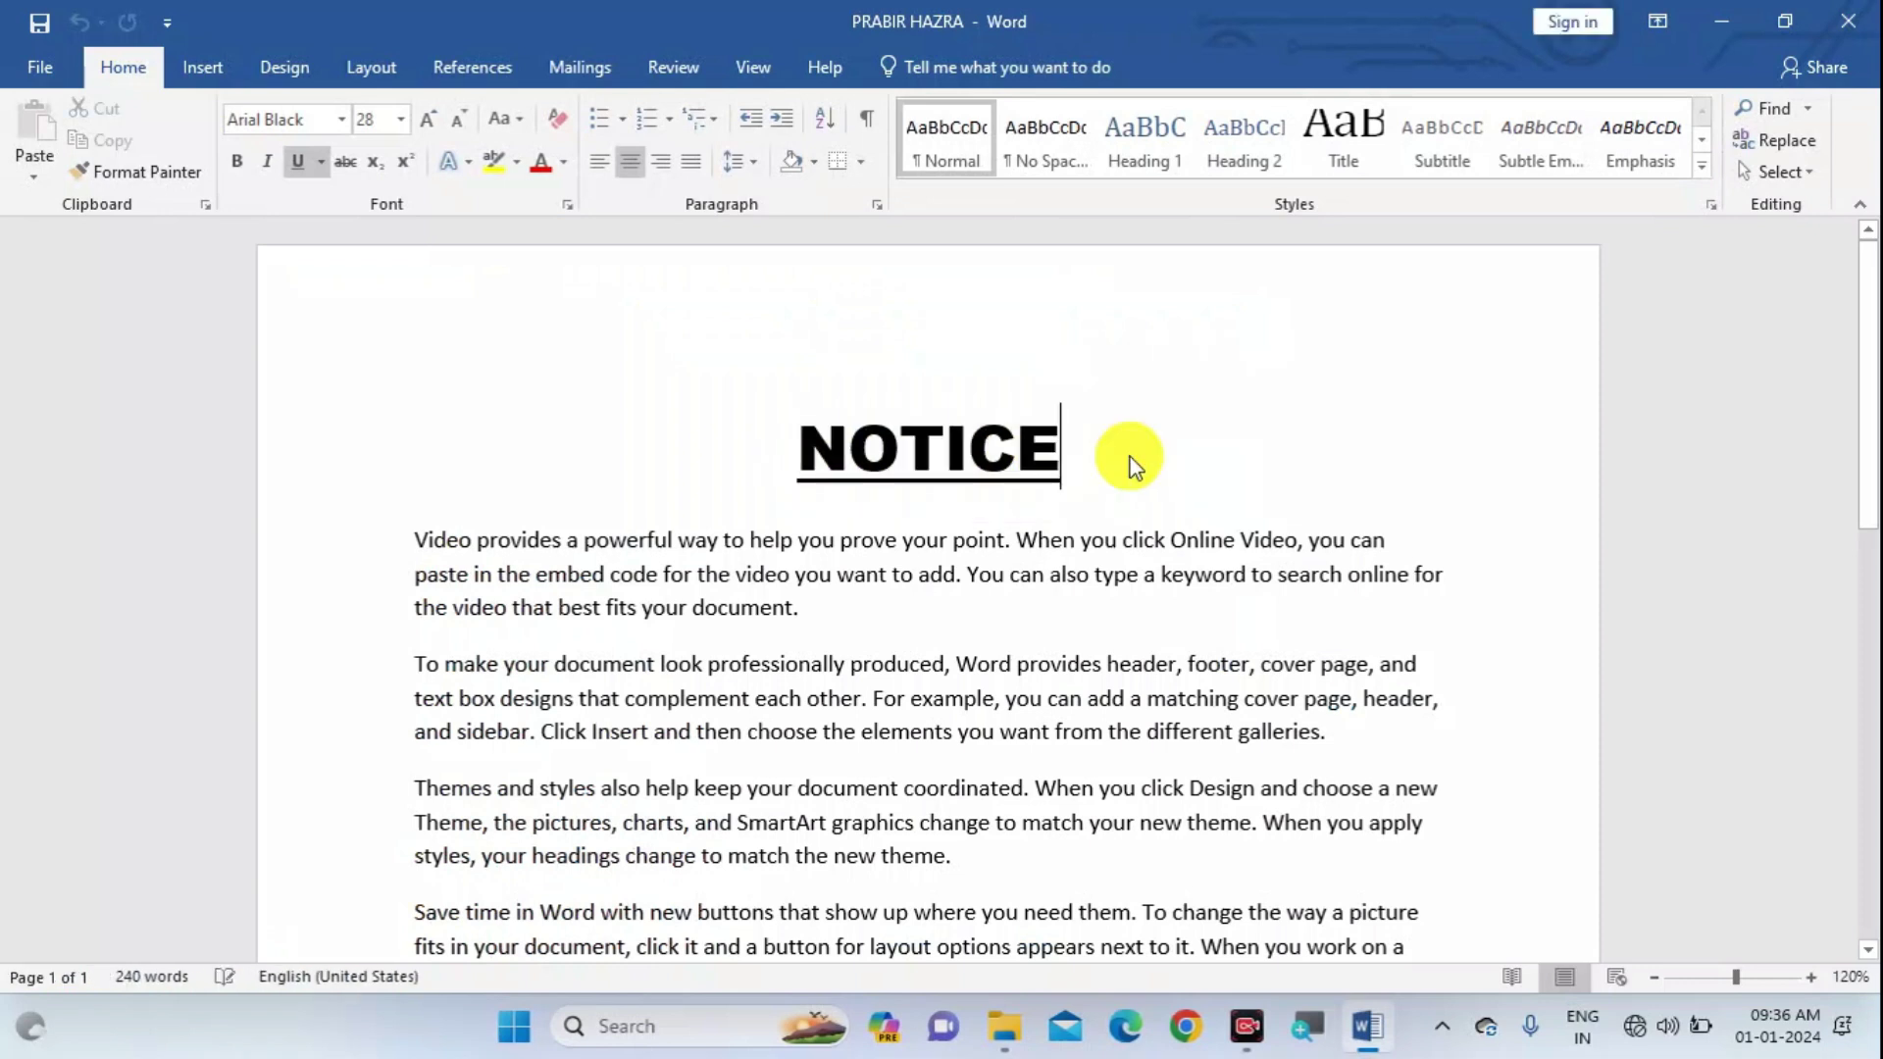
{"action": "scroll", "coordinate": [1183, 515], "scroll_direction": "down", "scroll_amount": 2}
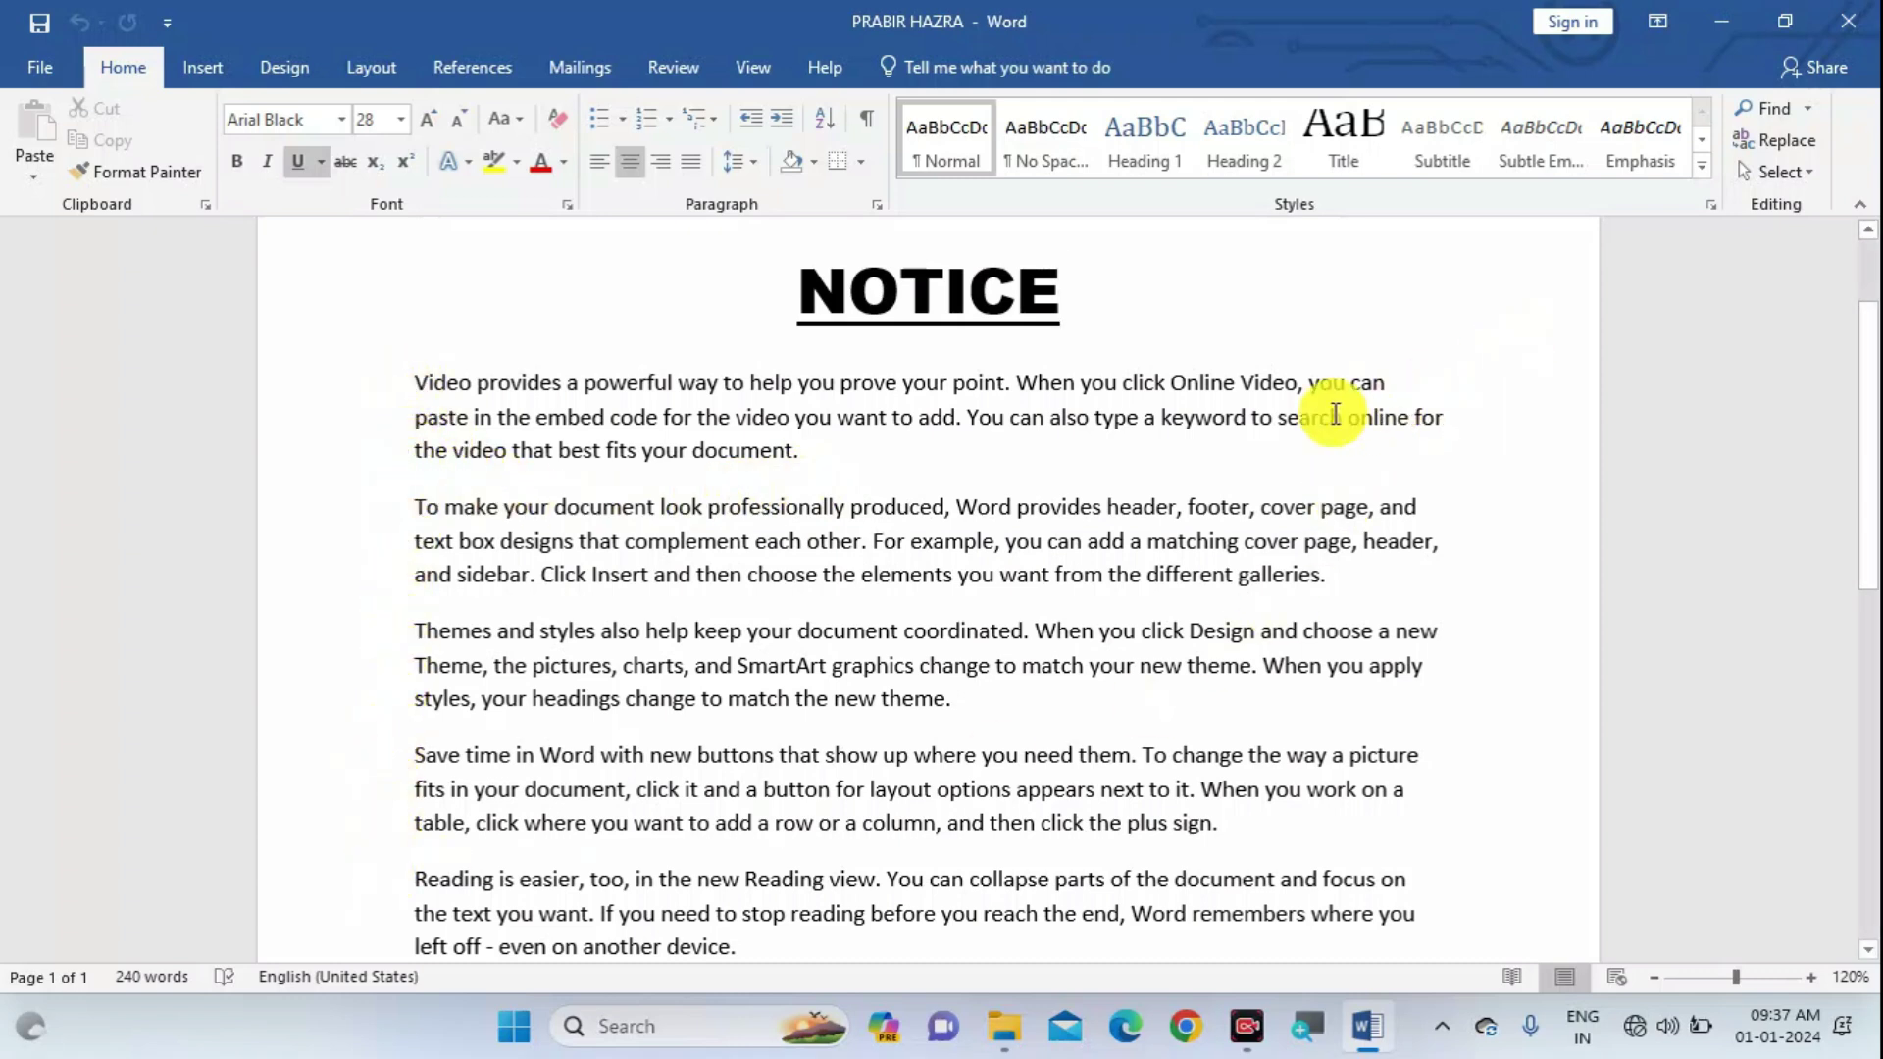
{"action": "left_click", "coordinate": [1383, 385]}
{"action": "left_click", "coordinate": [1450, 416]}
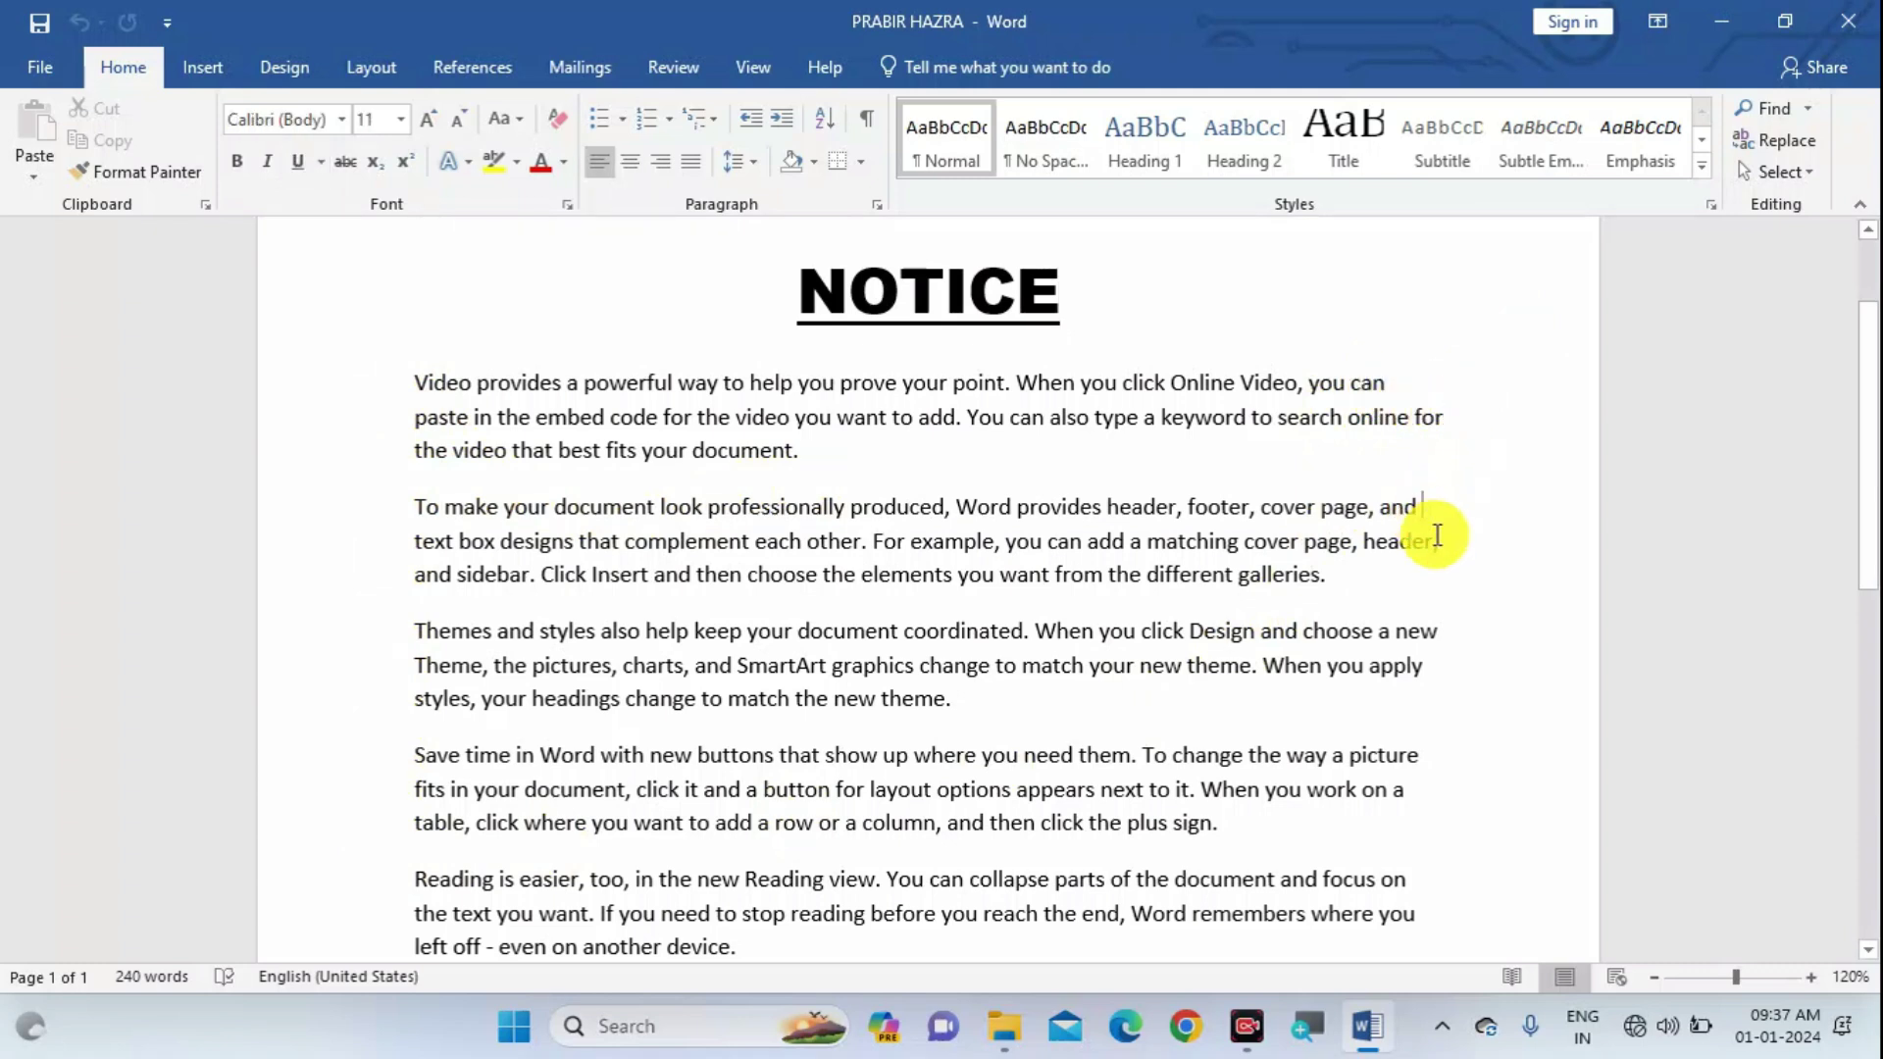
{"action": "left_click", "coordinate": [1437, 541]}
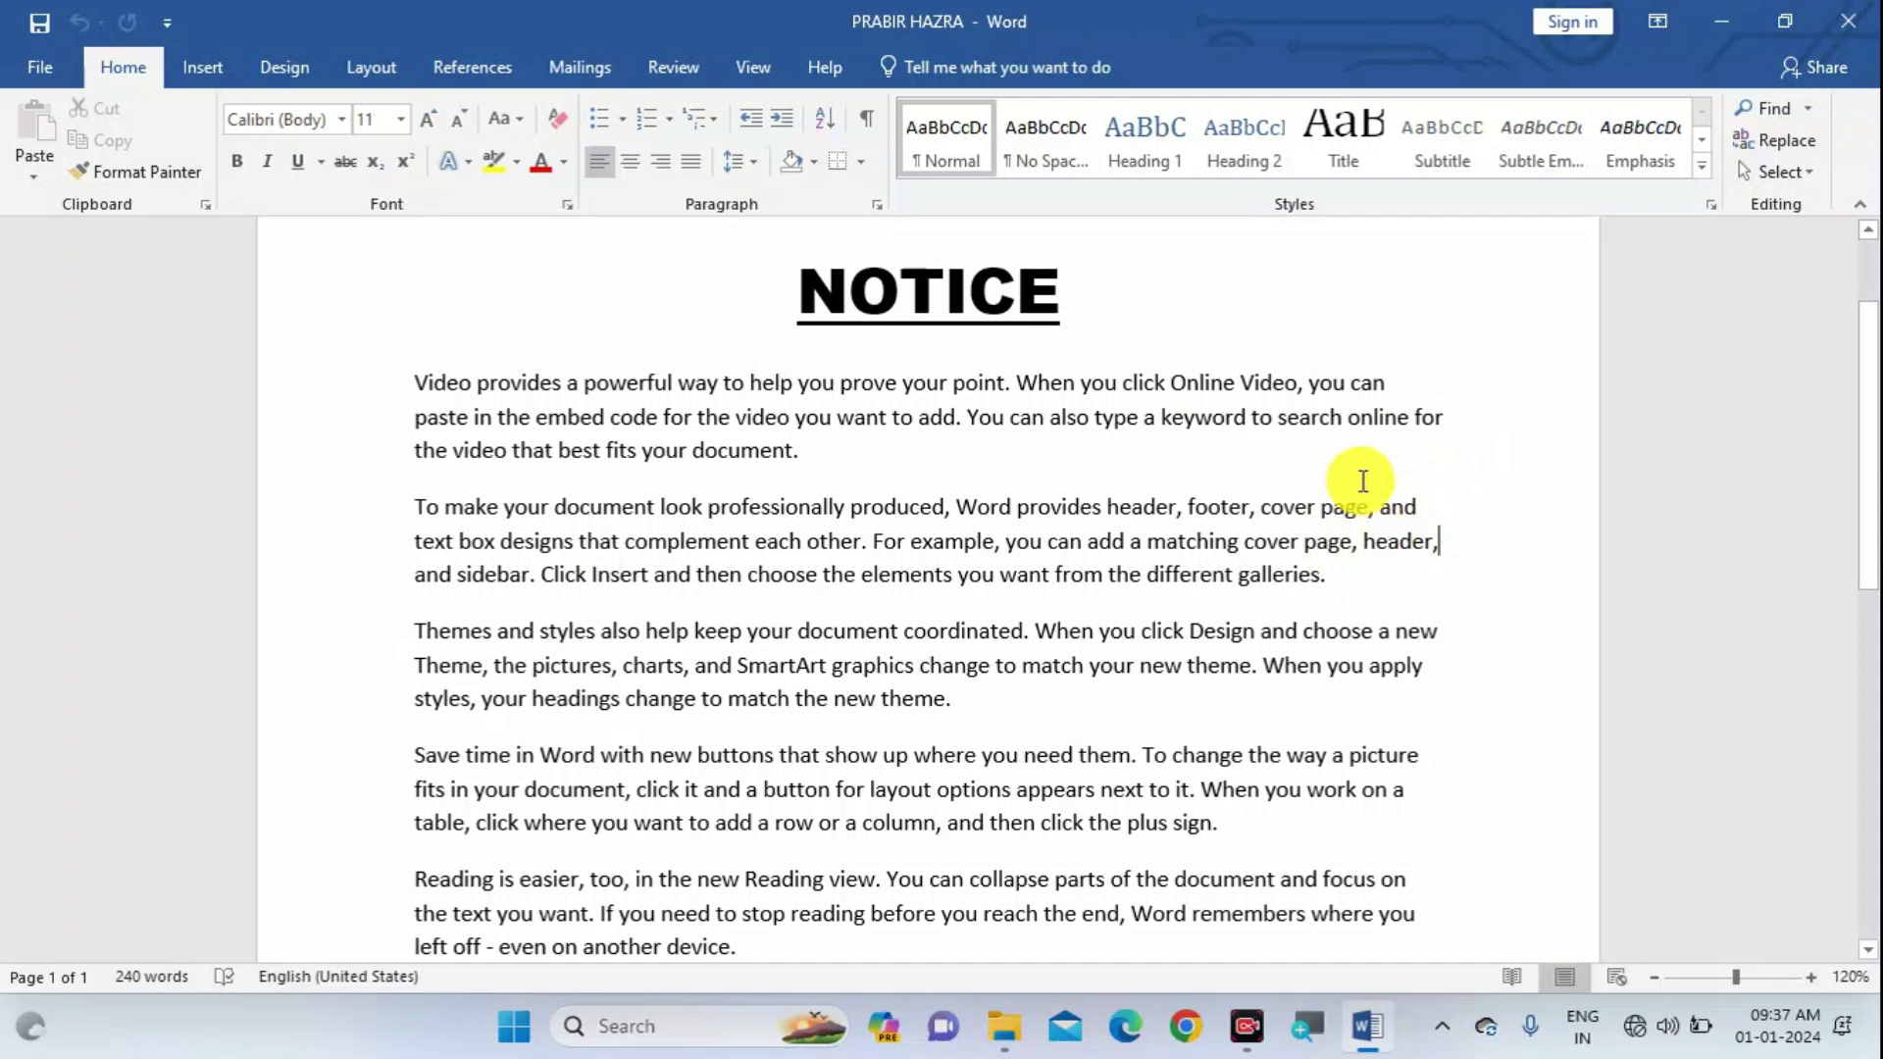
{"action": "mouse_move", "coordinate": [410, 379]}
{"action": "left_mouse_down"}
{"action": "mouse_move", "coordinate": [469, 394]}
{"action": "mouse_move", "coordinate": [715, 1028]}
{"action": "left_mouse_up"}
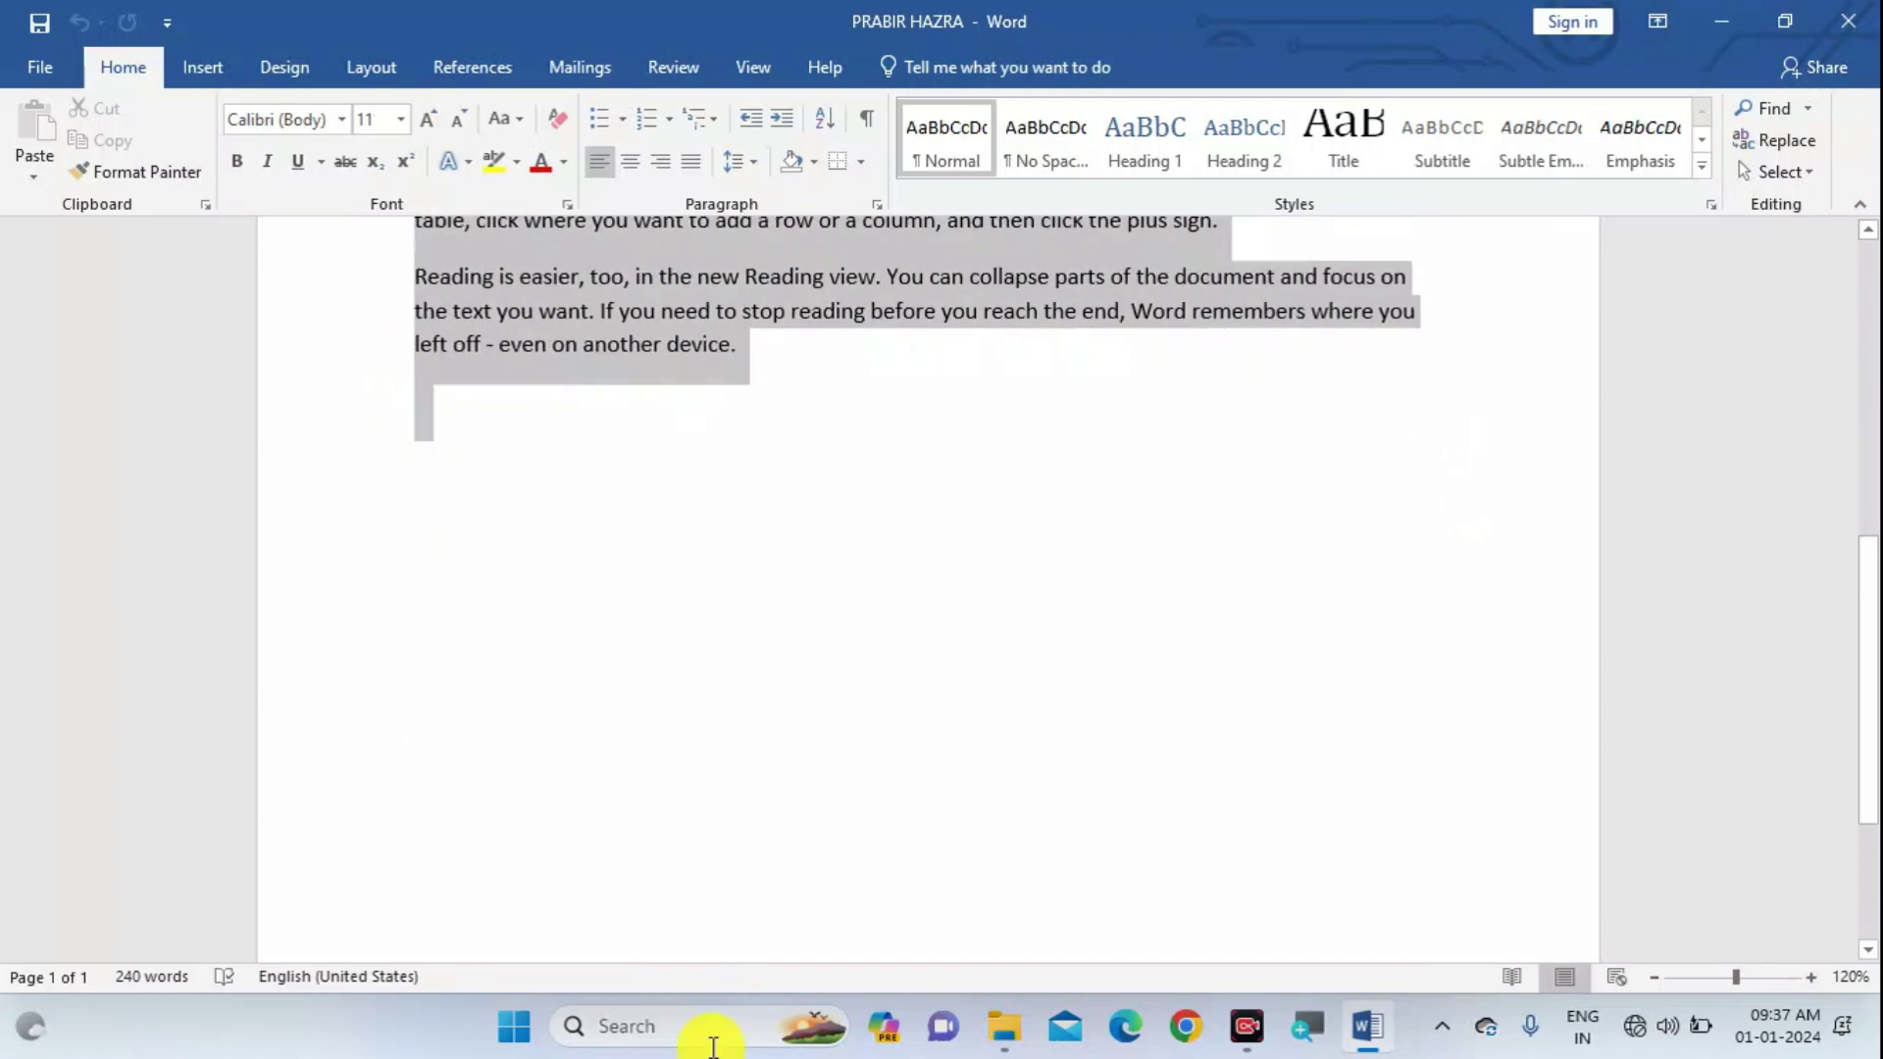
{"action": "mouse_move", "coordinate": [652, 65]}
{"action": "left_mouse_down"}
{"action": "mouse_move", "coordinate": [756, 639]}
{"action": "mouse_move", "coordinate": [749, 600]}
{"action": "left_mouse_up"}
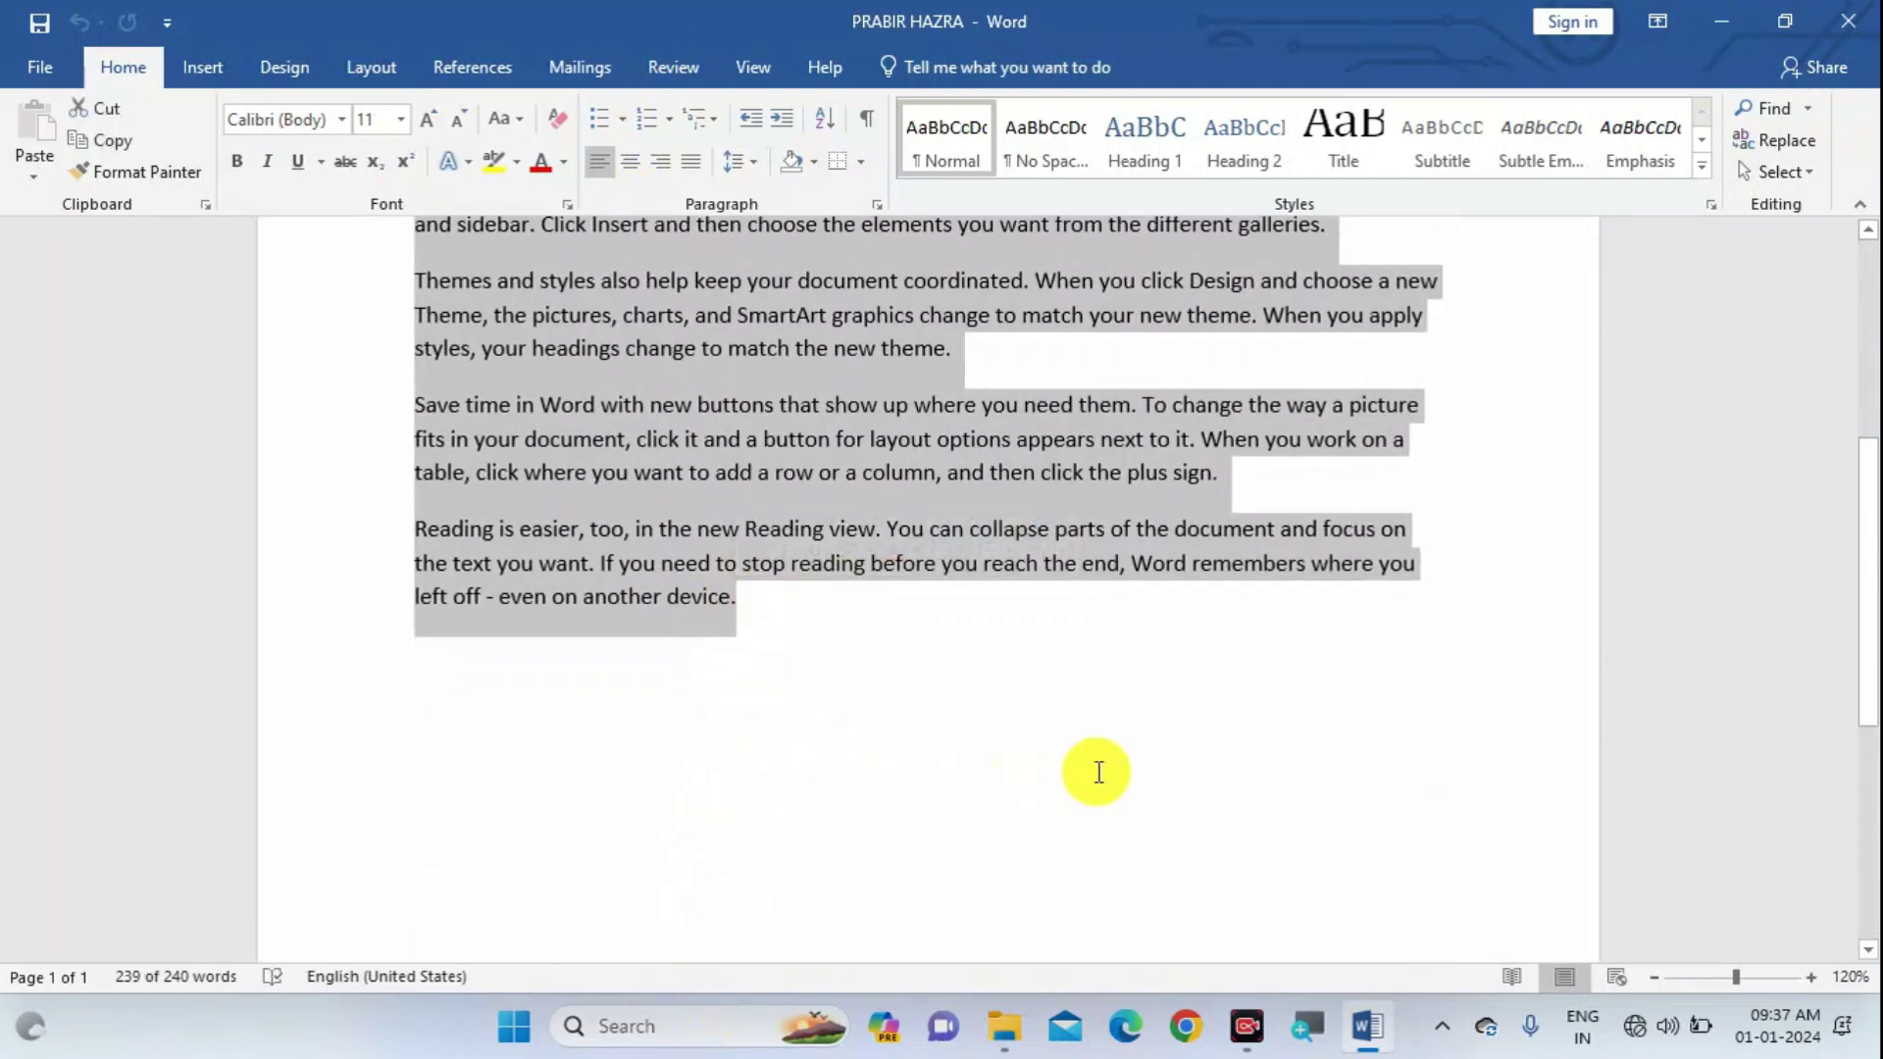
{"action": "scroll", "coordinate": [1093, 769], "scroll_direction": "up", "scroll_amount": 2}
{"action": "scroll", "coordinate": [1093, 769], "scroll_direction": "up", "scroll_amount": 2}
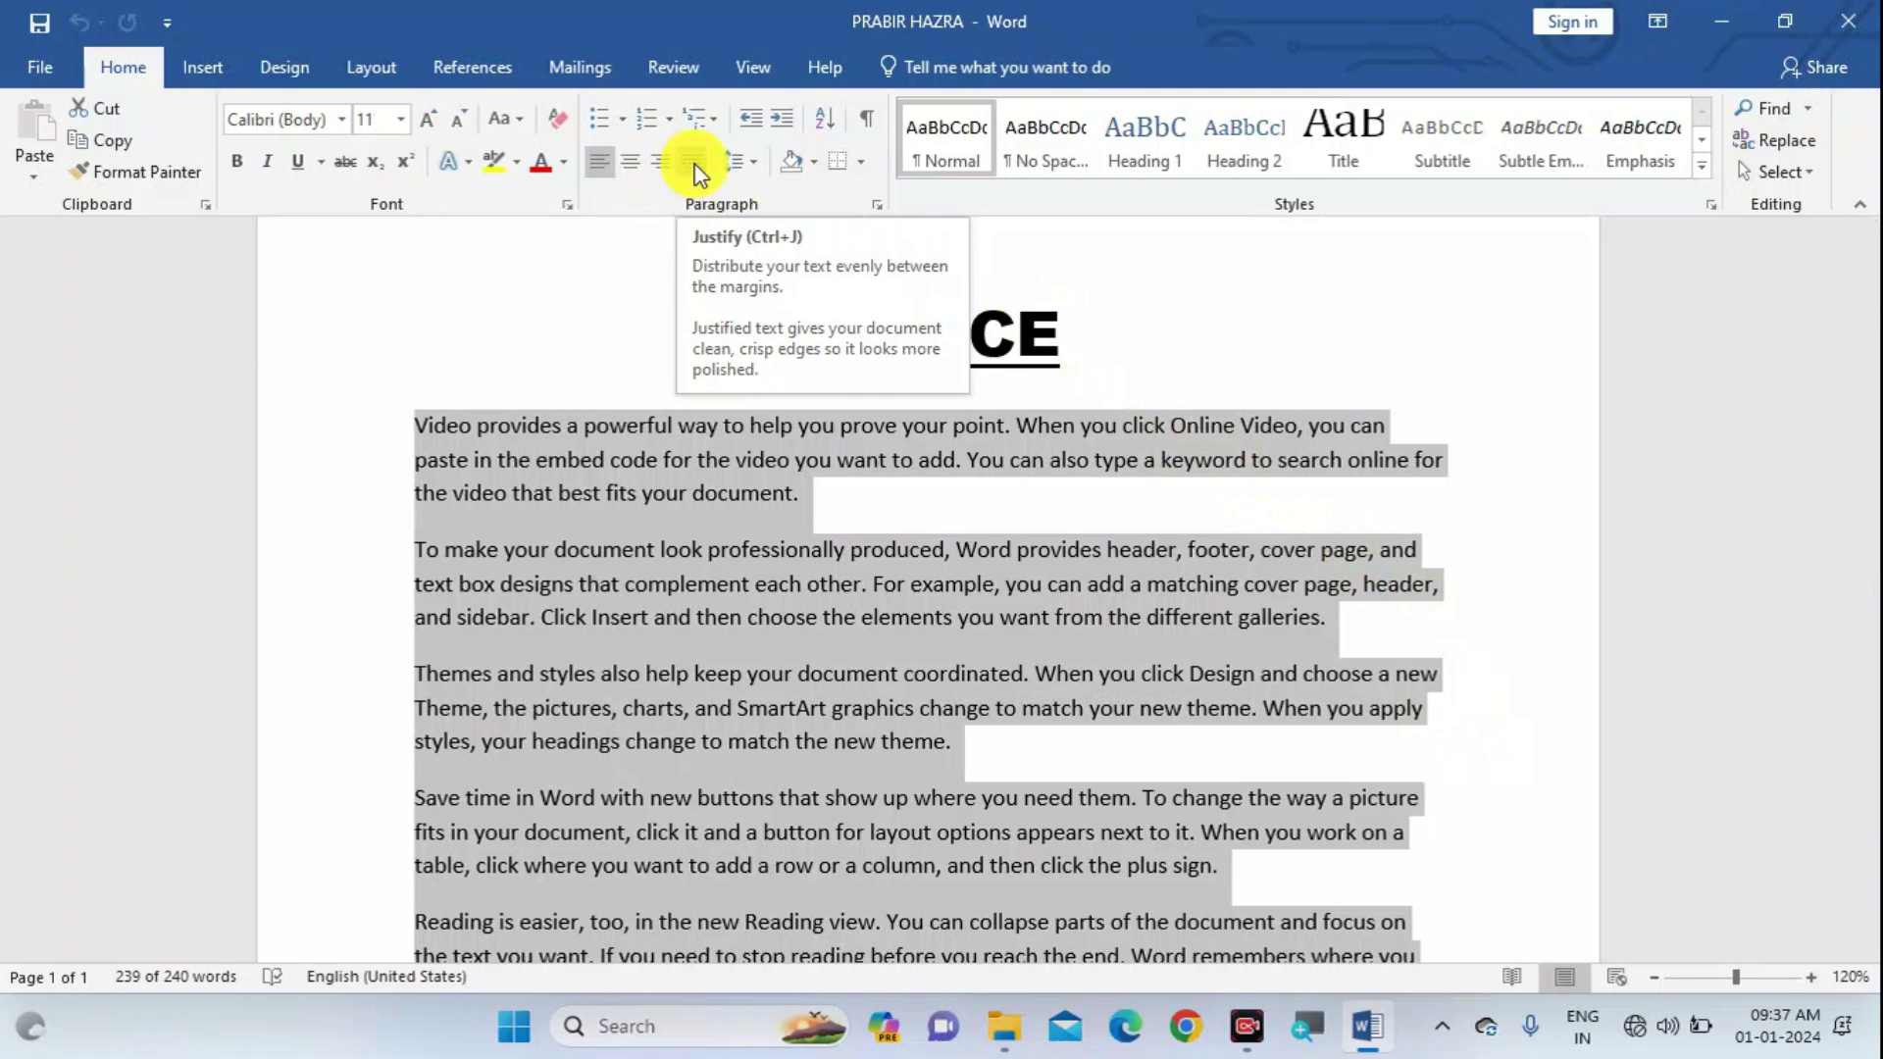
Justify the selected paragraphs and clear the selection.
{"action": "left_click", "coordinate": [693, 161]}
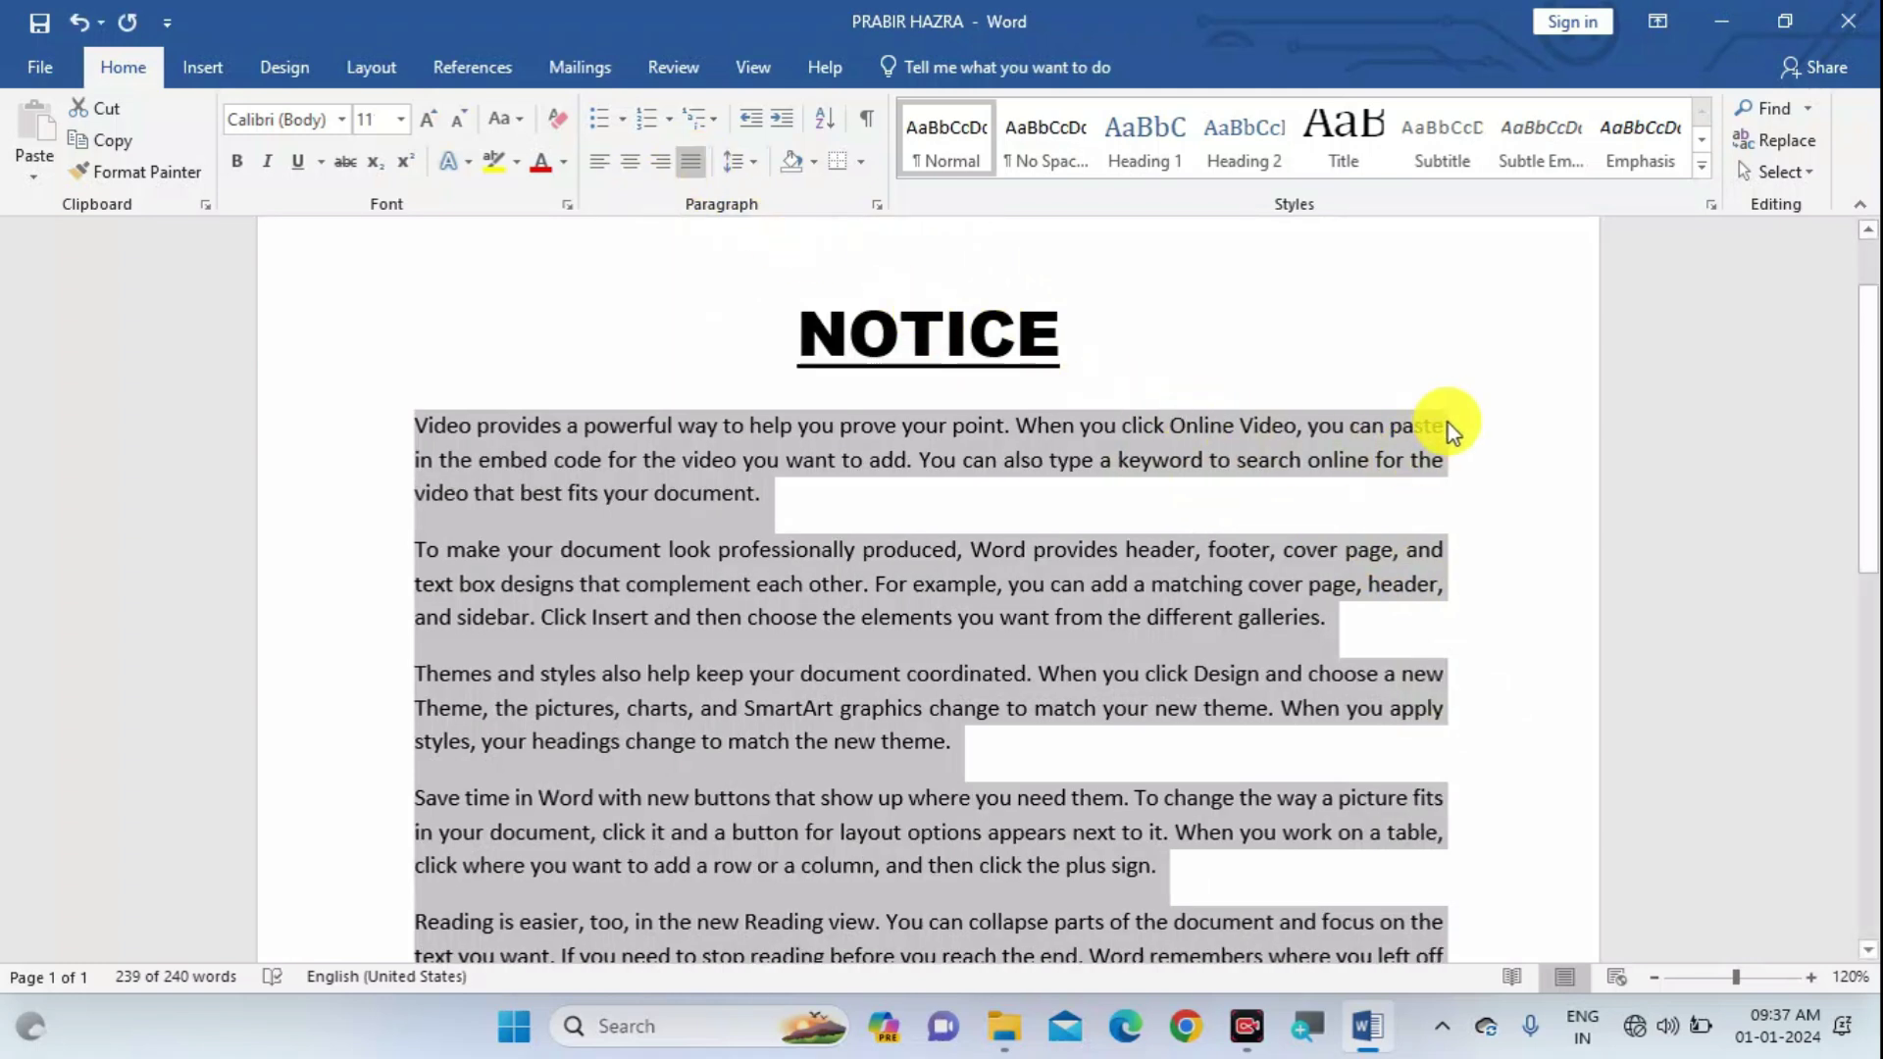
{"action": "scroll", "coordinate": [1447, 424], "scroll_direction": "down", "scroll_amount": 1}
{"action": "scroll", "coordinate": [1452, 628], "scroll_direction": "down", "scroll_amount": 1}
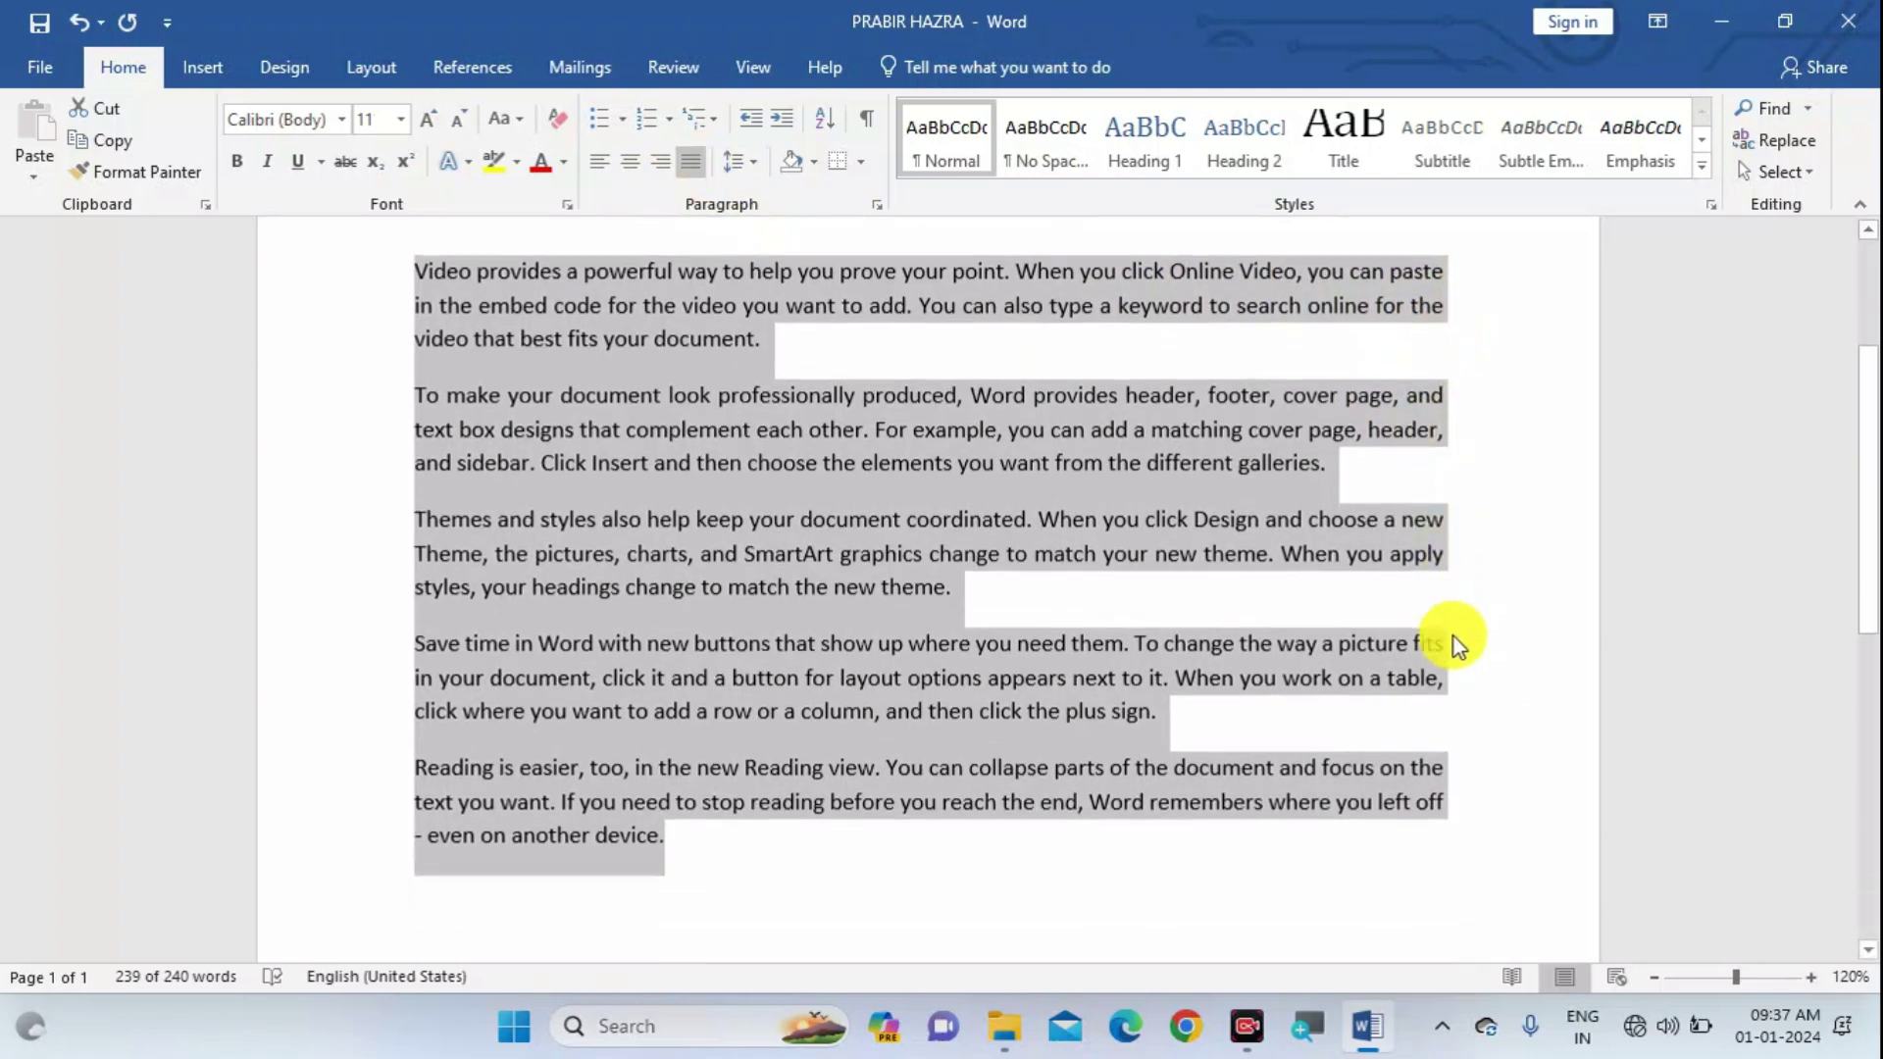
{"action": "scroll", "coordinate": [1402, 716], "scroll_direction": "down", "scroll_amount": 1}
{"action": "left_click", "coordinate": [841, 791]}
{"action": "scroll", "coordinate": [1295, 618], "scroll_direction": "up", "scroll_amount": 1}
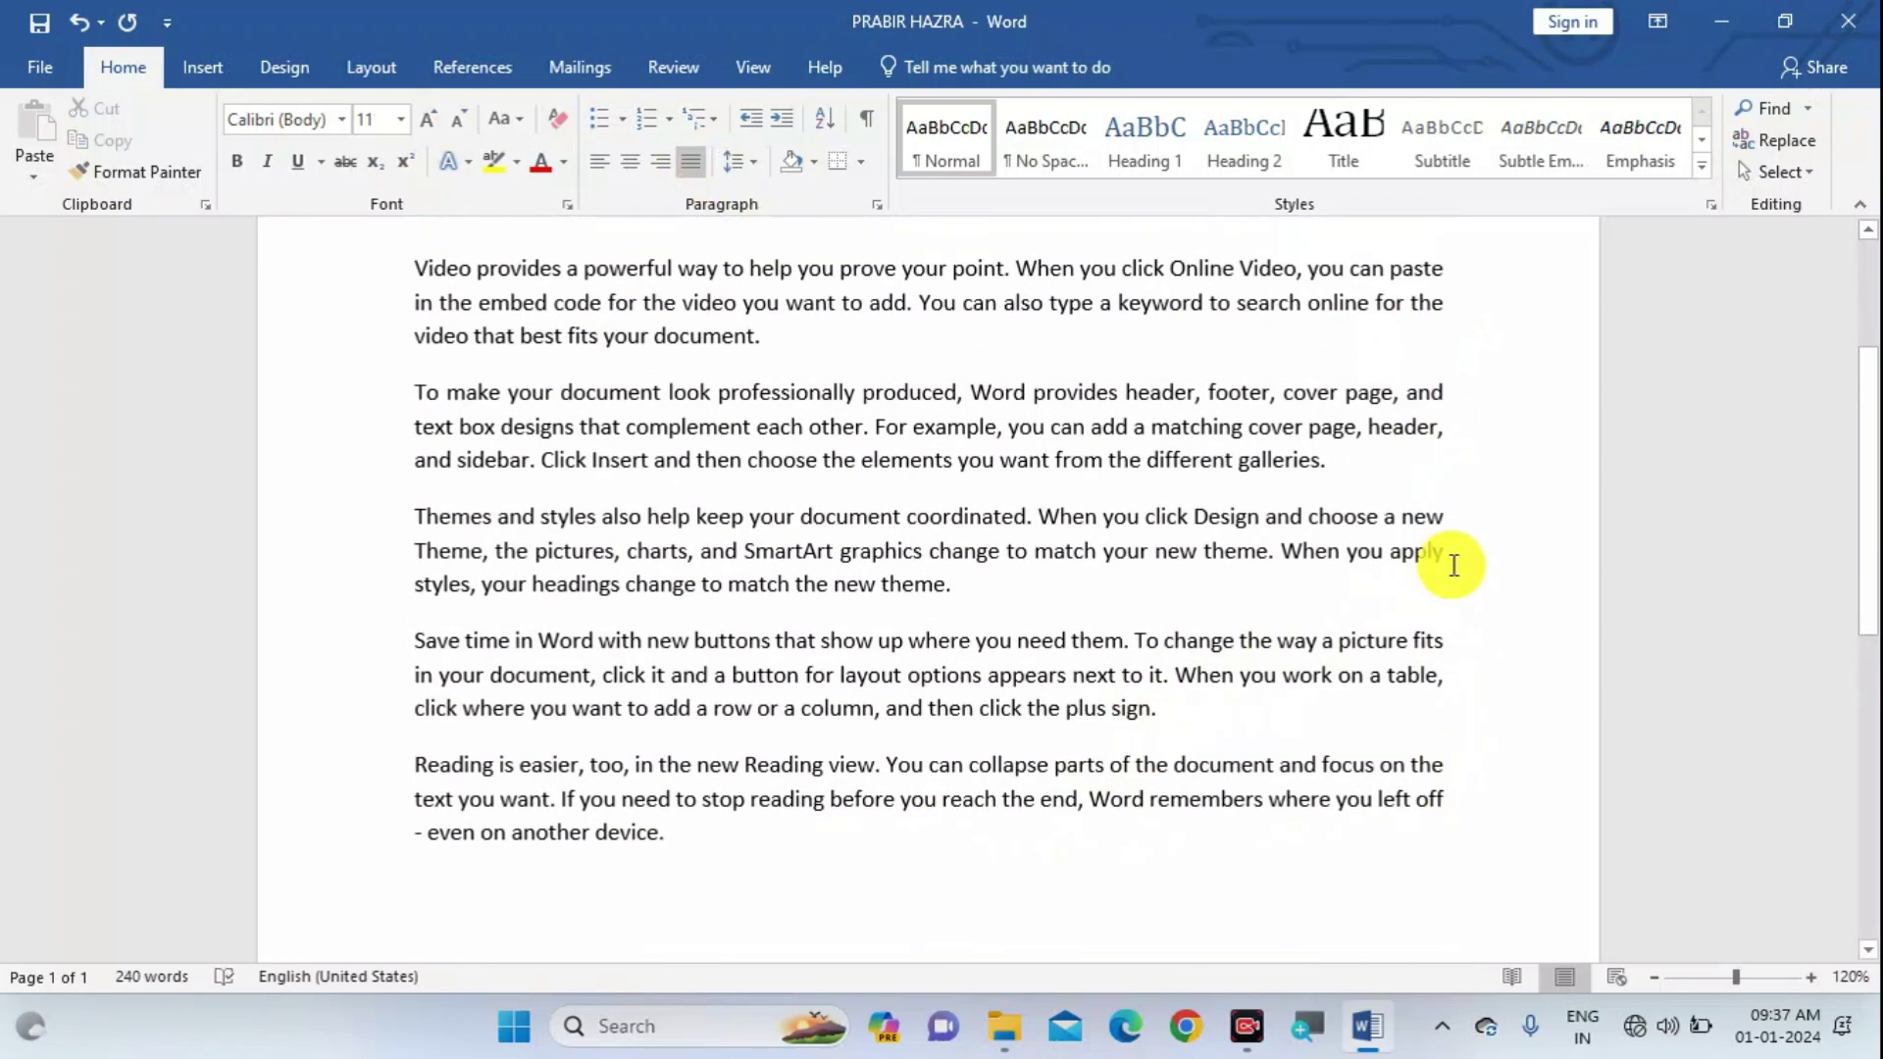
{"action": "scroll", "coordinate": [1453, 565], "scroll_direction": "up", "scroll_amount": 1}
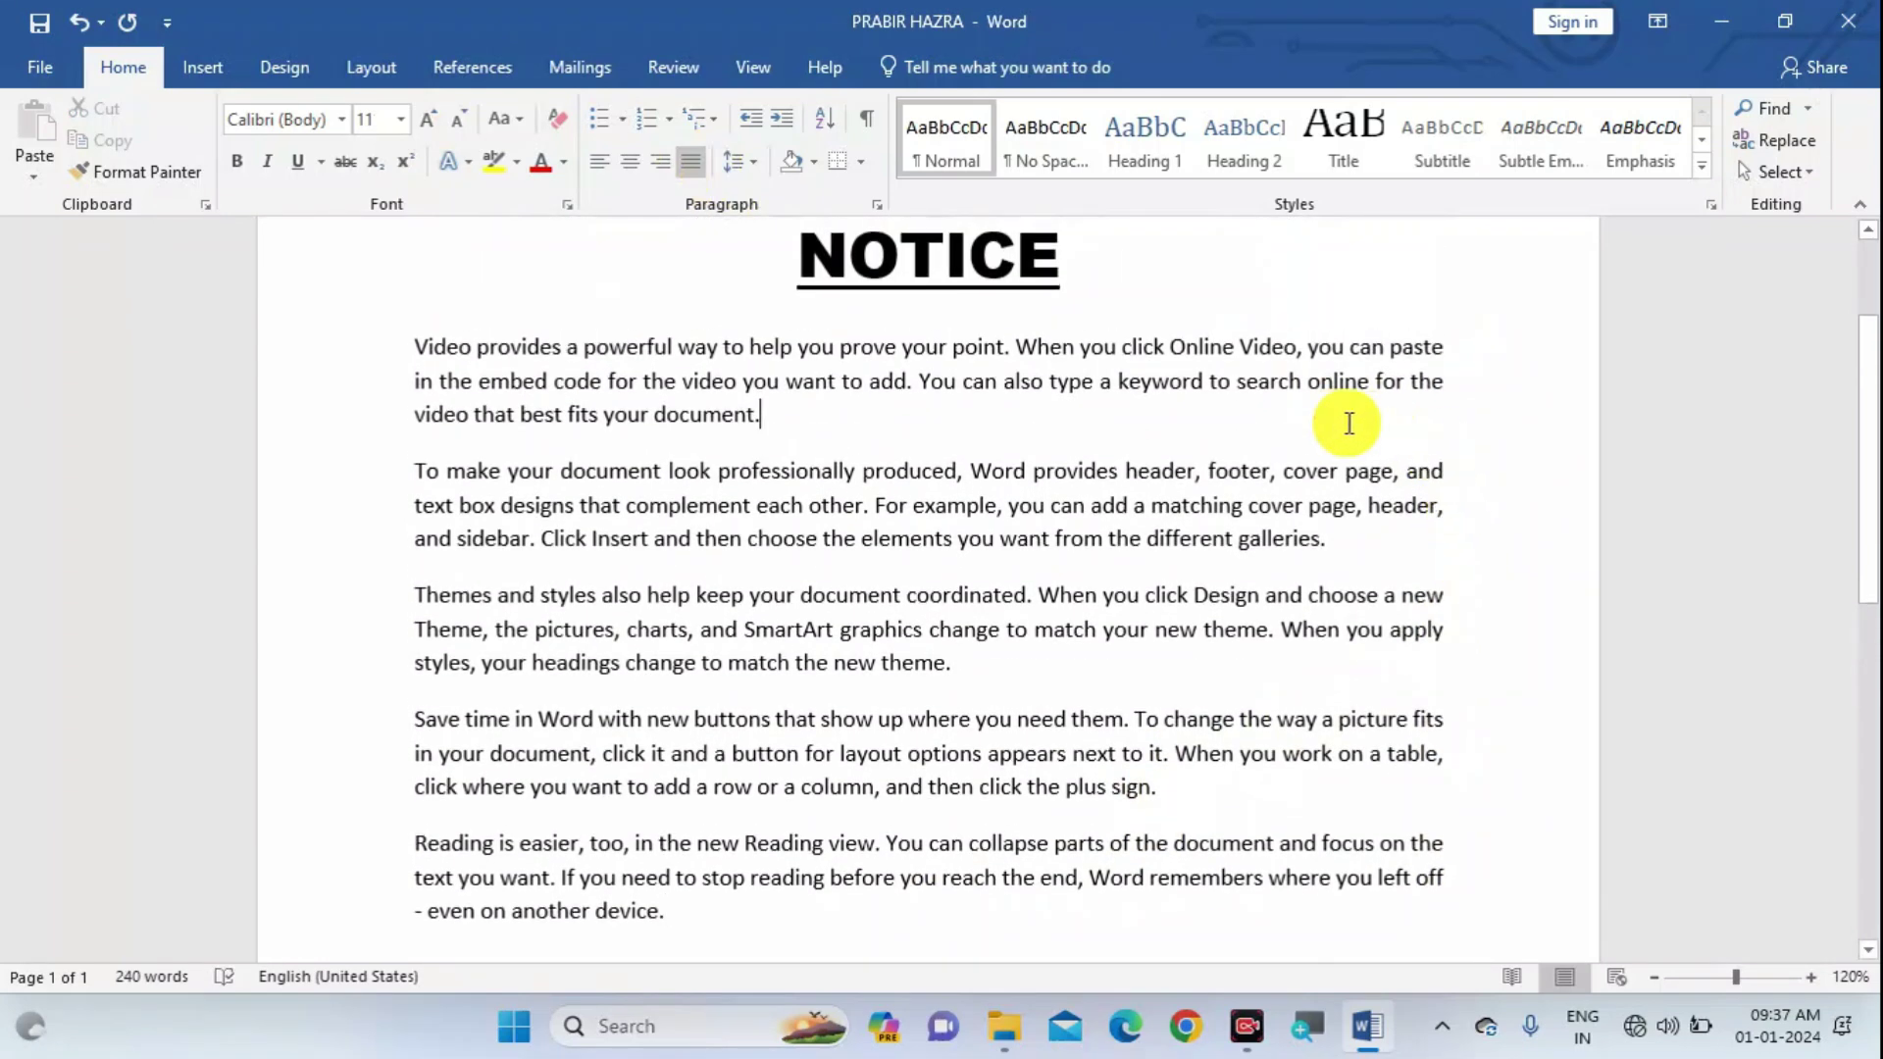
{"action": "scroll", "coordinate": [1413, 461], "scroll_direction": "up", "scroll_amount": 1}
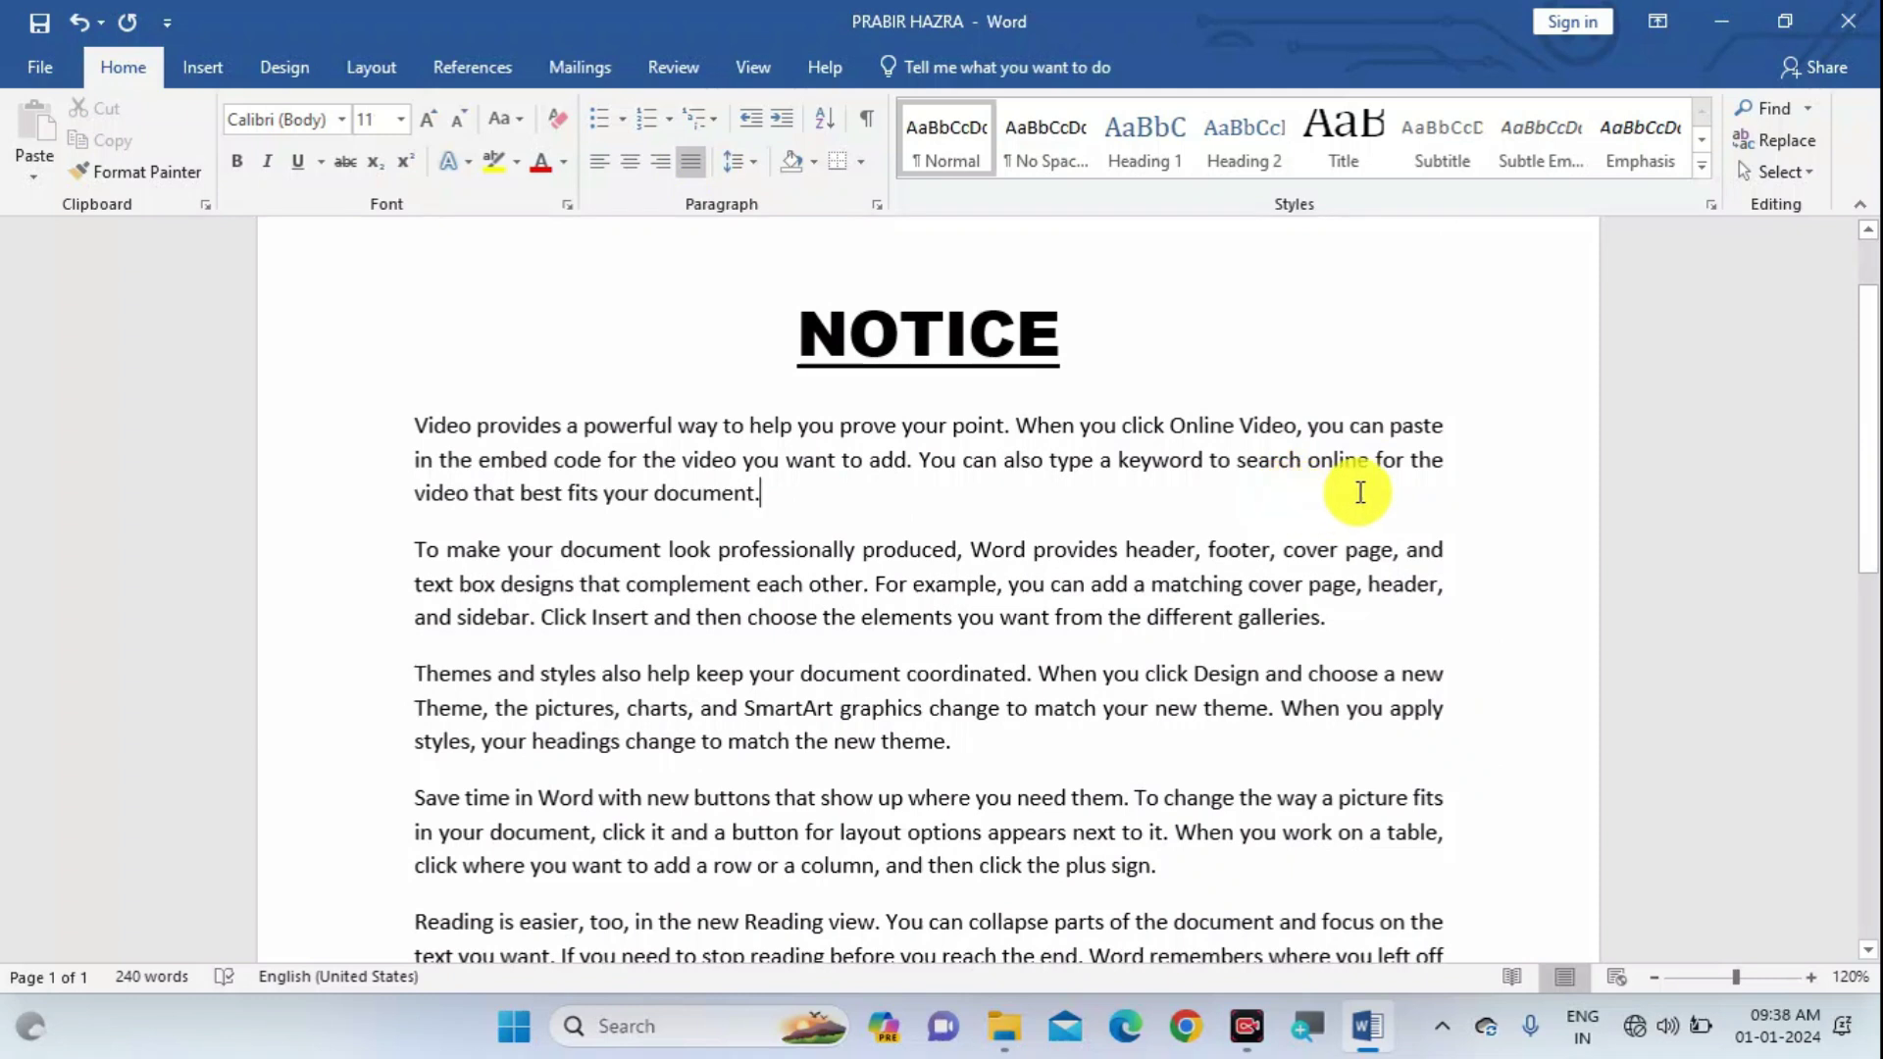
Make the first paragraph and the third paragraph ('Themes…') bold.
{"action": "scroll", "coordinate": [1360, 493], "scroll_direction": "down", "scroll_amount": 1}
{"action": "scroll", "coordinate": [1177, 506], "scroll_direction": "up", "scroll_amount": 1}
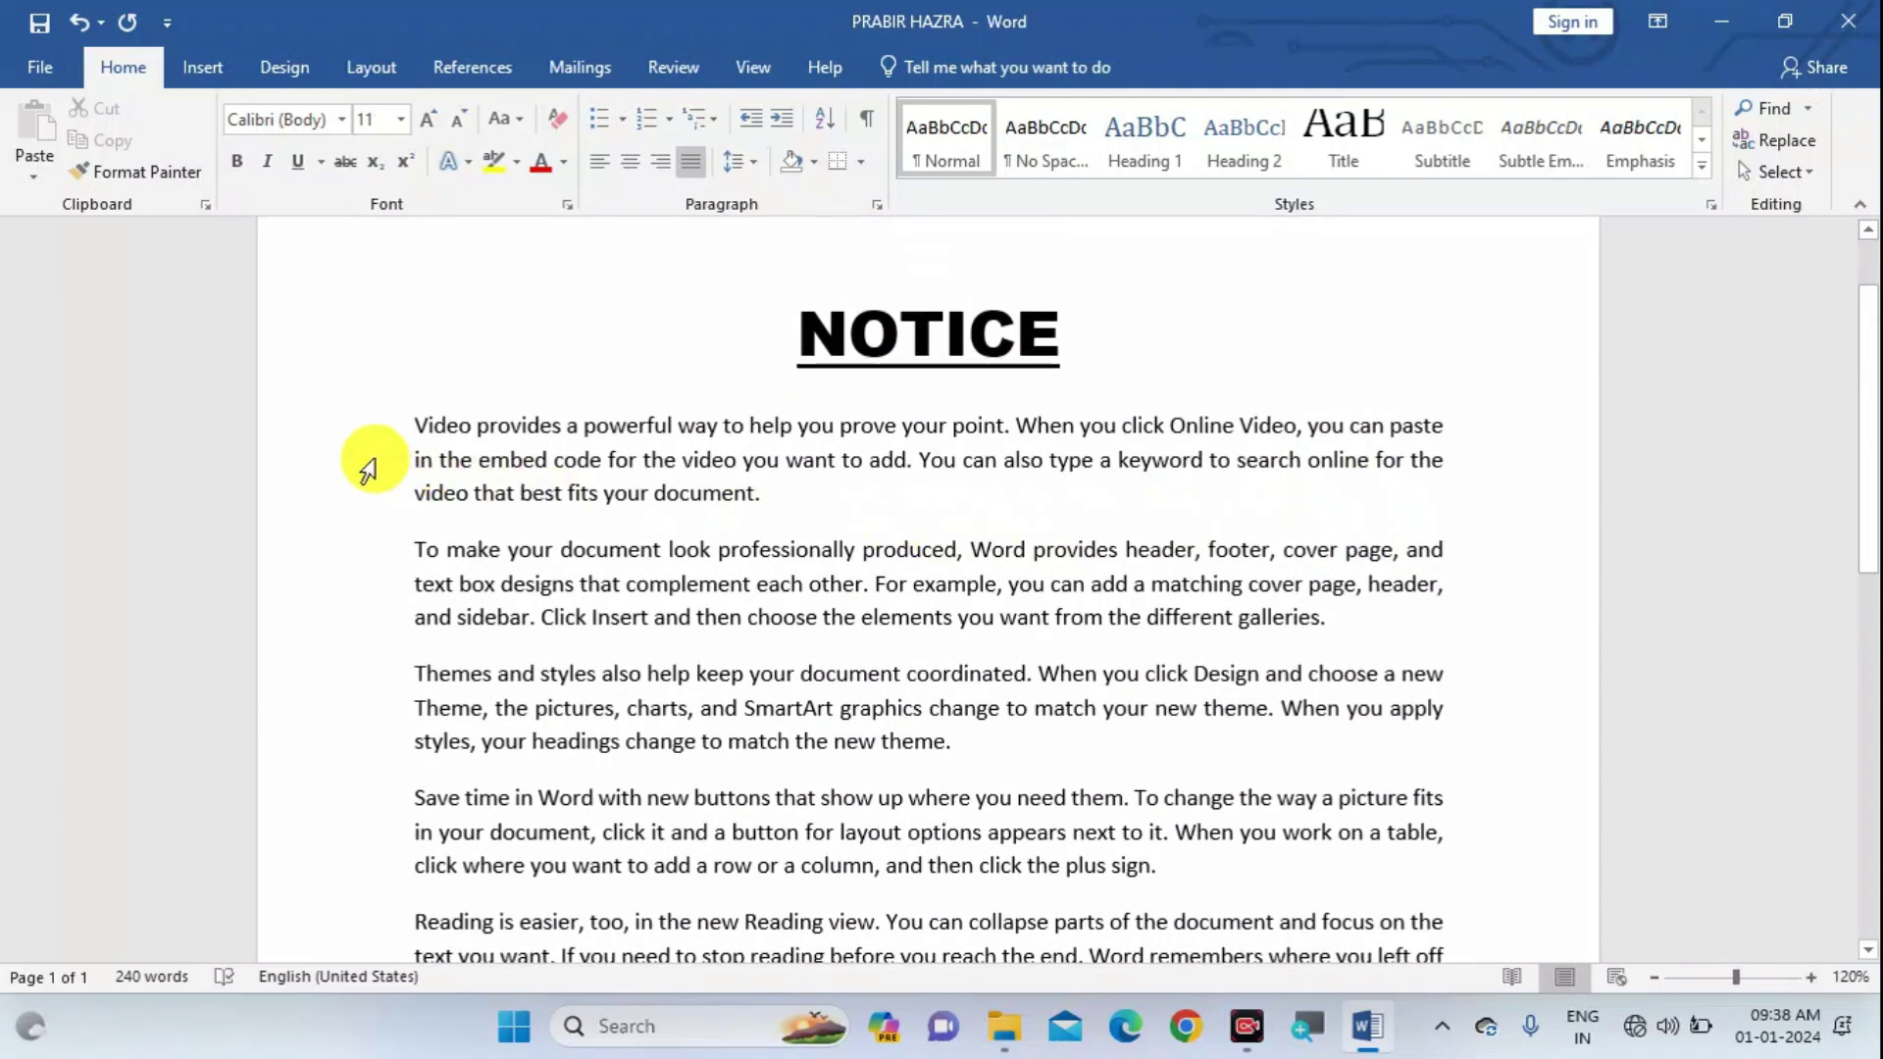
{"action": "left_click_drag", "start_coordinate": [422, 424], "coordinate": [760, 497]}
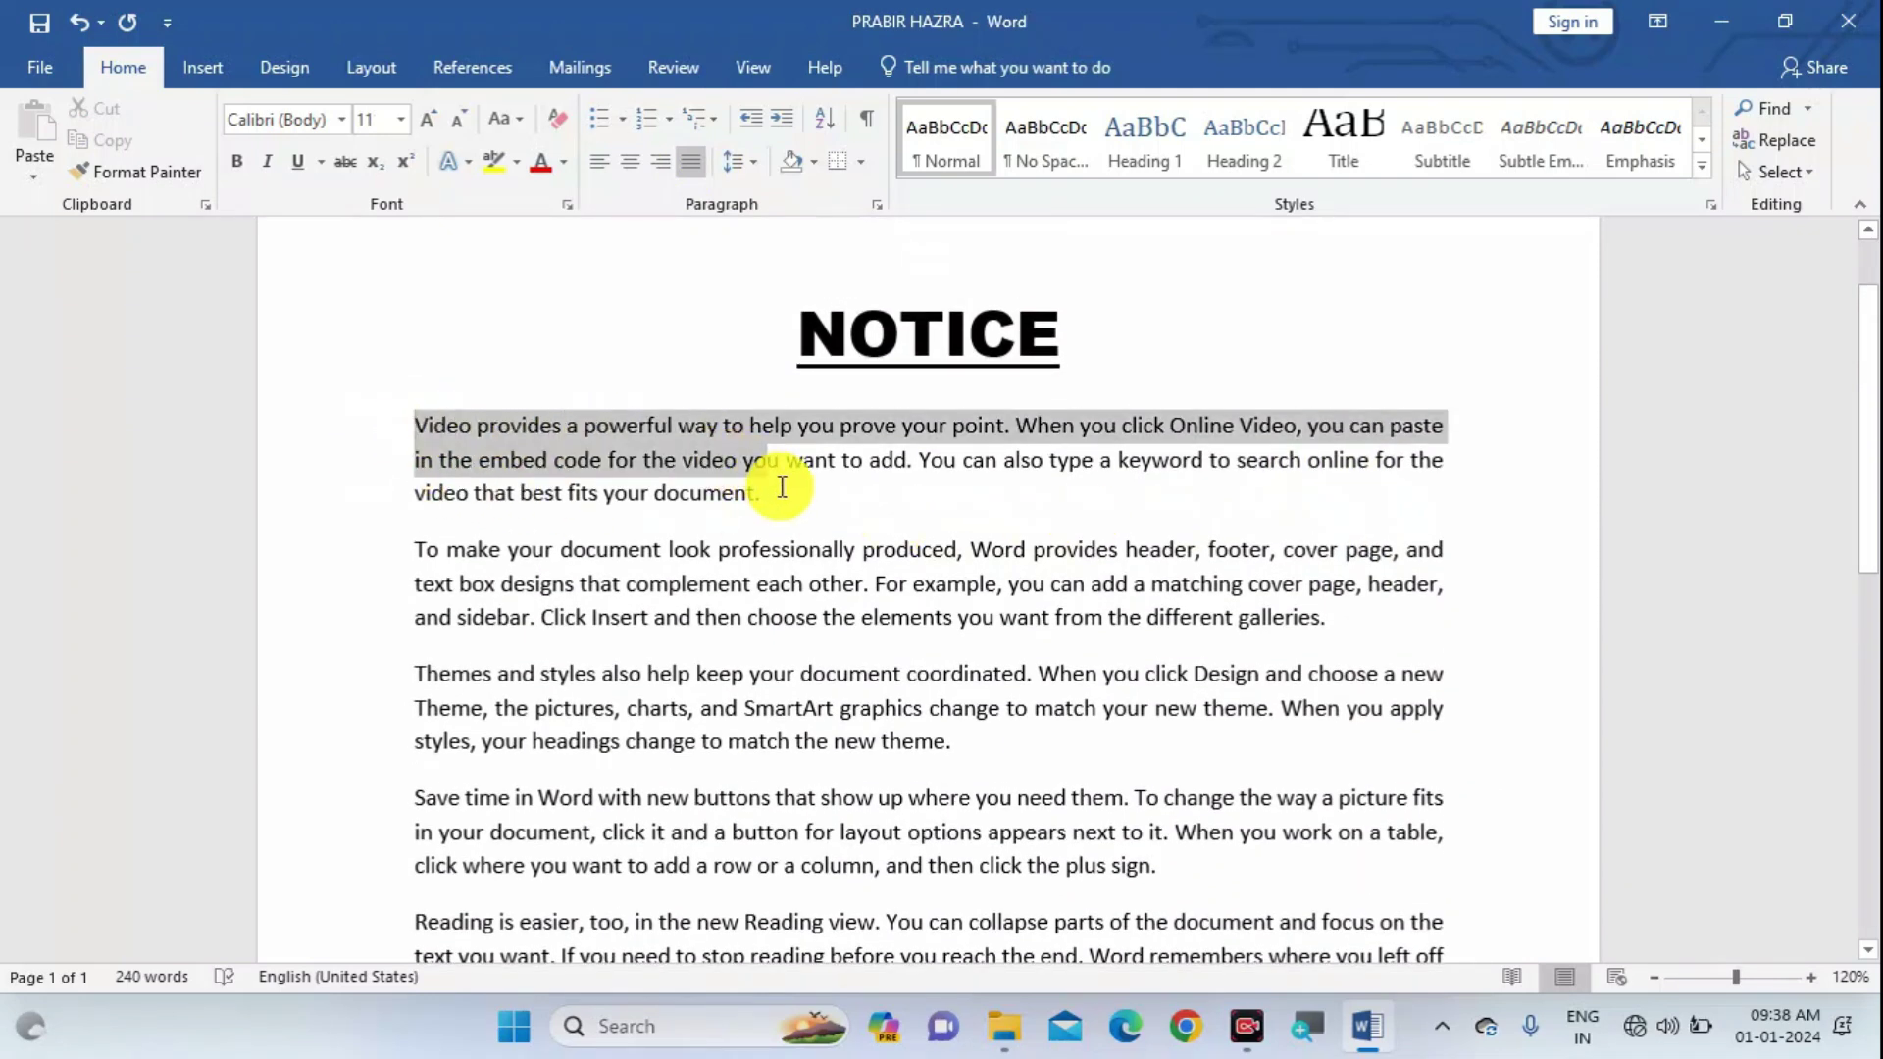
{"action": "left_click", "coordinate": [236, 160]}
{"action": "left_click", "coordinate": [912, 501]}
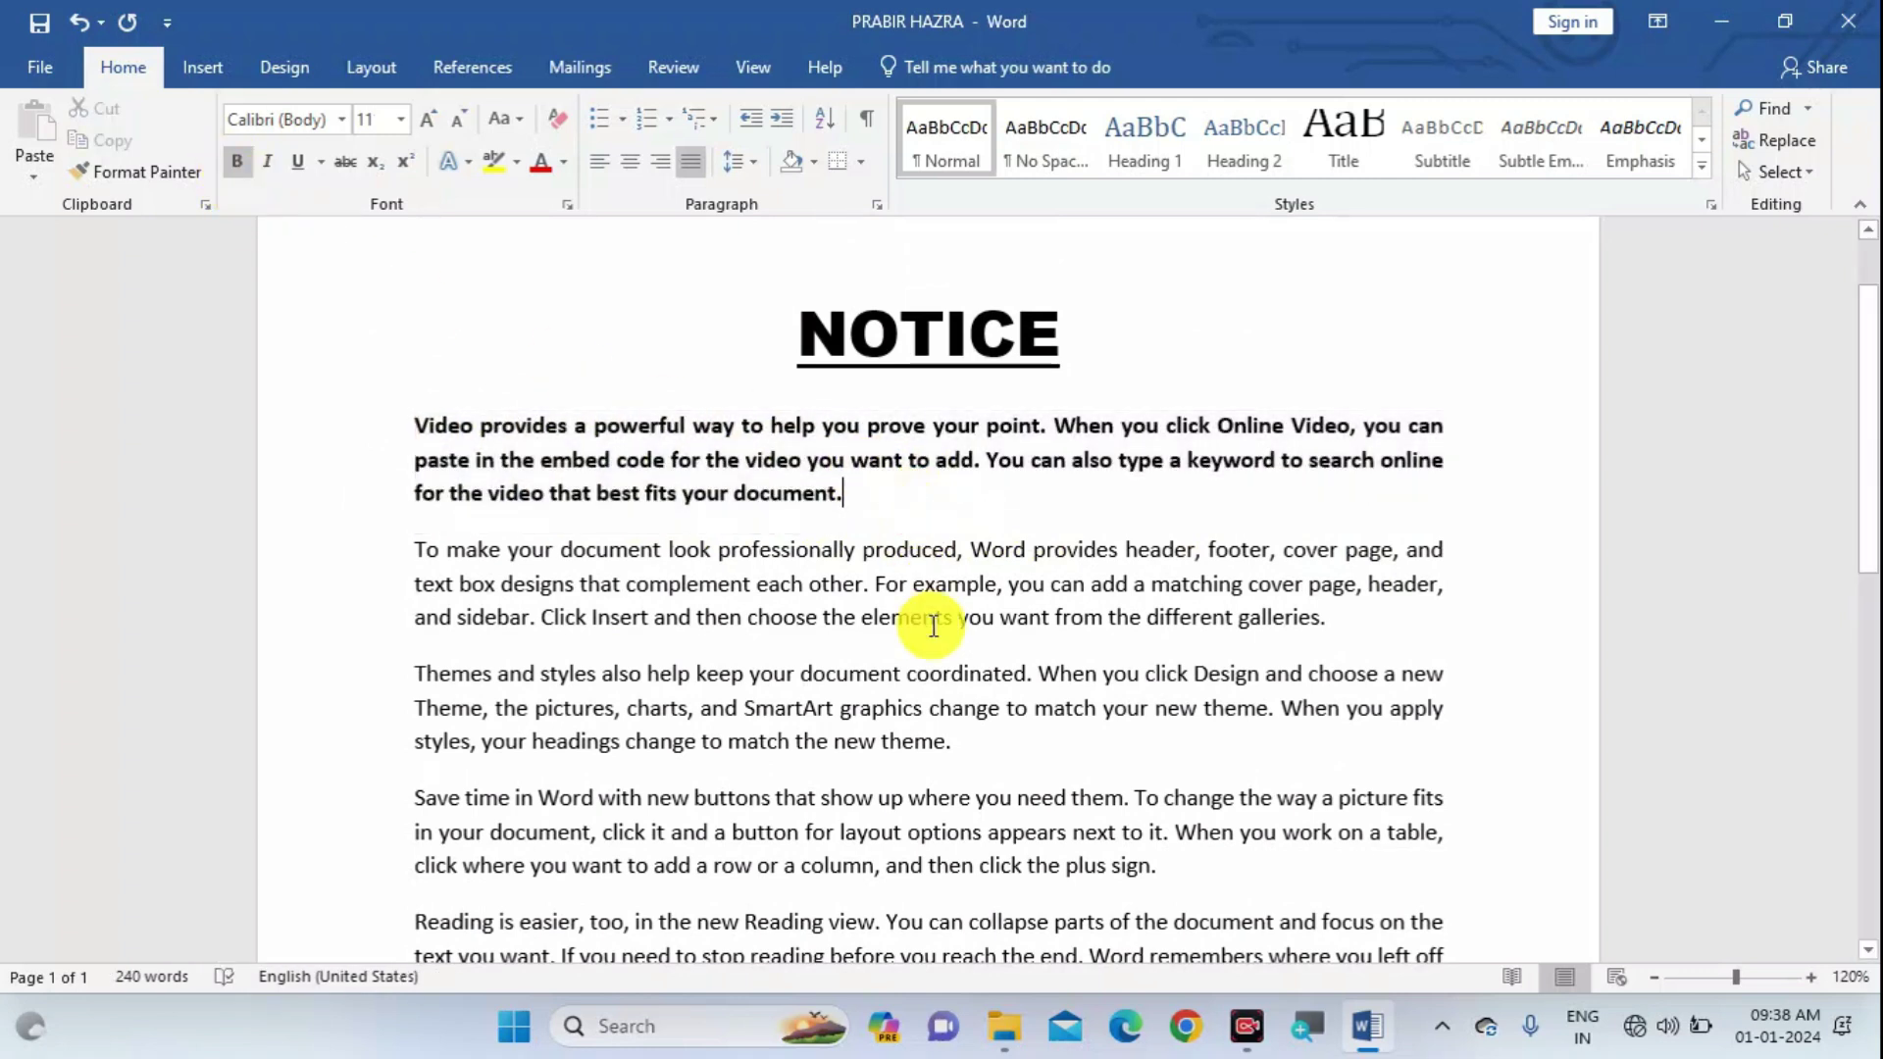
{"action": "scroll", "coordinate": [785, 622], "scroll_direction": "down", "scroll_amount": 1}
{"action": "left_click_drag", "start_coordinate": [415, 595], "coordinate": [978, 654]}
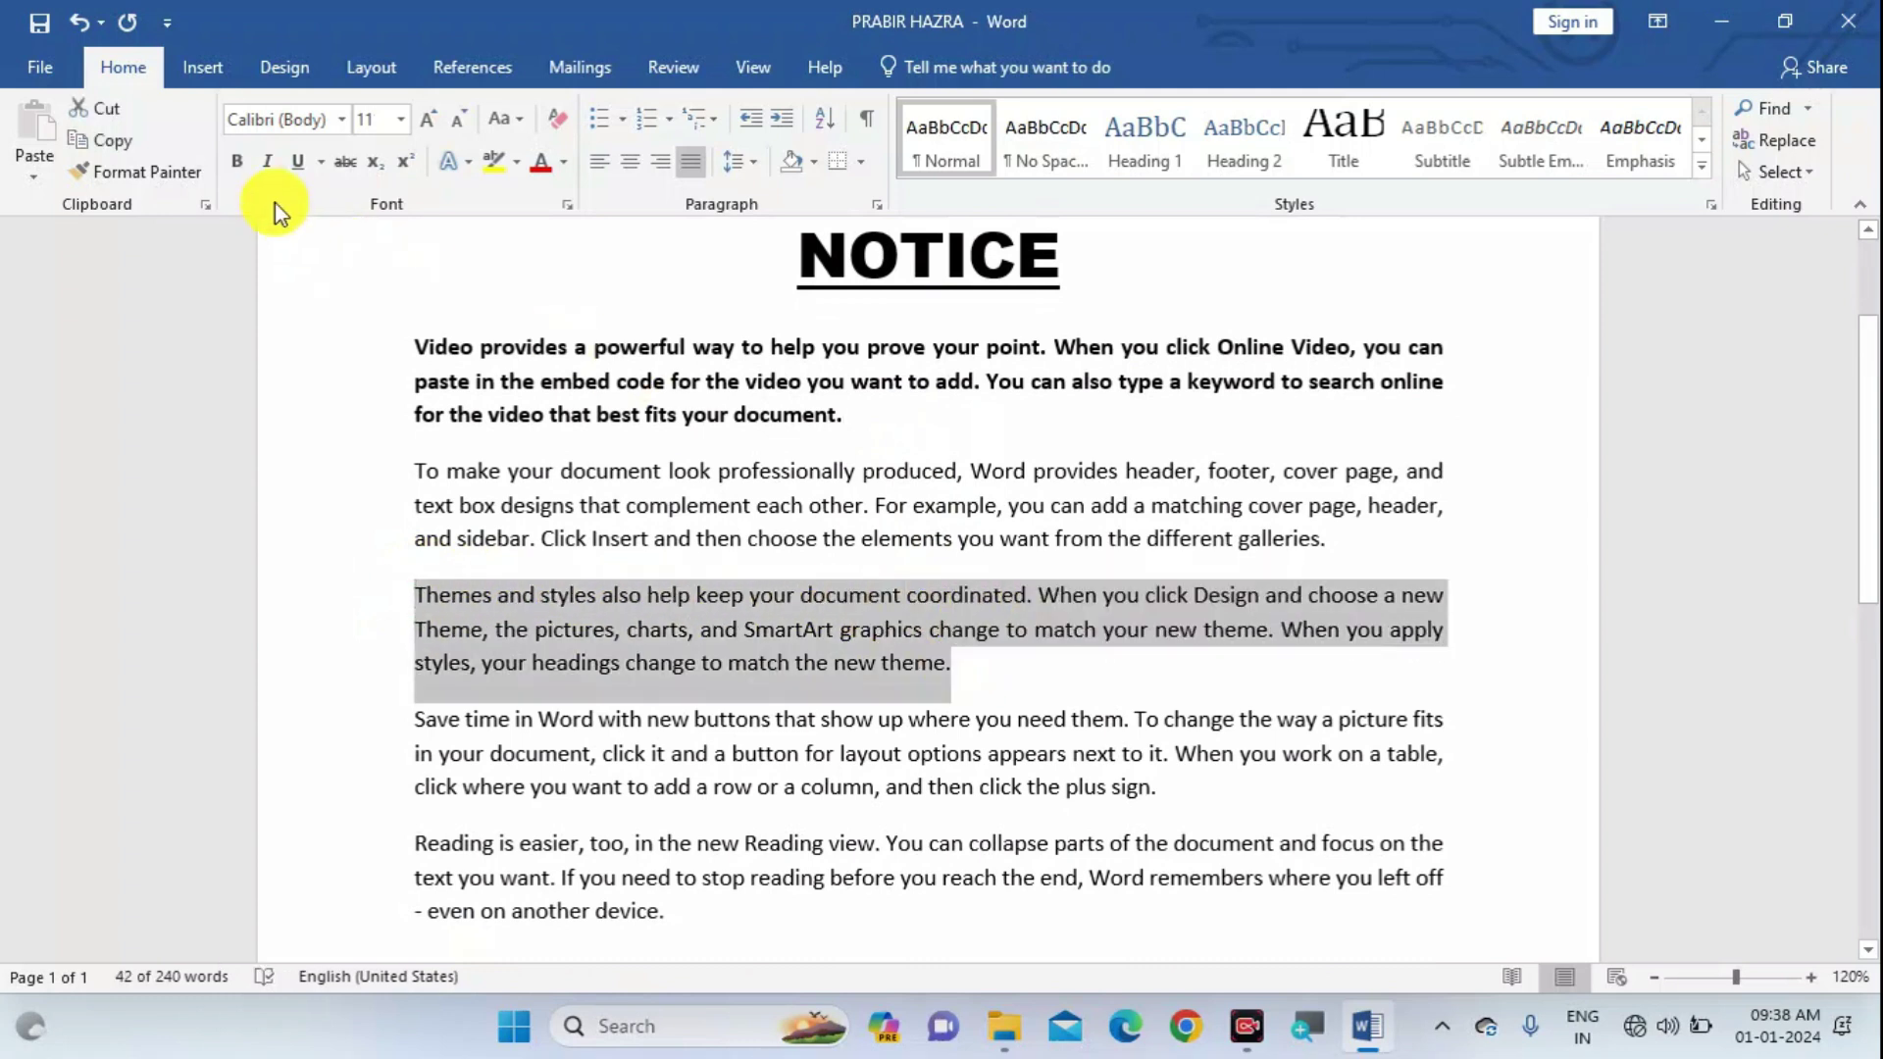
{"action": "left_click", "coordinate": [237, 161]}
{"action": "left_click", "coordinate": [810, 751]}
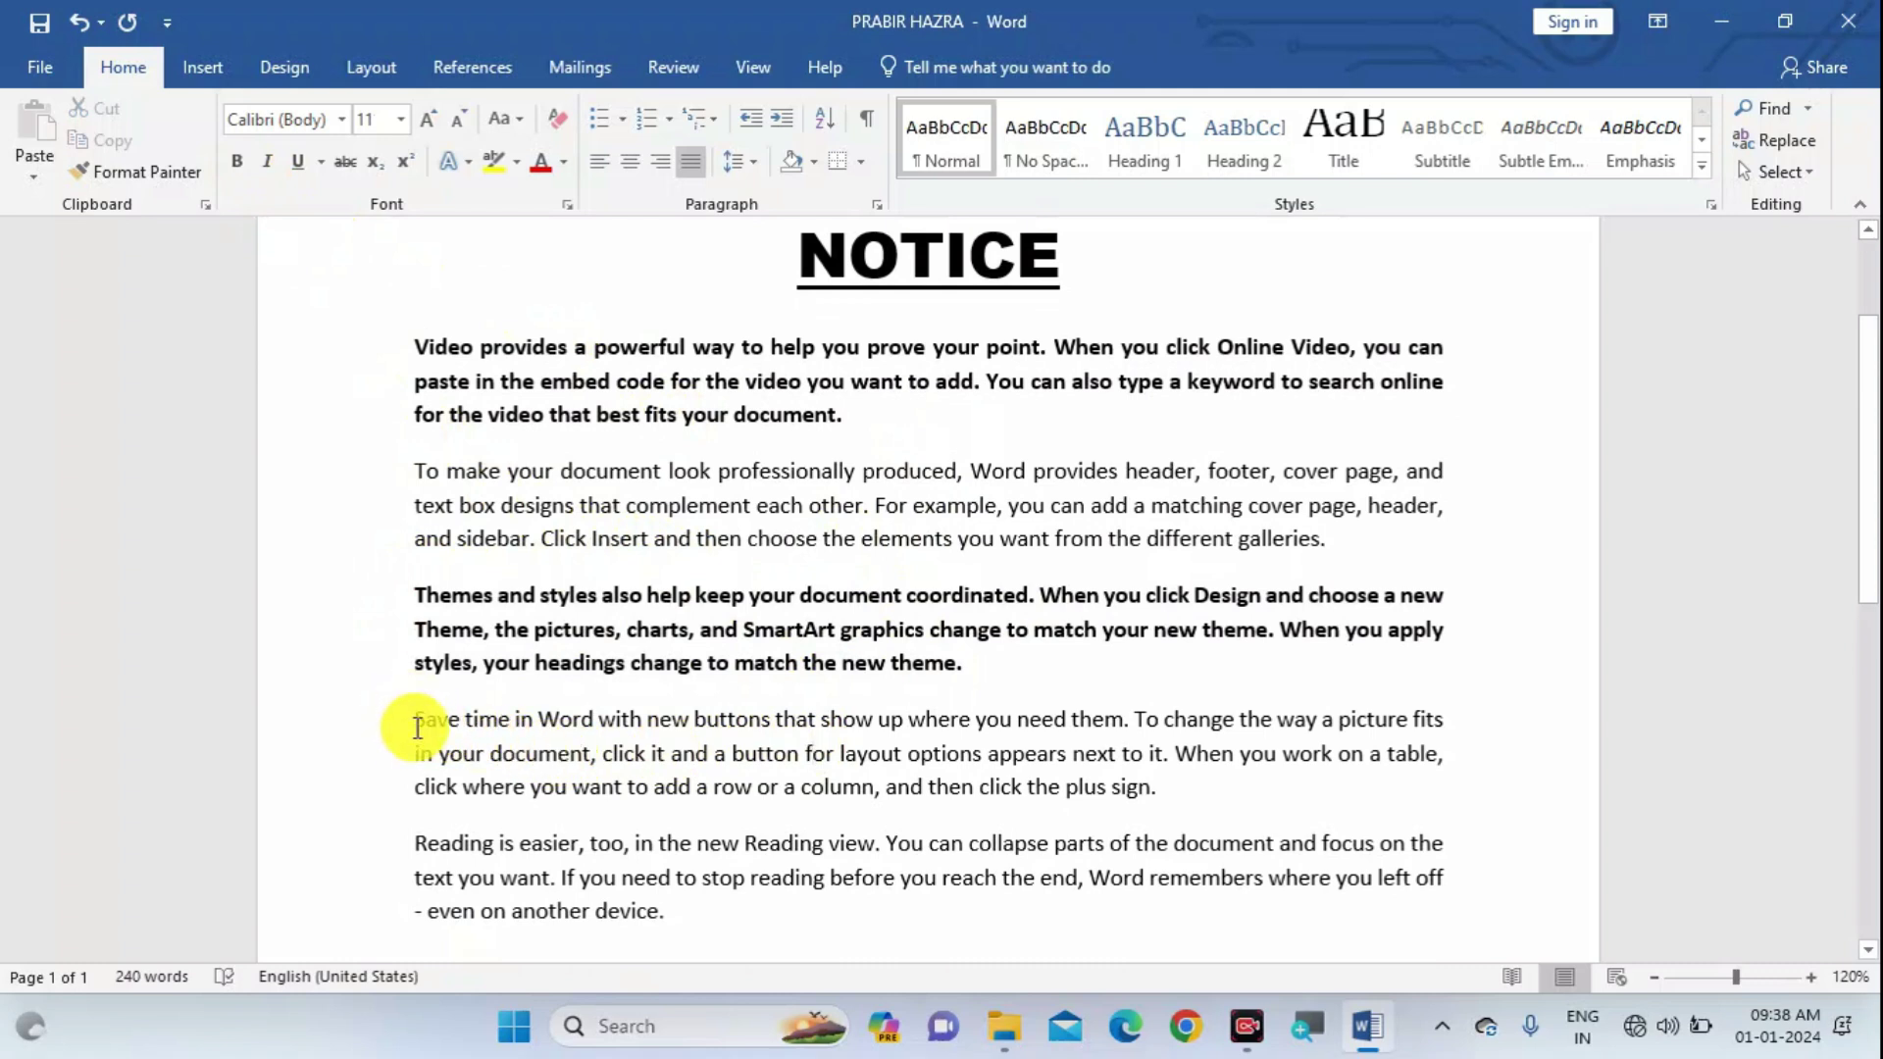
Italicize the fourth paragraph ('Save time in Word') and underline the last ('Reading is easier').
{"action": "left_click_drag", "start_coordinate": [418, 722], "coordinate": [1154, 791]}
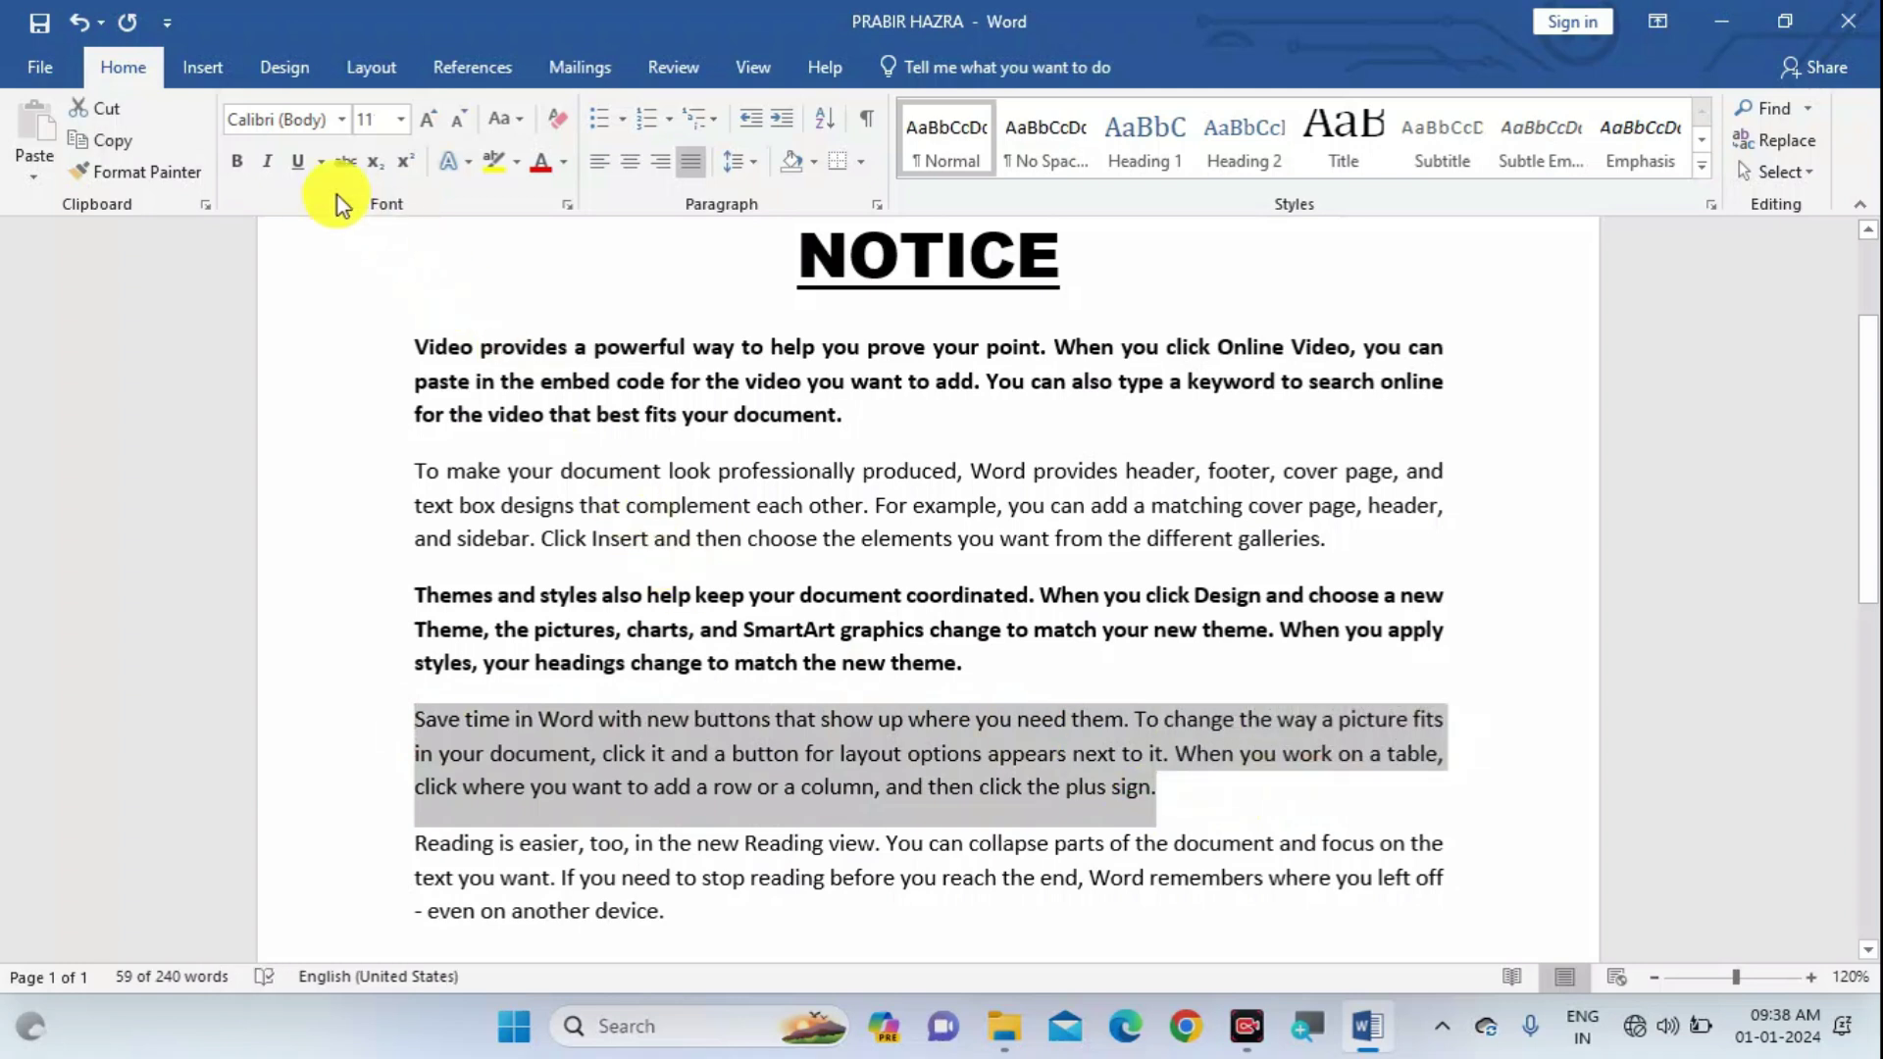
{"action": "left_click", "coordinate": [267, 164]}
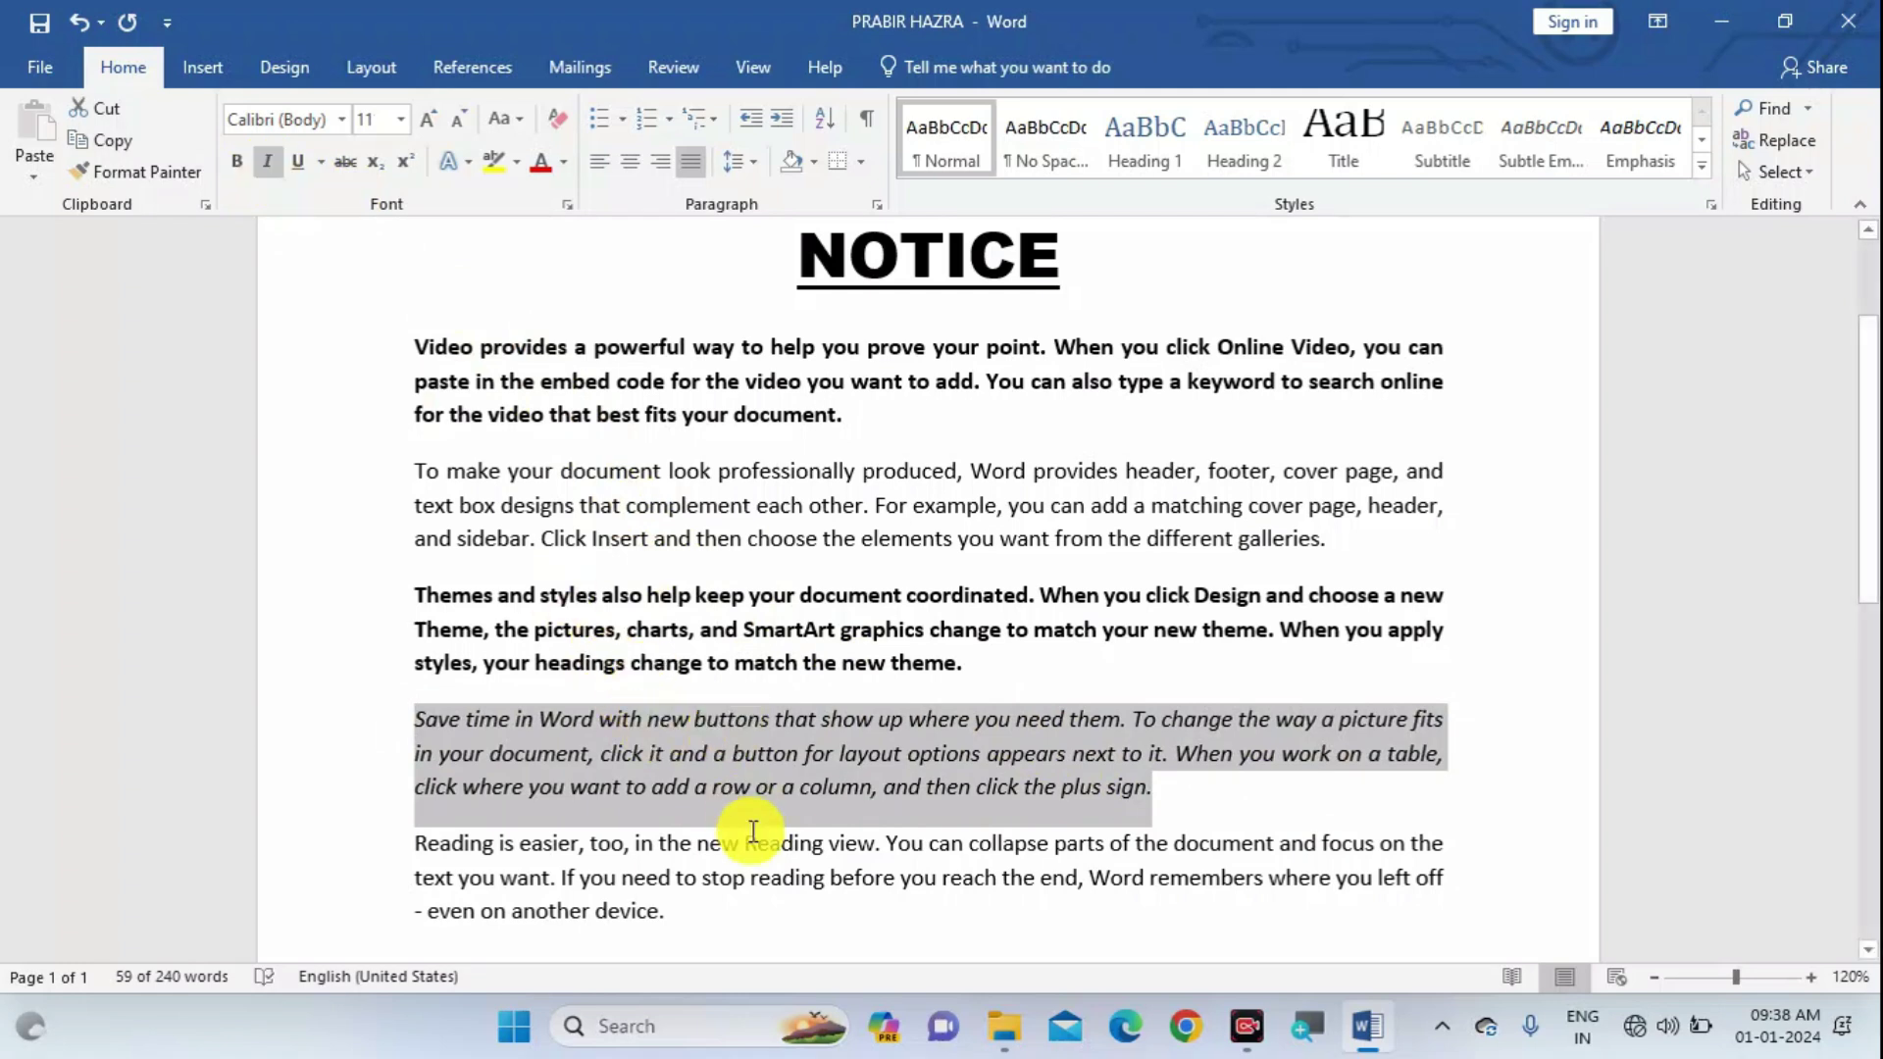
{"action": "left_click", "coordinate": [757, 878]}
{"action": "left_click_drag", "start_coordinate": [685, 913], "coordinate": [449, 836]}
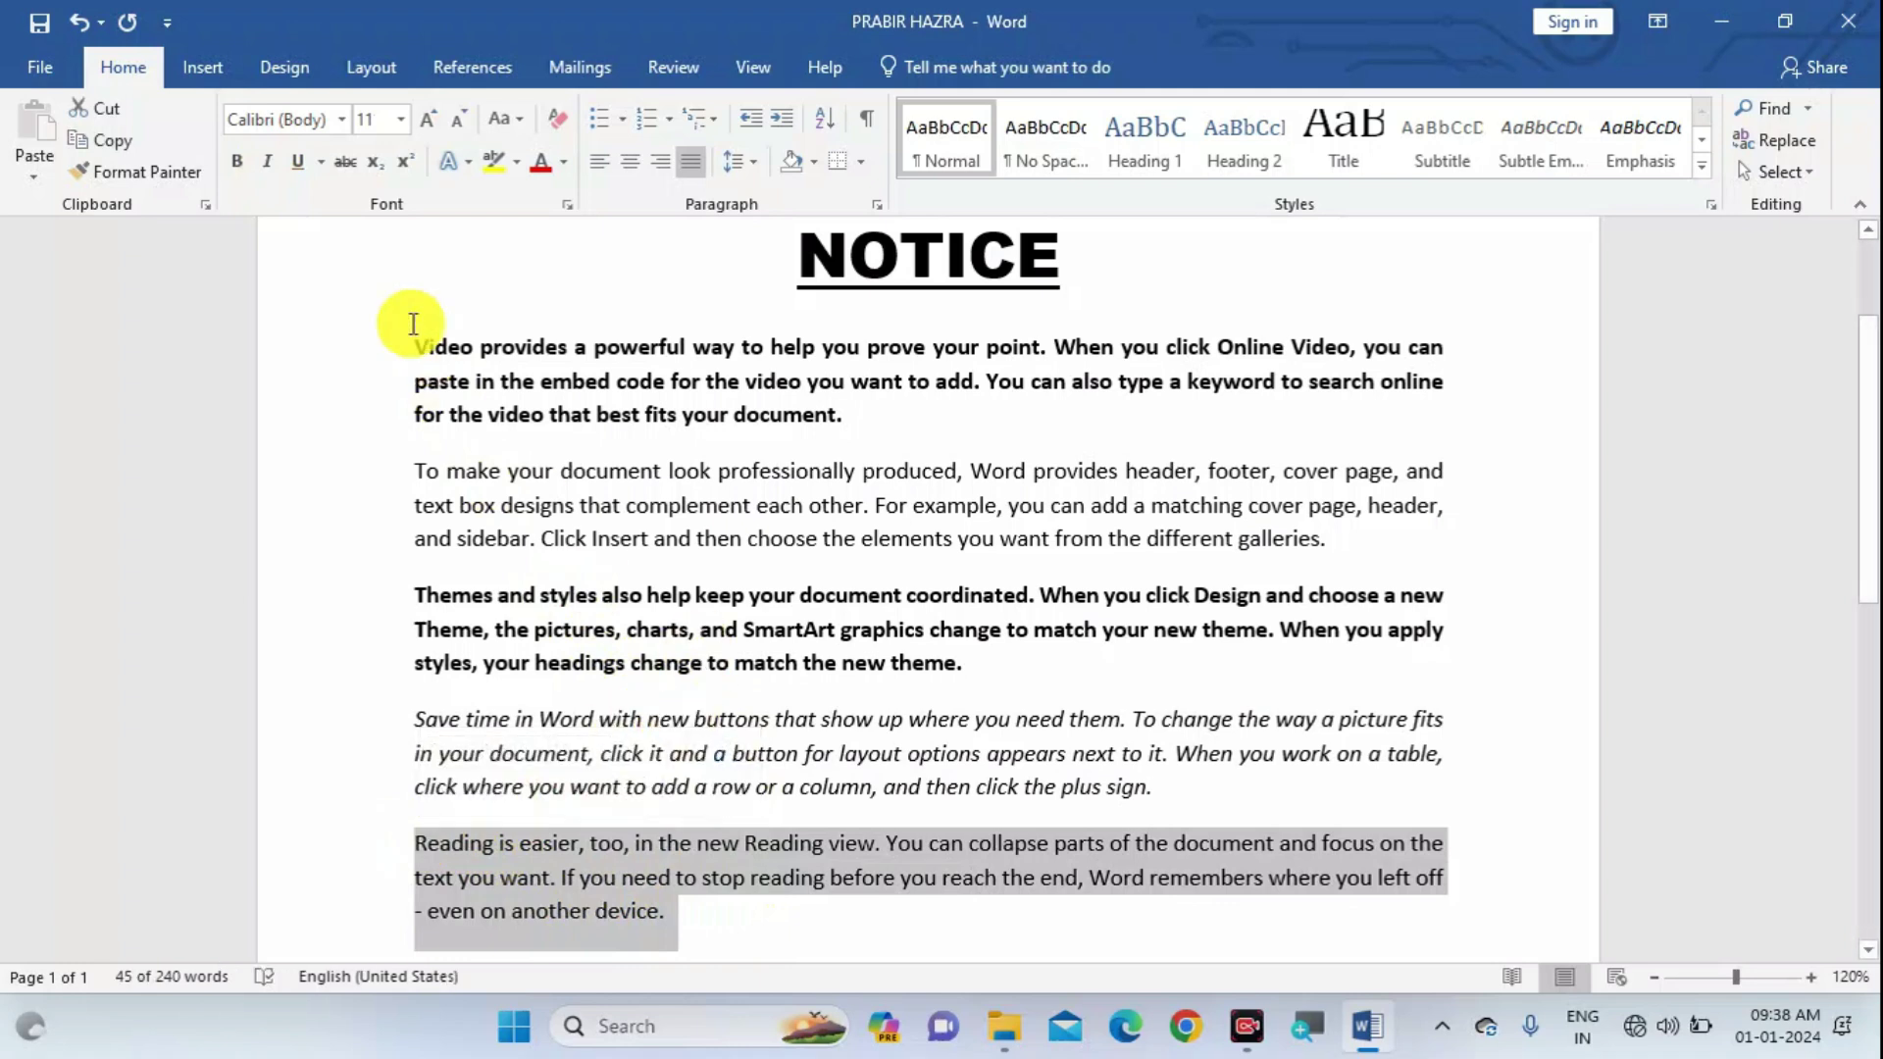
{"action": "left_click", "coordinate": [300, 164]}
{"action": "left_click", "coordinate": [1029, 642]}
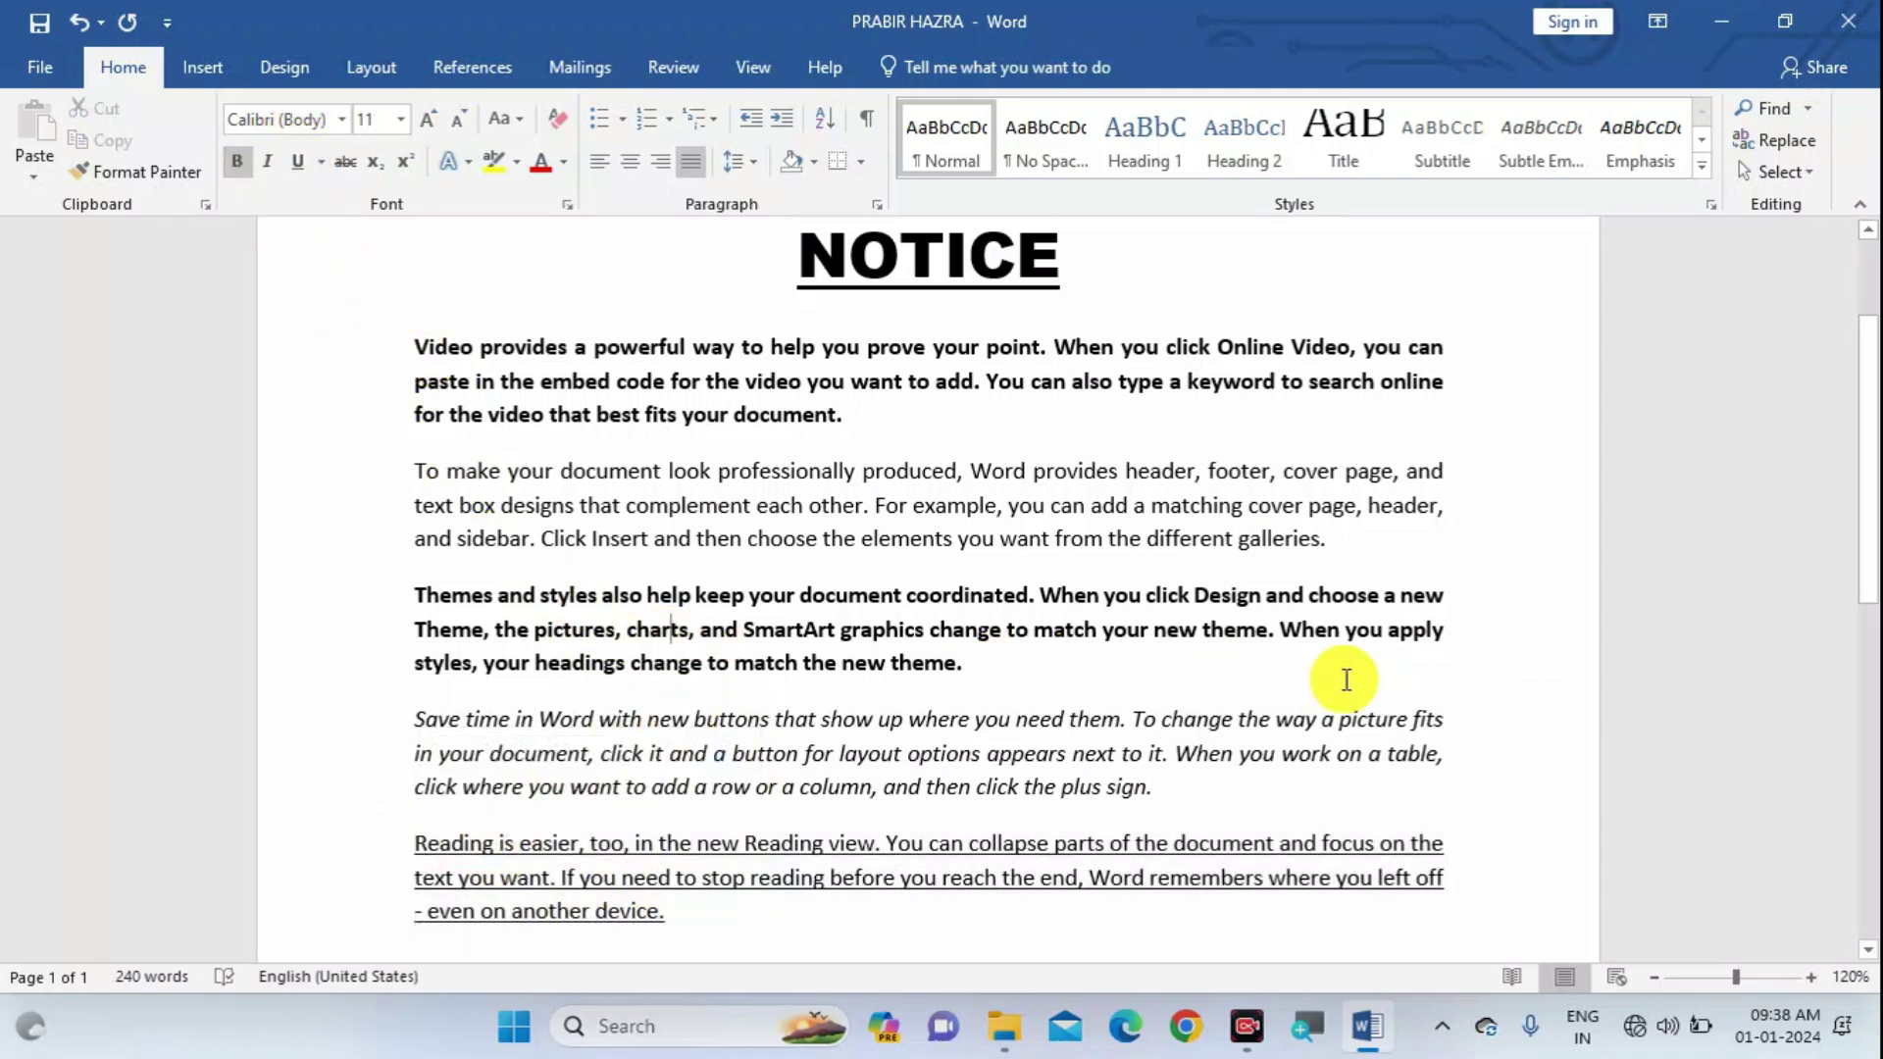
{"action": "scroll", "coordinate": [1043, 490], "scroll_direction": "down", "scroll_amount": 1}
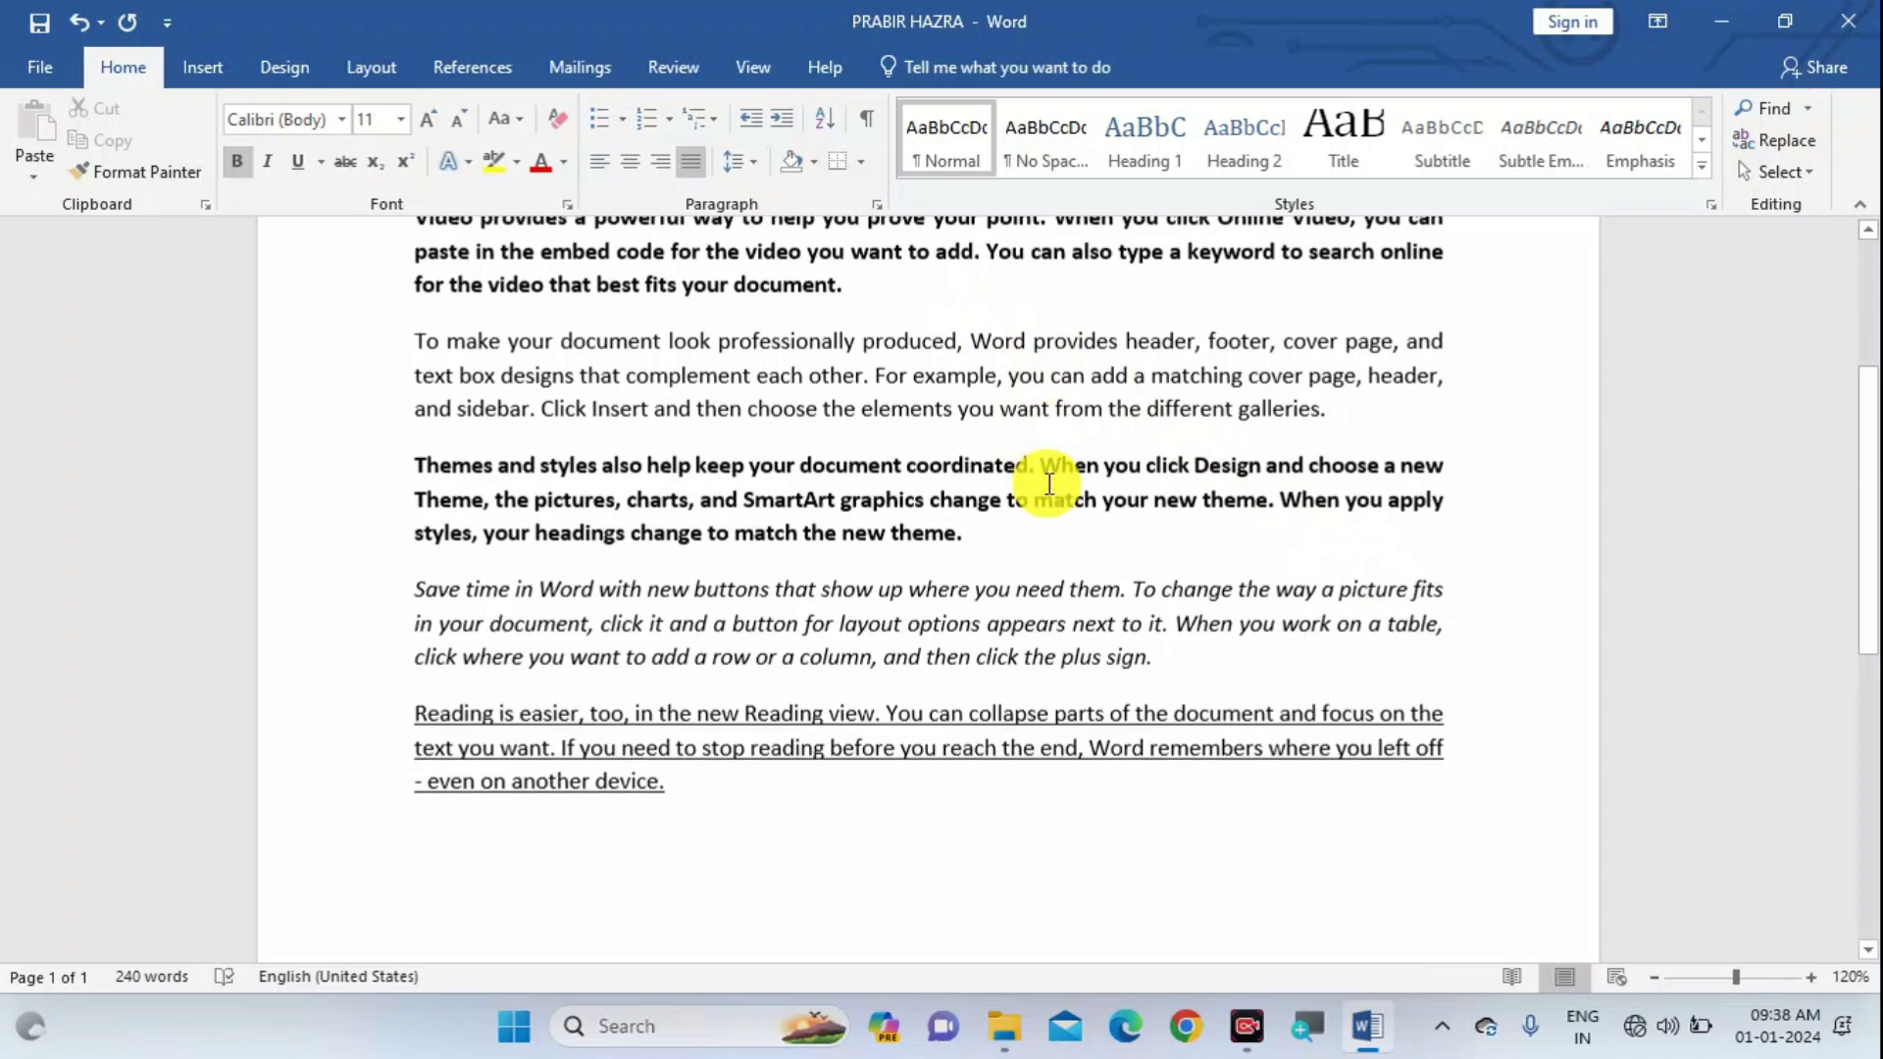
{"action": "scroll", "coordinate": [1046, 504], "scroll_direction": "up", "scroll_amount": 1}
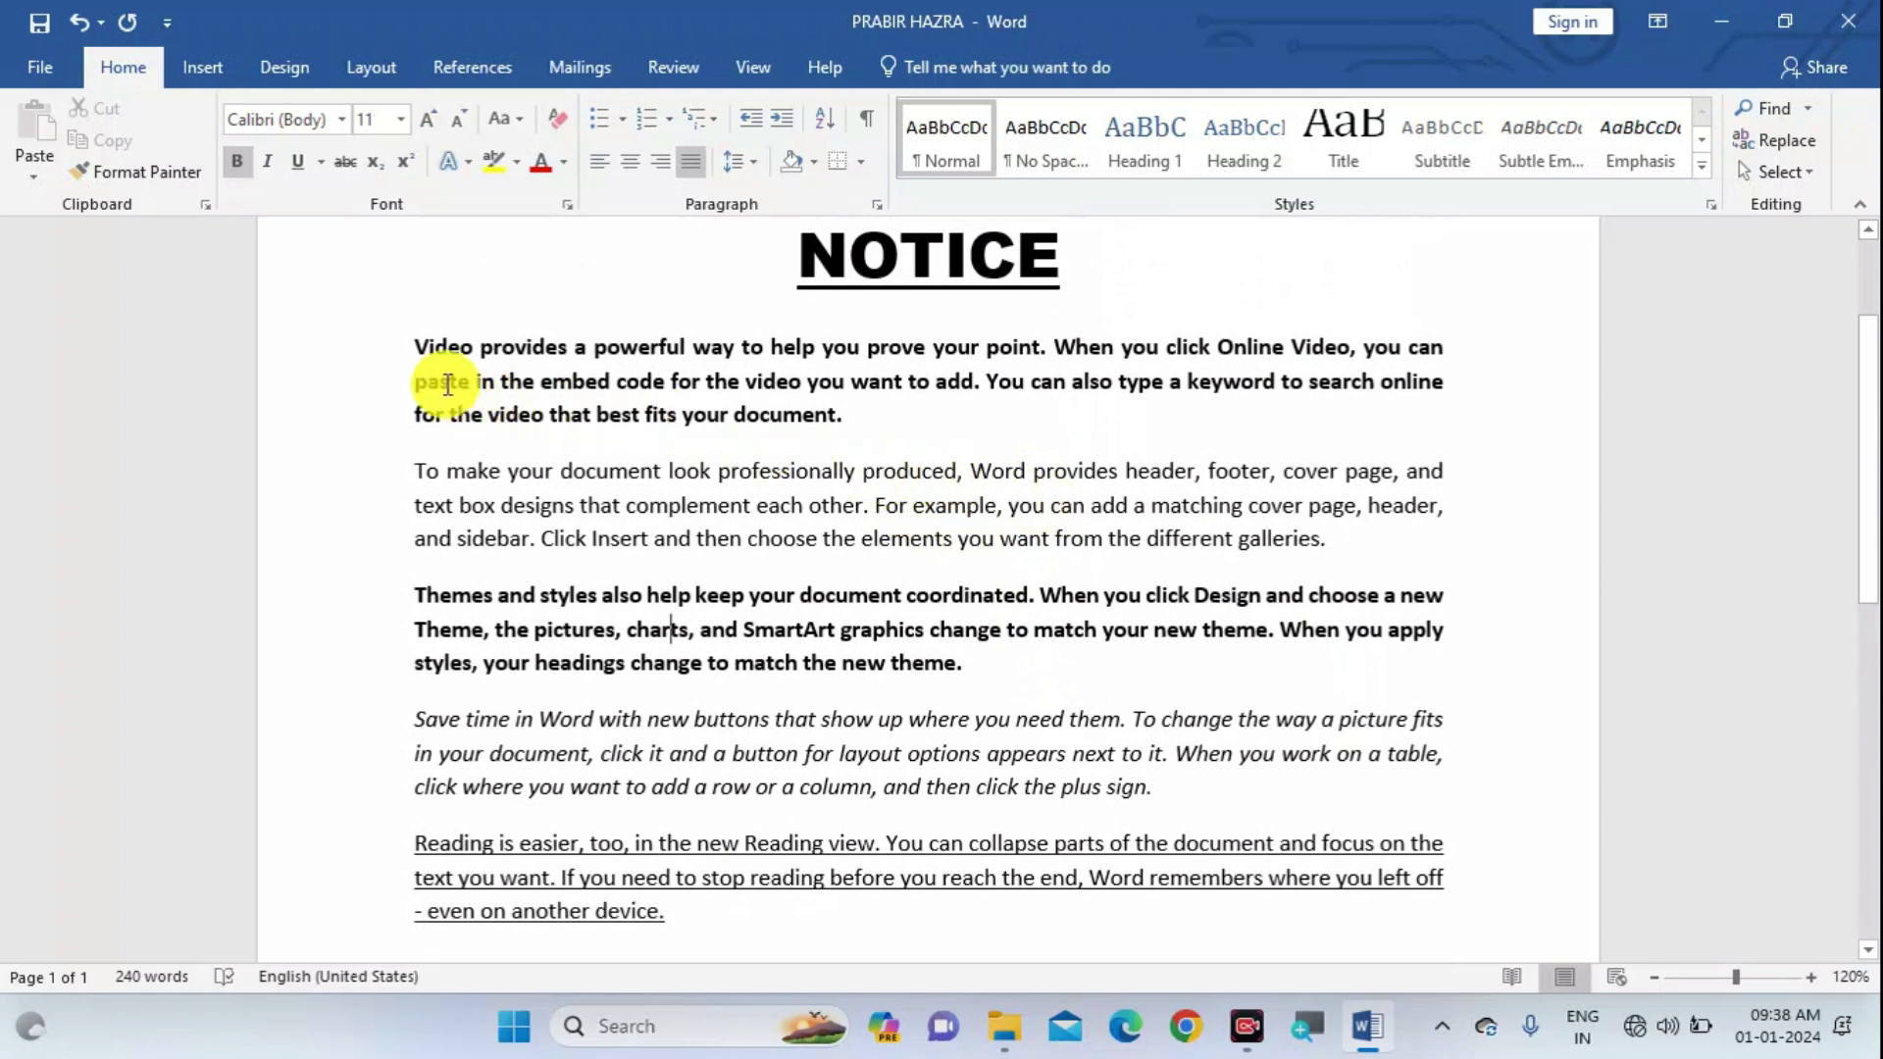
Colour the first paragraph's text red.
{"action": "left_click_drag", "start_coordinate": [421, 343], "coordinate": [858, 410]}
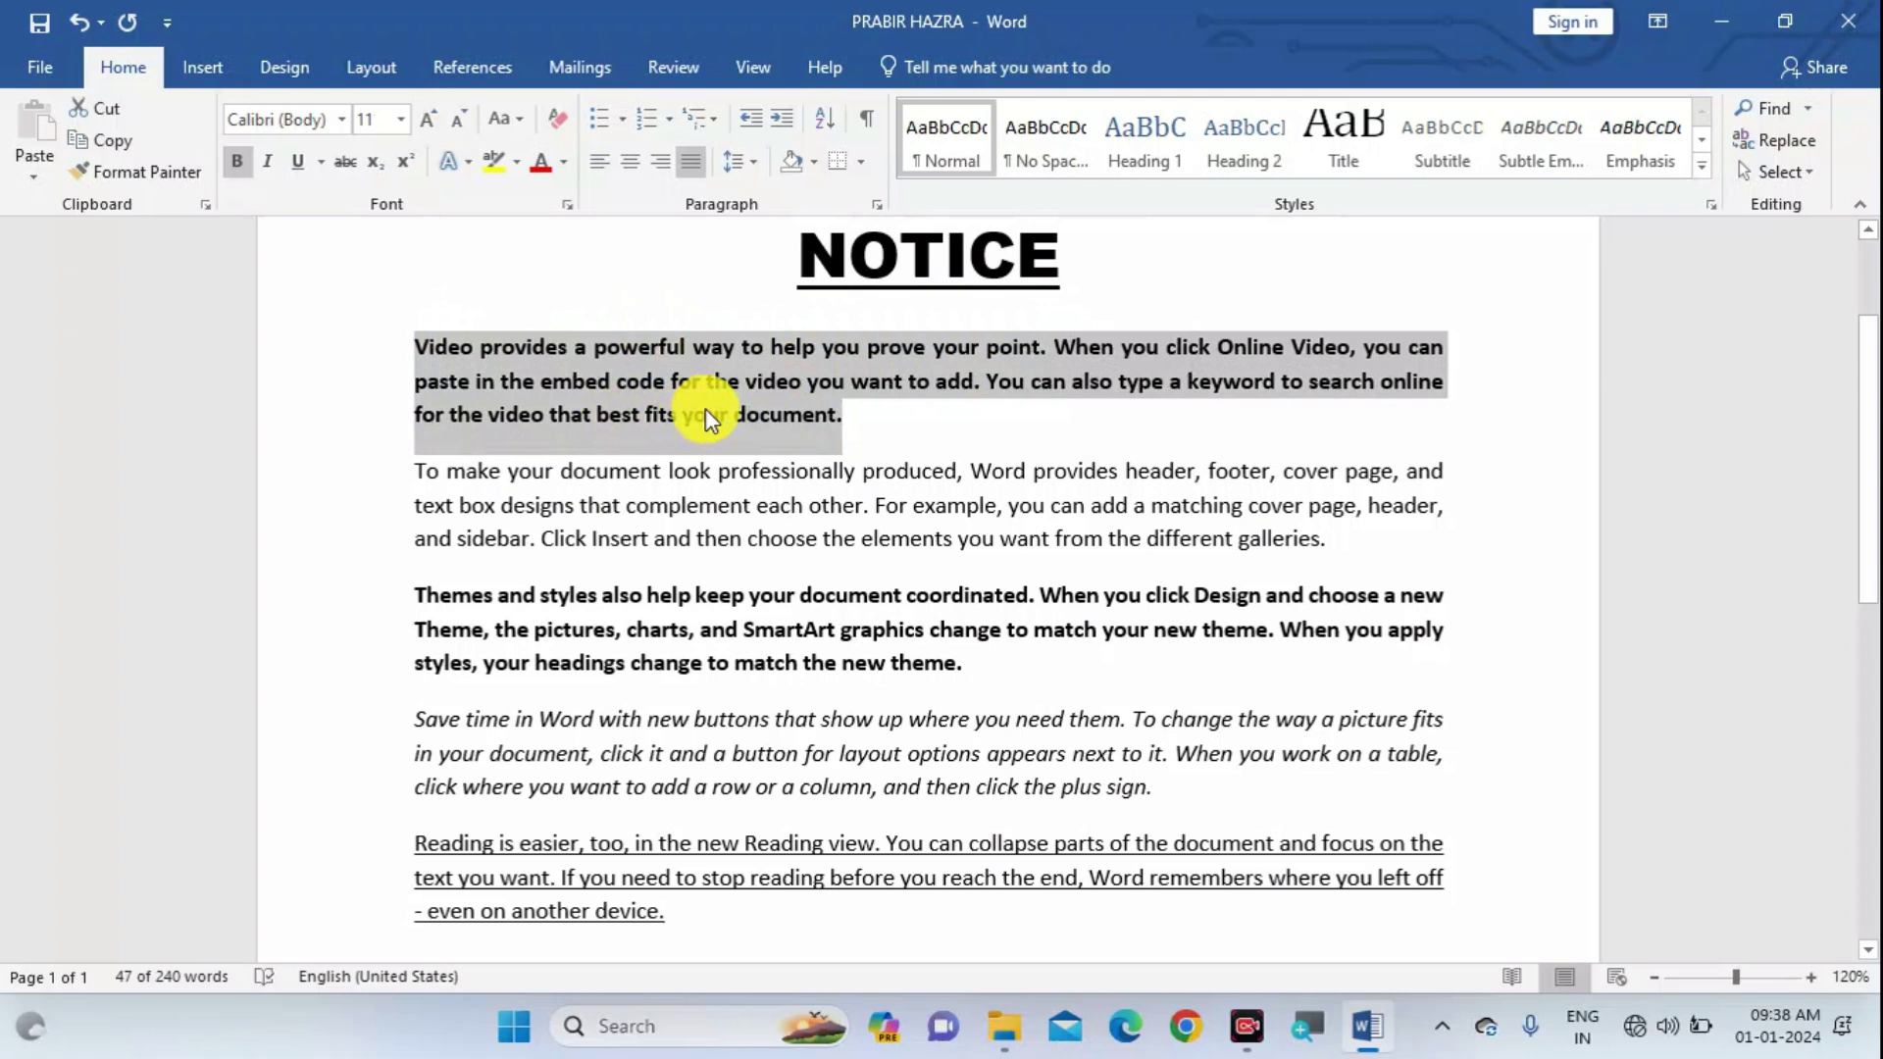
{"action": "left_click", "coordinate": [564, 162]}
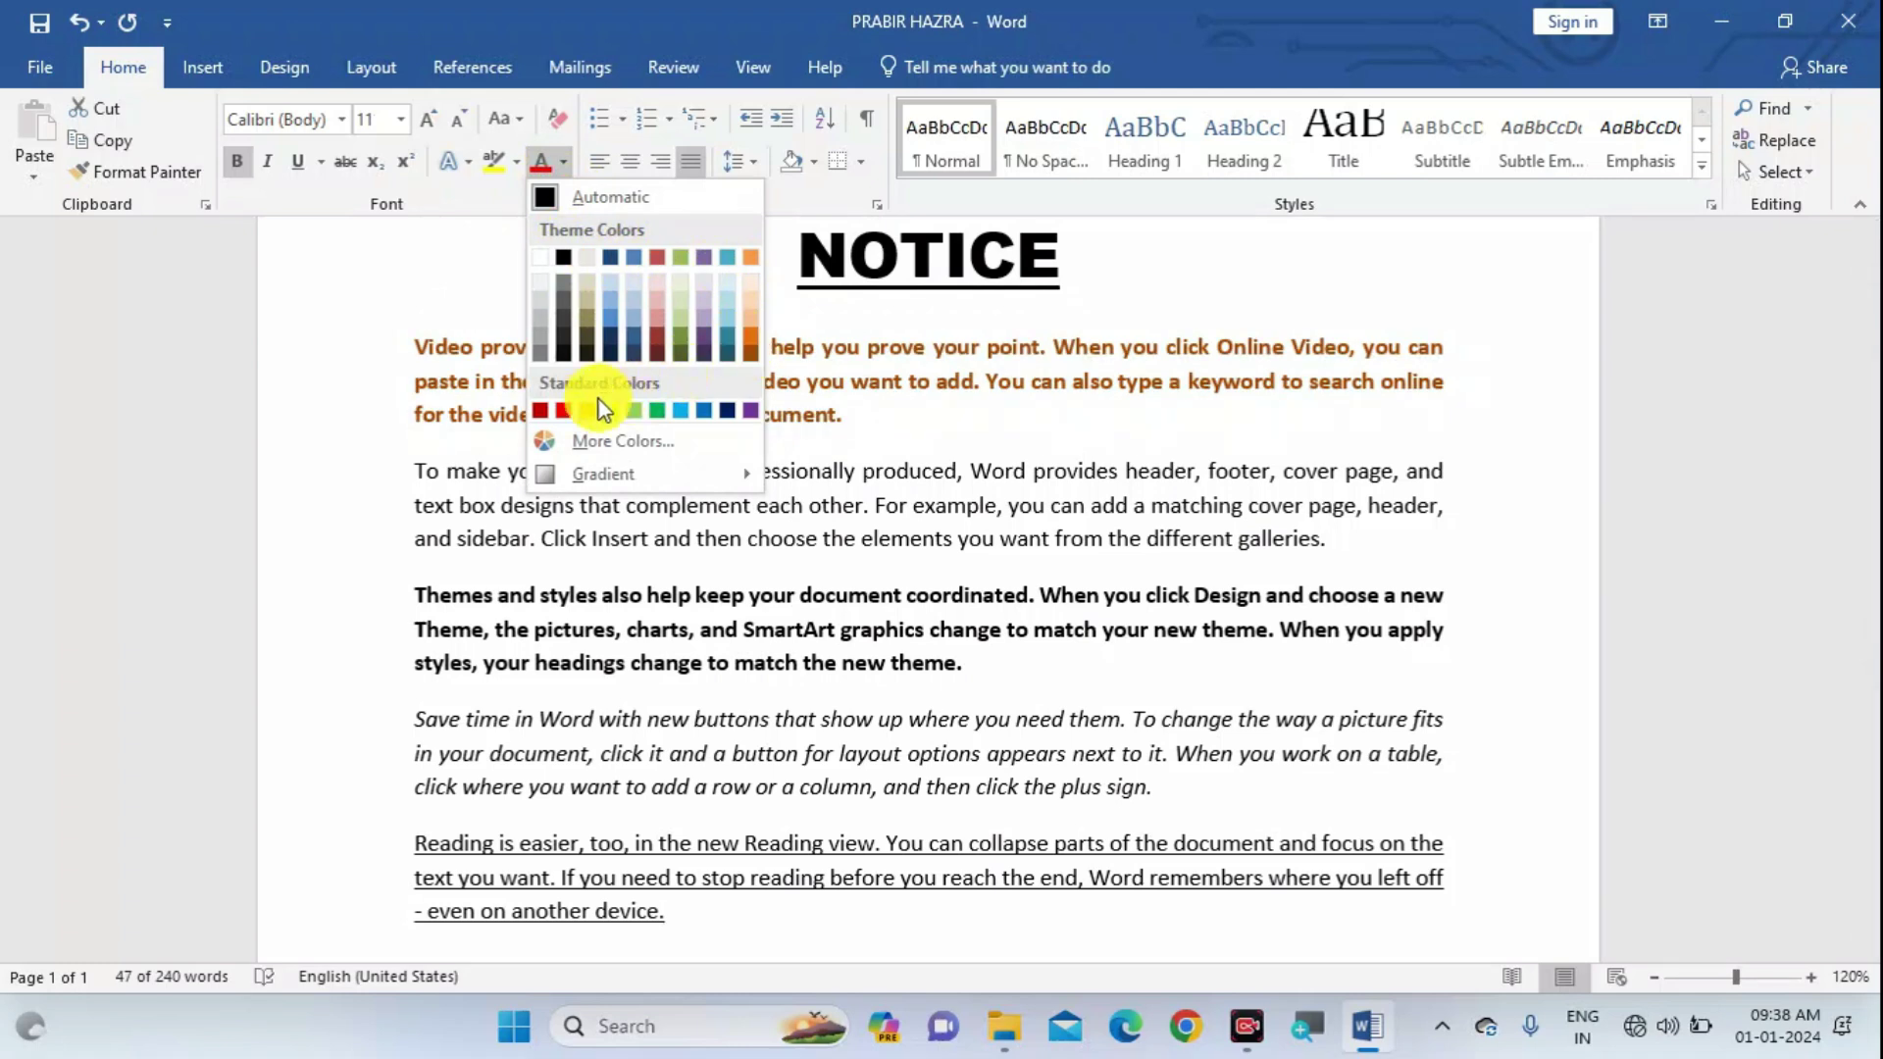
{"action": "left_click", "coordinate": [562, 410]}
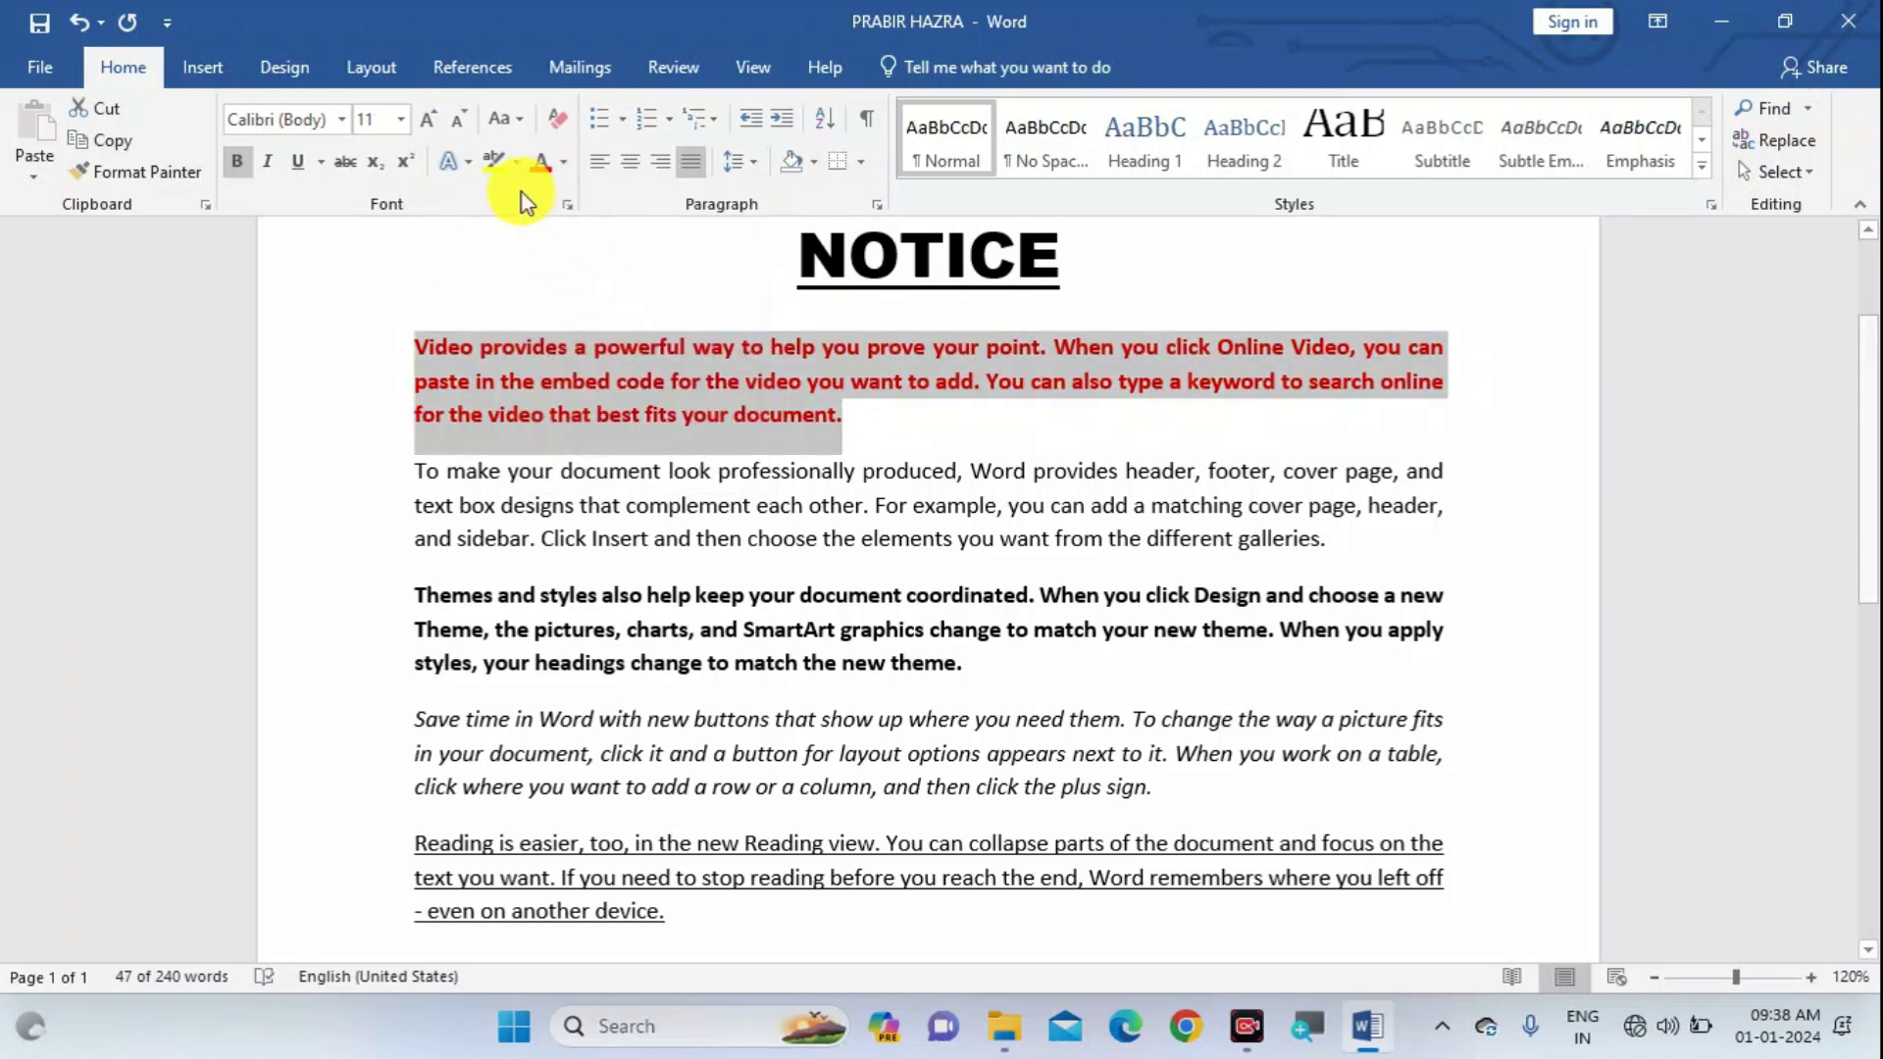
{"action": "left_click", "coordinate": [564, 163]}
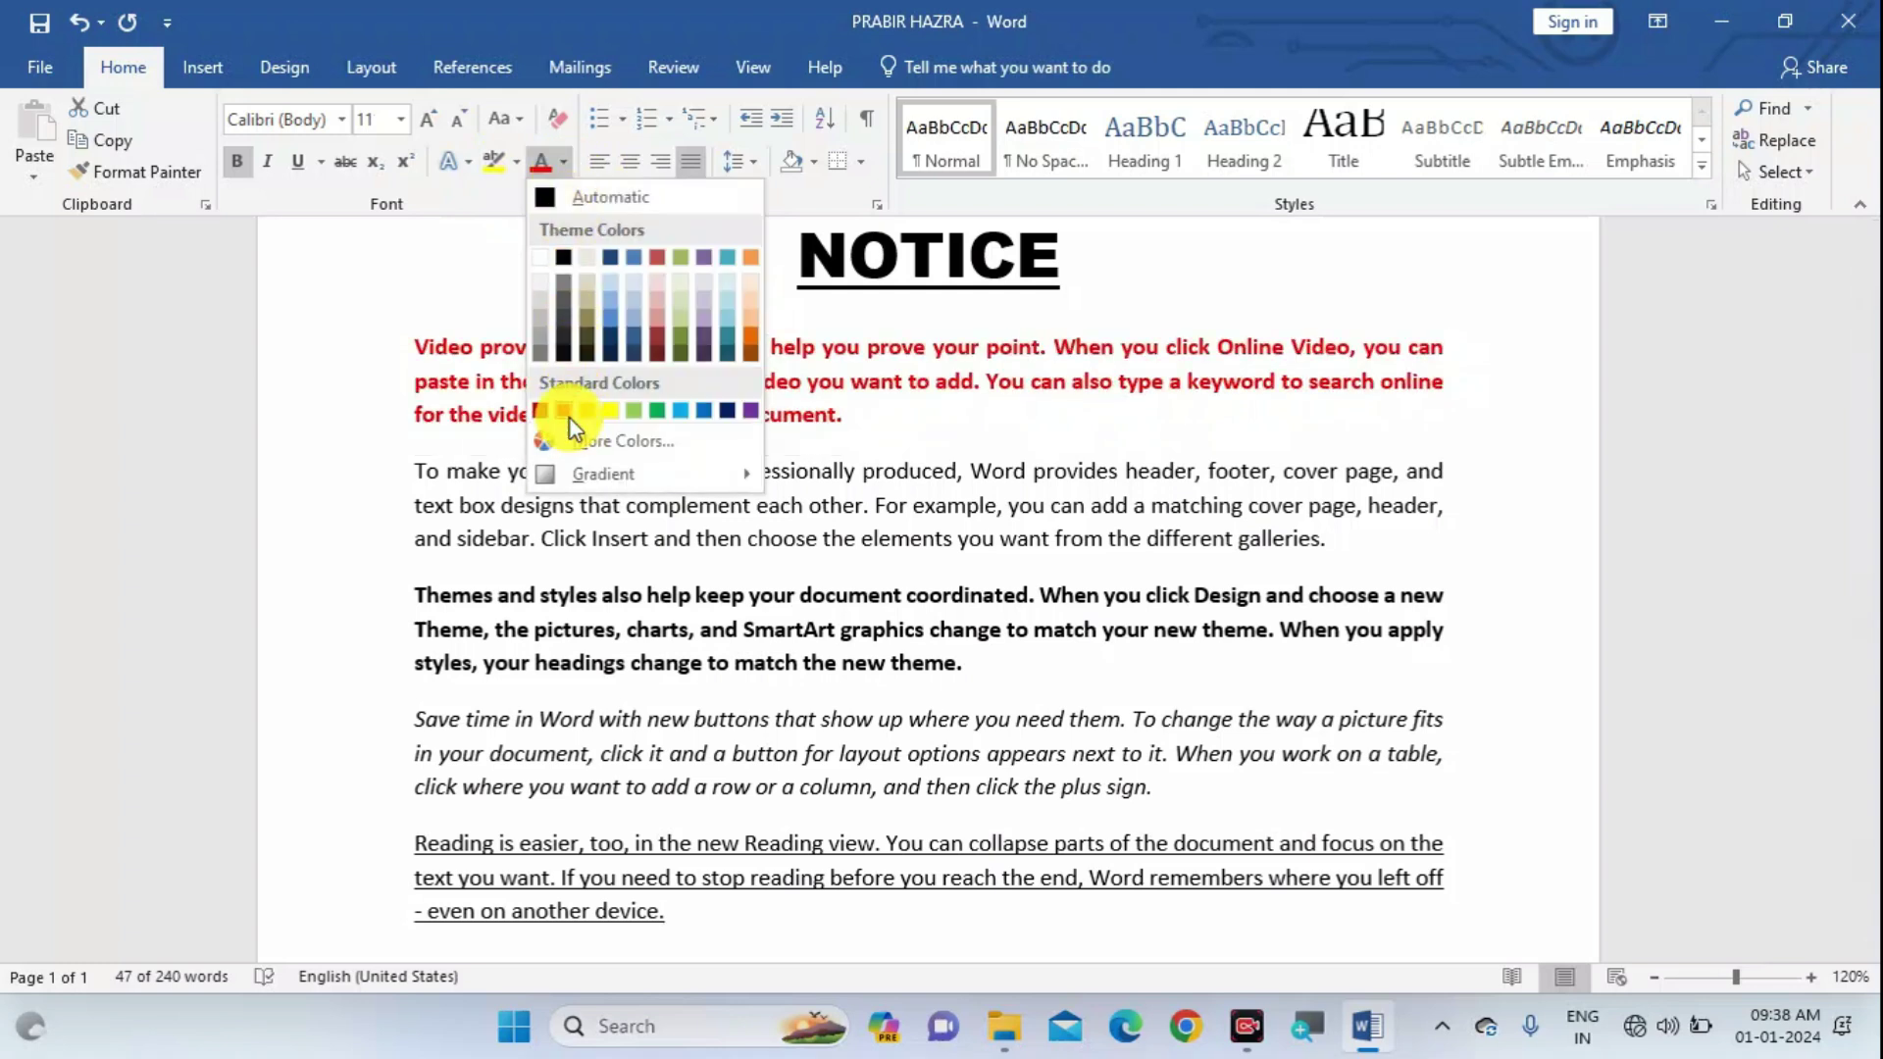
{"action": "key", "text": "Escape"}
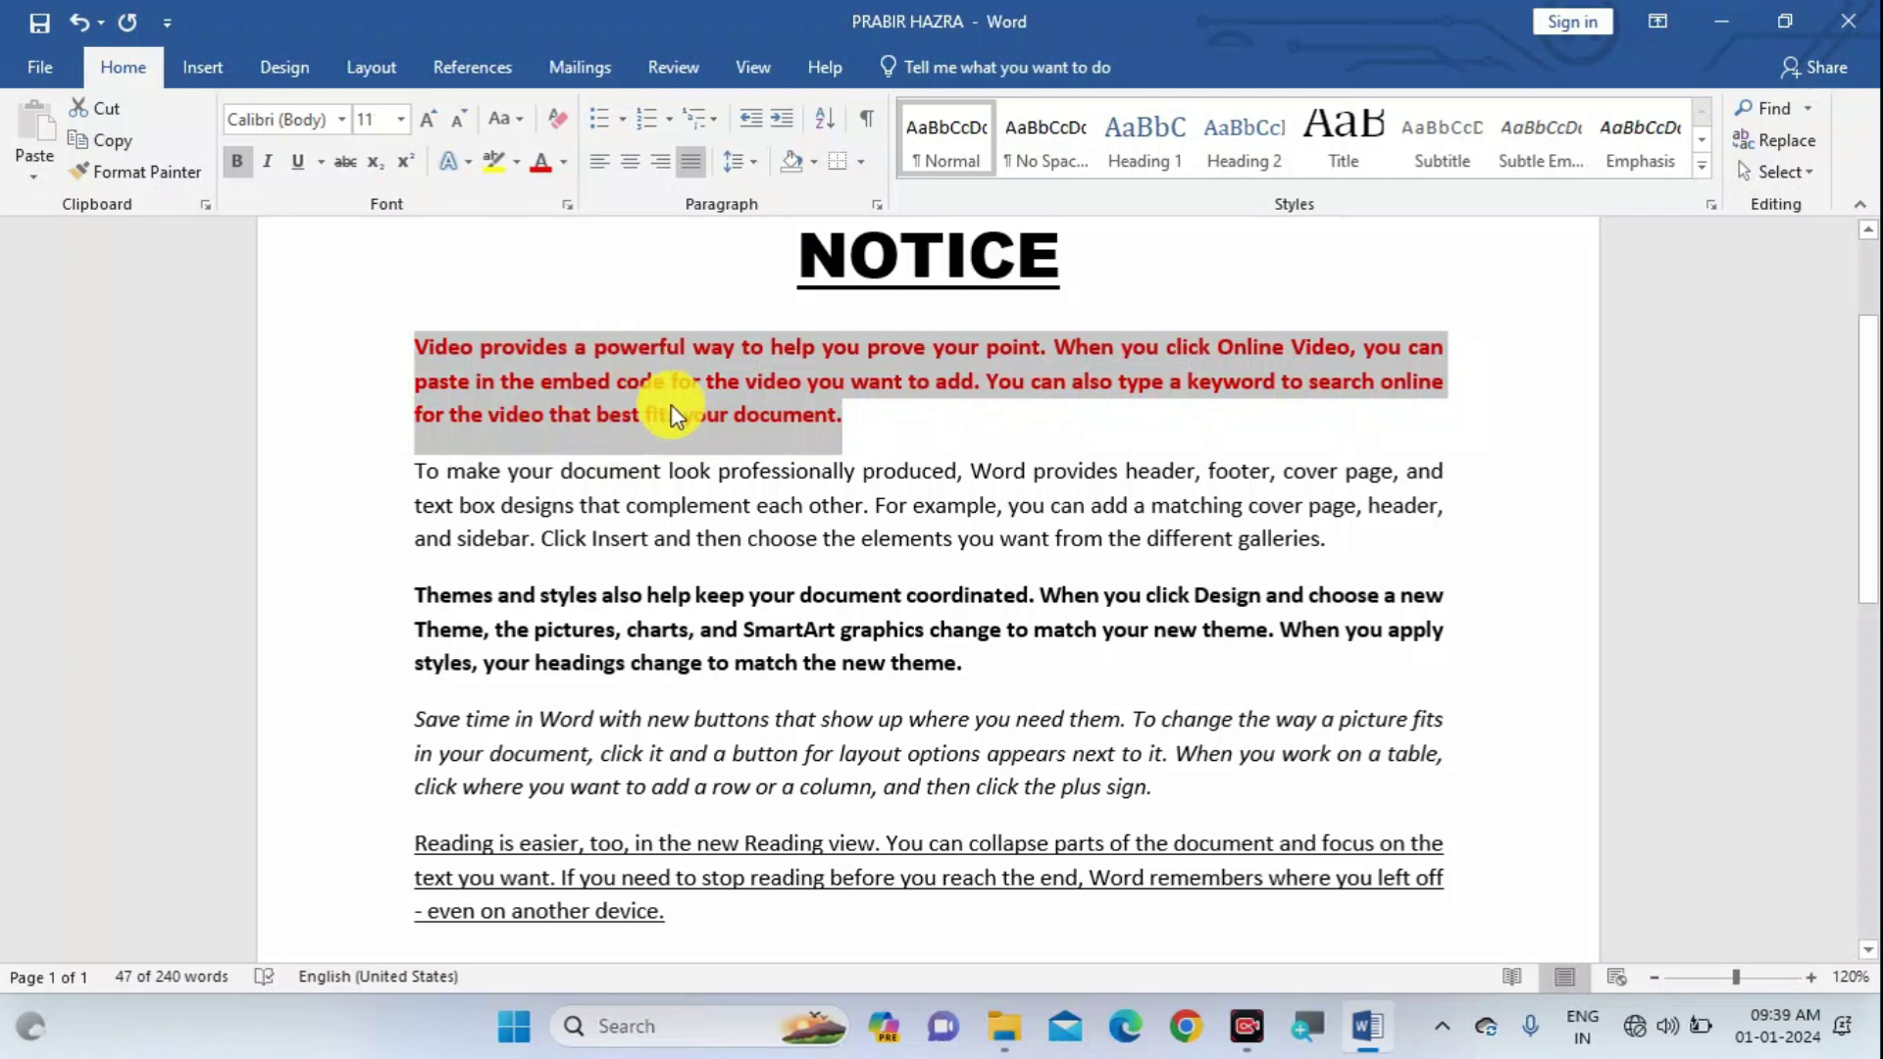
Give the first paragraph a yellow highlight.
{"action": "left_click", "coordinate": [518, 164]}
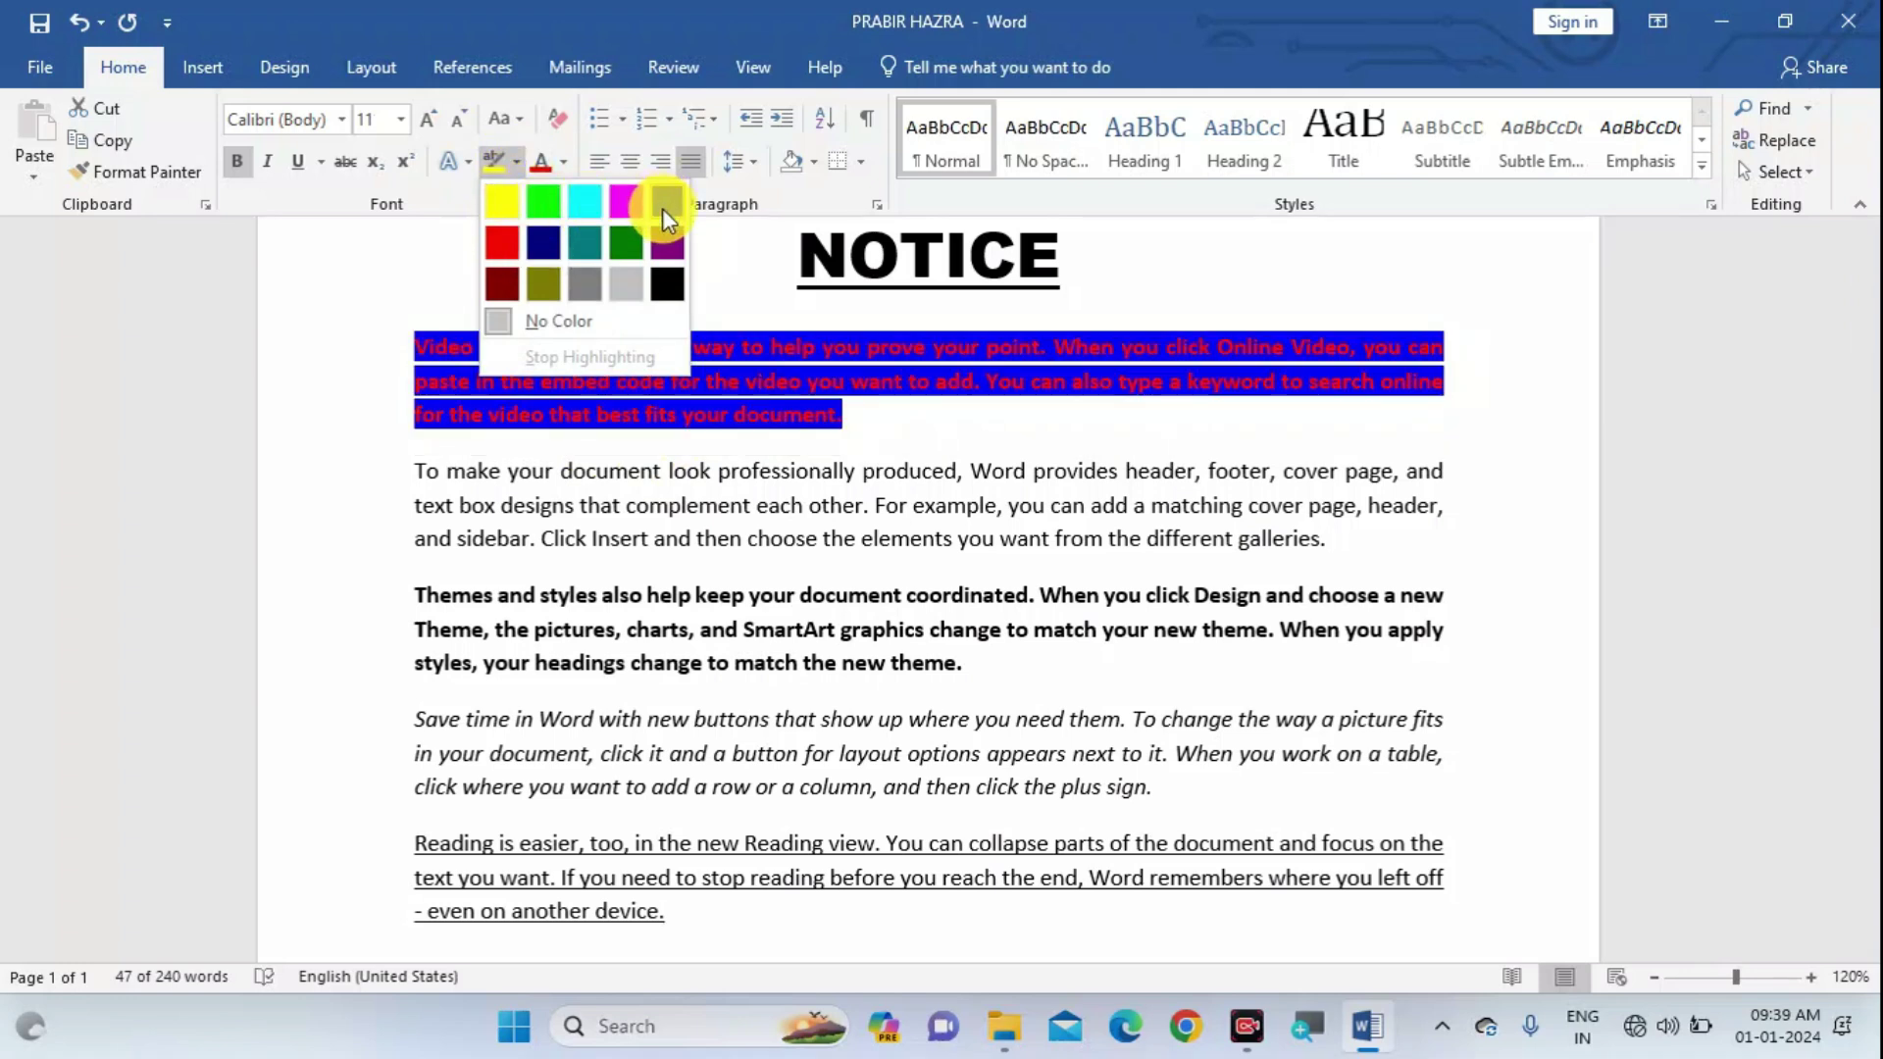
{"action": "left_click", "coordinate": [516, 208]}
{"action": "left_click", "coordinate": [841, 412]}
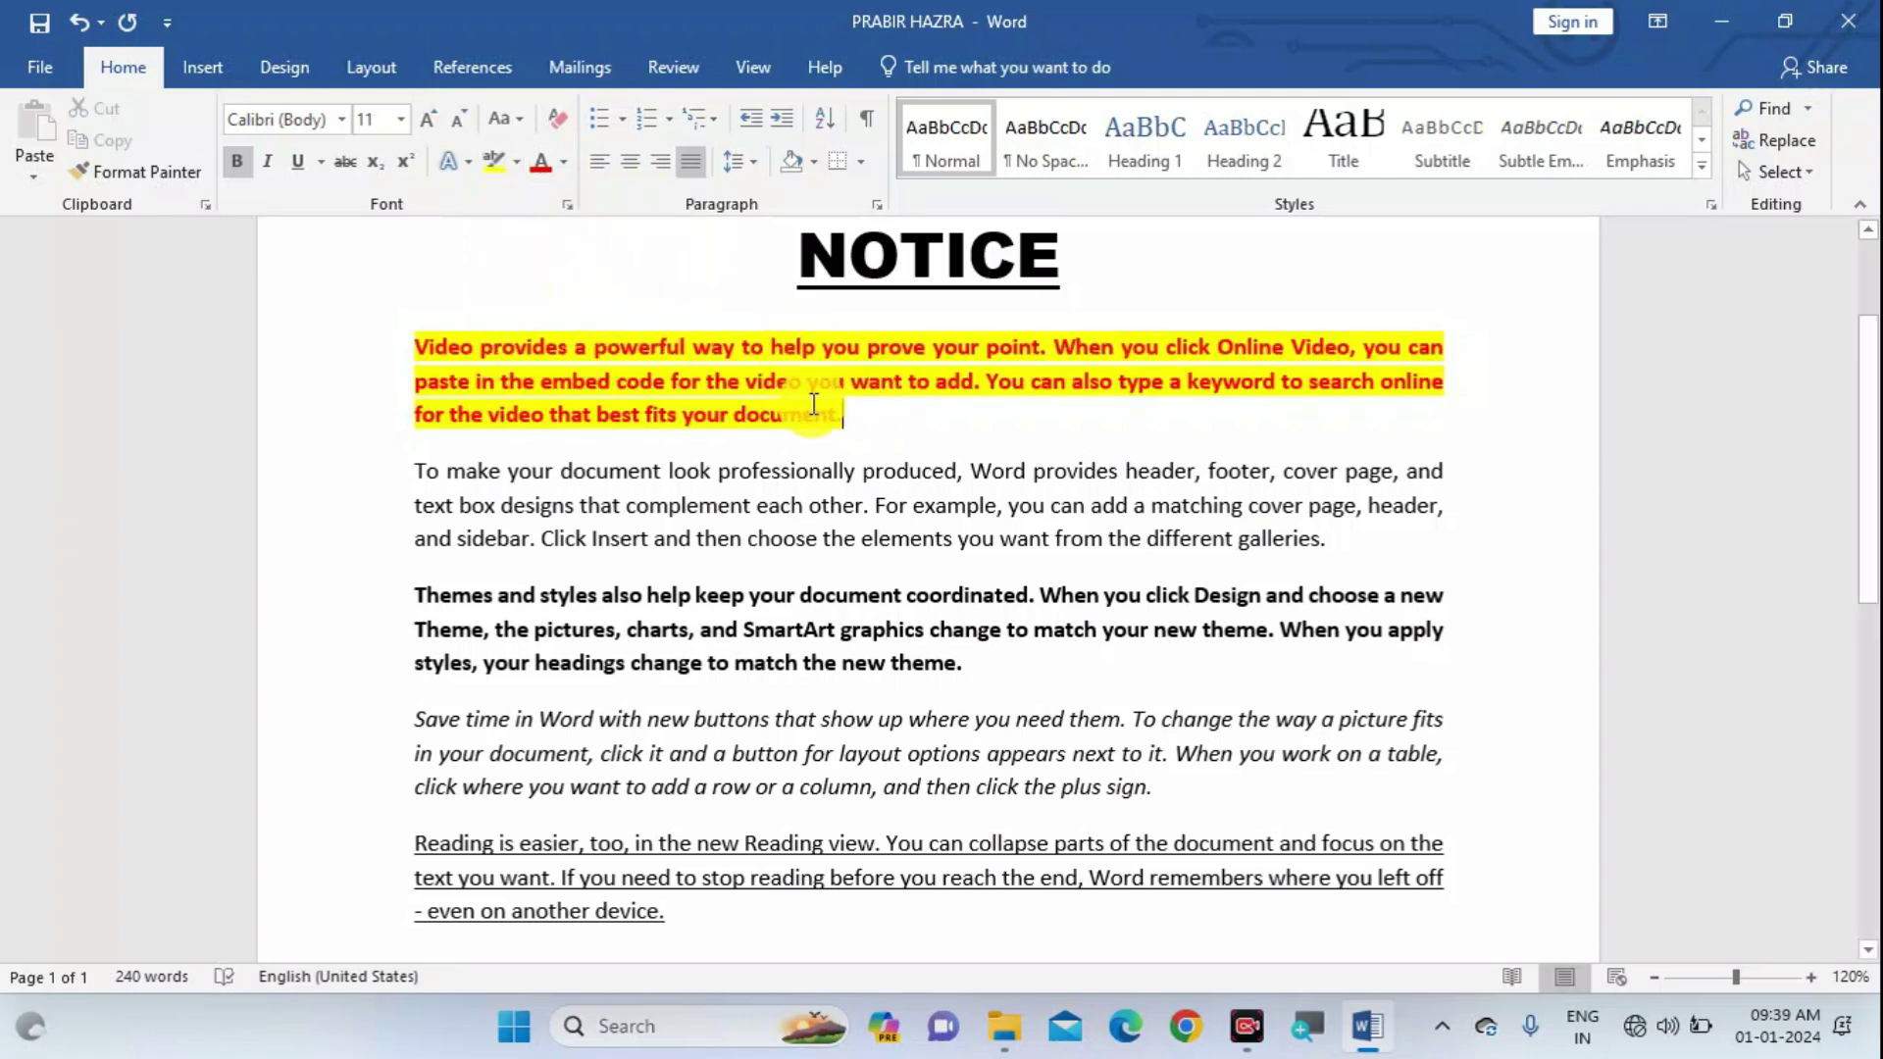
Save the NOTICE document.
{"action": "scroll", "coordinate": [780, 583], "scroll_direction": "down", "scroll_amount": 1}
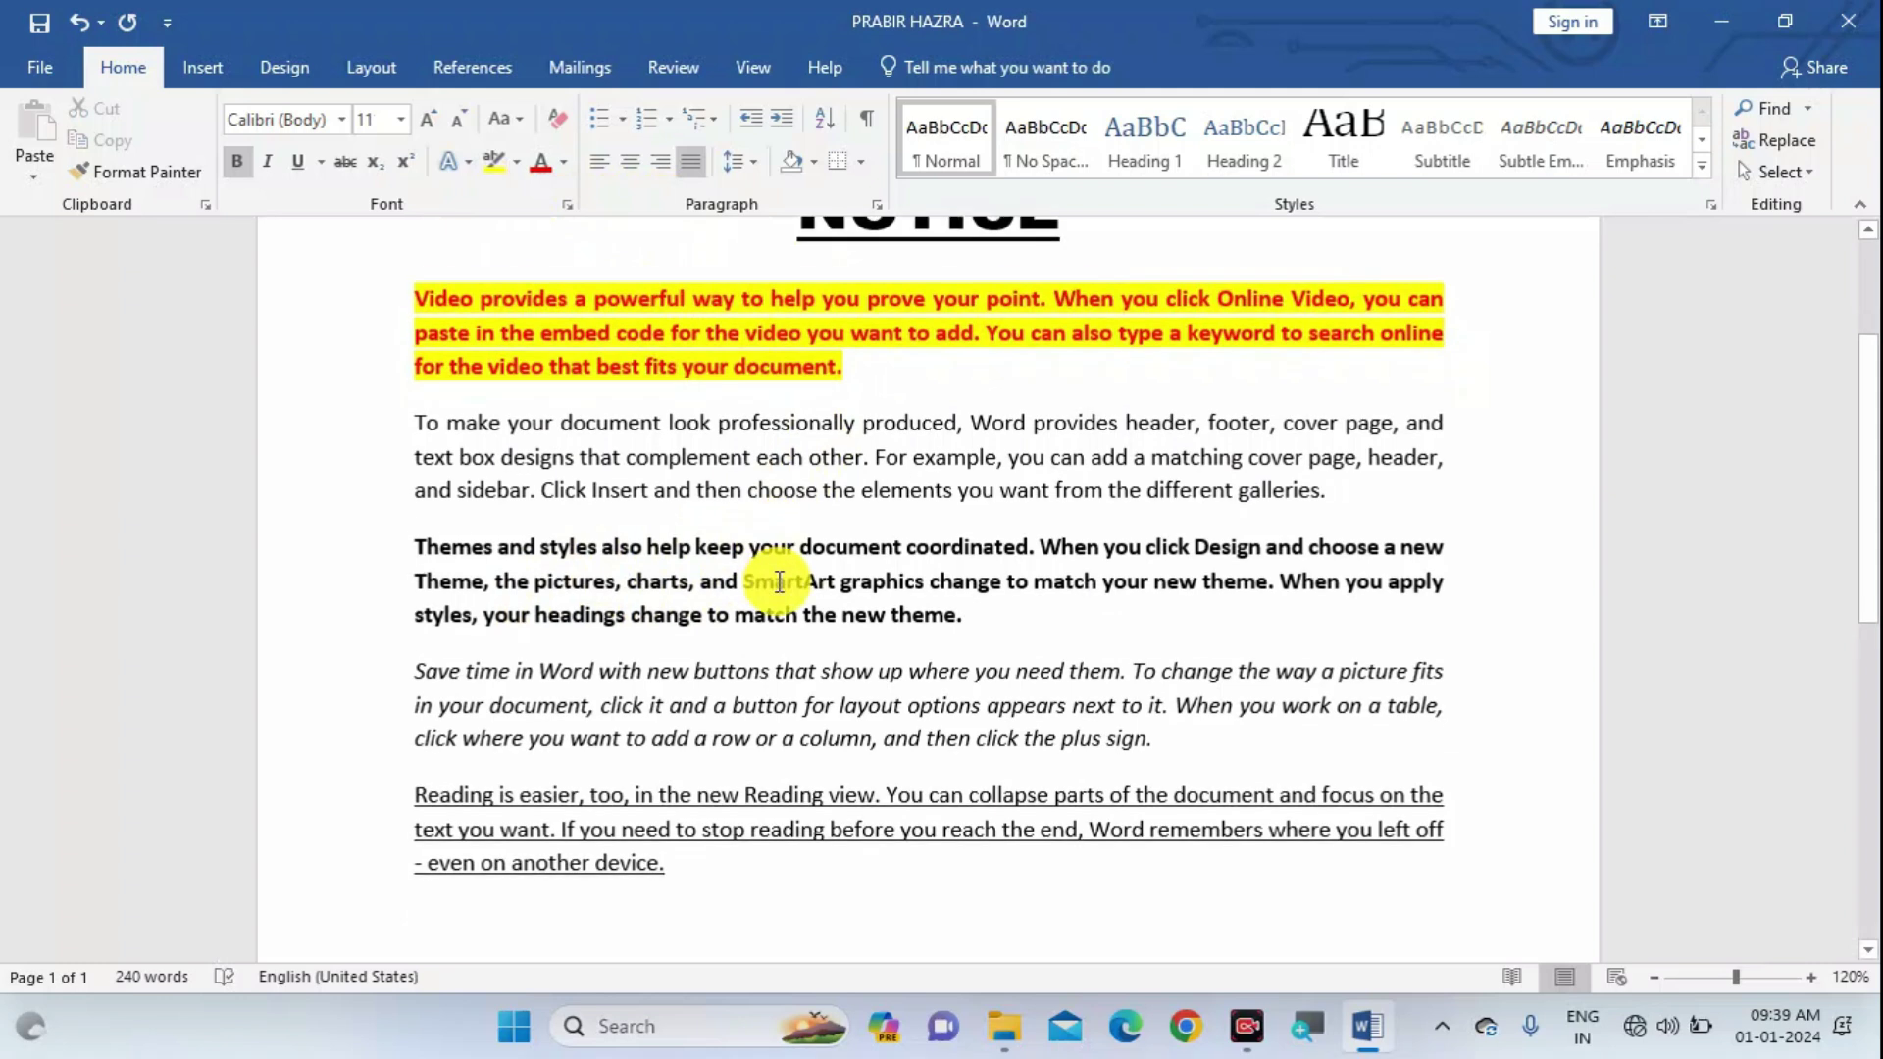
{"action": "left_click", "coordinate": [1009, 580]}
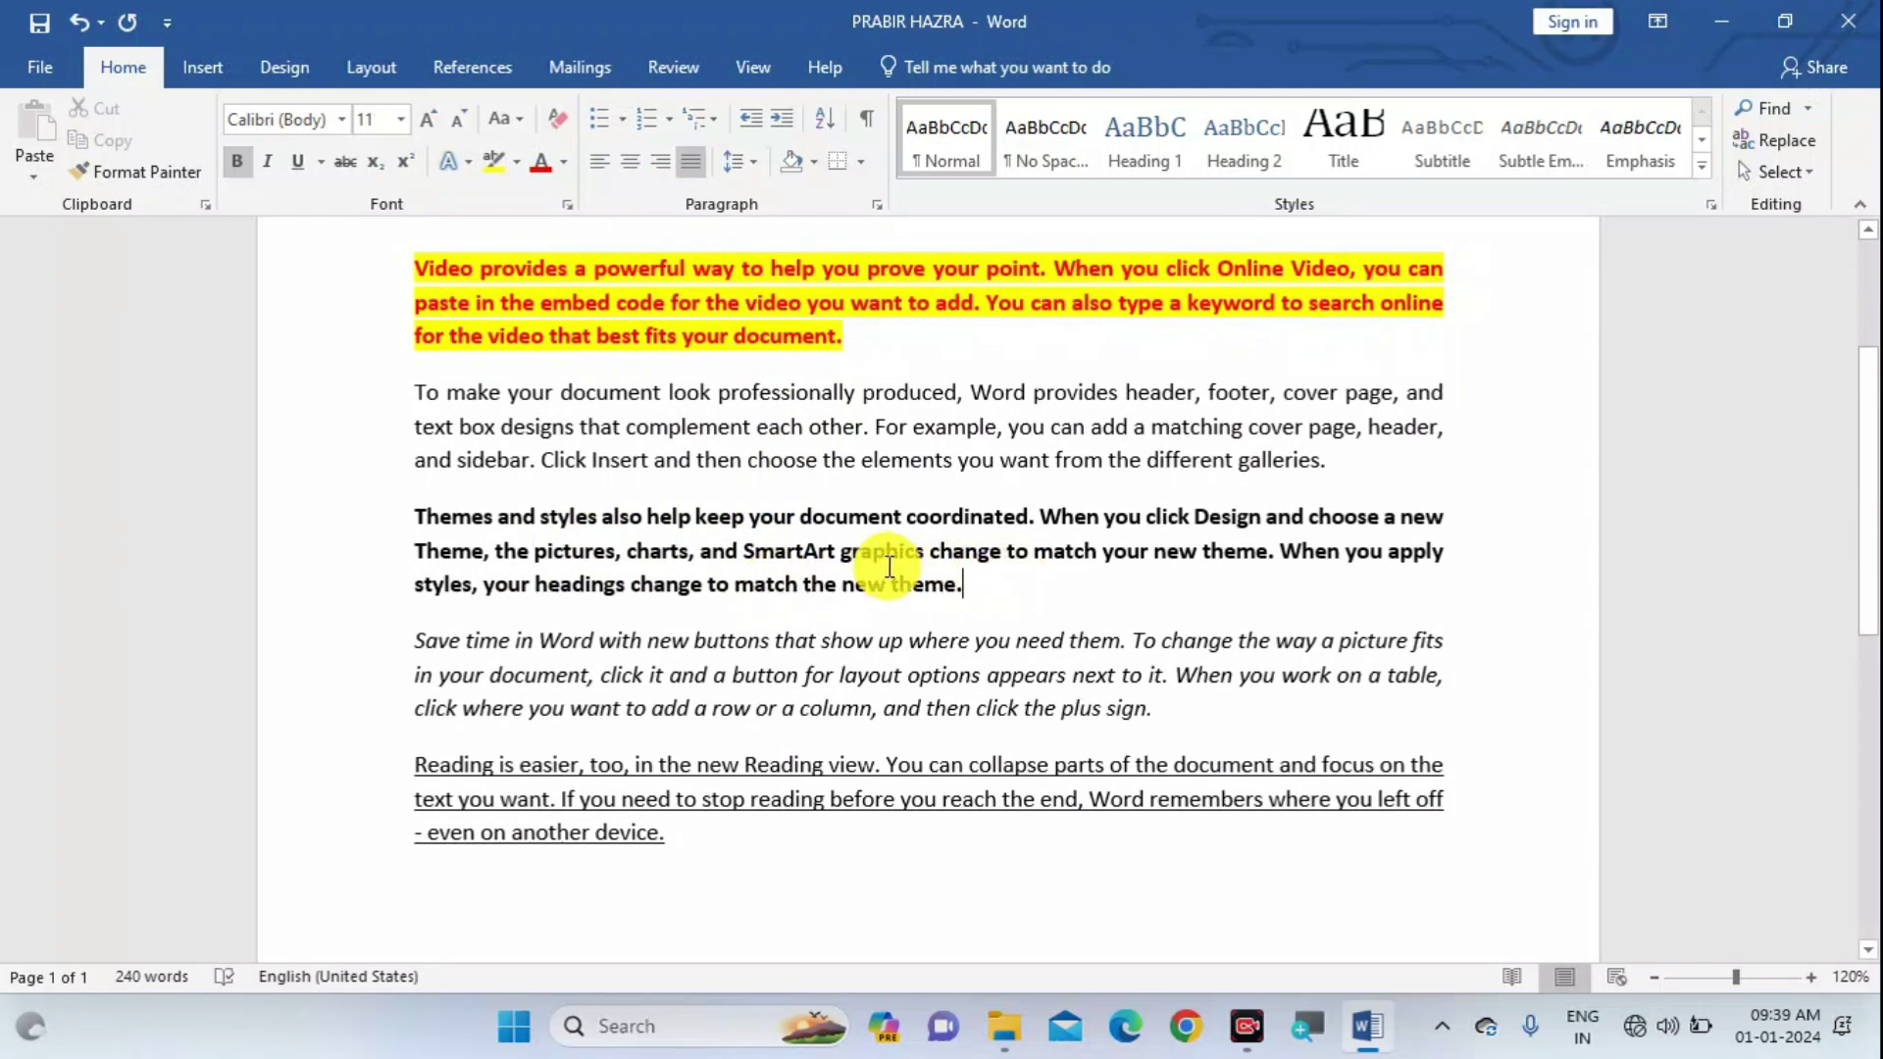
{"action": "left_click", "coordinate": [34, 31]}
Add an empty paragraph after the last one, close Word, and reopen the saved file.
{"action": "left_click", "coordinate": [696, 863]}
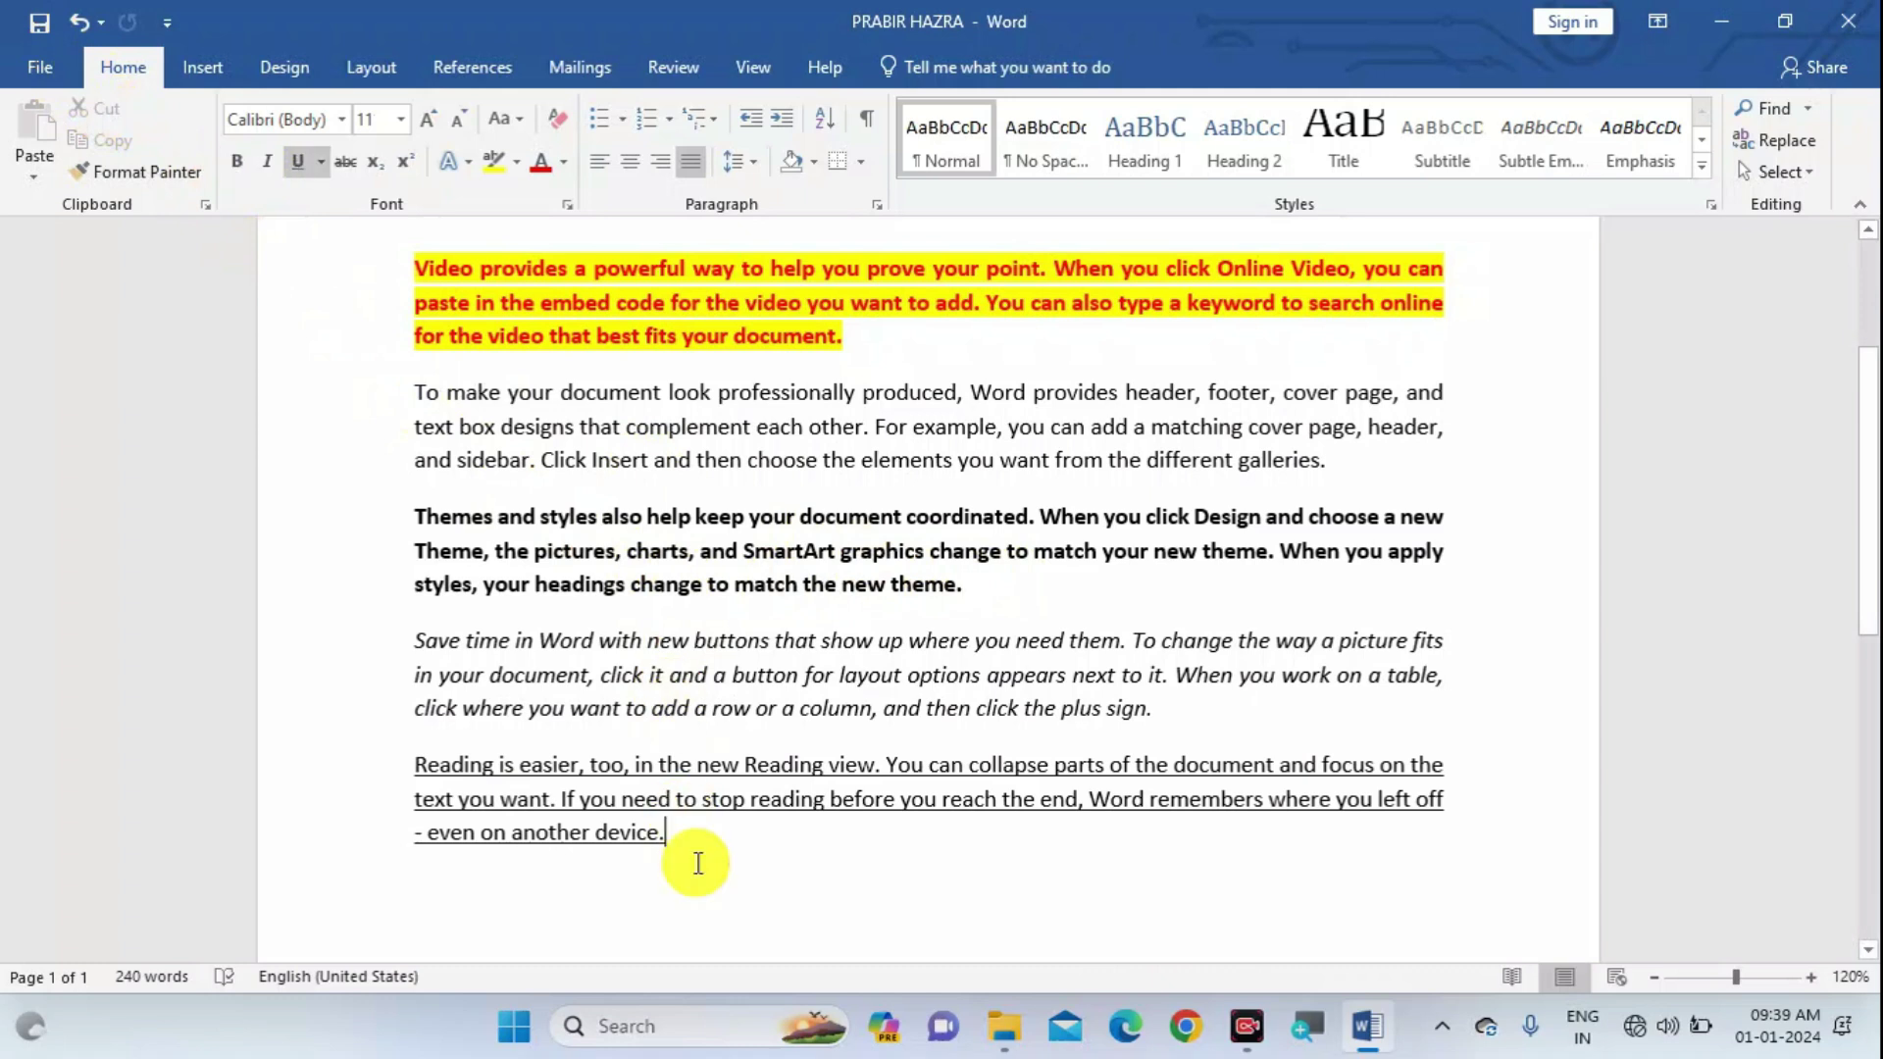
{"action": "key", "text": "Return"}
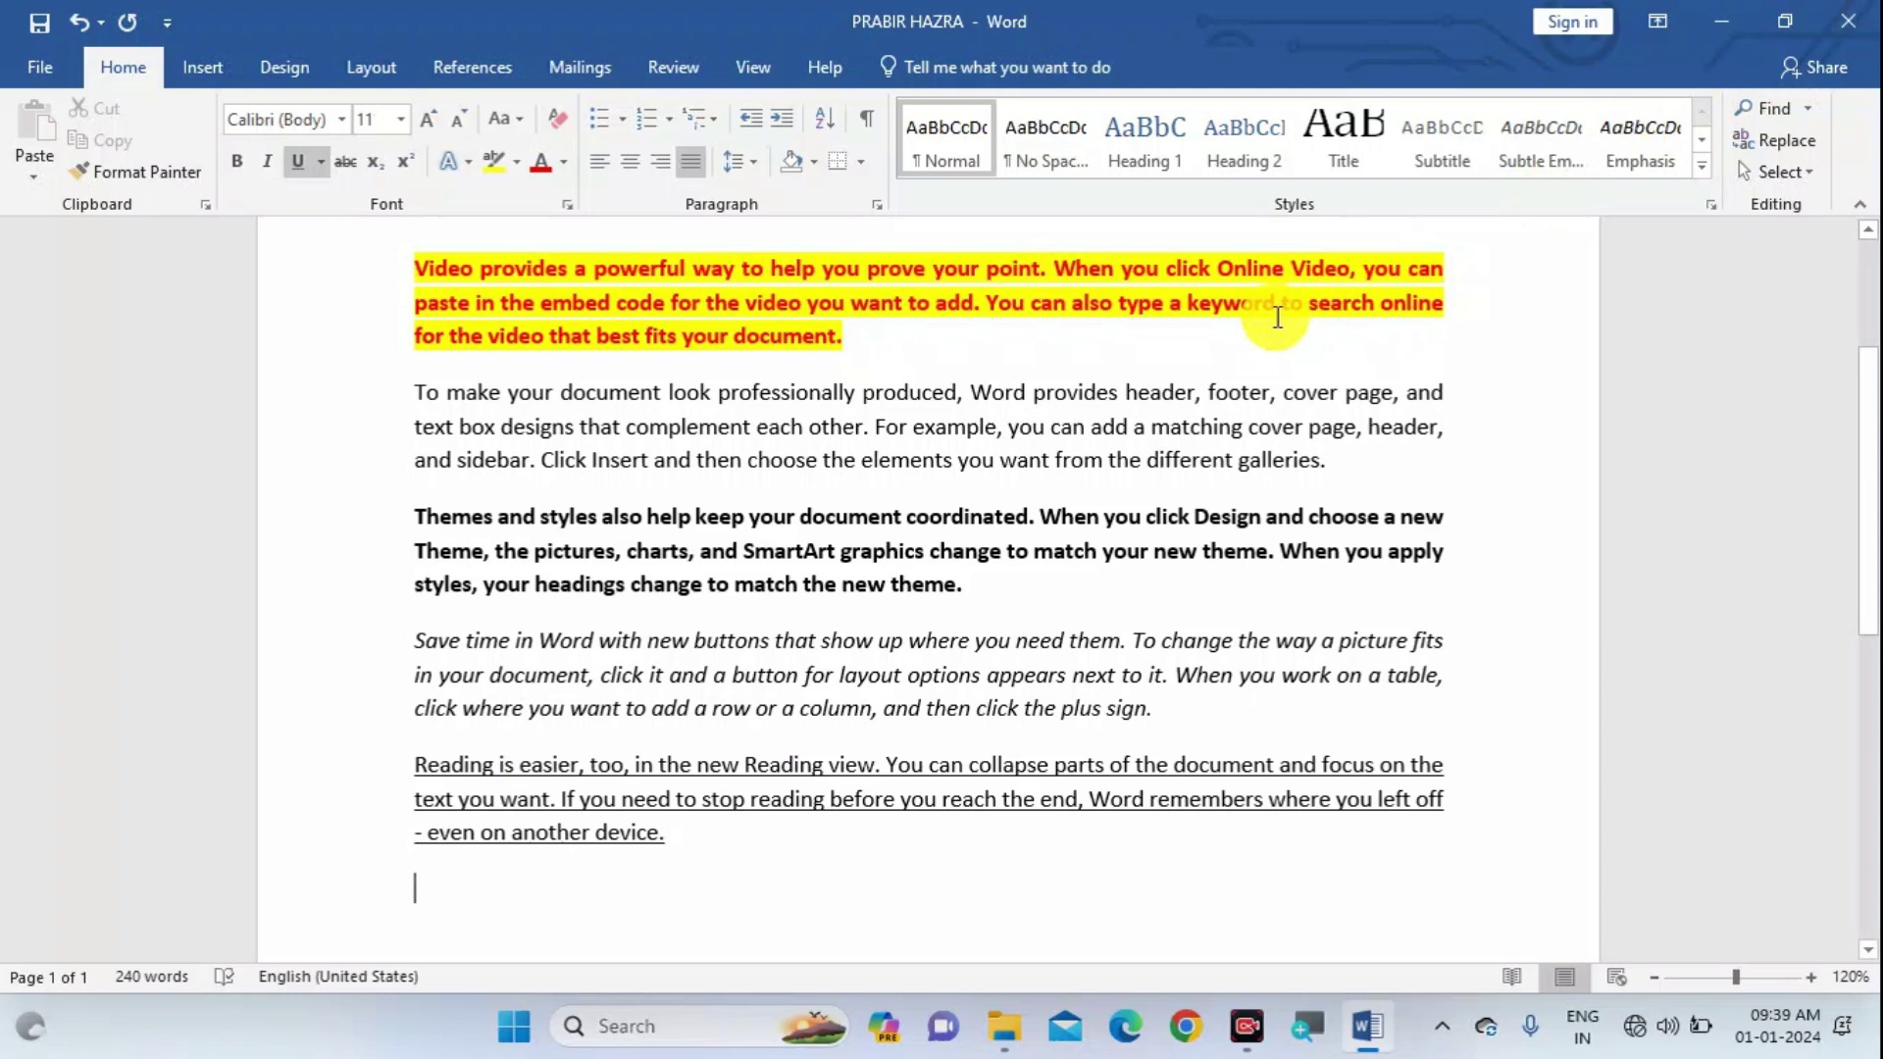
{"action": "left_click", "coordinate": [1873, 29]}
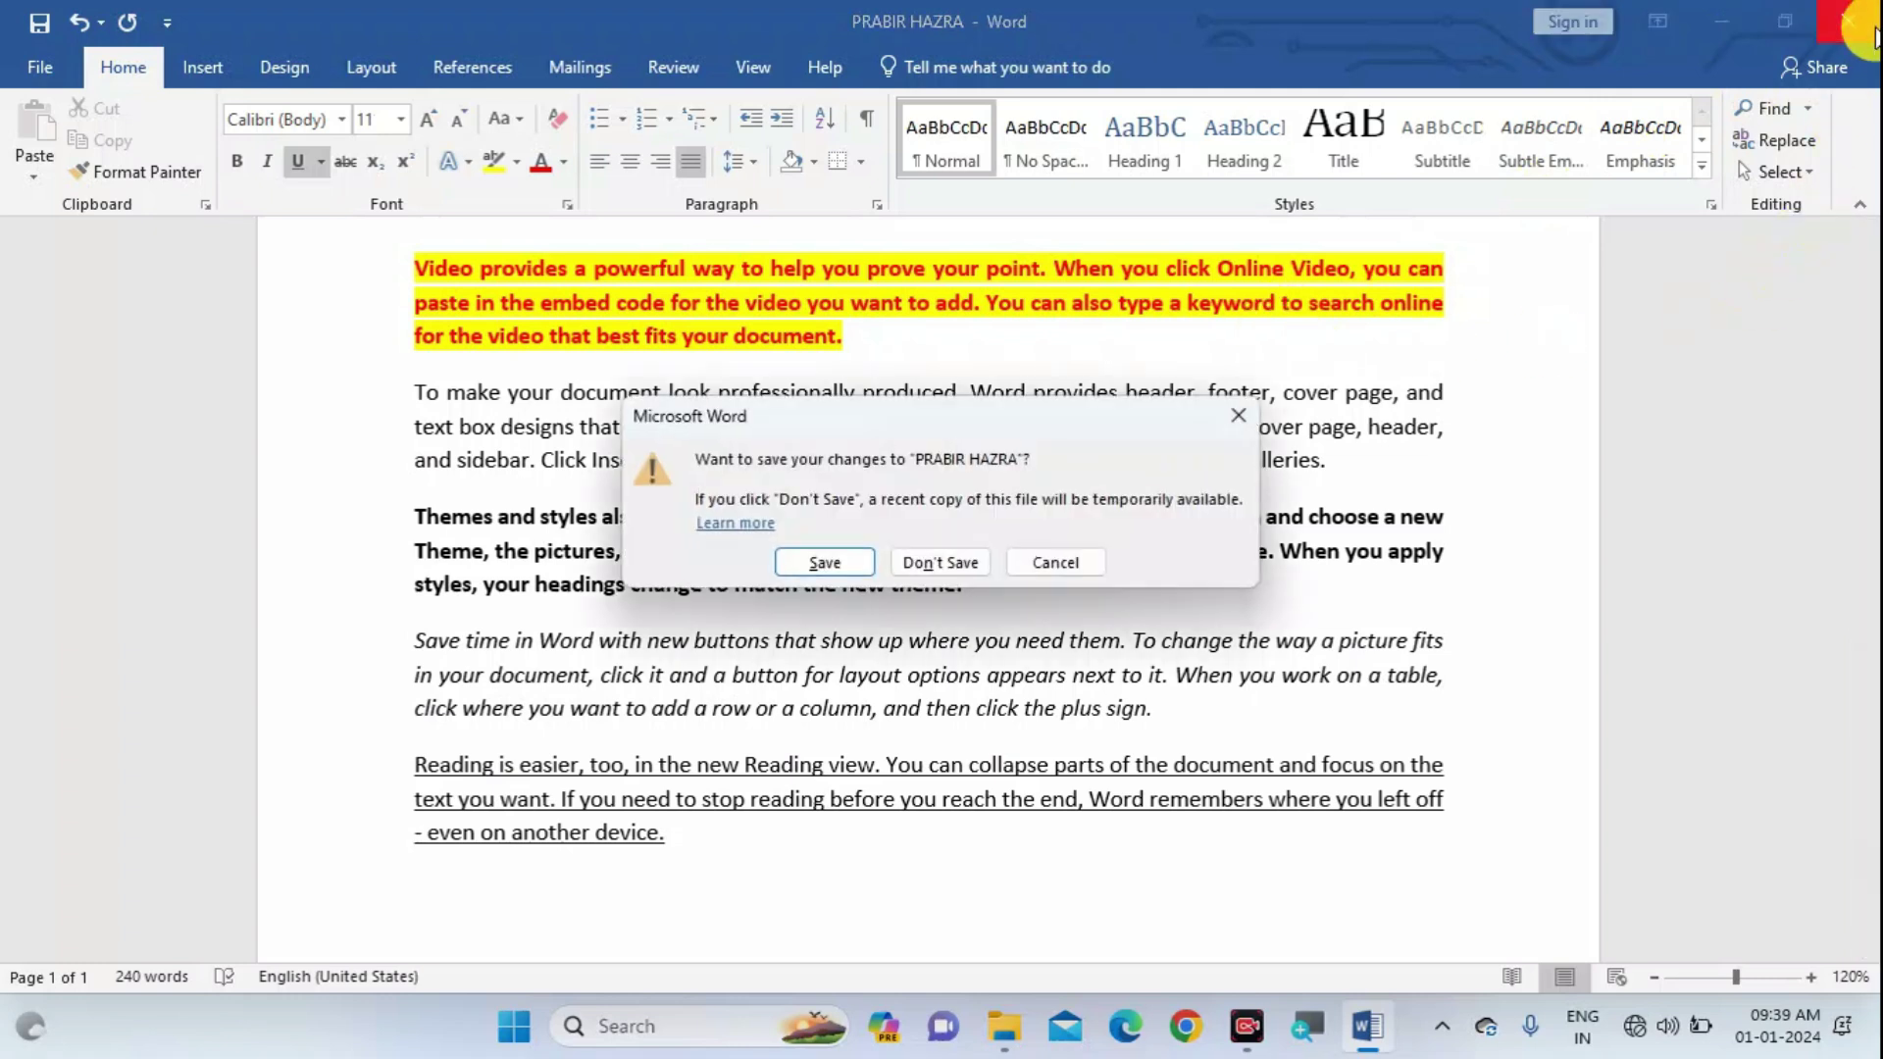
{"action": "left_click", "coordinate": [1064, 564]}
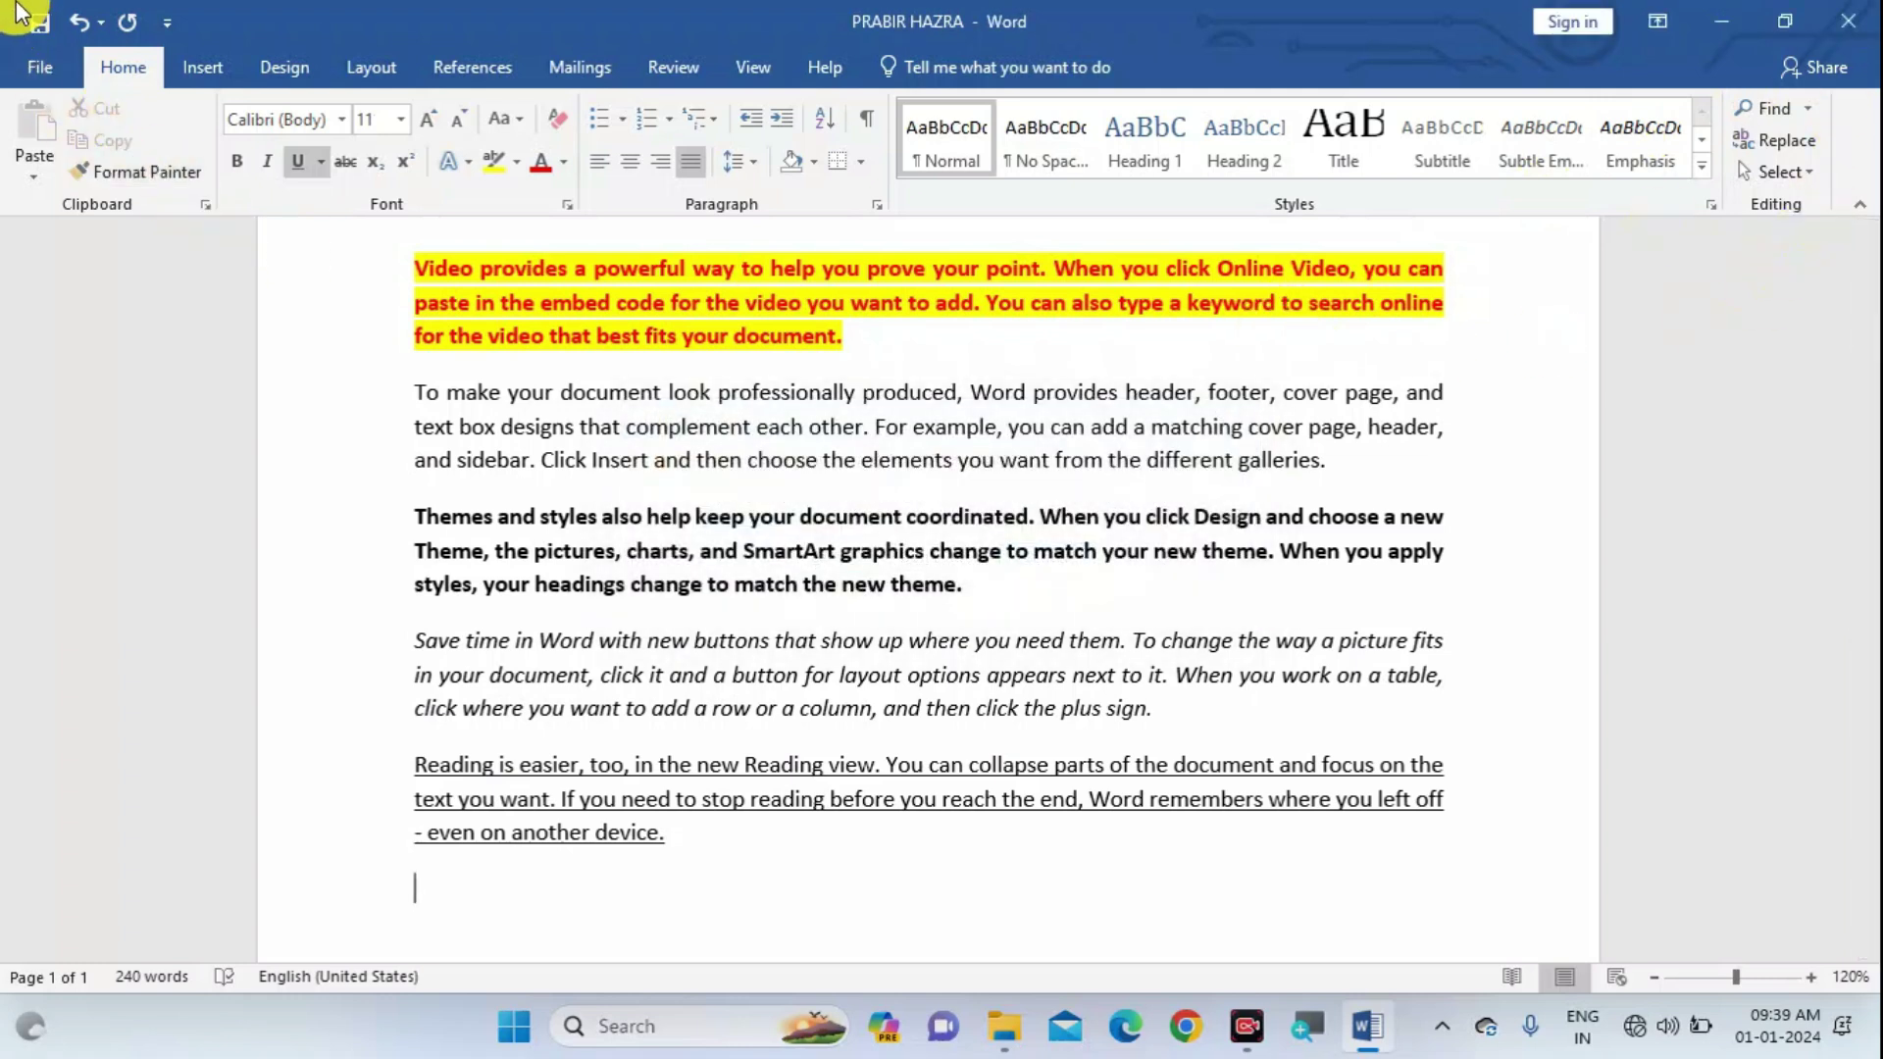
{"action": "left_click", "coordinate": [1848, 22]}
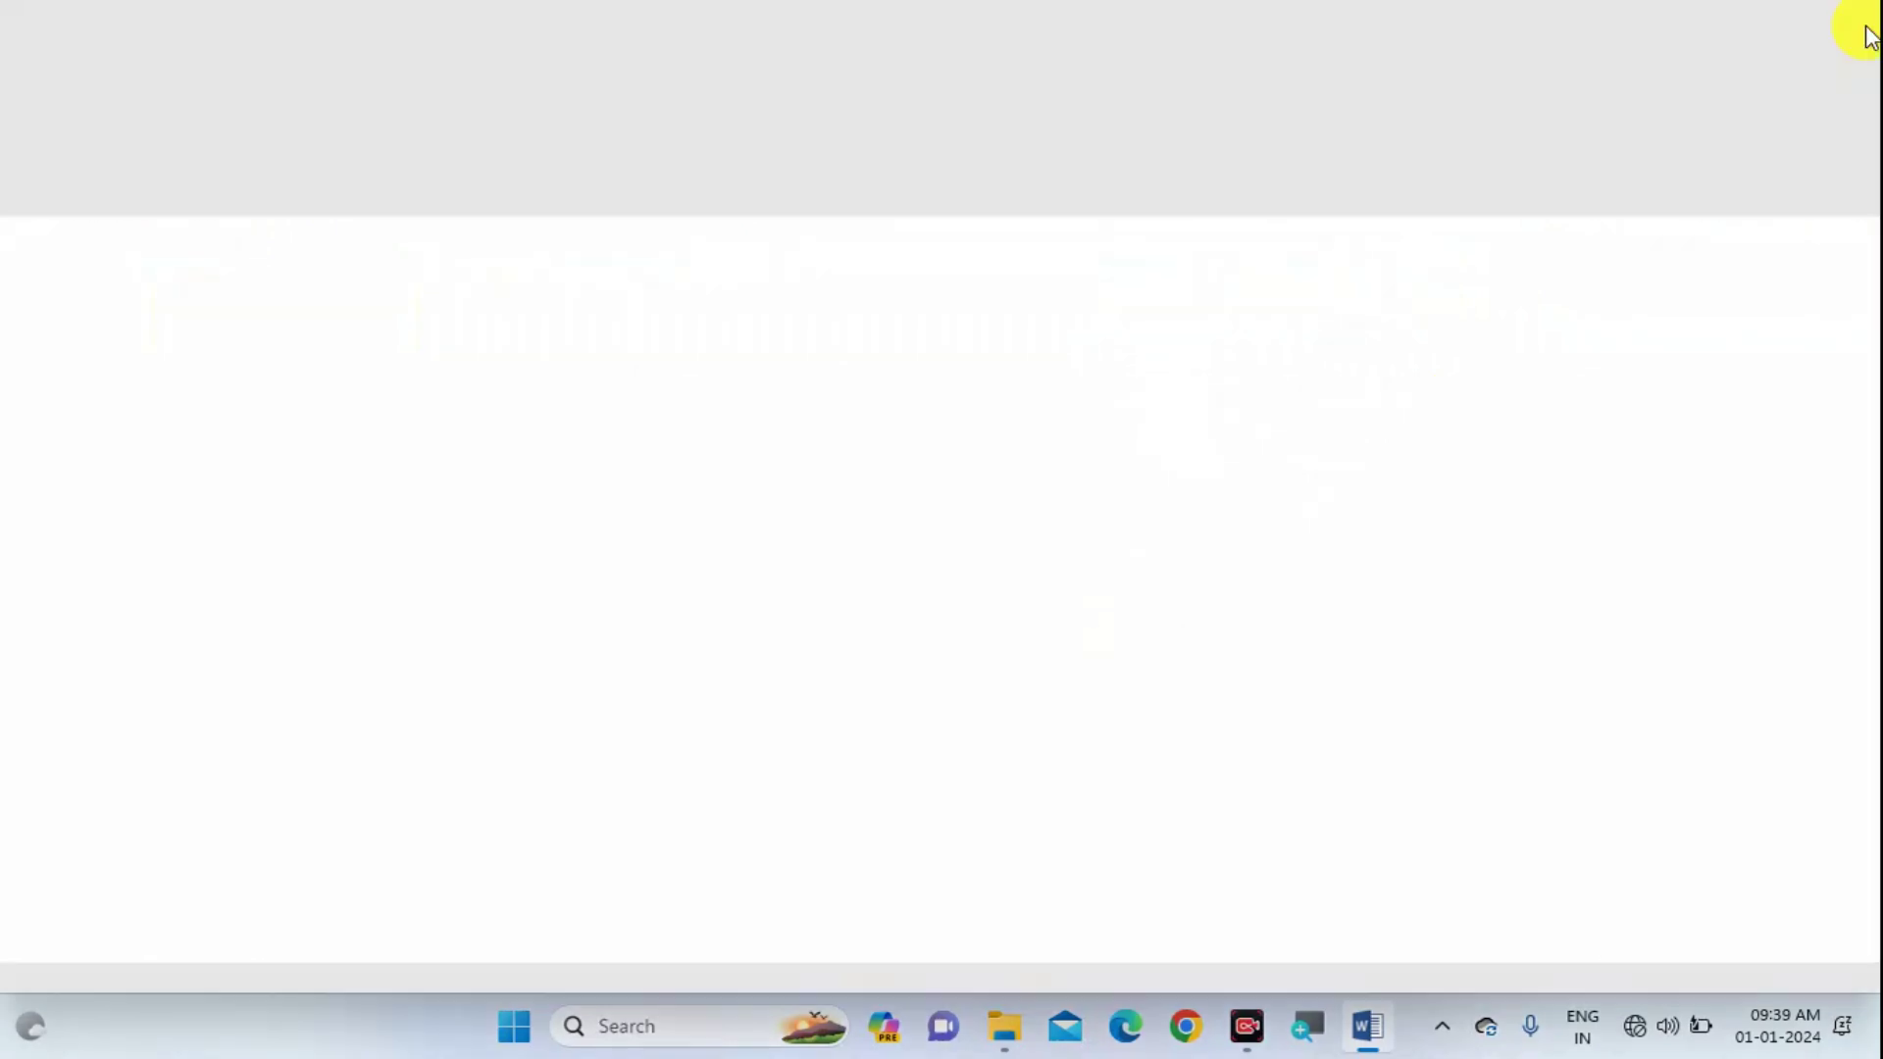
{"action": "left_click", "coordinate": [592, 333]}
{"action": "double_click", "coordinate": [590, 269]}
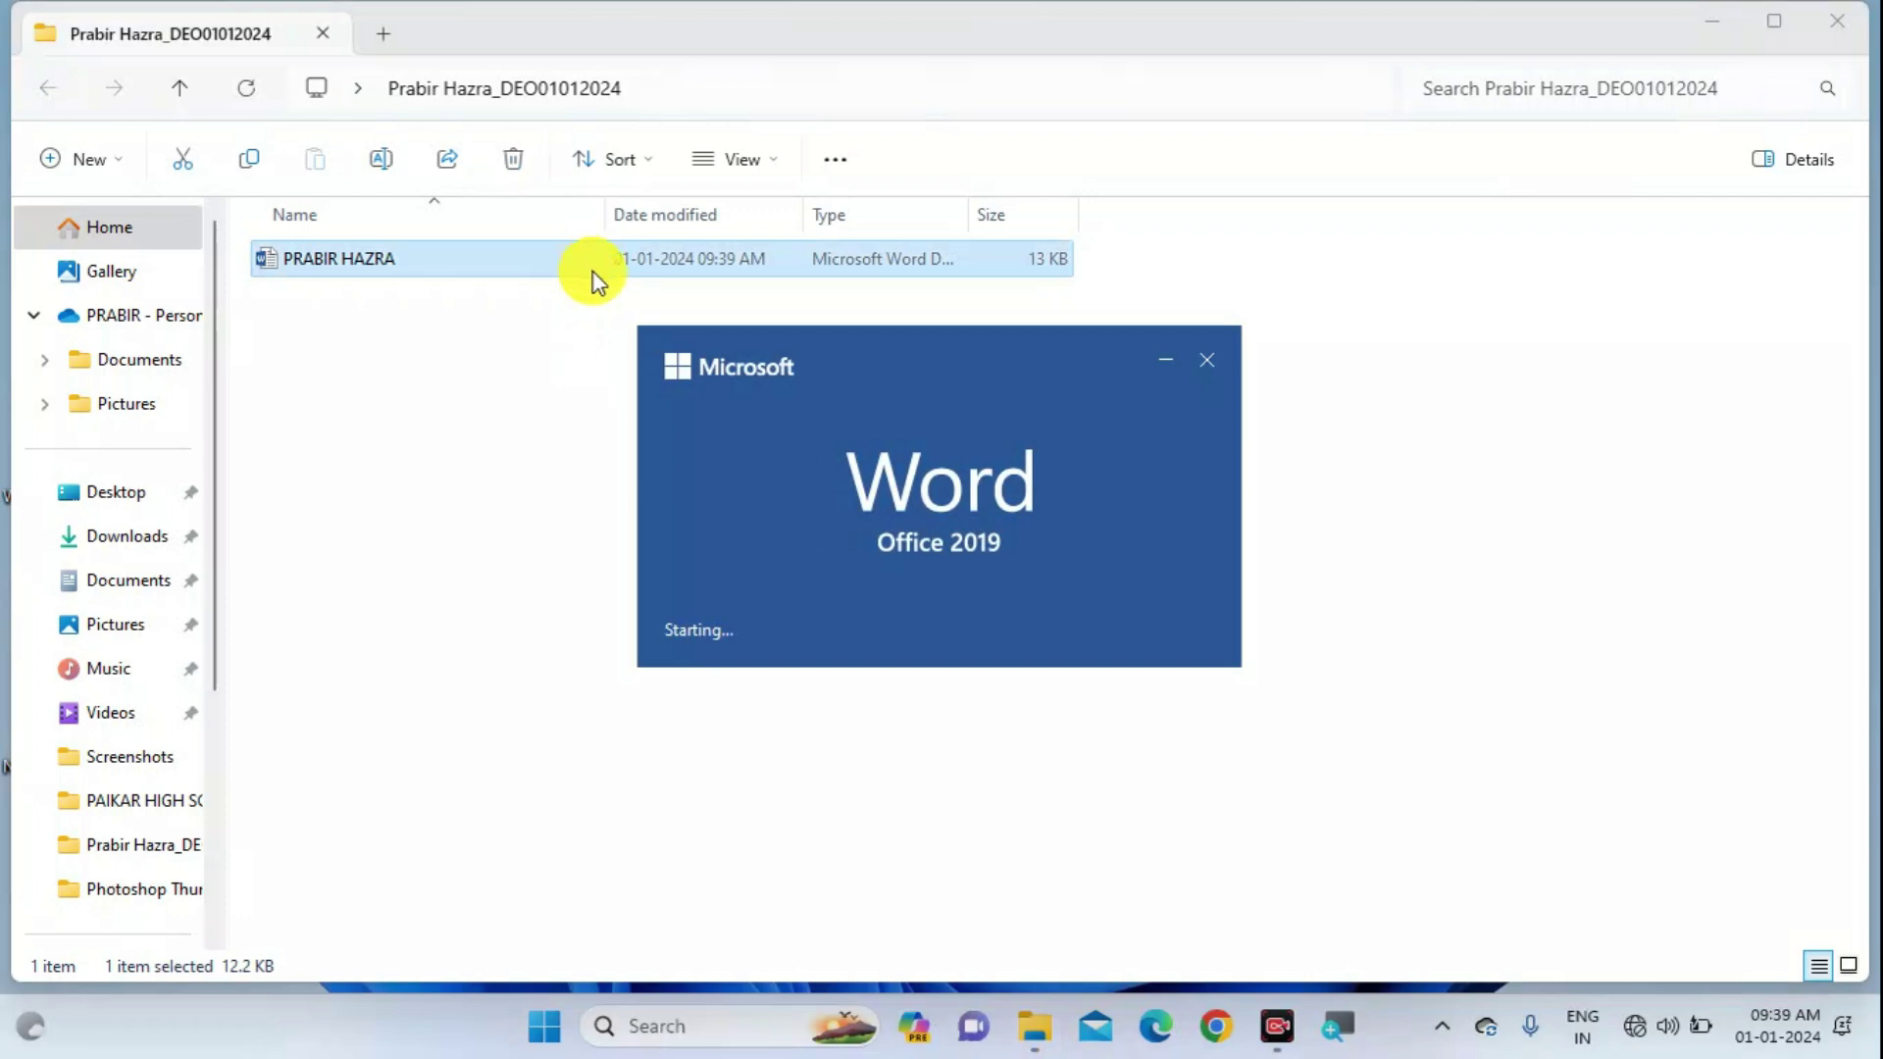
{"action": "scroll", "coordinate": [1042, 474], "scroll_direction": "down", "scroll_amount": 2}
Add blank lines below the last paragraph ending 'even on another device'.
{"action": "scroll", "coordinate": [980, 530], "scroll_direction": "down", "scroll_amount": 3}
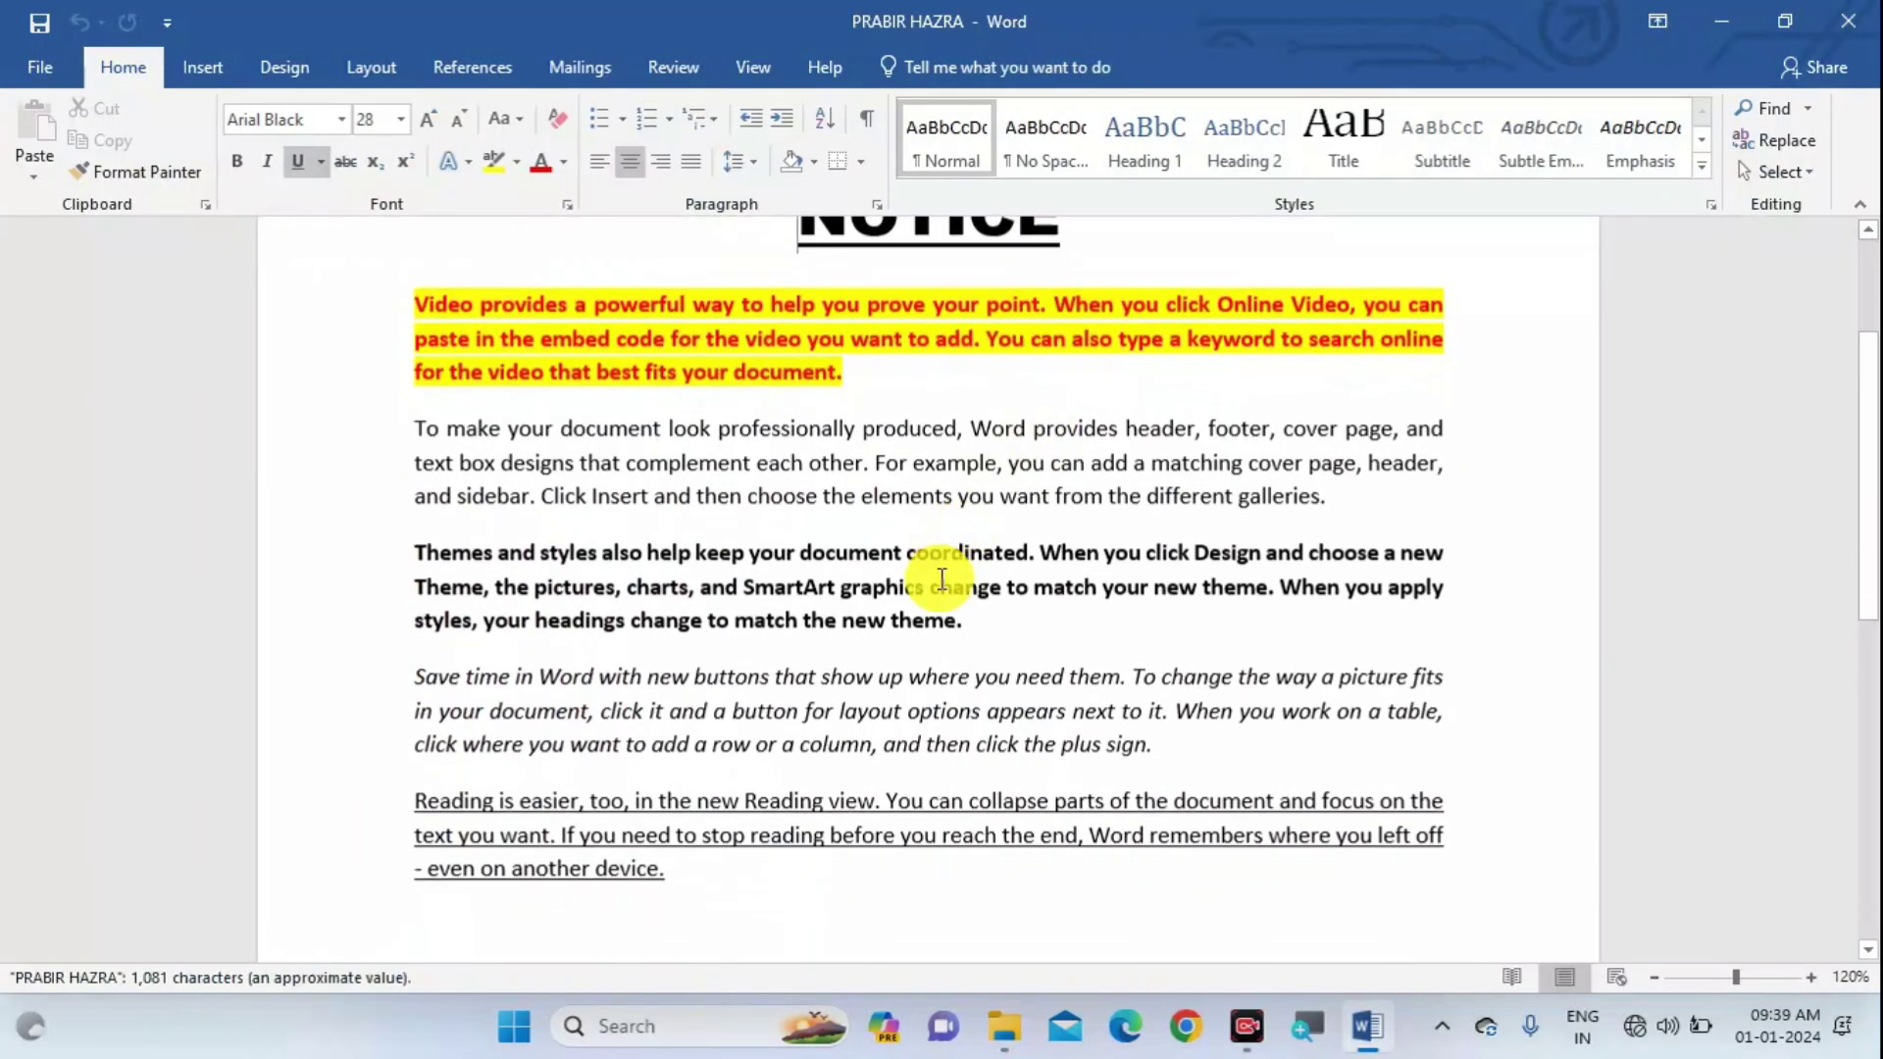
{"action": "scroll", "coordinate": [984, 592], "scroll_direction": "down", "scroll_amount": 1}
{"action": "scroll", "coordinate": [988, 547], "scroll_direction": "down", "scroll_amount": 2}
{"action": "scroll", "coordinate": [980, 530], "scroll_direction": "down", "scroll_amount": 3}
{"action": "scroll", "coordinate": [788, 504], "scroll_direction": "down", "scroll_amount": 4}
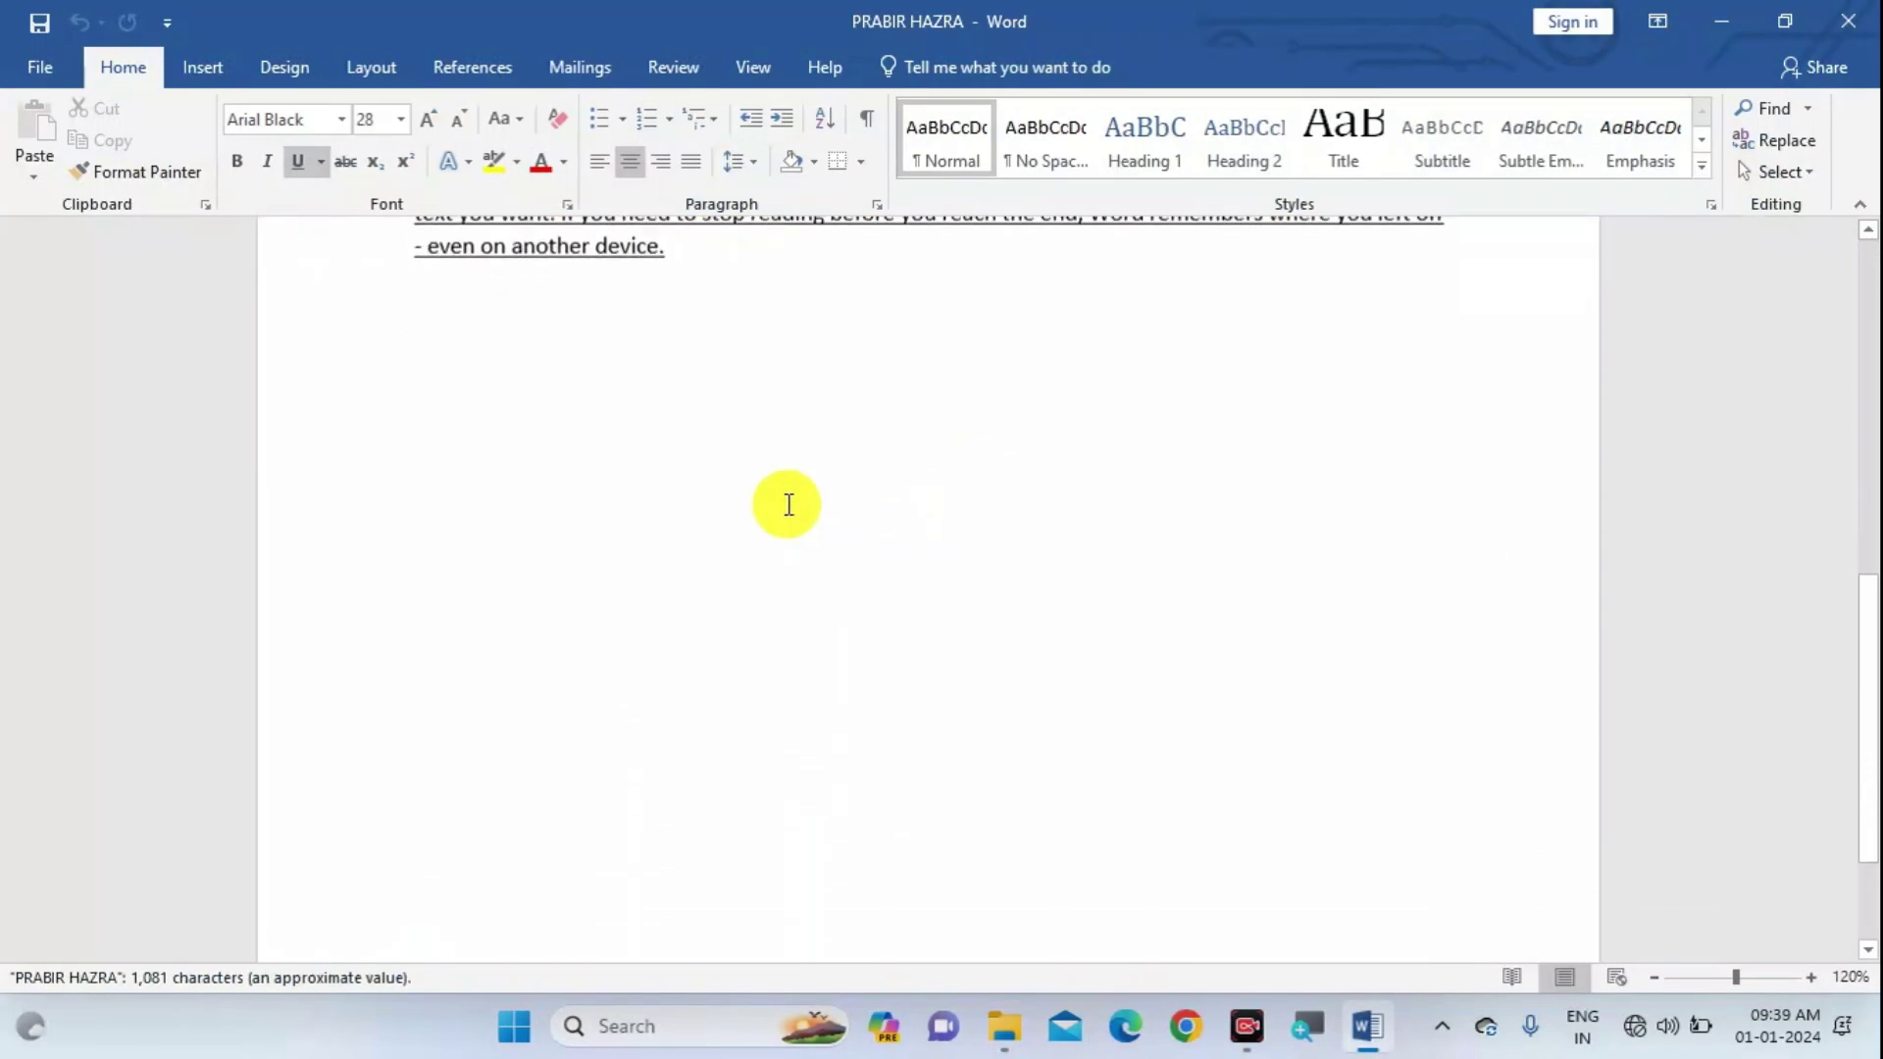
{"action": "left_click", "coordinate": [695, 262]}
{"action": "key", "text": "Return"}
{"action": "key", "text": "Return"}
{"action": "left_click", "coordinate": [1310, 964]}
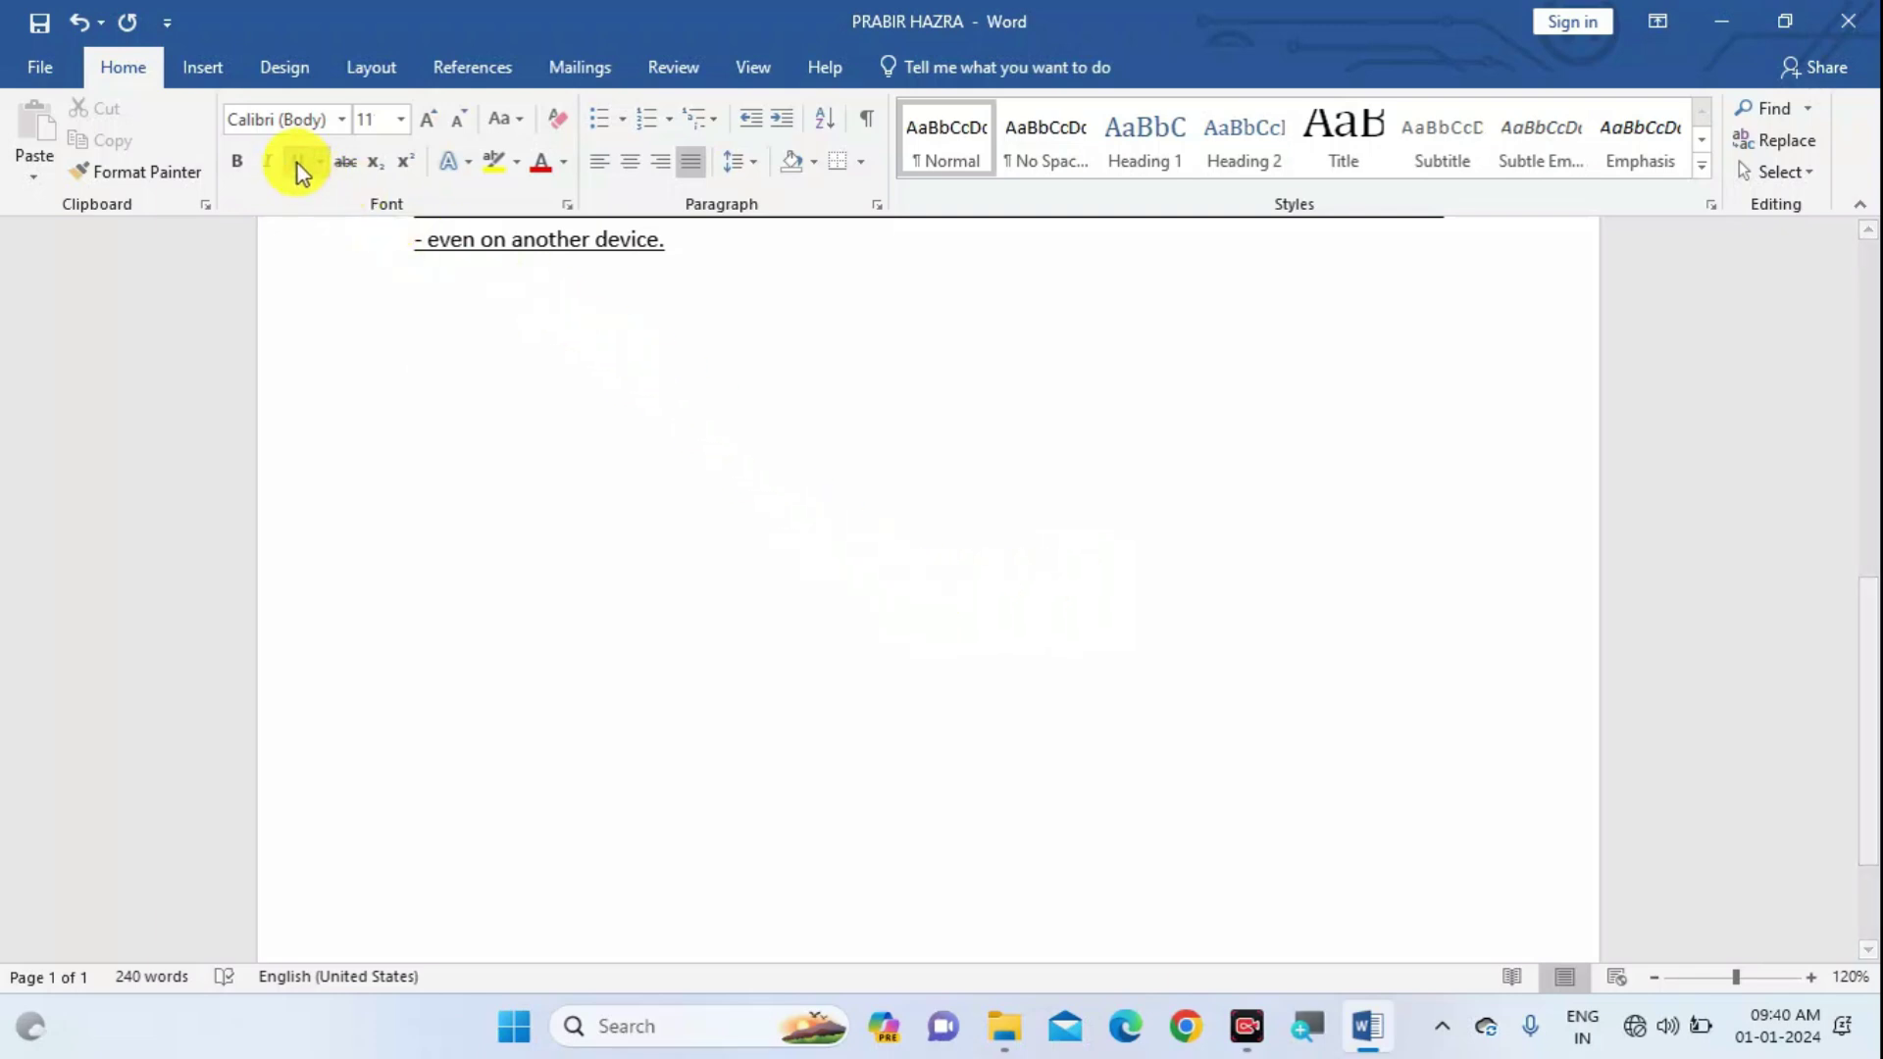
Insert an empty table of 3 columns and 3 rows.
{"action": "left_click", "coordinate": [206, 69]}
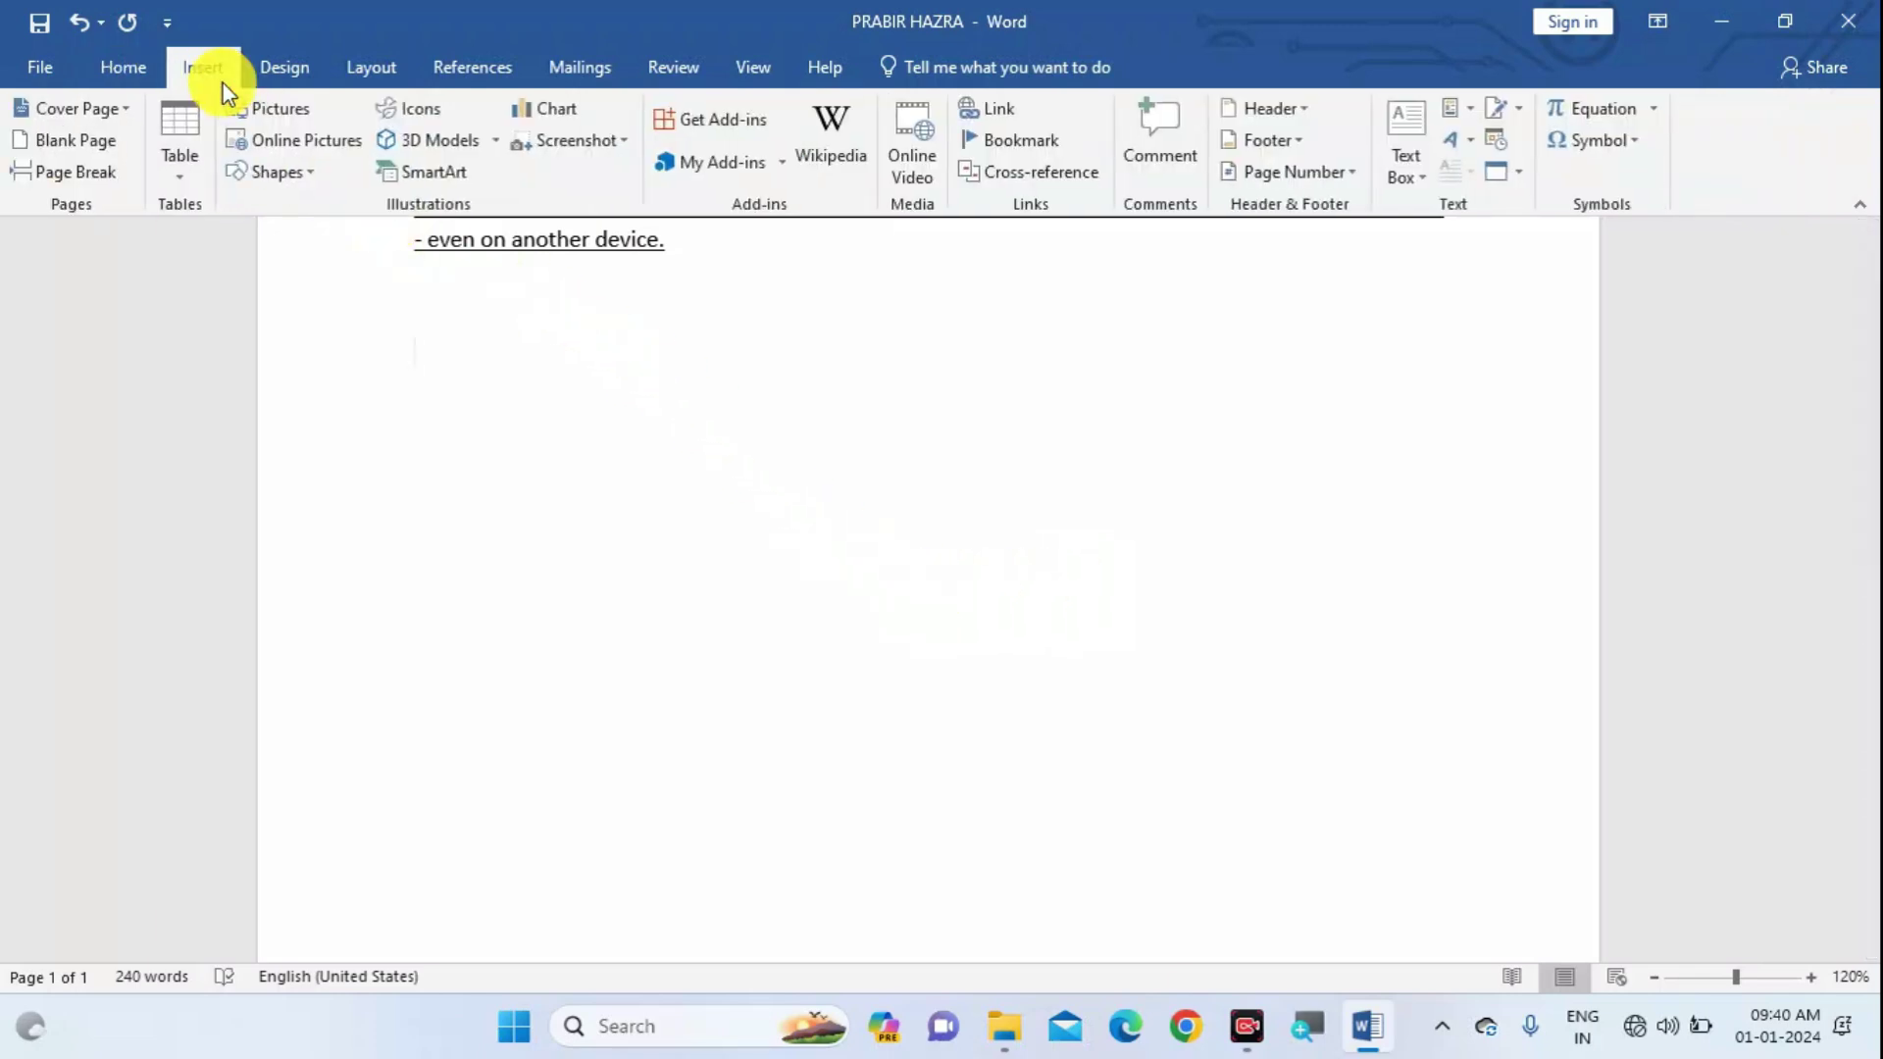
{"action": "left_click", "coordinate": [130, 83]}
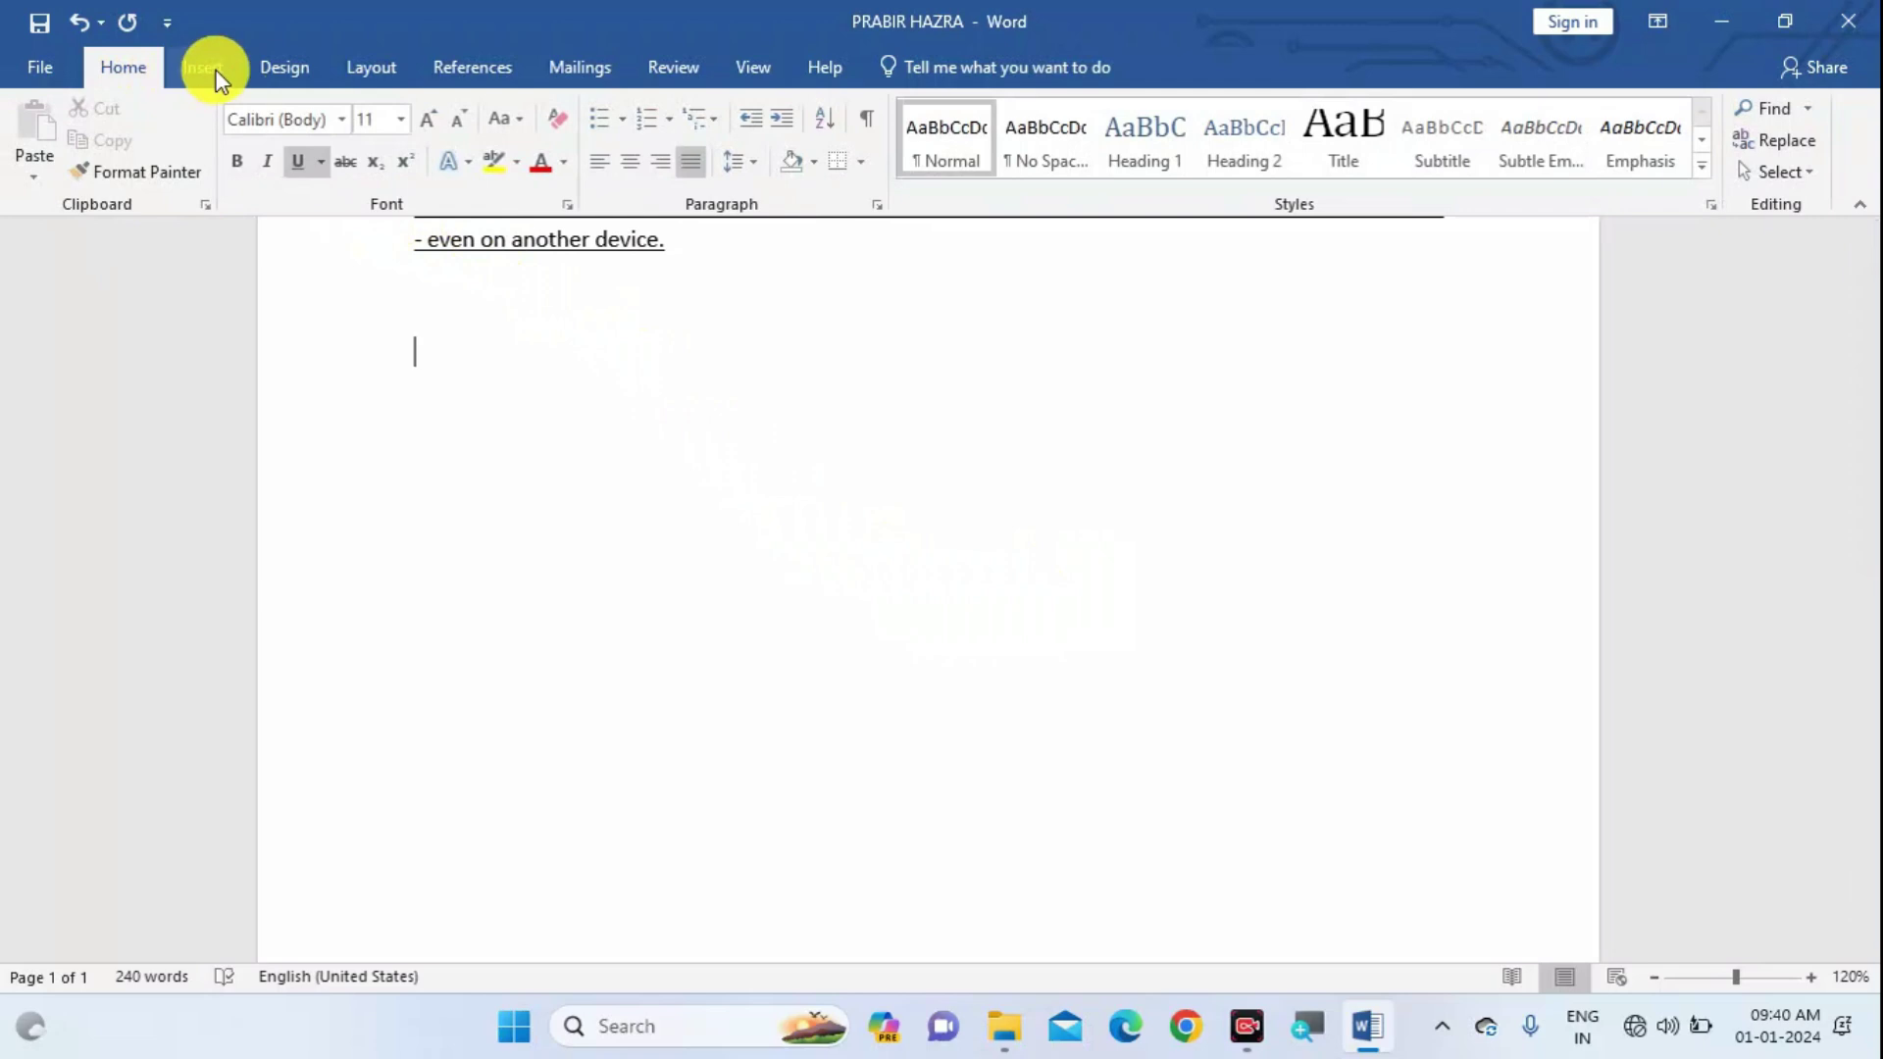
{"action": "left_click", "coordinate": [206, 69]}
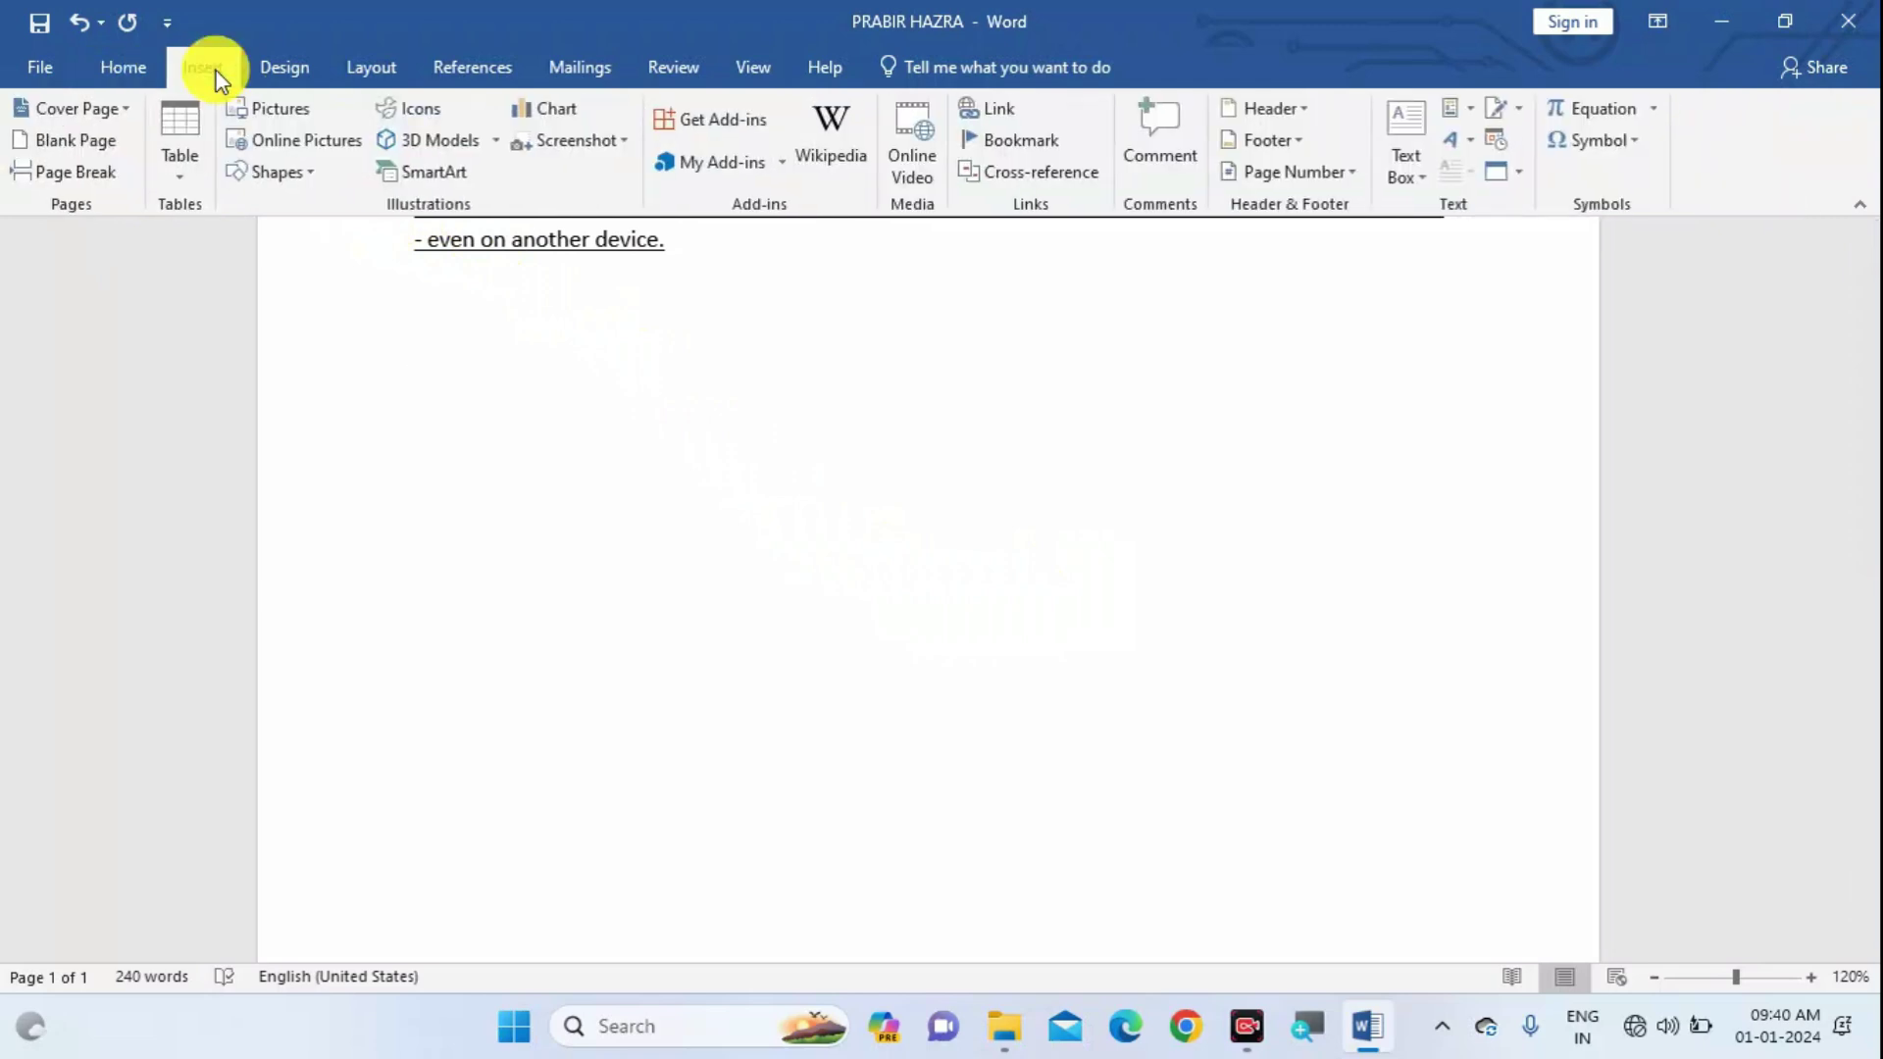
{"action": "left_click", "coordinate": [199, 173]}
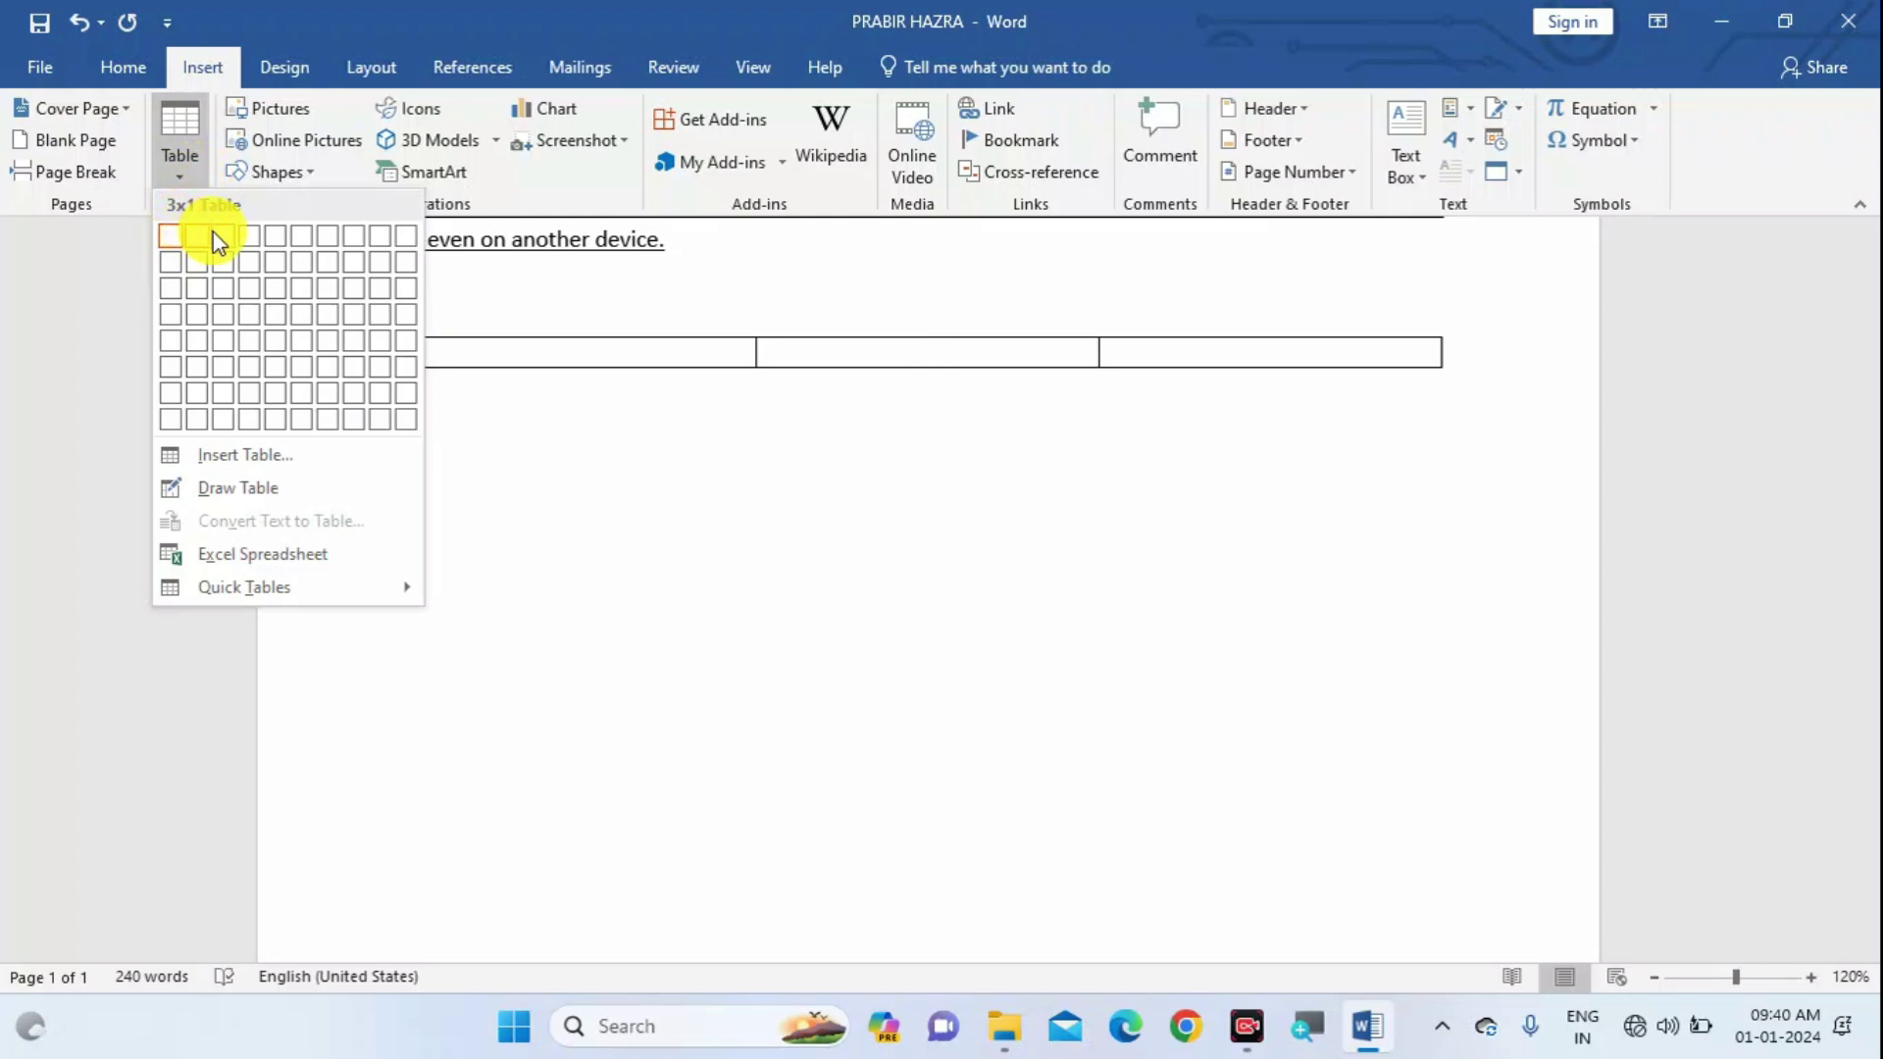
{"action": "left_click", "coordinate": [224, 287]}
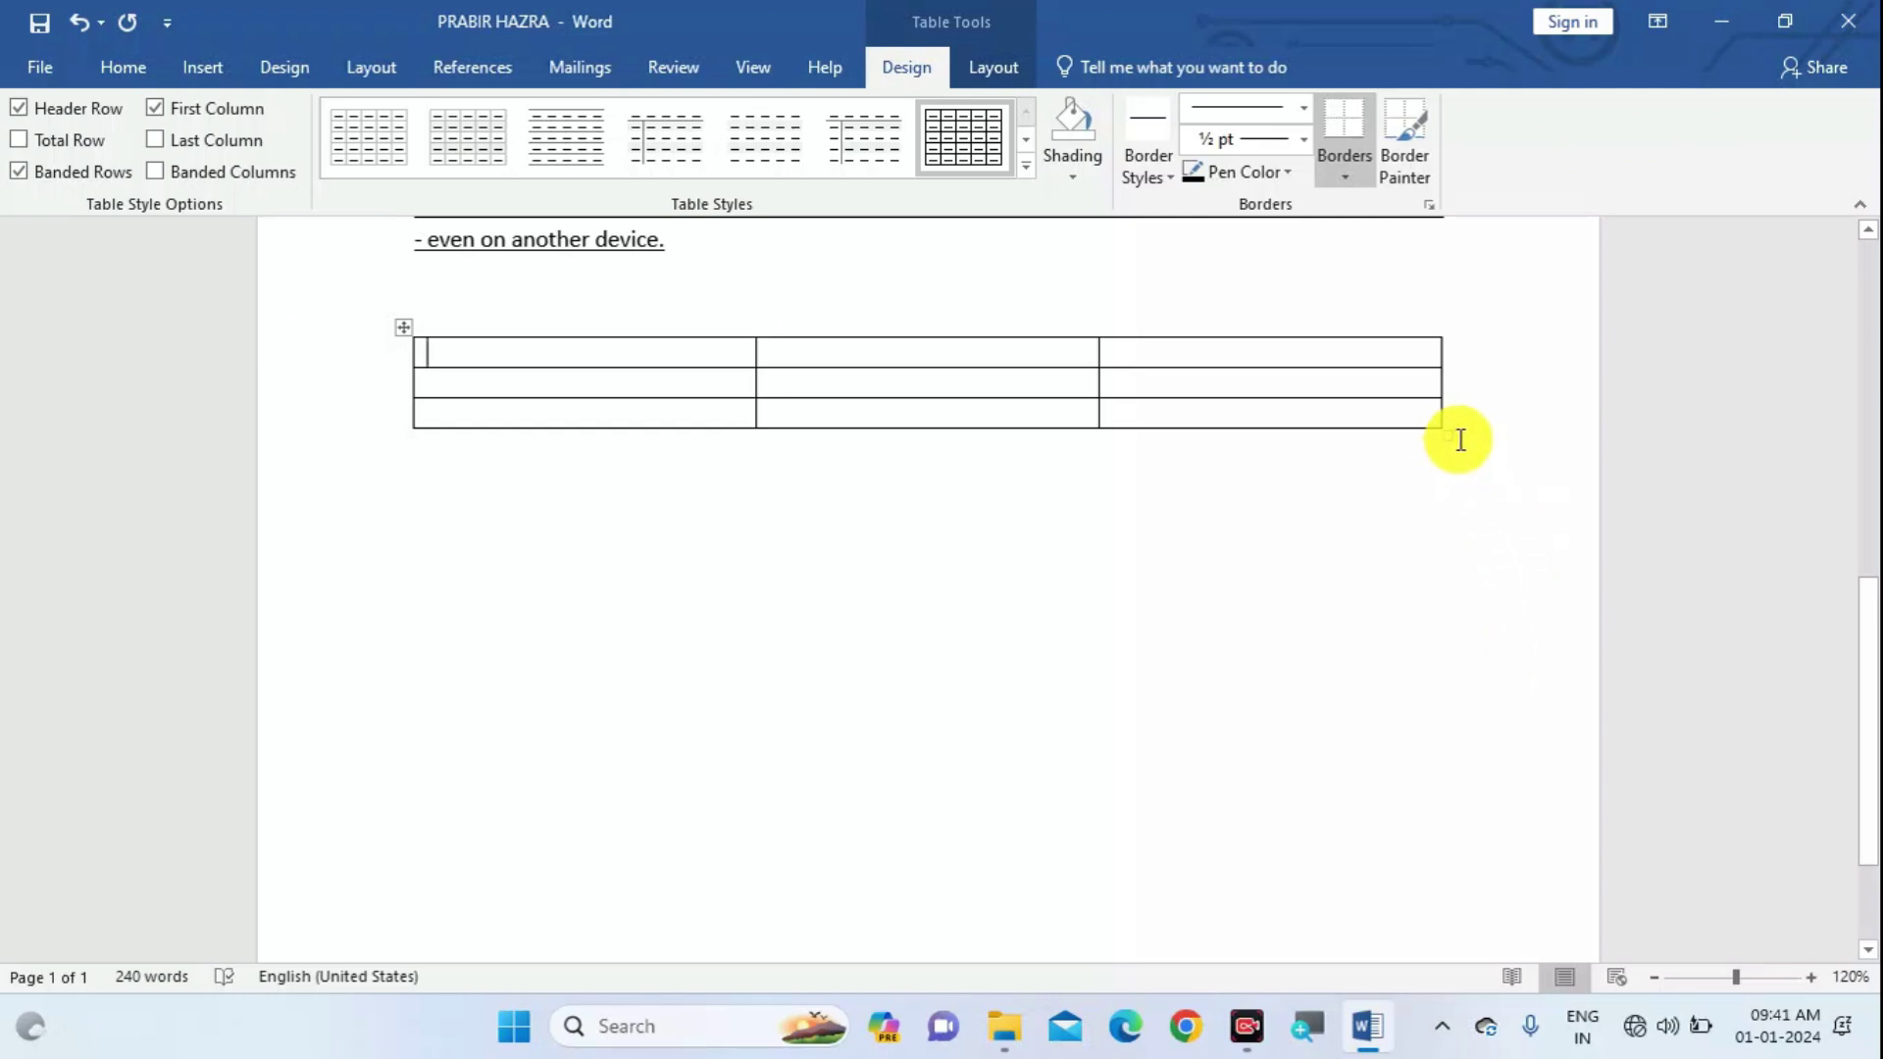
Enlarge the 3x3 table from its corner handle and shorten its first row.
{"action": "left_click", "coordinate": [1703, 922]}
{"action": "left_click_drag", "start_coordinate": [1450, 435], "coordinate": [1497, 737]}
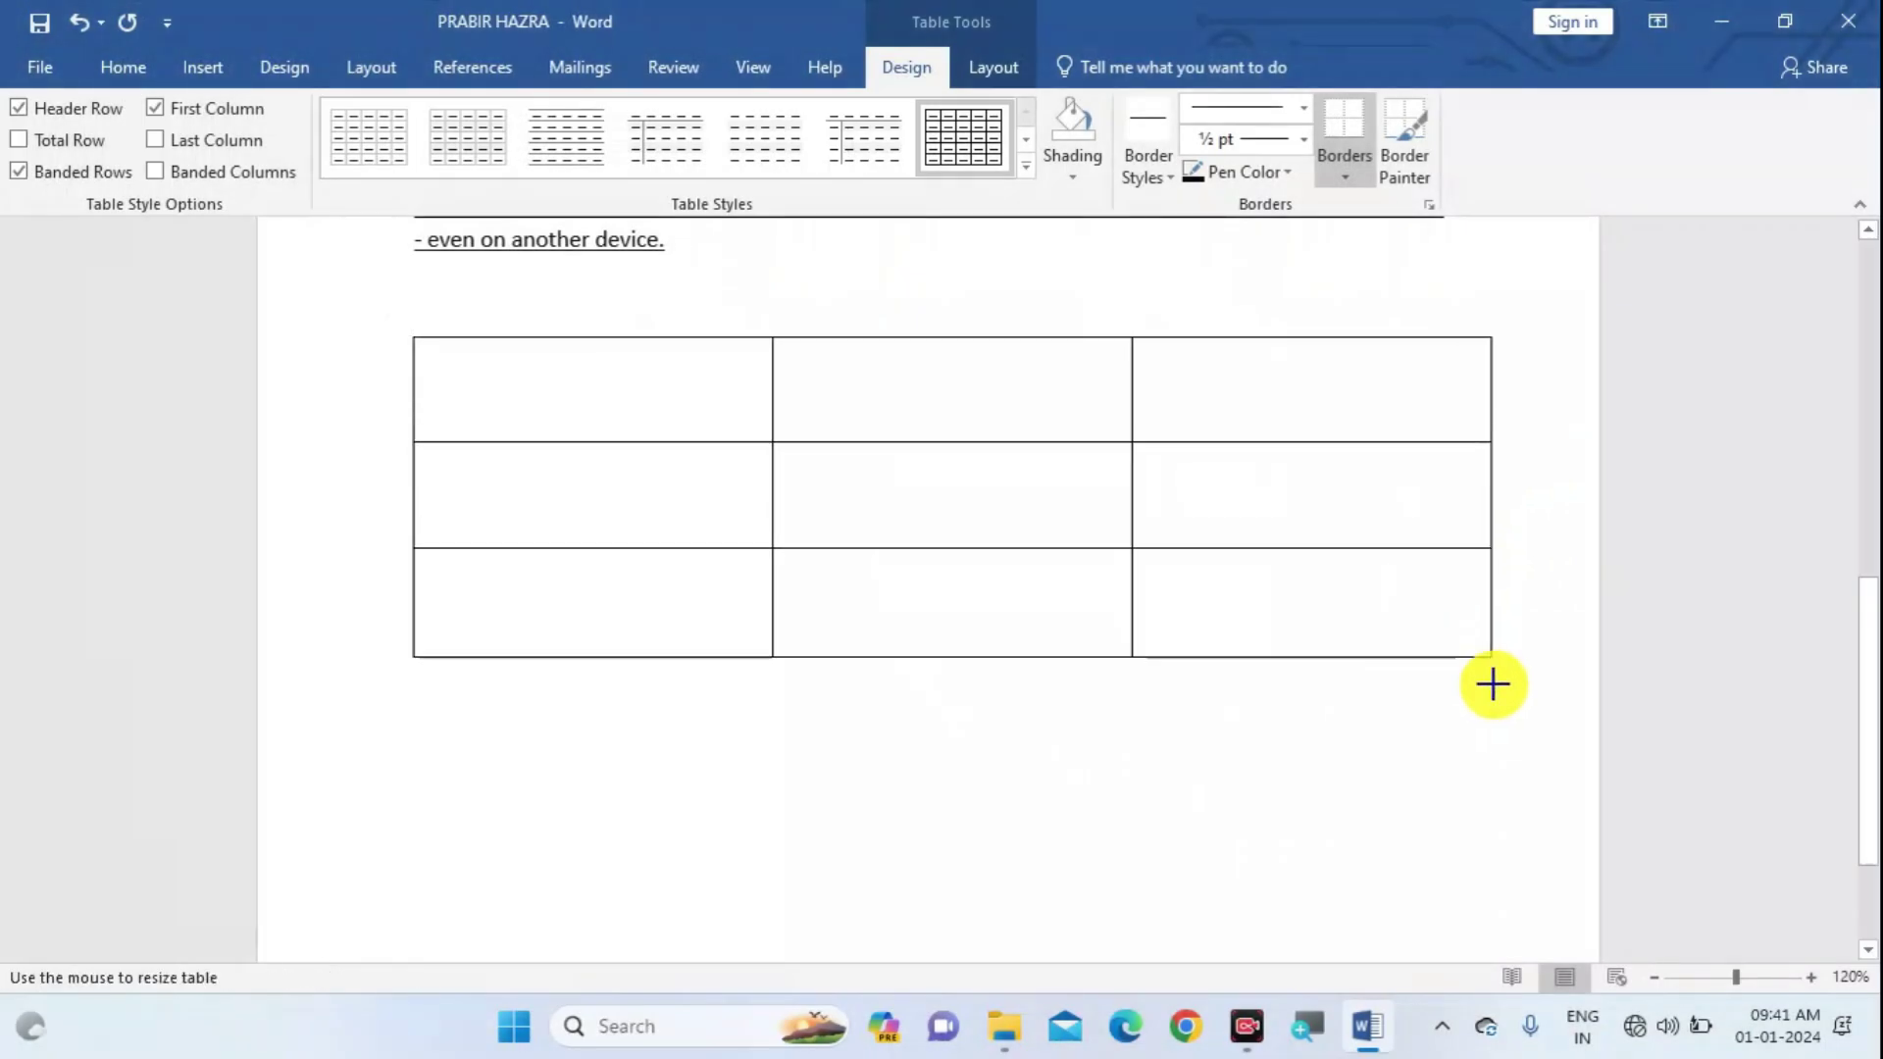
{"action": "left_click_drag", "start_coordinate": [1497, 737], "coordinate": [1509, 798]}
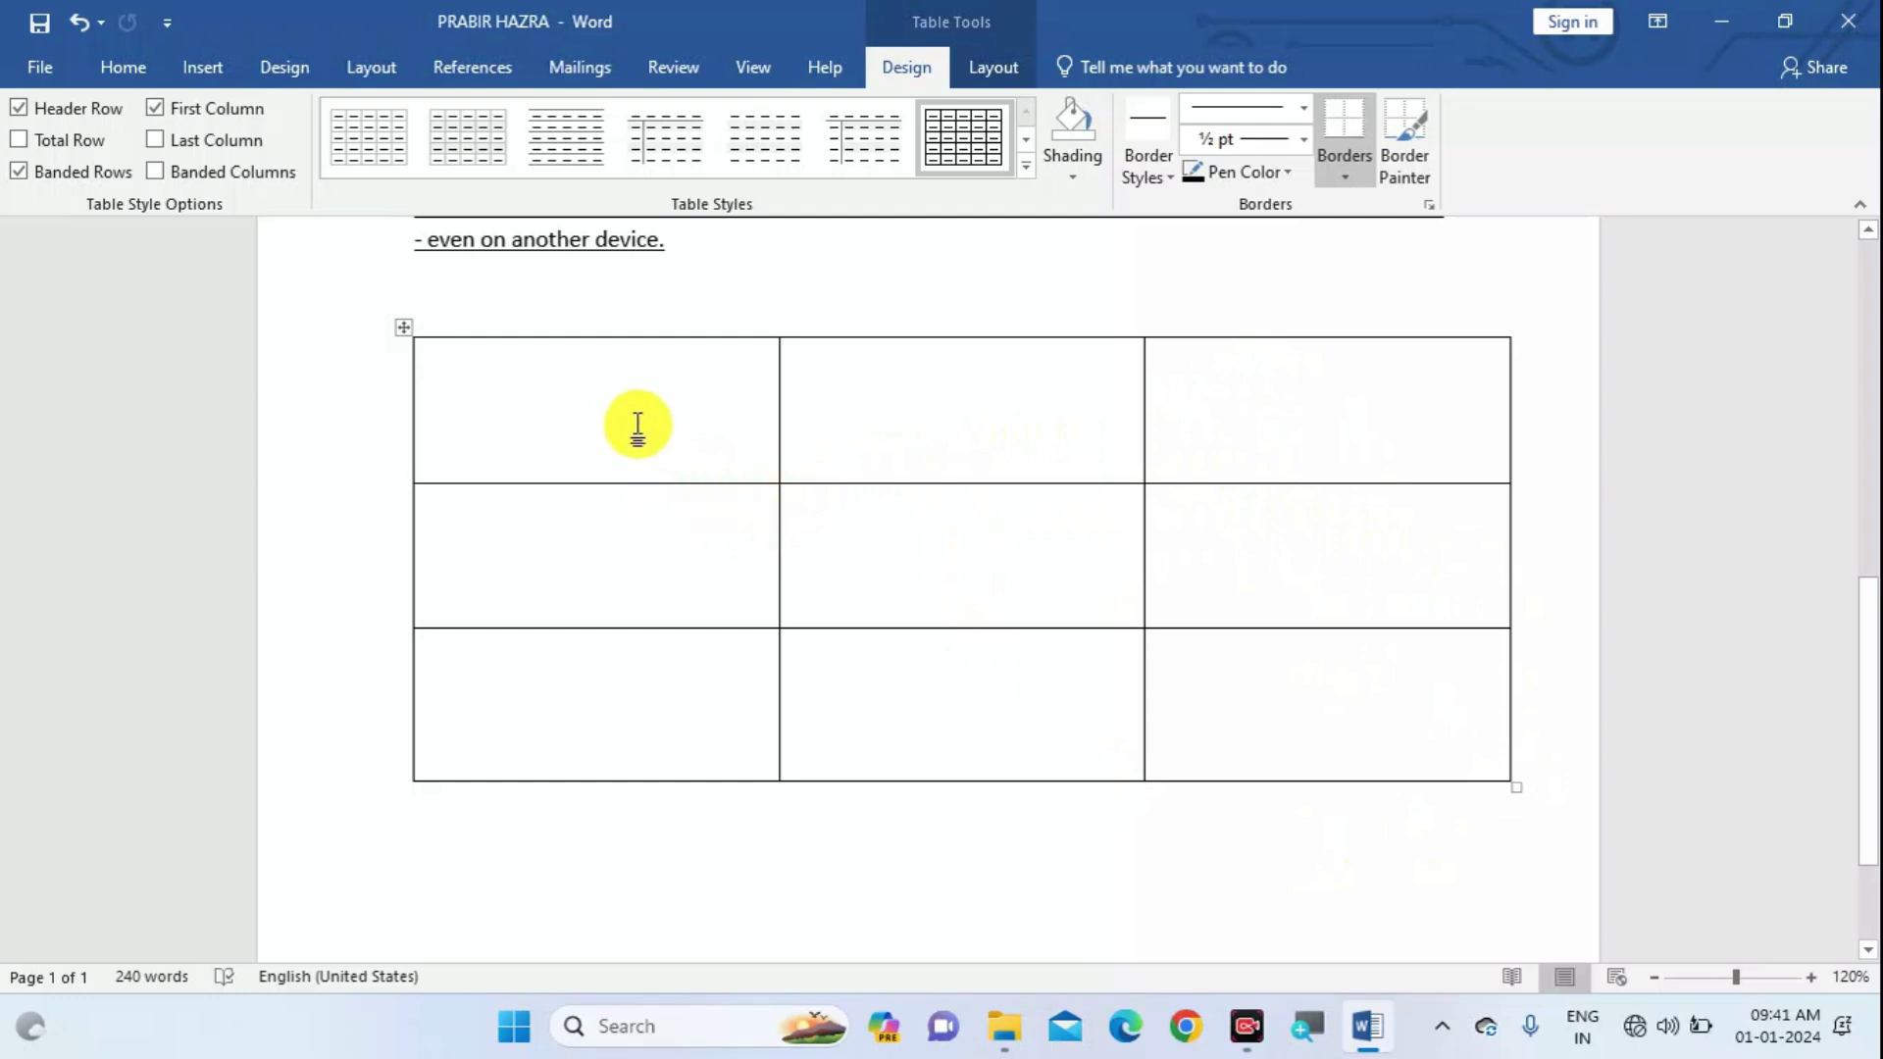
{"action": "left_click_drag", "start_coordinate": [1188, 485], "coordinate": [1186, 398]}
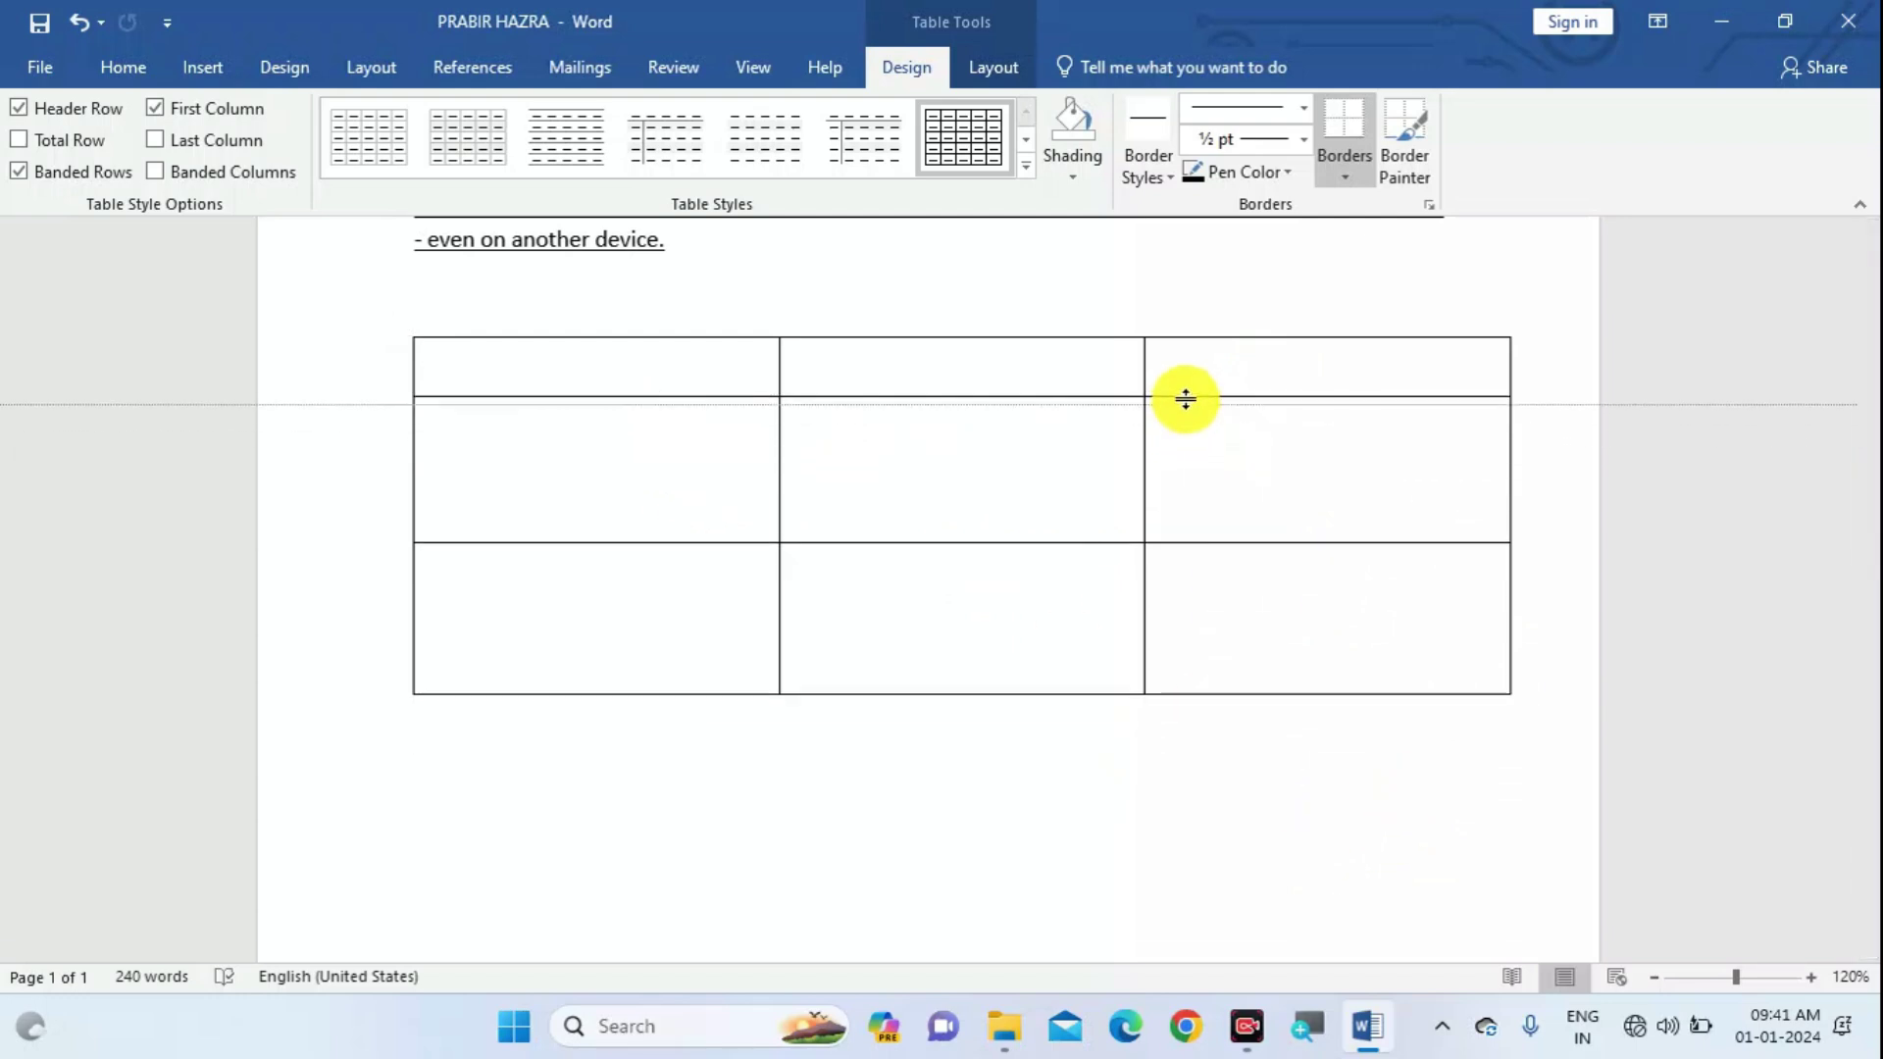
Enter AAA, BBB and CCC in the table's first row, then return to the Home tab.
{"action": "left_click", "coordinate": [670, 376]}
{"action": "type", "text": "A"}
{"action": "type", "text": "AA "}
{"action": "type", "text": "BBB "}
{"action": "type", "text": "CCC"}
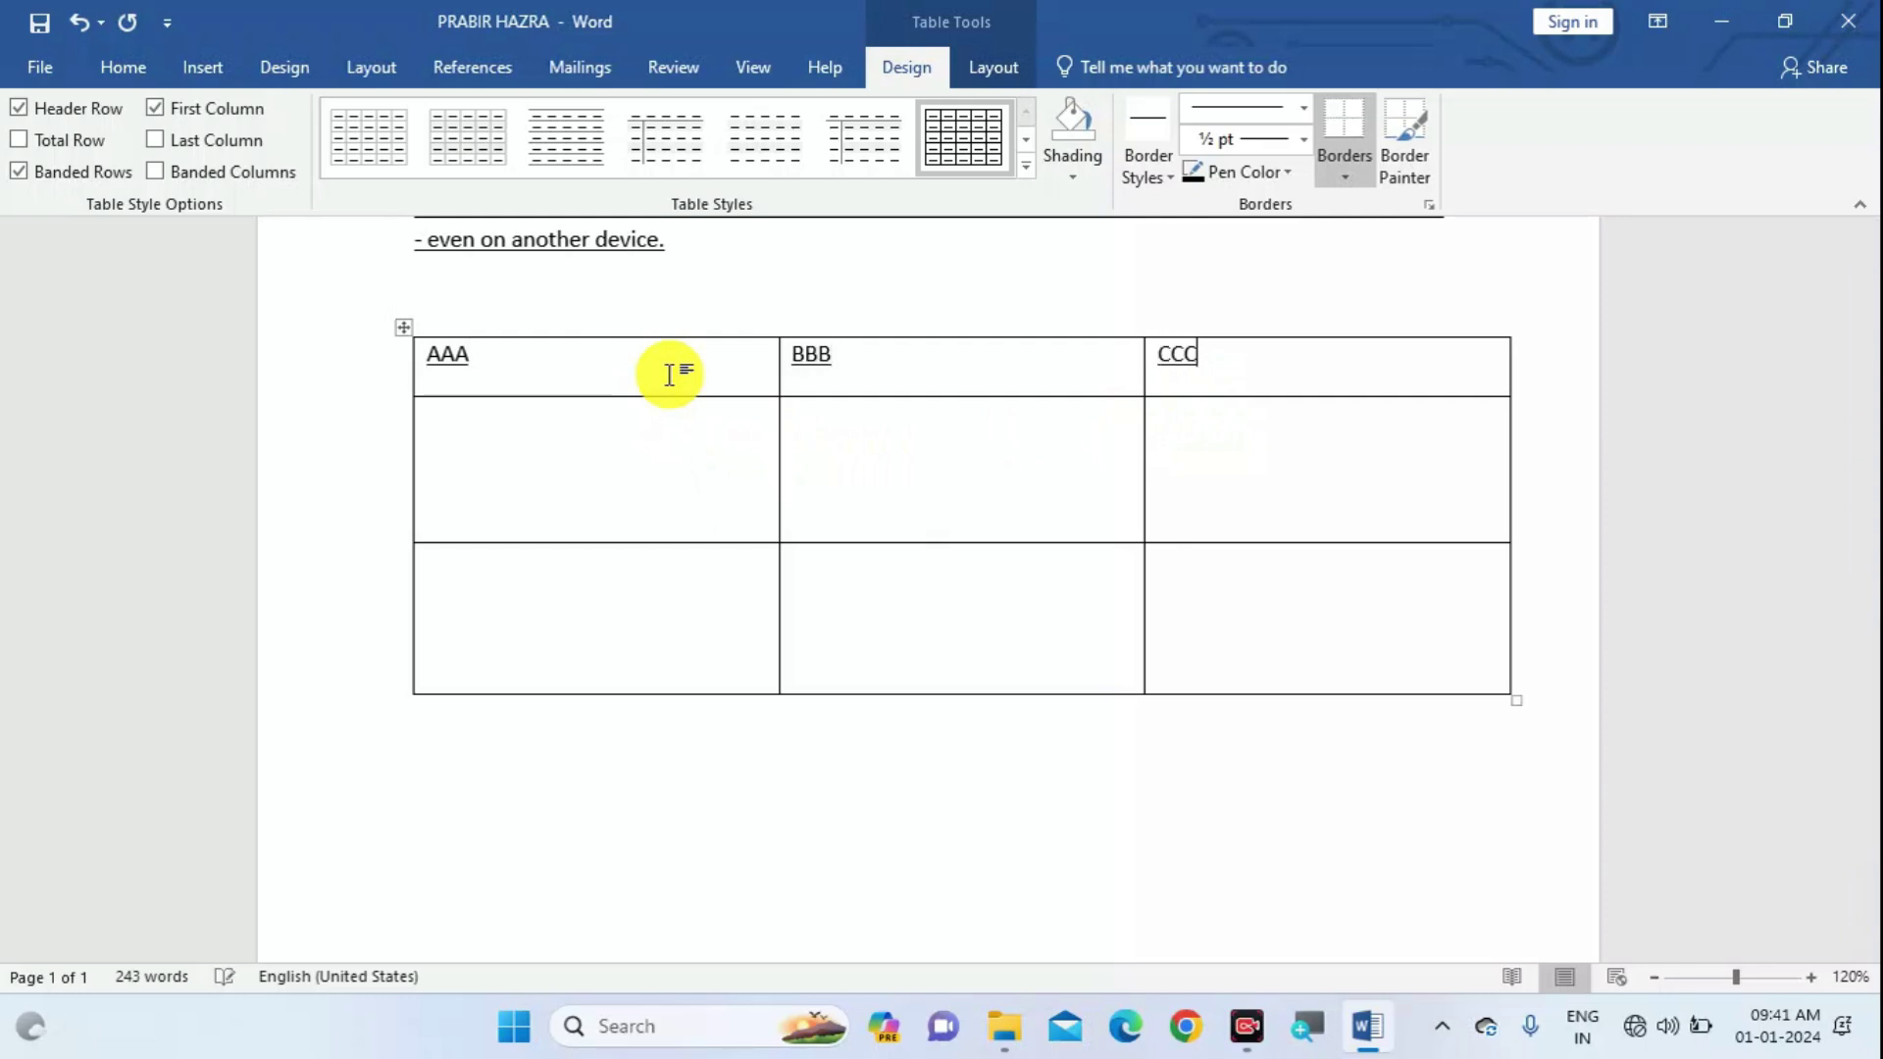
{"action": "left_click", "coordinate": [673, 441]}
{"action": "scroll", "coordinate": [673, 451], "scroll_direction": "up", "scroll_amount": 3}
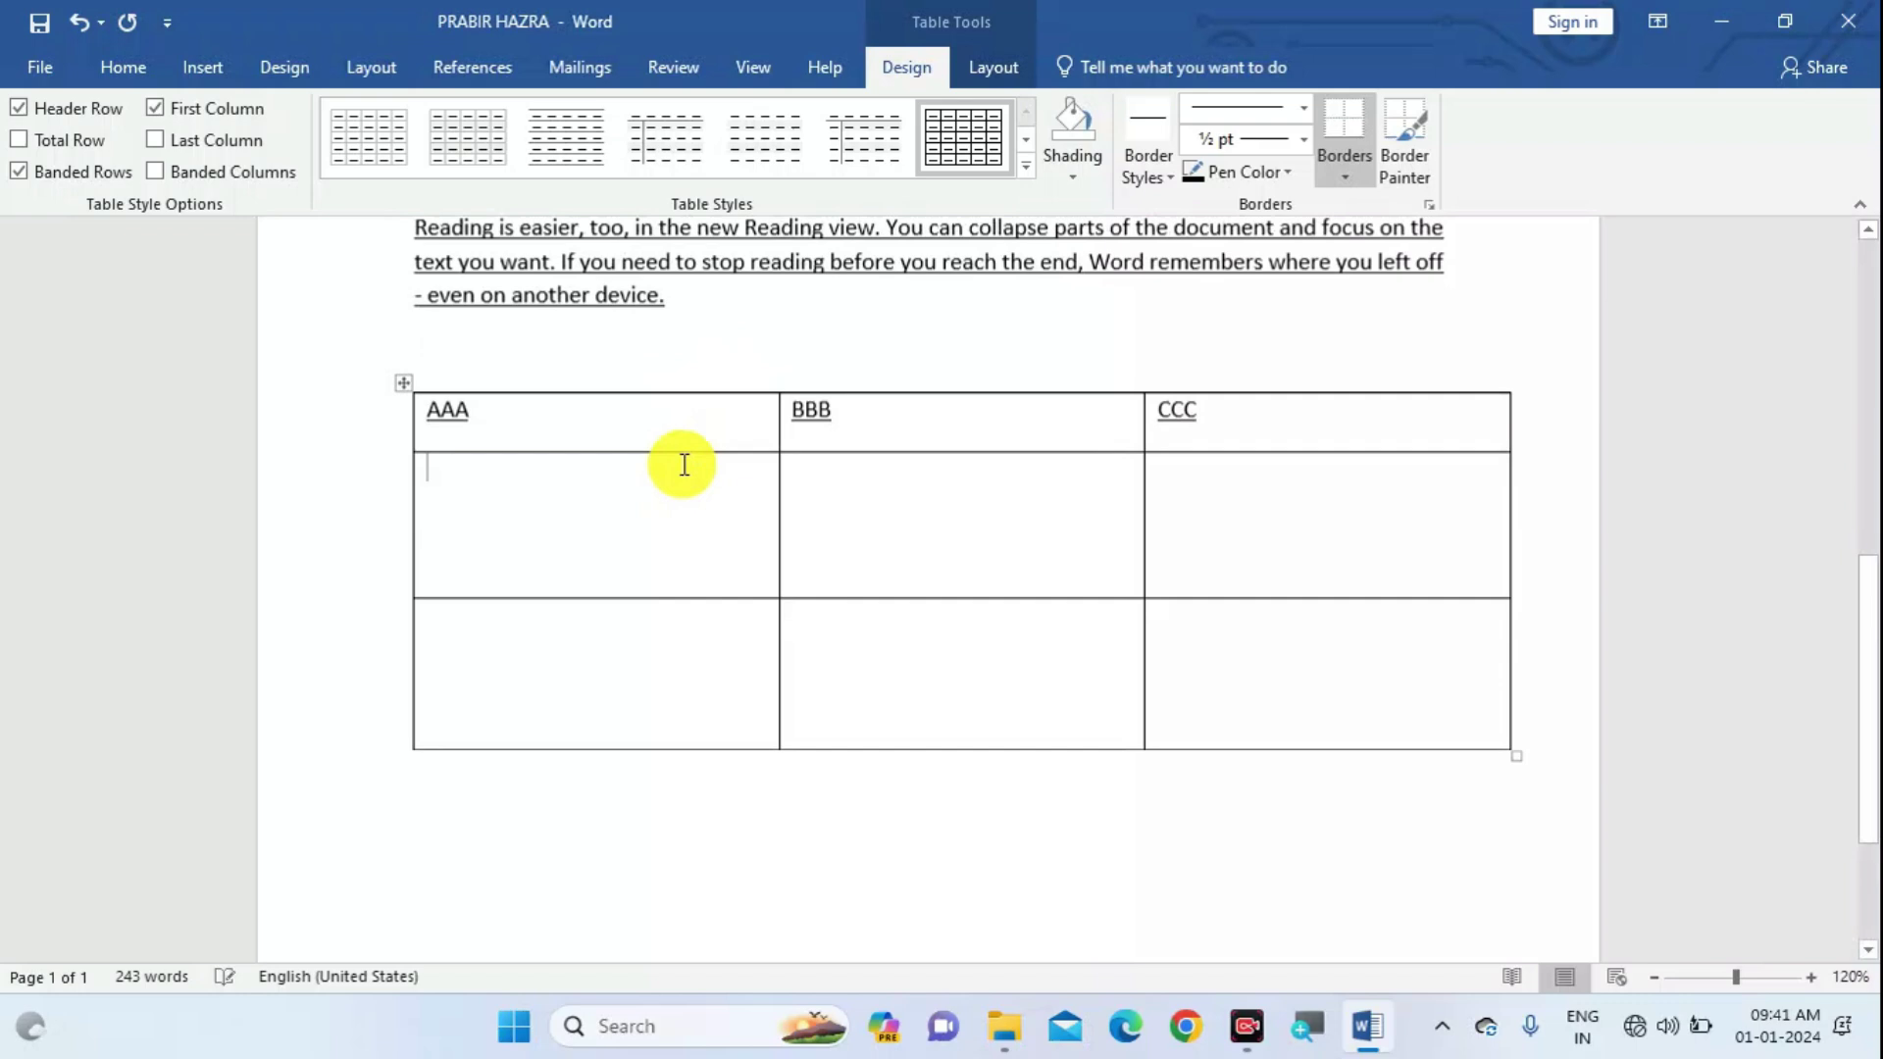
{"action": "scroll", "coordinate": [673, 476], "scroll_direction": "up", "scroll_amount": 2}
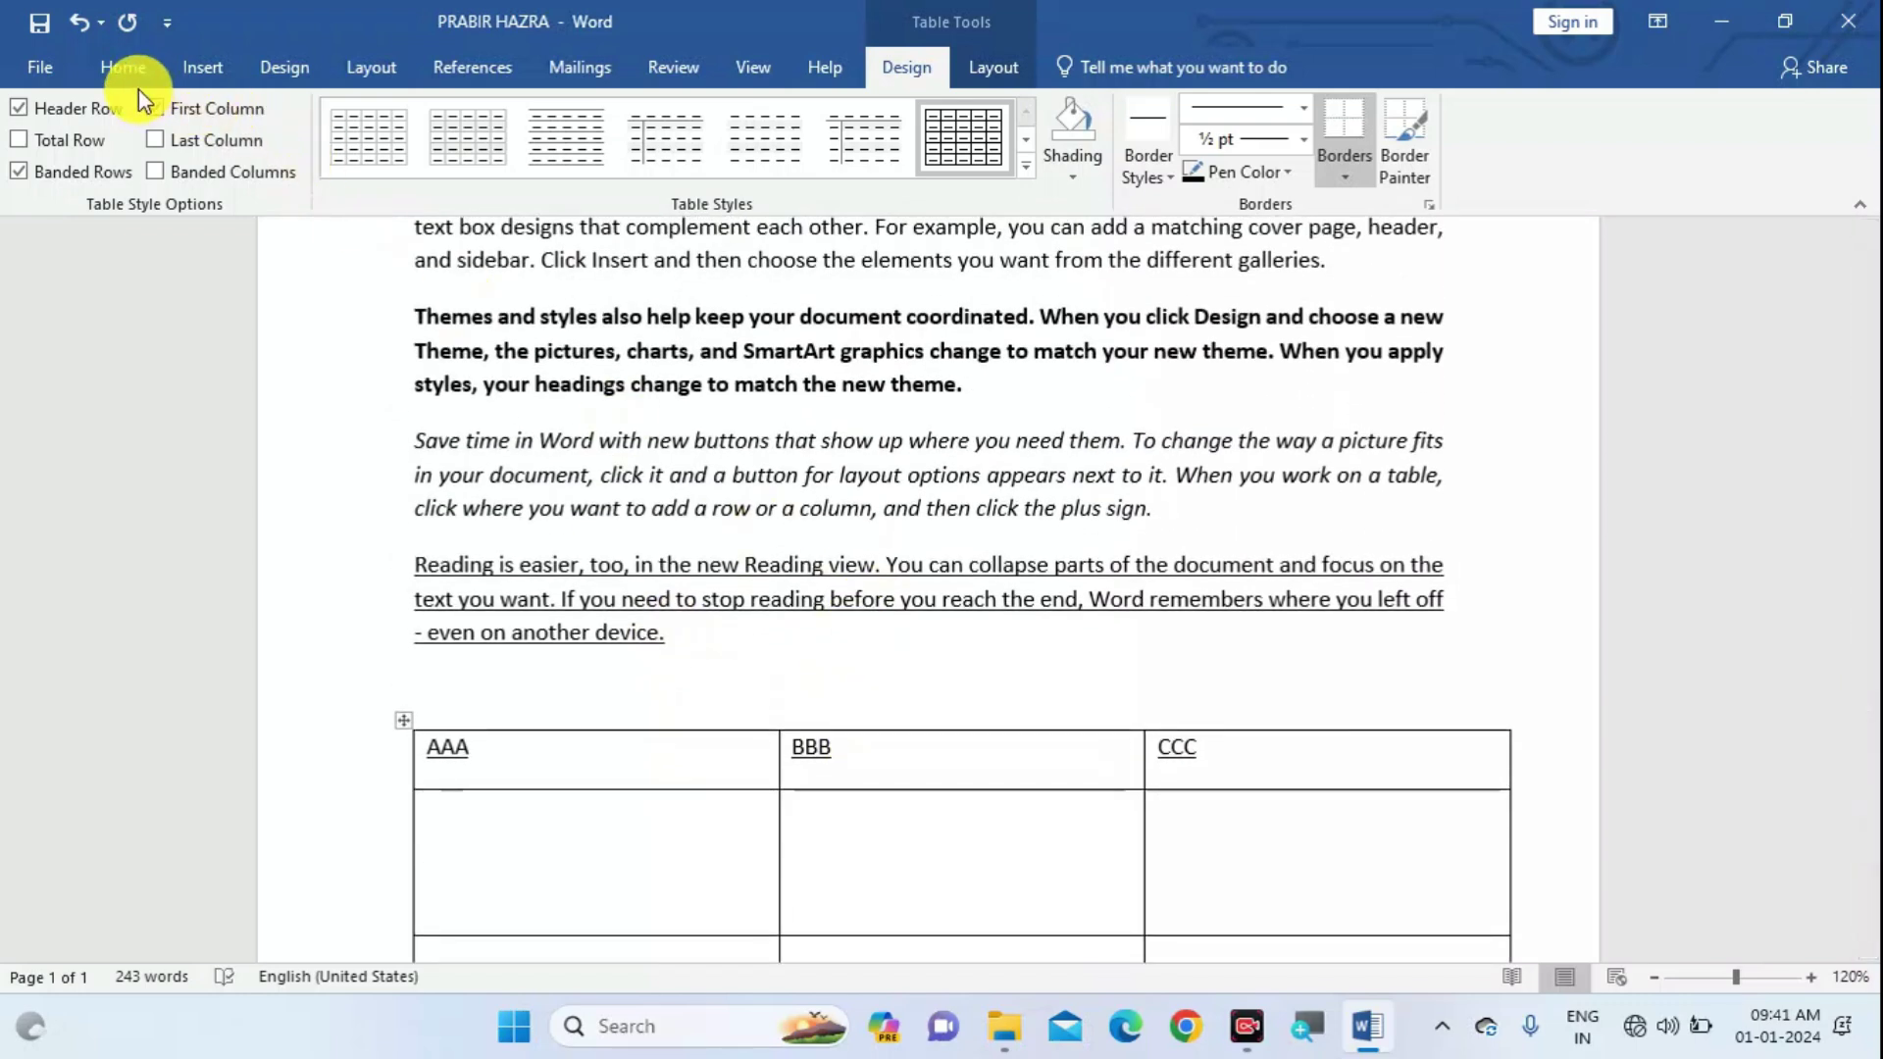
{"action": "left_click", "coordinate": [150, 61]}
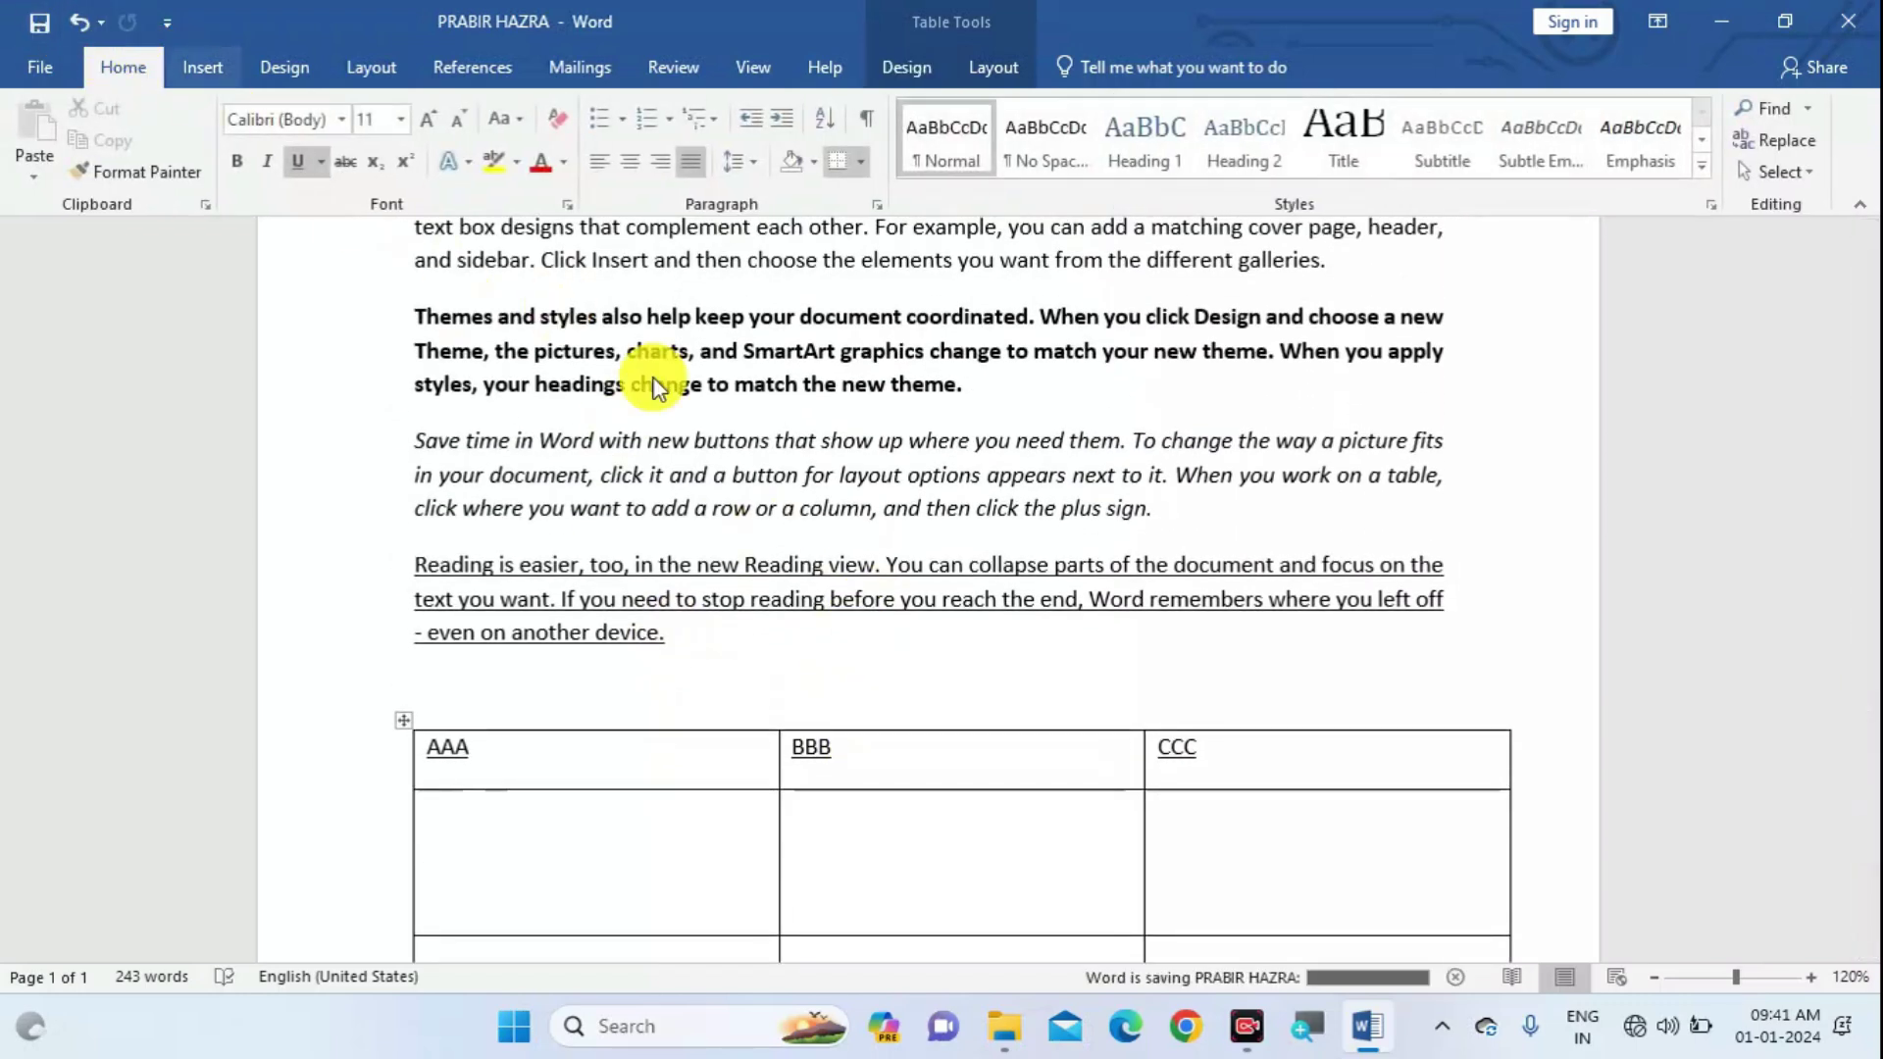
{"action": "scroll", "coordinate": [910, 437], "scroll_direction": "down", "scroll_amount": 3}
{"action": "scroll", "coordinate": [910, 436], "scroll_direction": "down", "scroll_amount": 2}
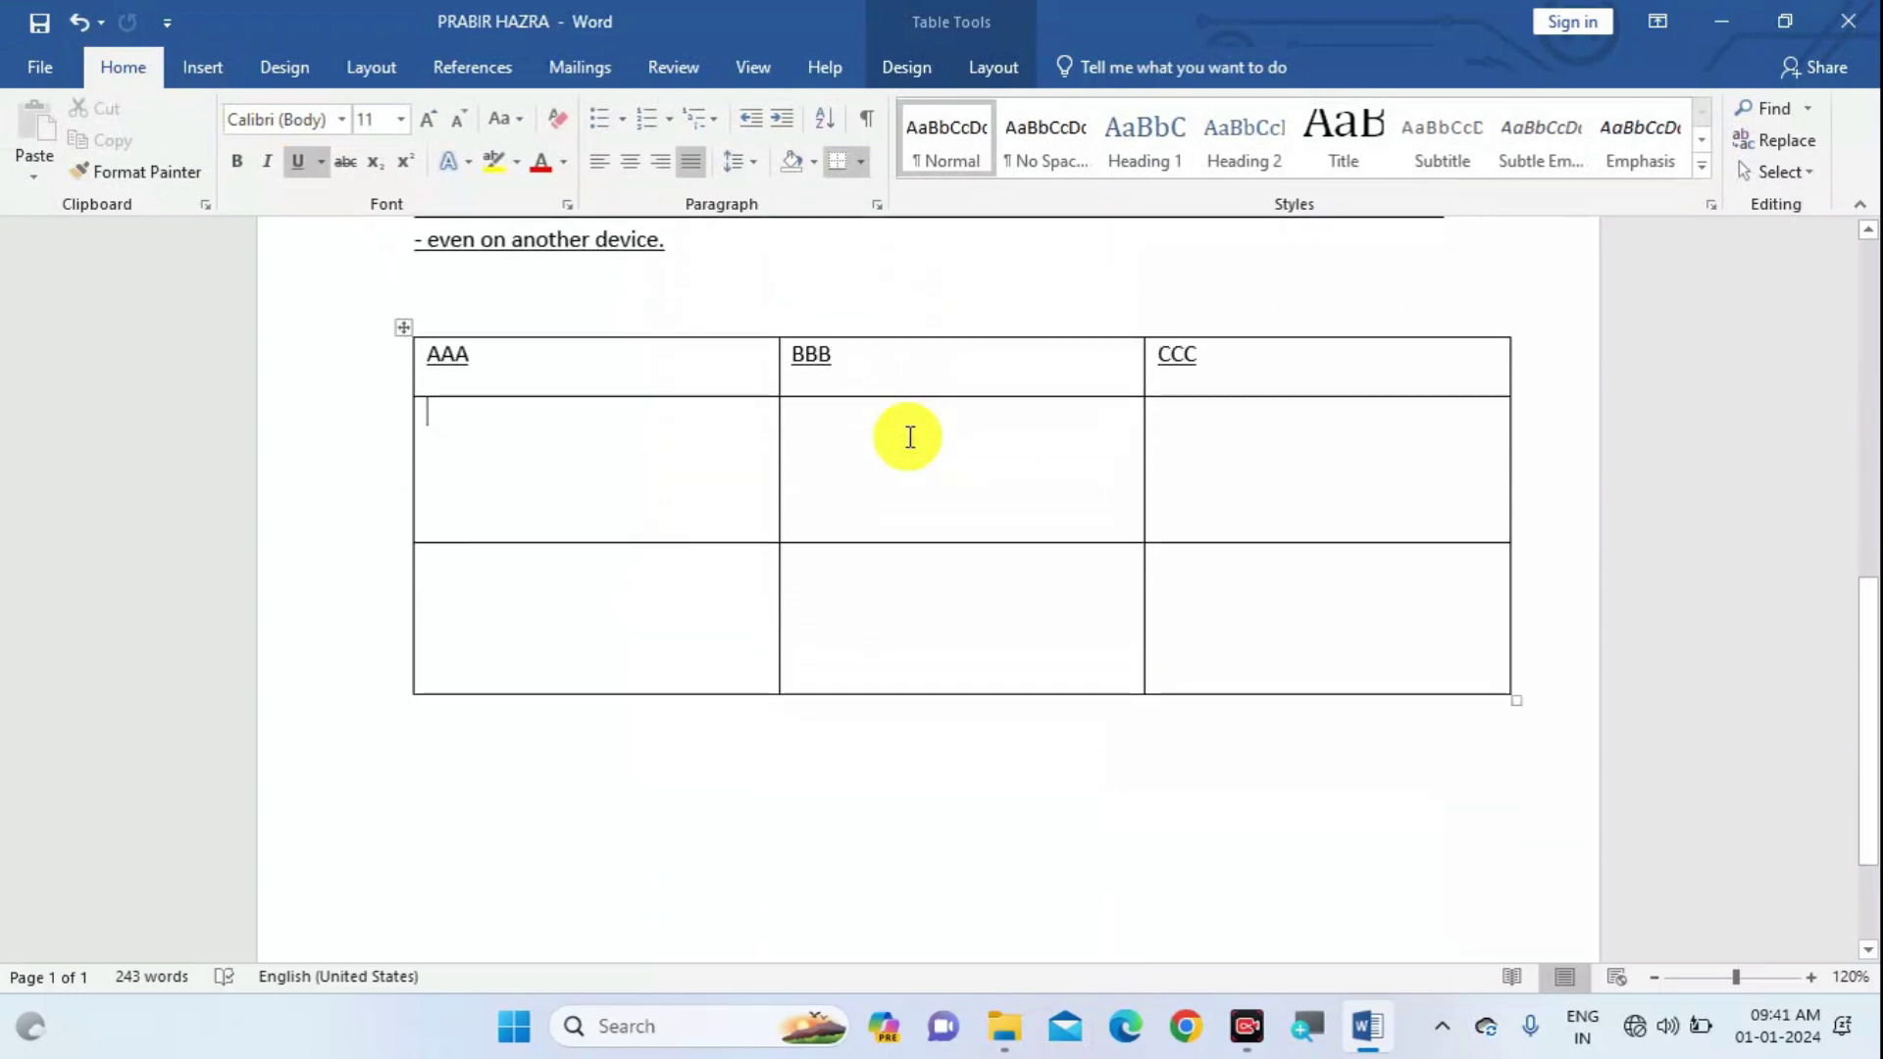
{"action": "scroll", "coordinate": [910, 436], "scroll_direction": "up", "scroll_amount": 2}
{"action": "scroll", "coordinate": [910, 436], "scroll_direction": "up", "scroll_amount": 1}
{"action": "scroll", "coordinate": [911, 436], "scroll_direction": "up", "scroll_amount": 1}
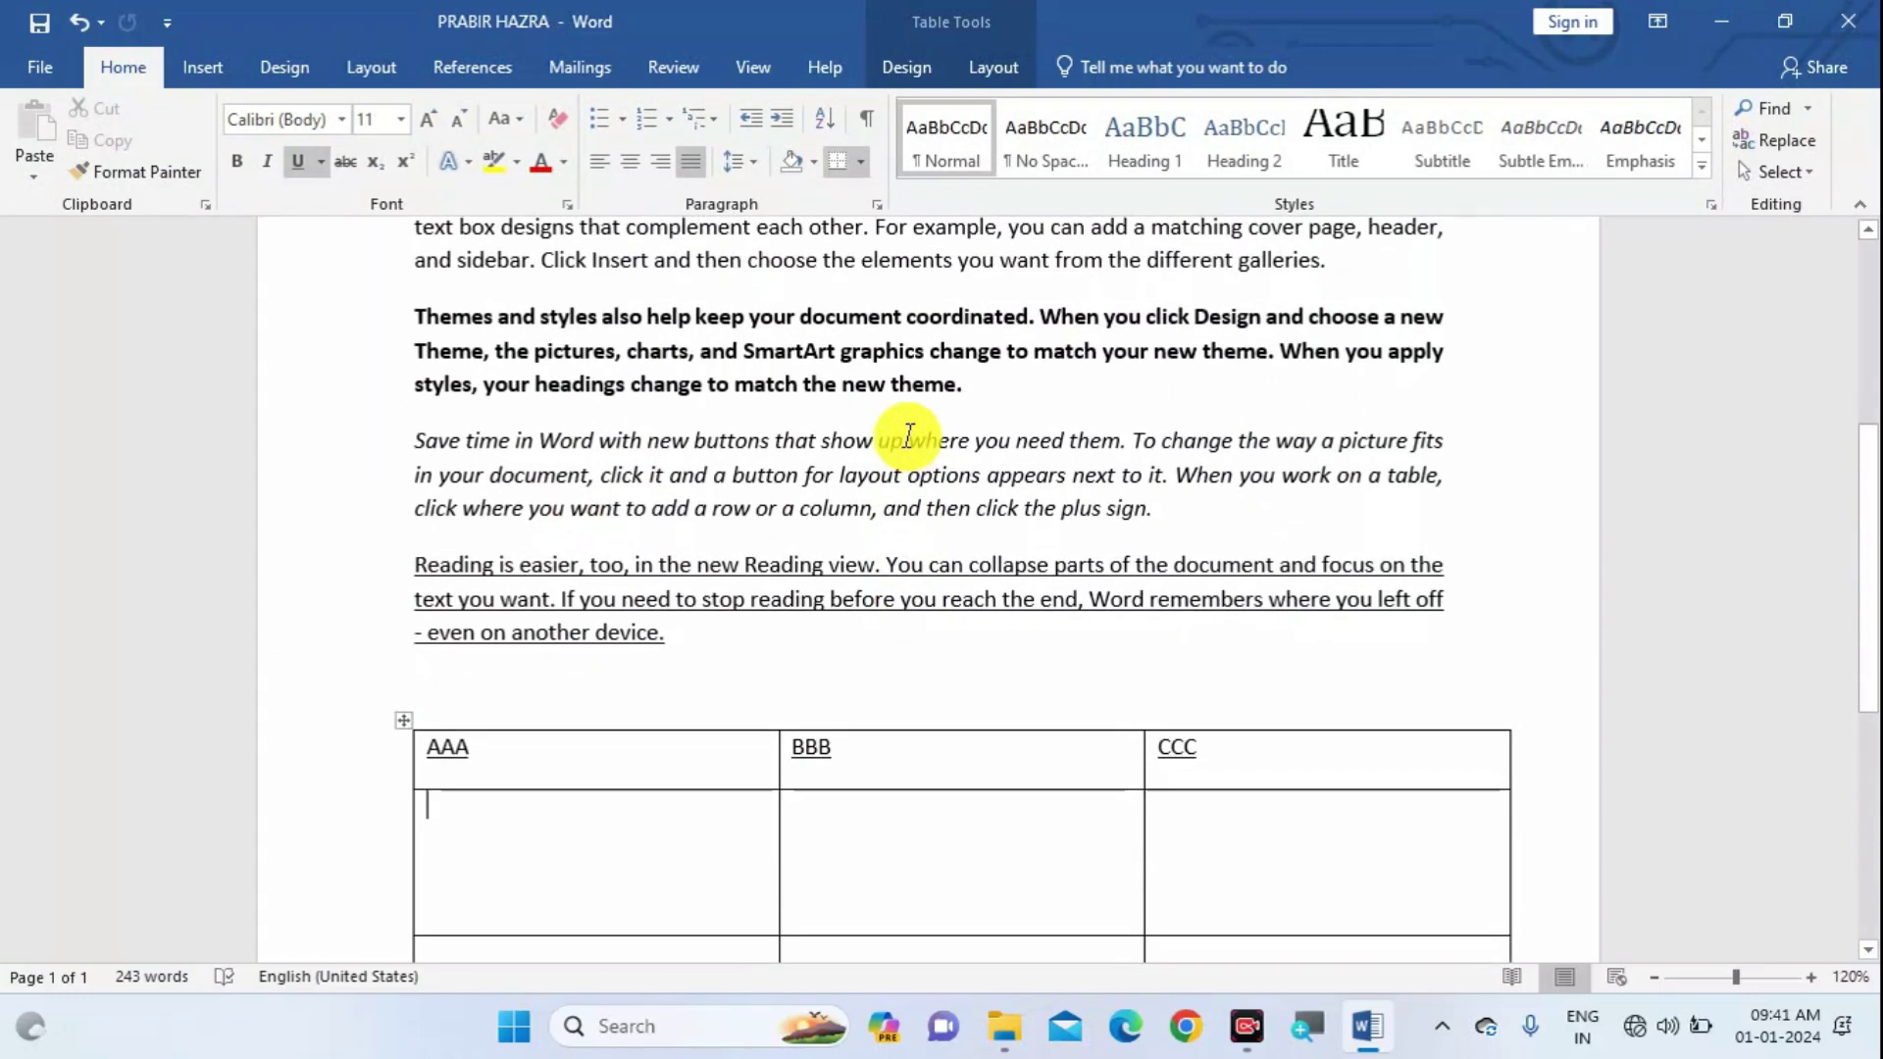
{"action": "scroll", "coordinate": [911, 437], "scroll_direction": "up", "scroll_amount": 2}
{"action": "scroll", "coordinate": [910, 436], "scroll_direction": "up", "scroll_amount": 2}
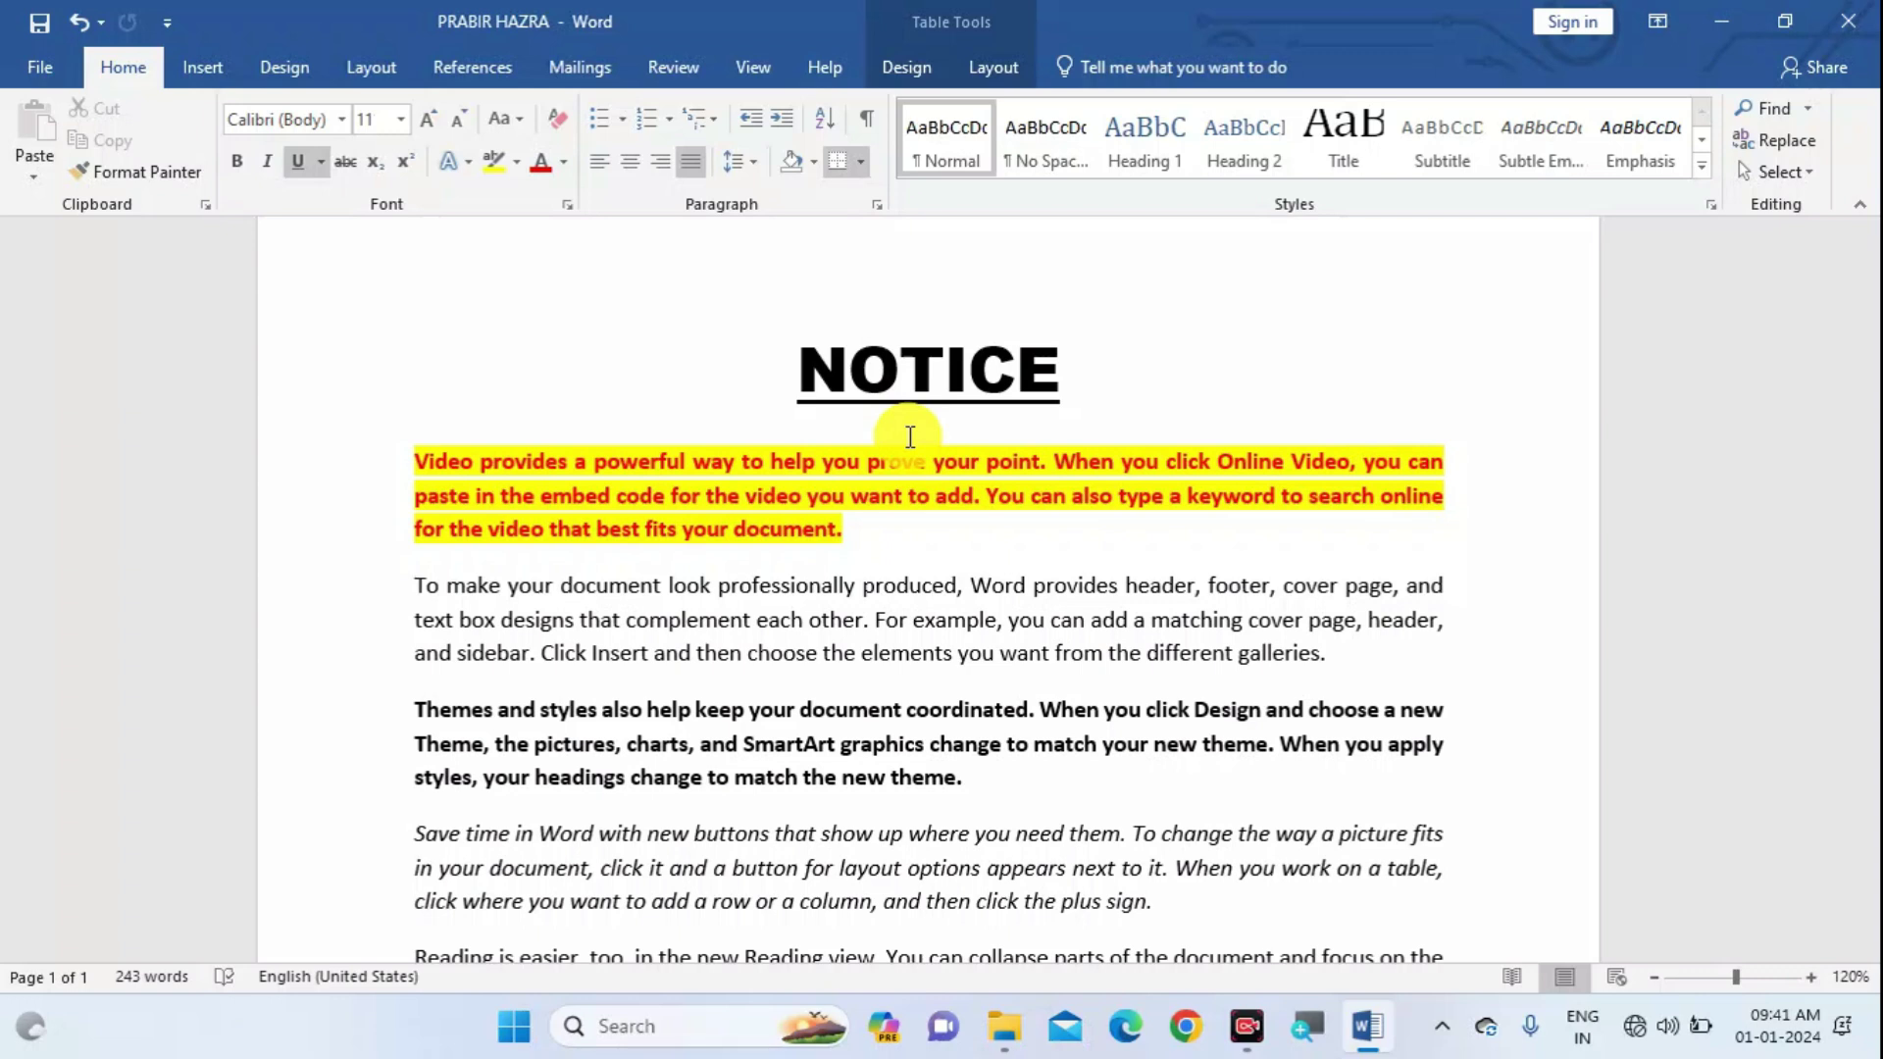
{"action": "scroll", "coordinate": [910, 437], "scroll_direction": "down", "scroll_amount": 1}
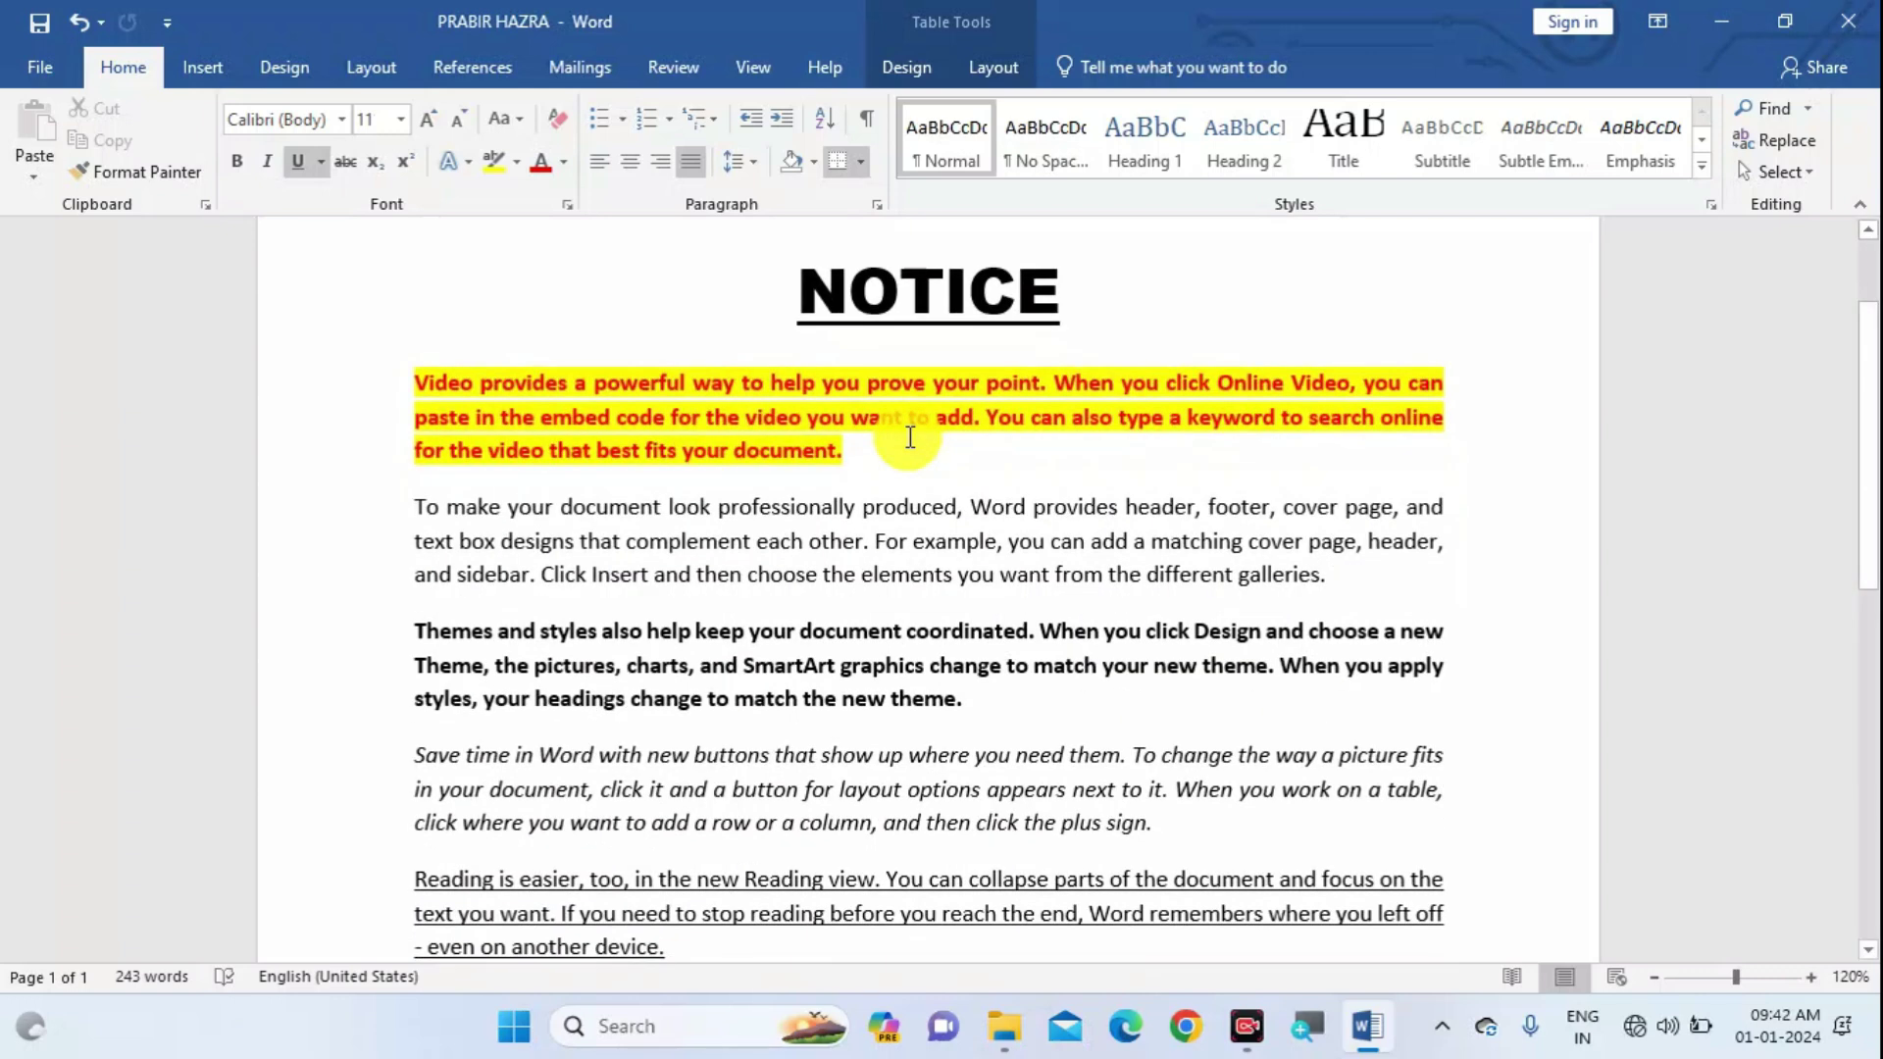